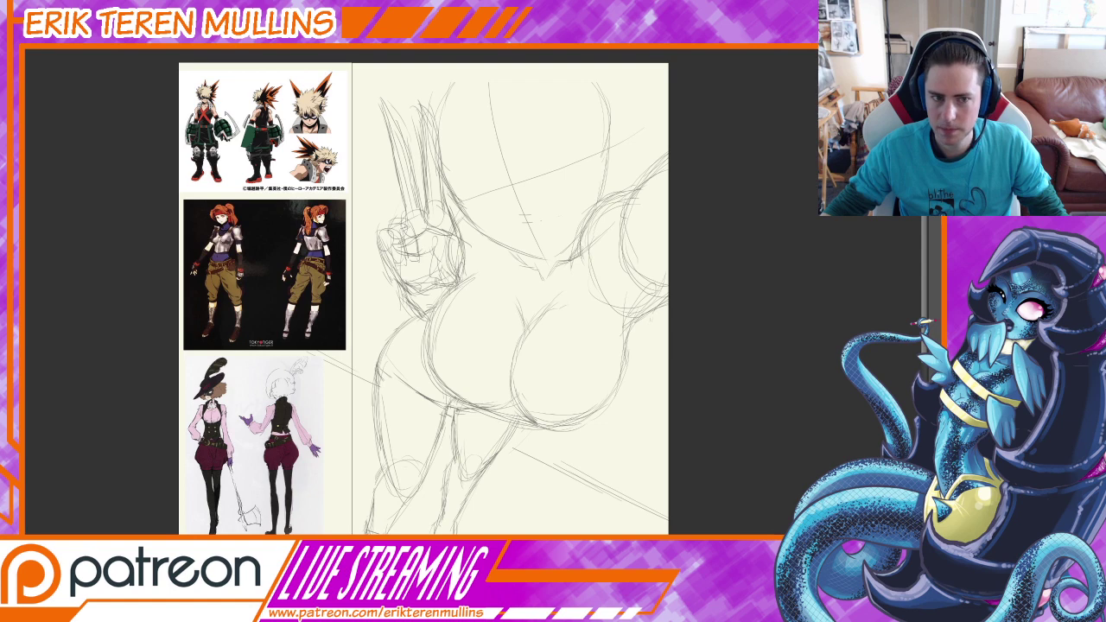
# Fade the rough figure sketch to half opacity
pyautogui.press('5')
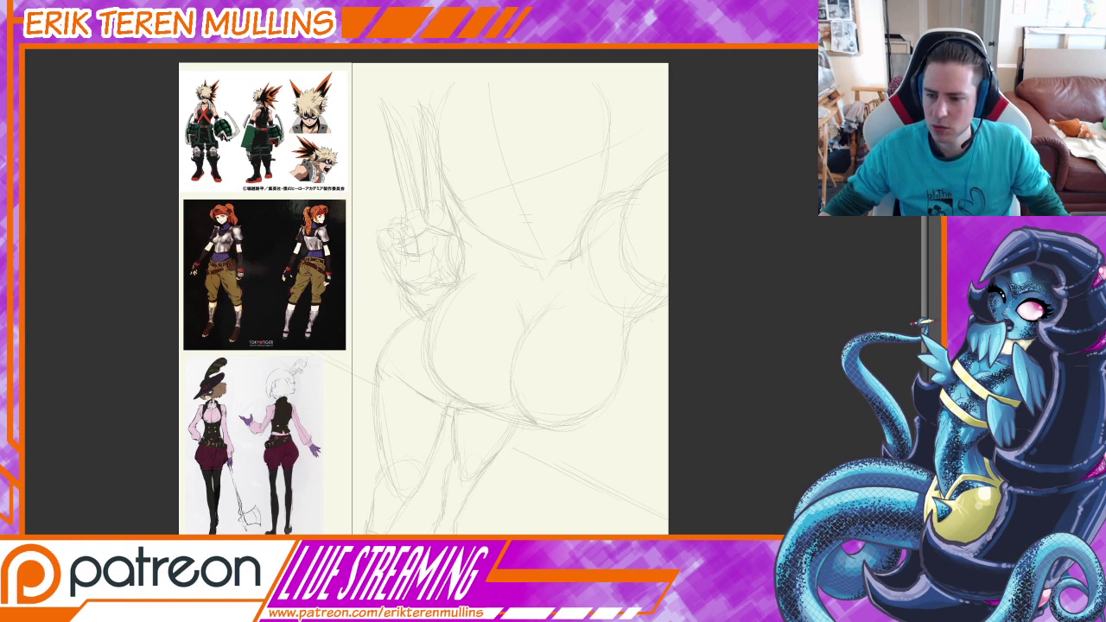
pyautogui.press('Delete')
pyautogui.hotkey('ctrl', 'z')
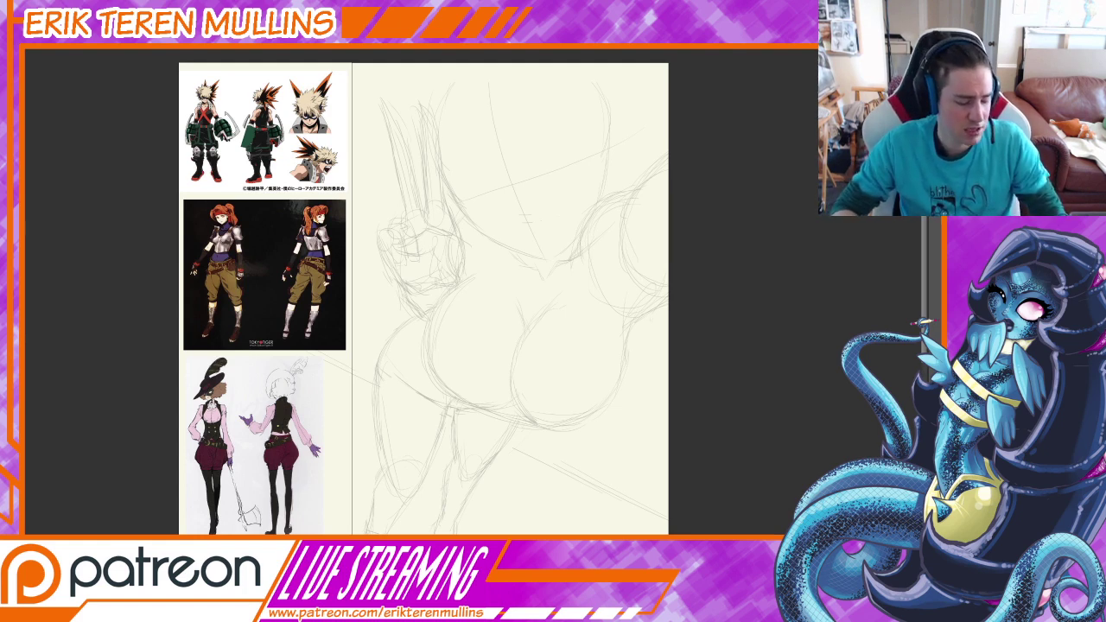
# Restore the rough sketch to full opacity, then fade it again into a light guide for the face
pyautogui.moveTo(563, 333)
pyautogui.mouseDown()
pyautogui.moveTo(572, 348)
pyautogui.moveTo(580, 267)
pyautogui.mouseUp()
pyautogui.scroll(-2, 578, 373)
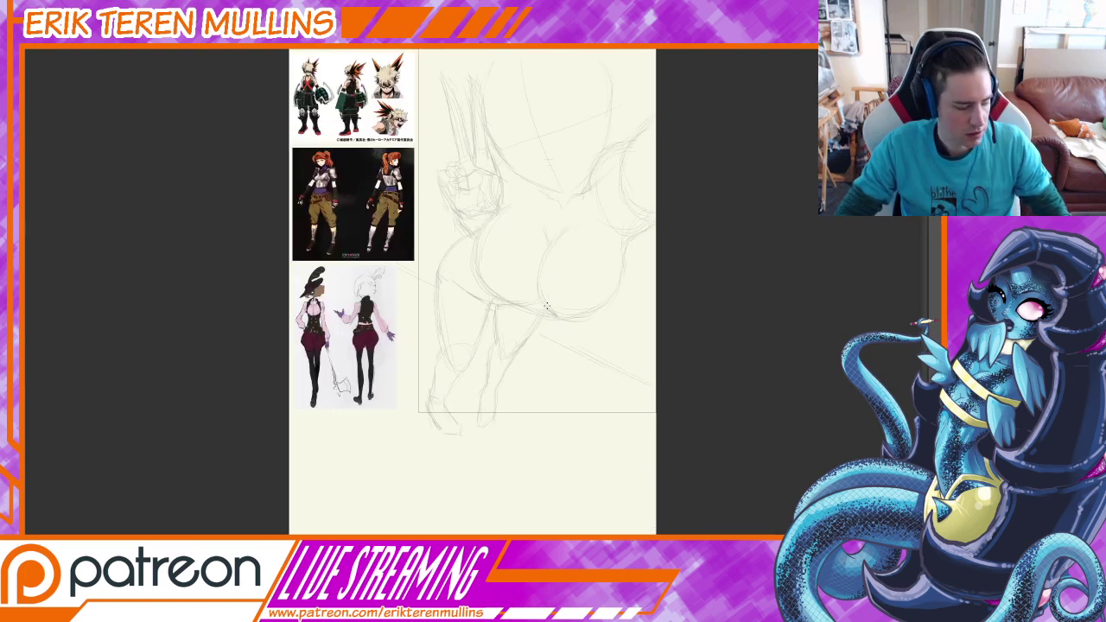
pyautogui.moveTo(543, 226); pyautogui.dragTo(587, 372)
pyautogui.scroll(1, 582, 291)
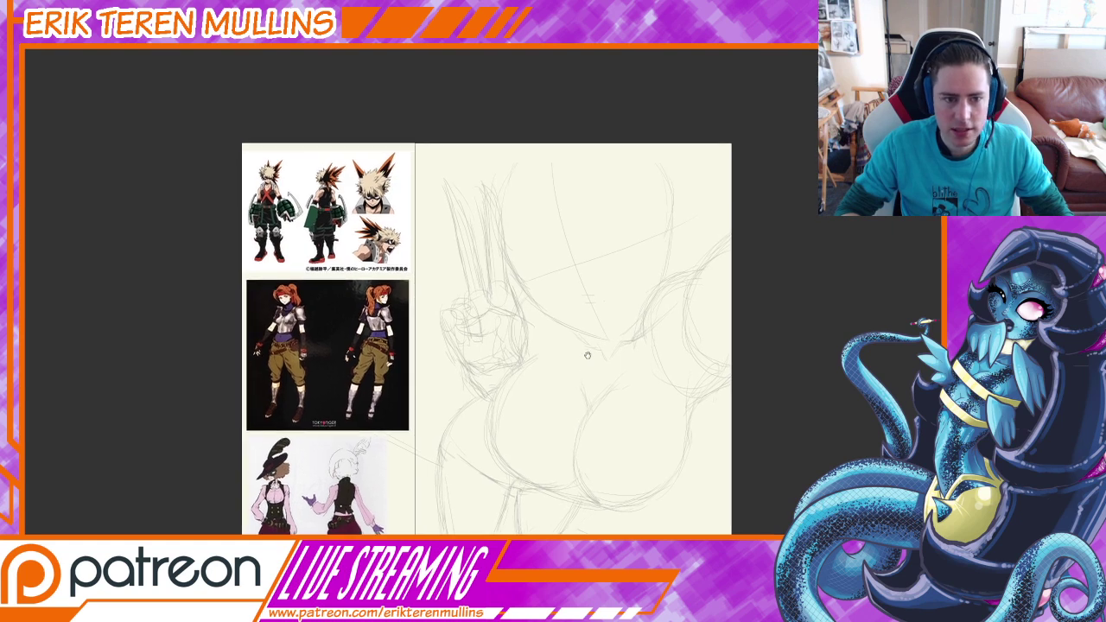
pyautogui.scroll(2, 576, 332)
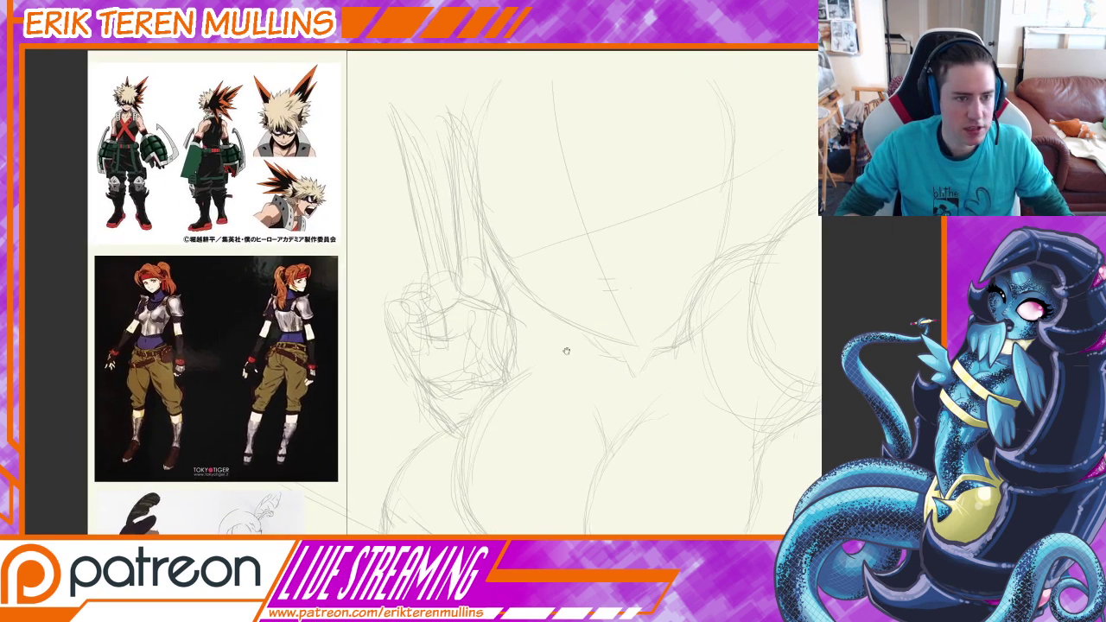
pyautogui.moveTo(566, 301); pyautogui.dragTo(565, 345)
pyautogui.scroll(1, 566, 345)
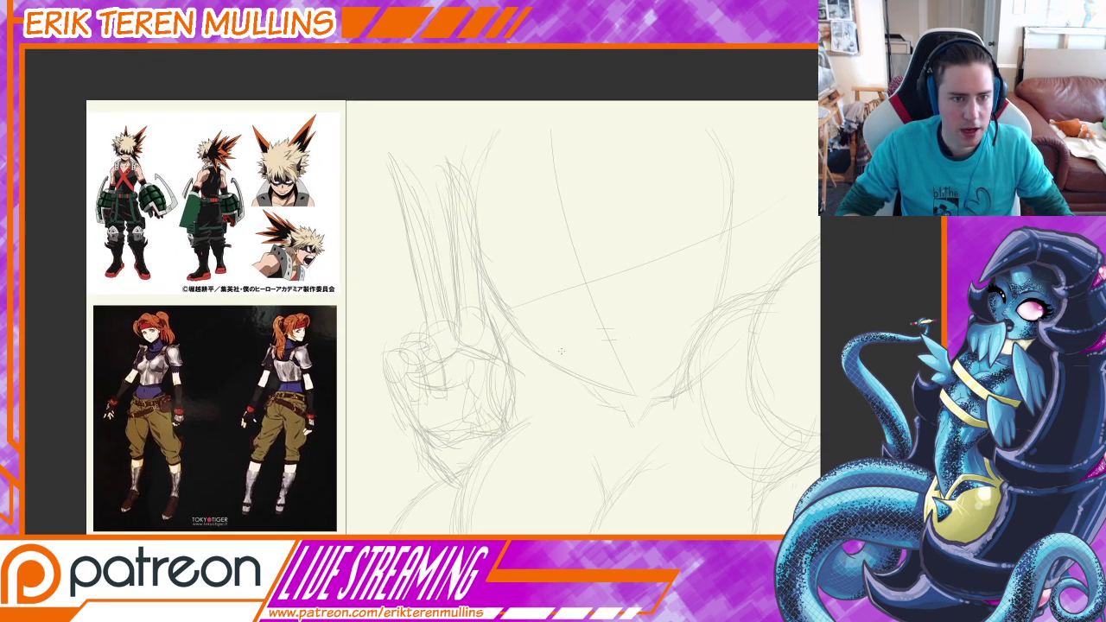
pyautogui.scroll(1, 562, 341)
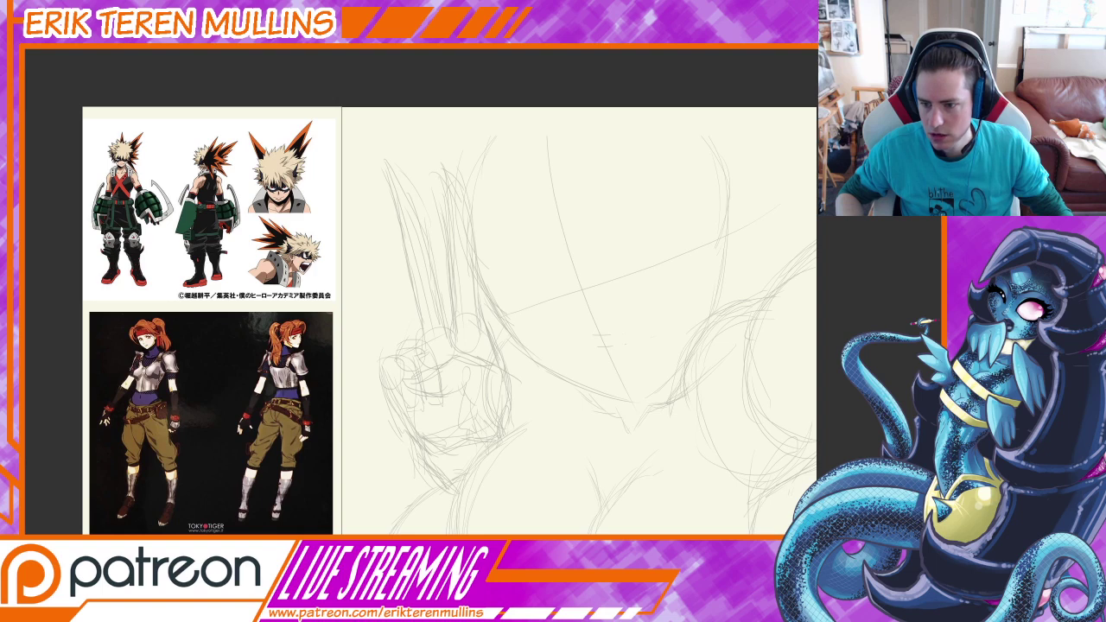
pyautogui.press('0')
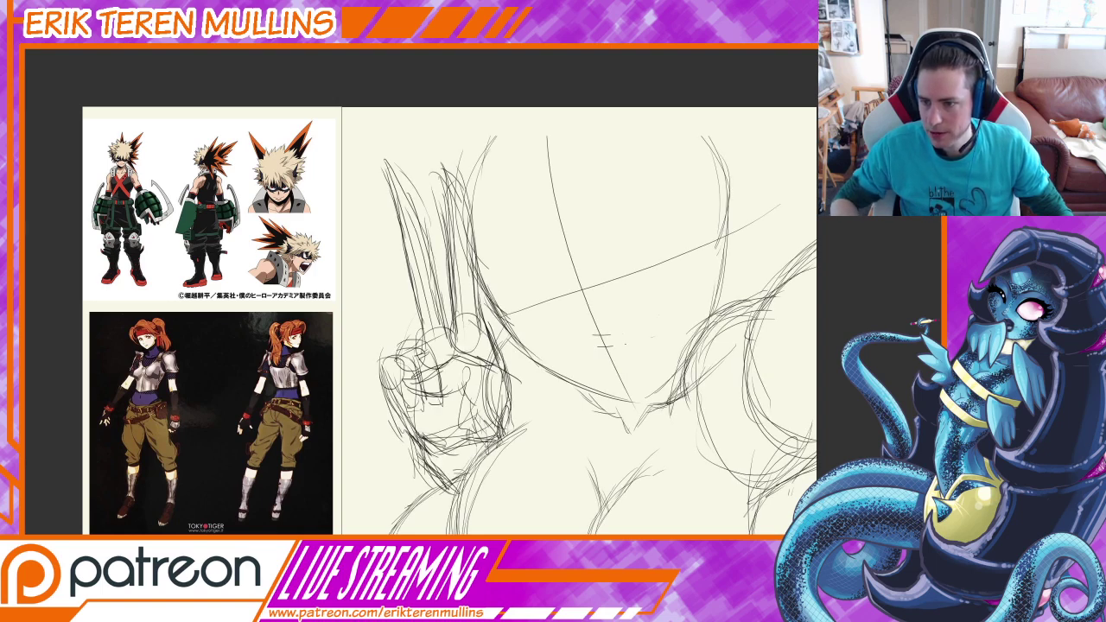
pyautogui.press('5')
pyautogui.press('2')
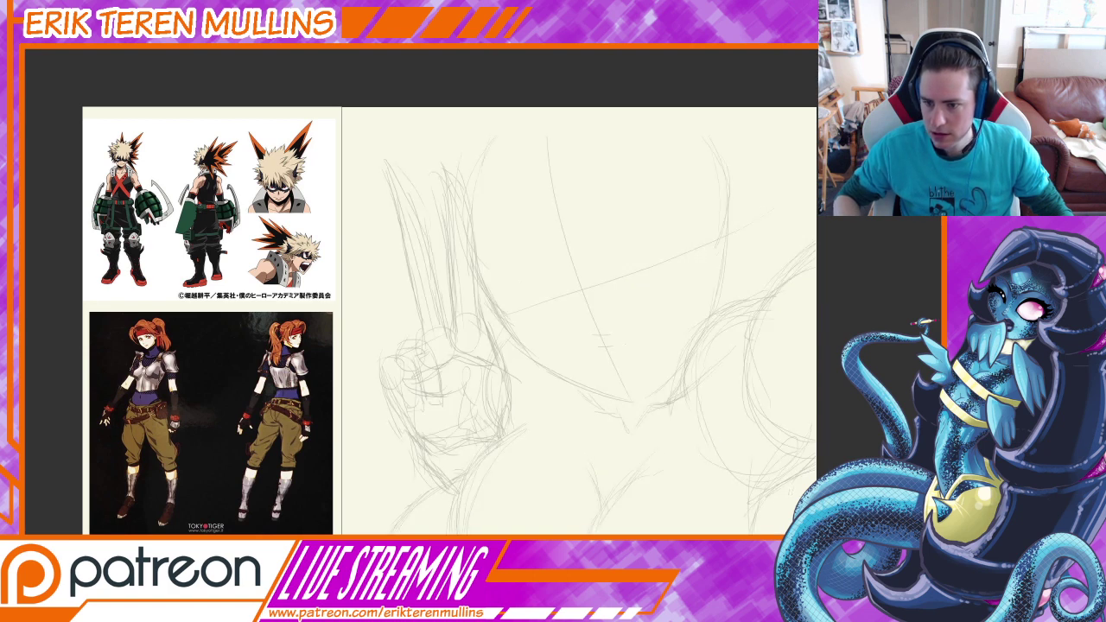
# Draw the upper lids of both eyes along the slanted eye guideline, with the one on the viewer's right as a wink
pyautogui.moveTo(579, 317); pyautogui.dragTo(642, 315)
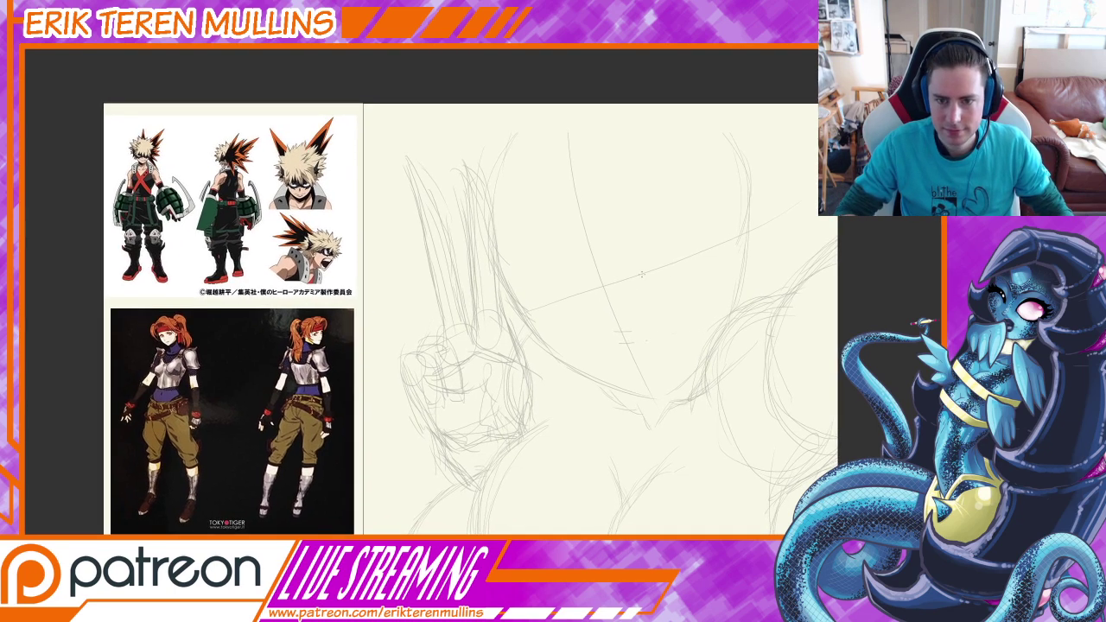
pyautogui.moveTo(644, 266)
pyautogui.mouseDown()
pyautogui.moveTo(637, 292)
pyautogui.moveTo(693, 256)
pyautogui.moveTo(710, 261)
pyautogui.moveTo(637, 294)
pyautogui.moveTo(650, 265)
pyautogui.mouseUp()
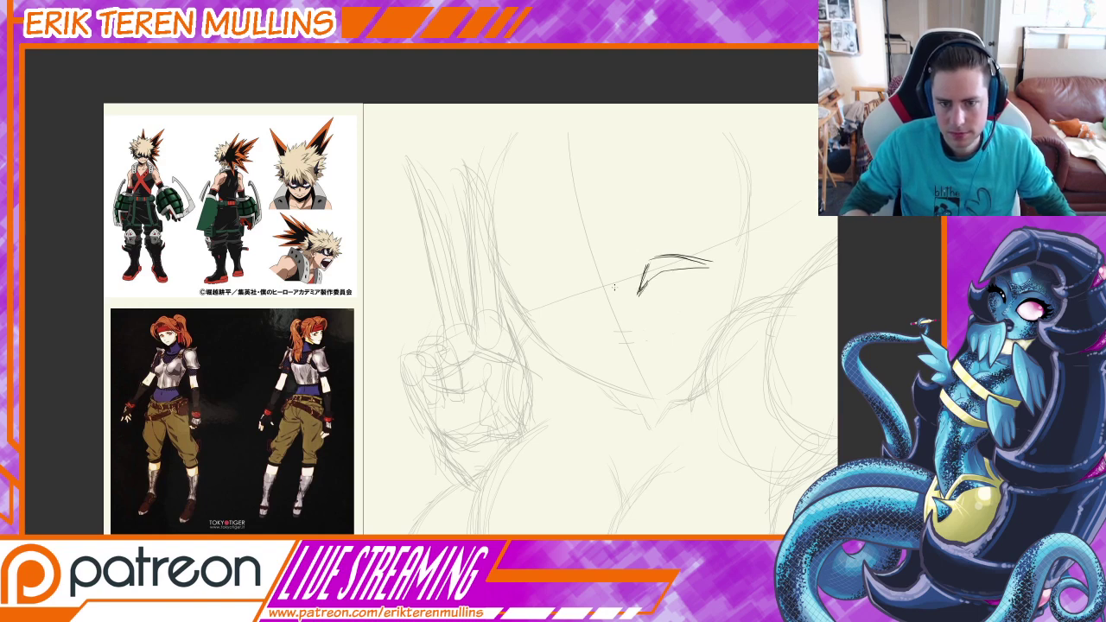
pyautogui.moveTo(559, 290)
pyautogui.mouseDown()
pyautogui.moveTo(575, 301)
pyautogui.moveTo(526, 319)
pyautogui.mouseUp()
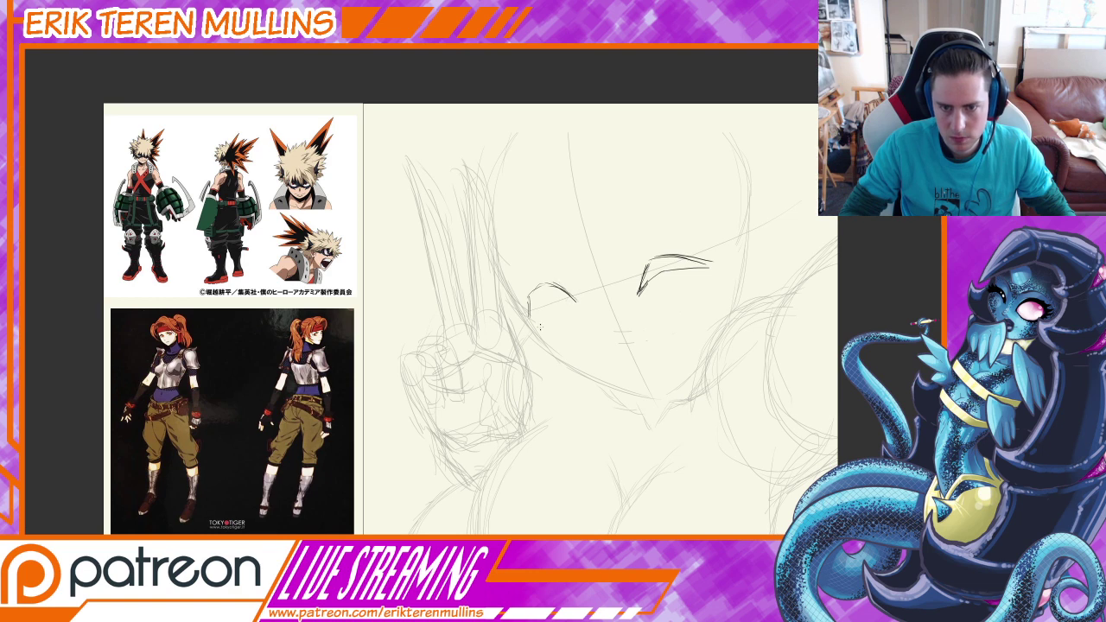
# Rework the open eye's upper lid into a rounder arc and add a short lower lid line
pyautogui.moveTo(592, 324); pyautogui.dragTo(563, 327)
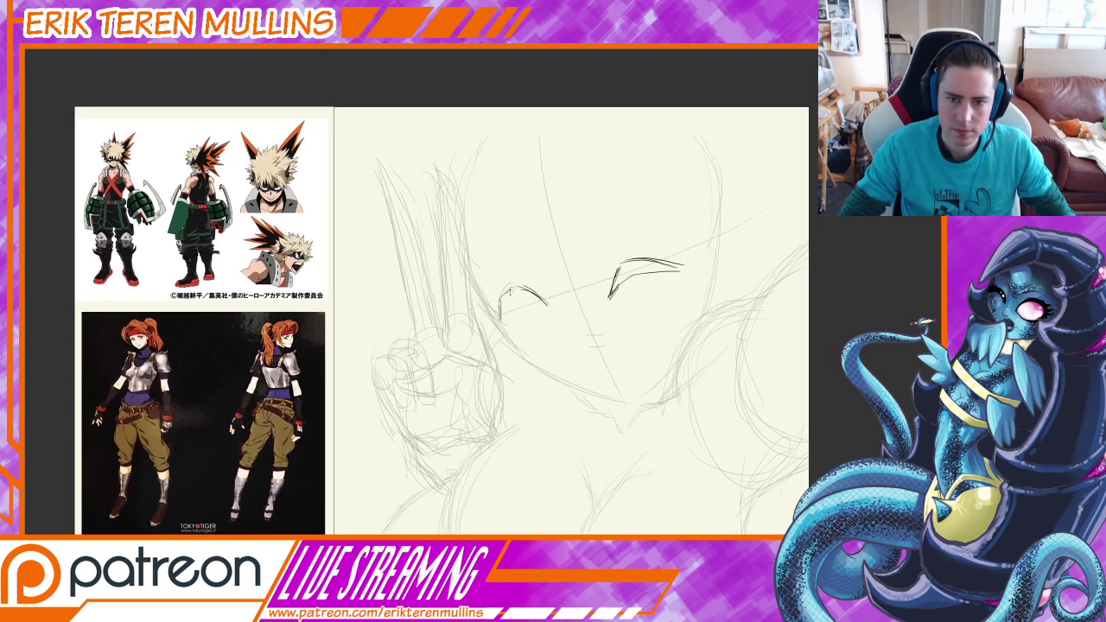
pyautogui.moveTo(526, 285)
pyautogui.mouseDown()
pyautogui.moveTo(558, 310)
pyautogui.moveTo(513, 293)
pyautogui.mouseUp()
pyautogui.press('e')
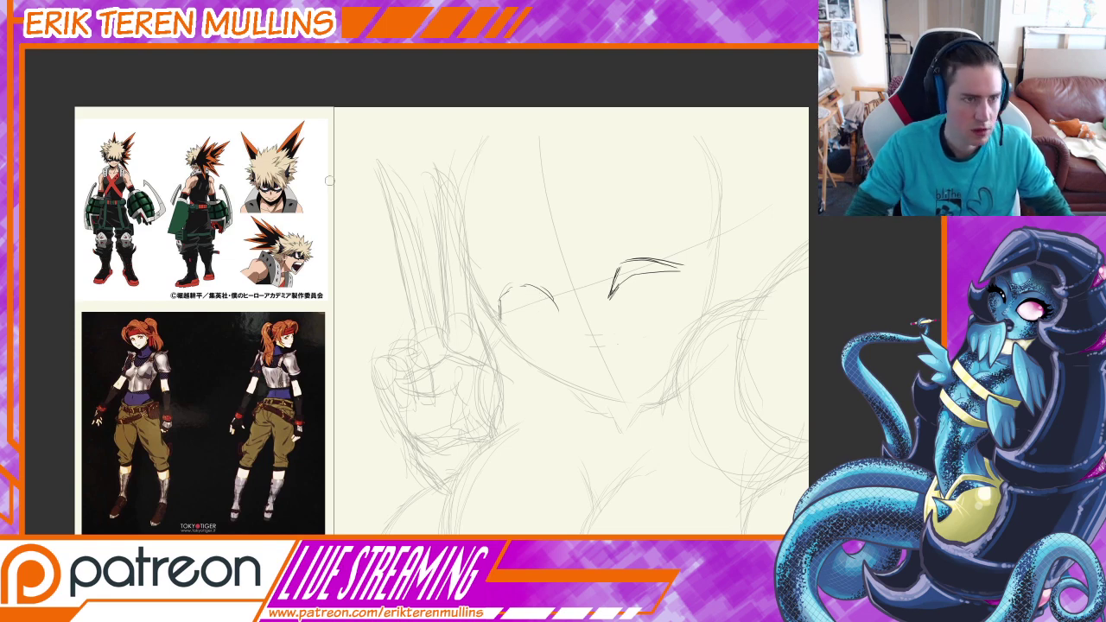
pyautogui.press('b')
pyautogui.moveTo(503, 292)
pyautogui.mouseDown()
pyautogui.moveTo(553, 287)
pyautogui.moveTo(566, 307)
pyautogui.moveTo(561, 292)
pyautogui.moveTo(497, 311)
pyautogui.moveTo(537, 336)
pyautogui.mouseUp()
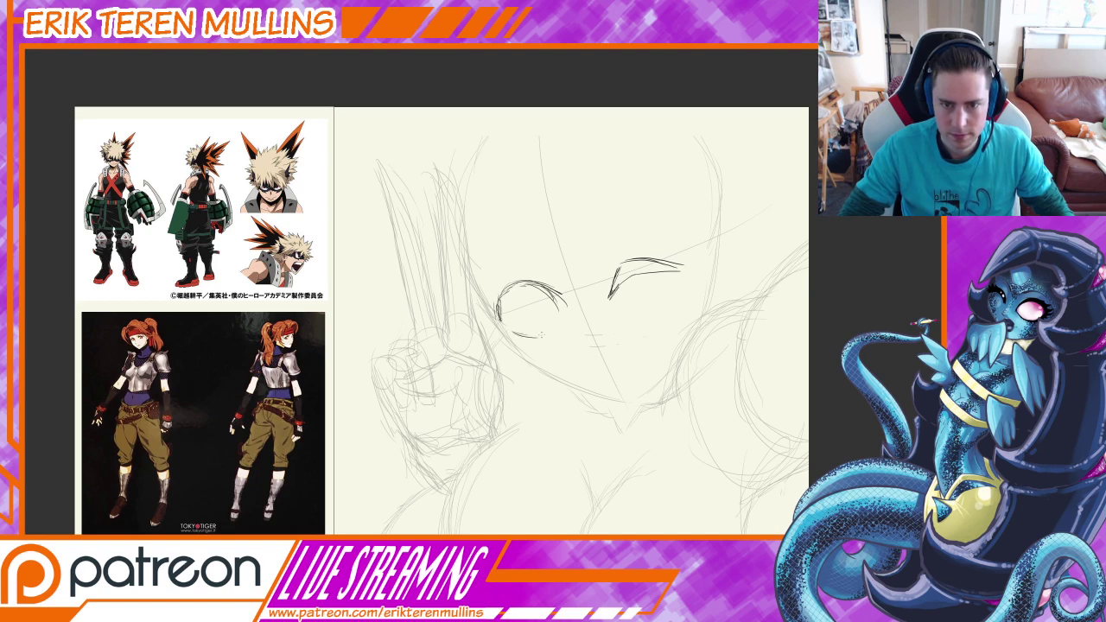
# Draw steep, angry eyebrows above both eyes with a small furrow mark between them
pyautogui.moveTo(618, 274)
pyautogui.mouseDown()
pyautogui.moveTo(609, 299)
pyautogui.moveTo(585, 302)
pyautogui.mouseUp()
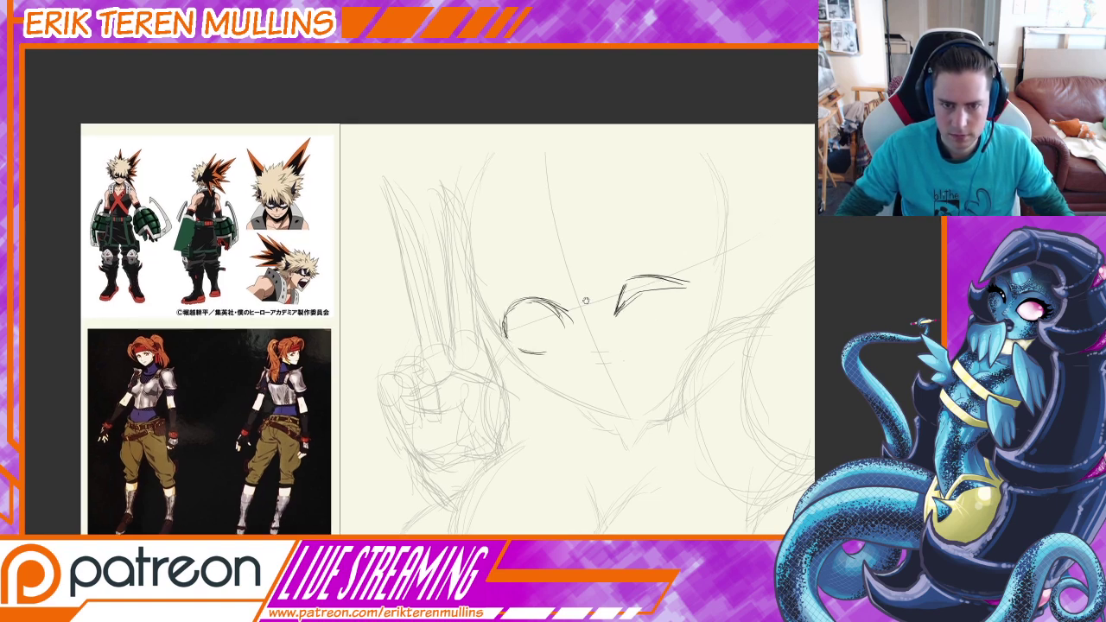
pyautogui.moveTo(518, 292); pyautogui.dragTo(563, 306)
pyautogui.moveTo(501, 296)
pyautogui.mouseDown()
pyautogui.moveTo(611, 285)
pyautogui.moveTo(656, 262)
pyautogui.moveTo(601, 295)
pyautogui.moveTo(691, 239)
pyautogui.mouseUp()
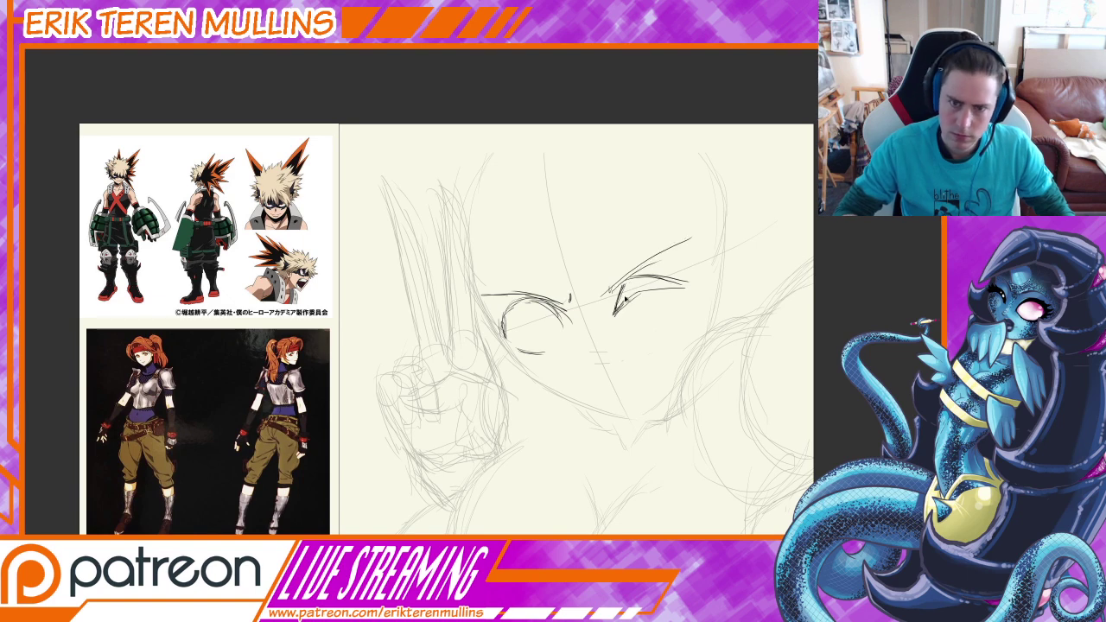
pyautogui.moveTo(604, 295); pyautogui.dragTo(677, 247)
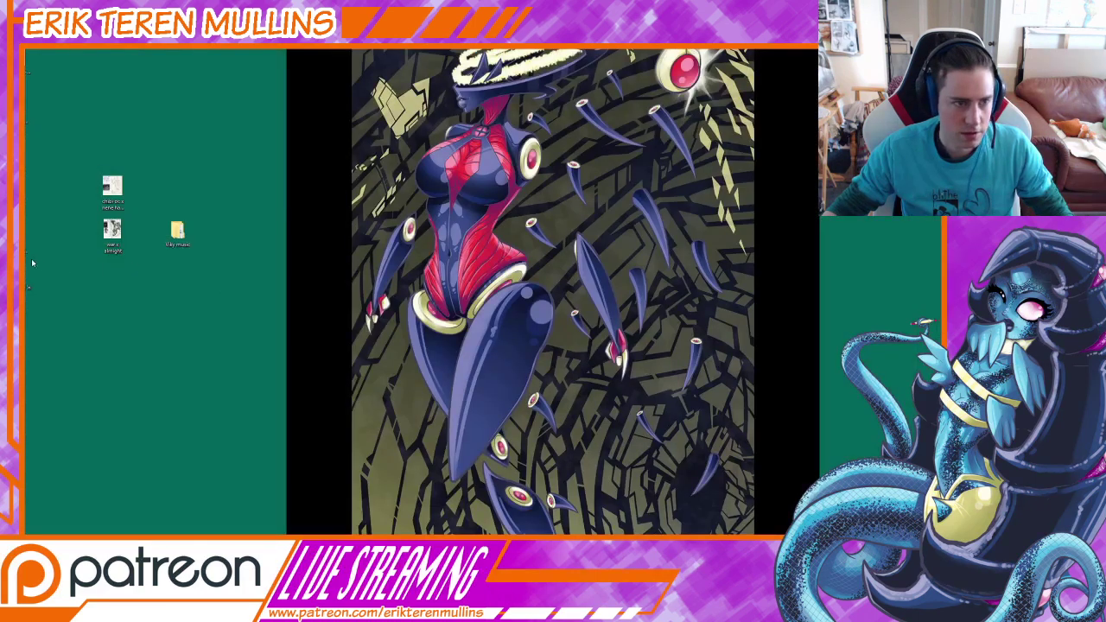
# Reopen the drawing from the desktop and hide its guide lines
pyautogui.doubleClick(28, 190)
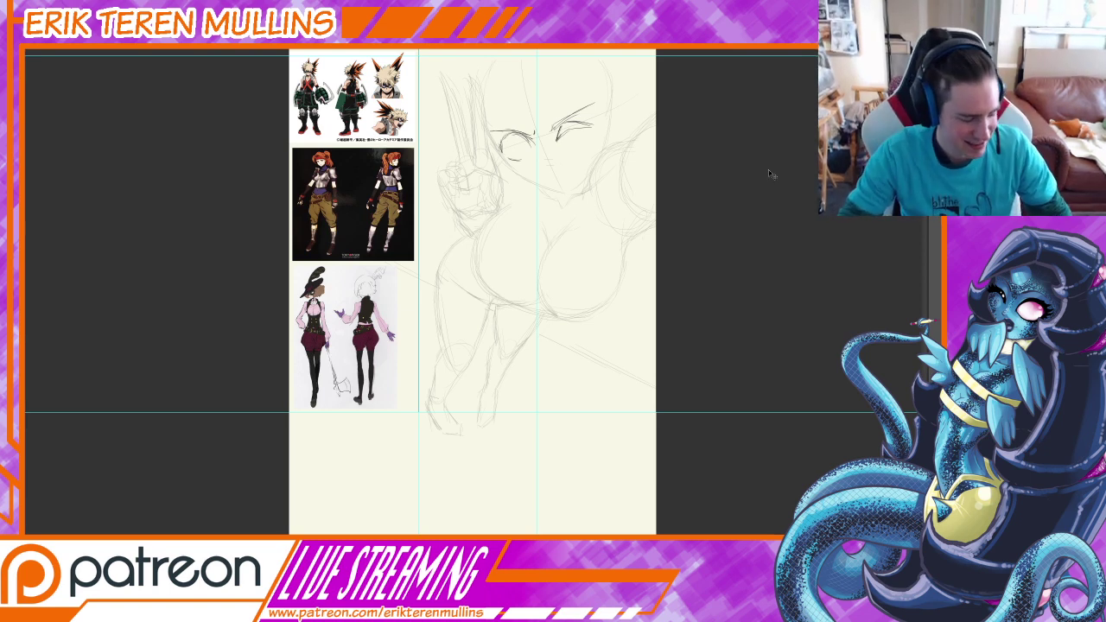
pyautogui.hotkey('ctrl', ';')
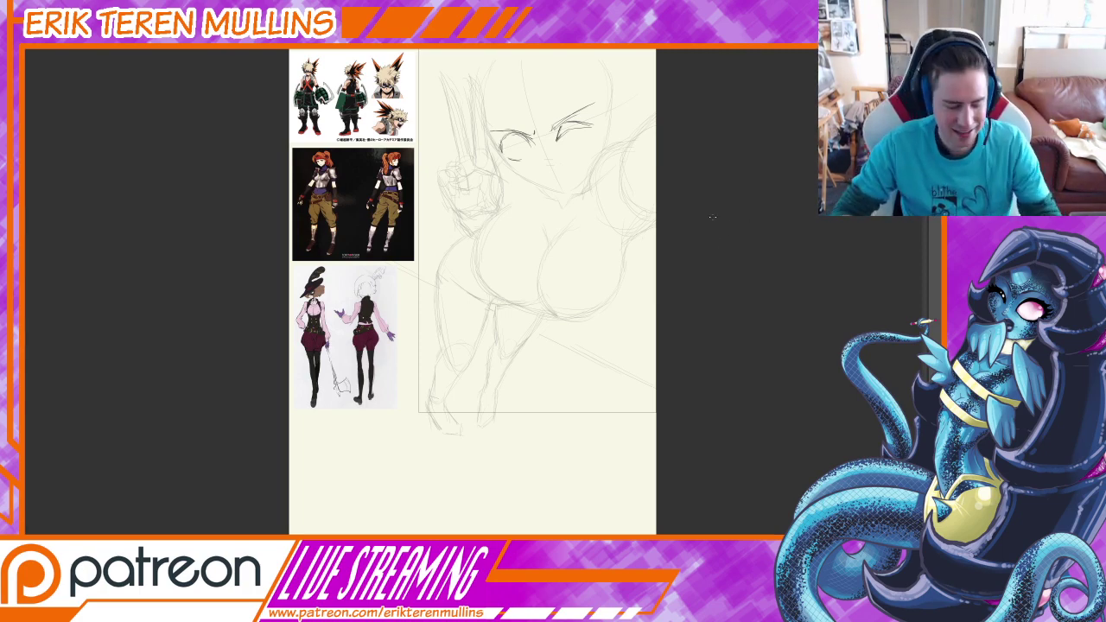
# Add pointed eyelashes to the open eye's upper and lower lids and to the outer corner of the winking eye
pyautogui.hotkey('ctrl', '+')
pyautogui.hotkey('ctrl', '+')
pyautogui.moveTo(696, 127); pyautogui.dragTo(692, 140)
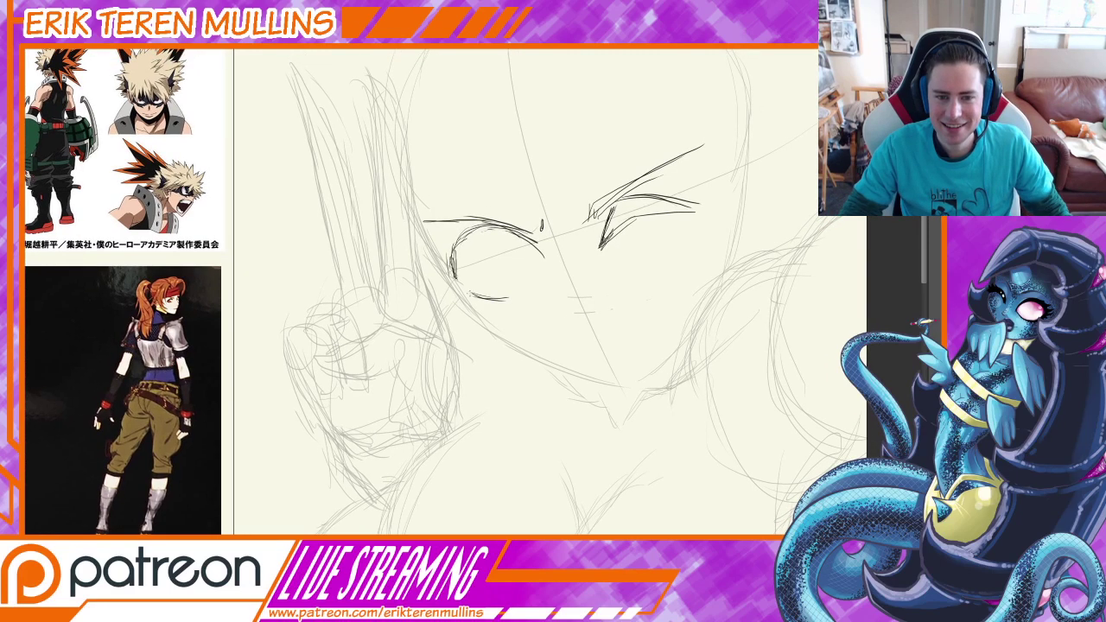
pyautogui.moveTo(473, 293)
pyautogui.mouseDown()
pyautogui.moveTo(464, 302)
pyautogui.moveTo(474, 305)
pyautogui.mouseUp()
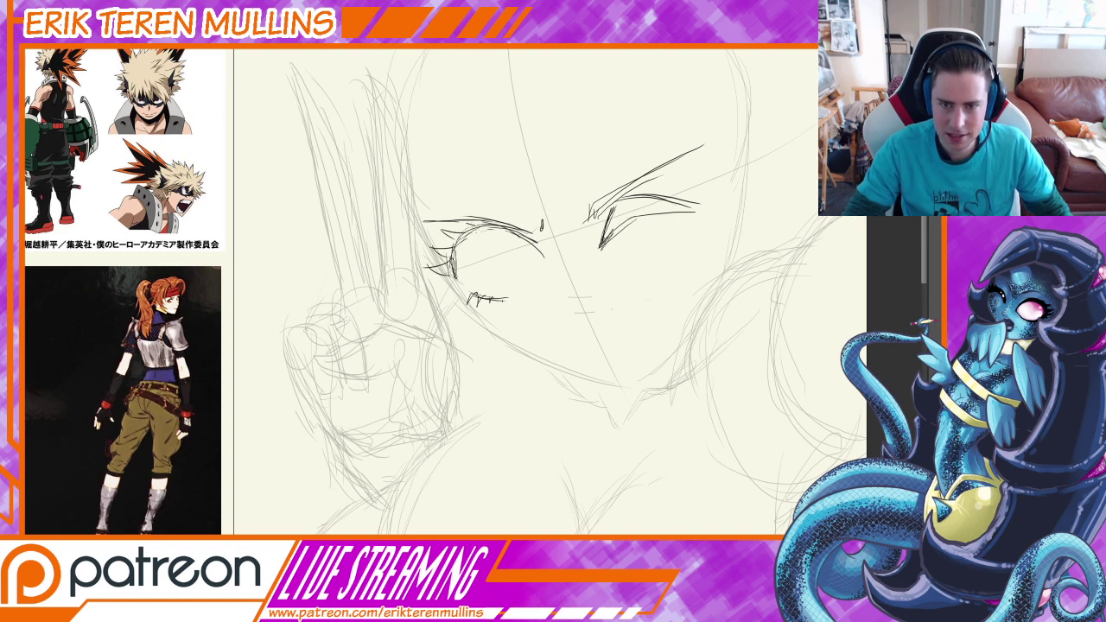
pyautogui.moveTo(665, 200)
pyautogui.mouseDown()
pyautogui.moveTo(689, 179)
pyautogui.moveTo(708, 184)
pyautogui.mouseUp()
pyautogui.moveTo(701, 211); pyautogui.dragTo(719, 195)
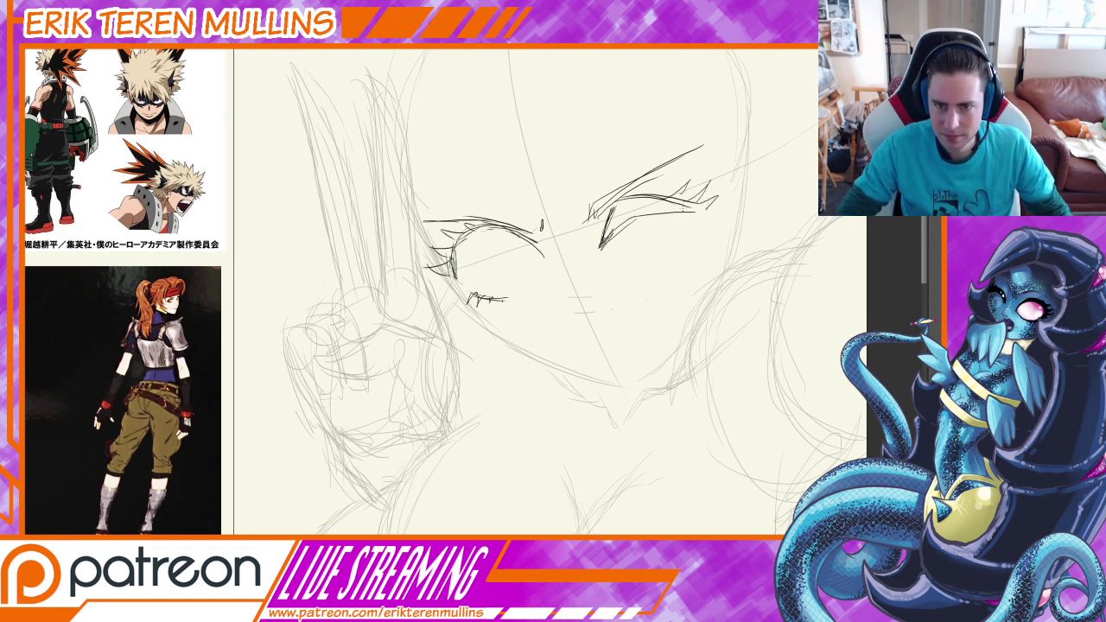
# Sketch a slanted smirking mouth across the face's centre line and add crease lines beneath the winking eye
pyautogui.moveTo(604, 277)
pyautogui.mouseDown()
pyautogui.moveTo(596, 273)
pyautogui.moveTo(652, 320)
pyautogui.moveTo(740, 349)
pyautogui.mouseUp()
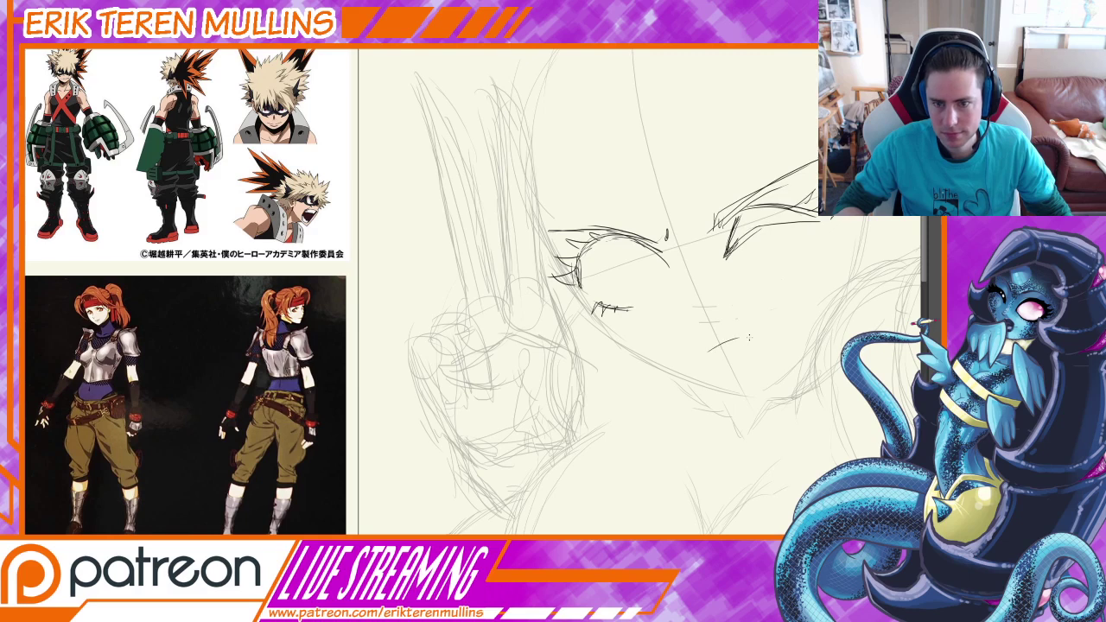
pyautogui.hotkey('ctrl', 'z')
pyautogui.moveTo(704, 356); pyautogui.dragTo(771, 320)
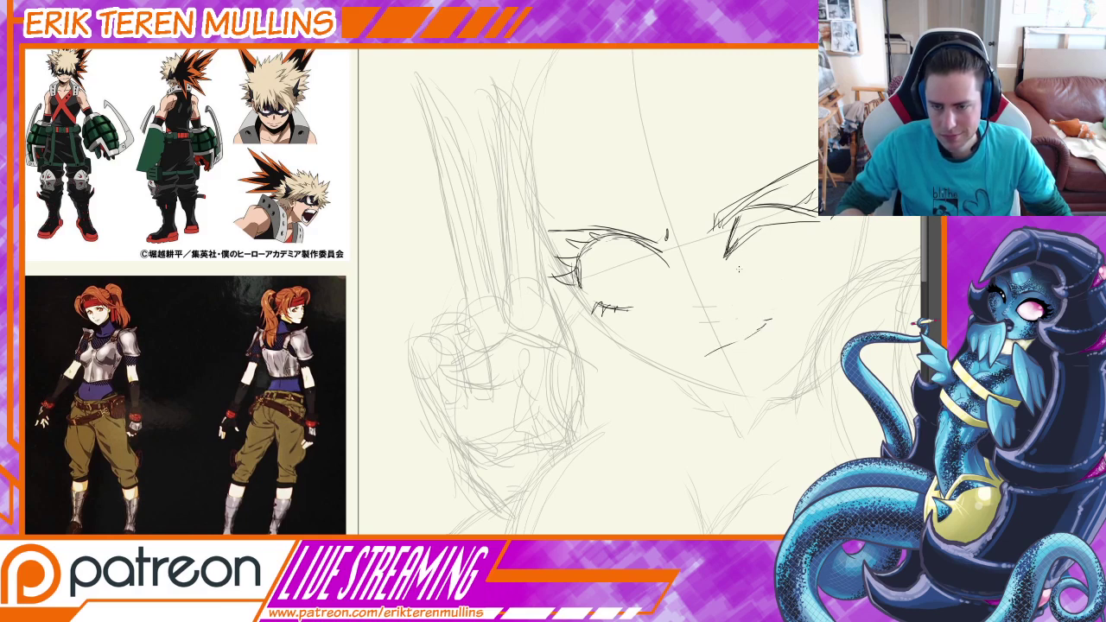
pyautogui.moveTo(741, 260); pyautogui.dragTo(776, 246)
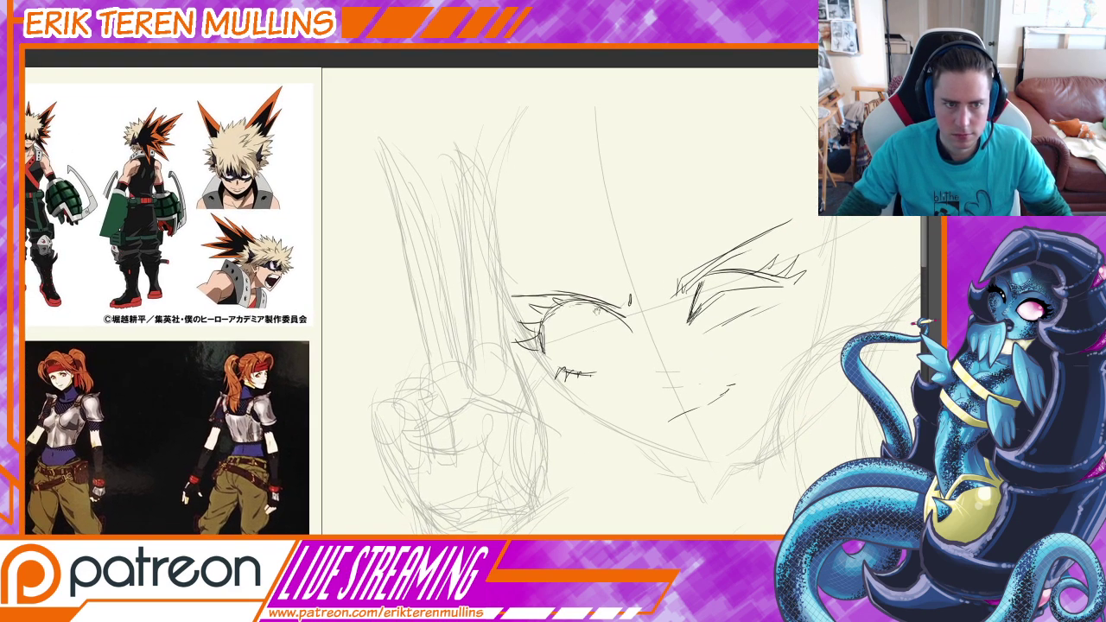
pyautogui.moveTo(572, 333); pyautogui.dragTo(614, 345)
pyautogui.moveTo(593, 307); pyautogui.dragTo(577, 343)
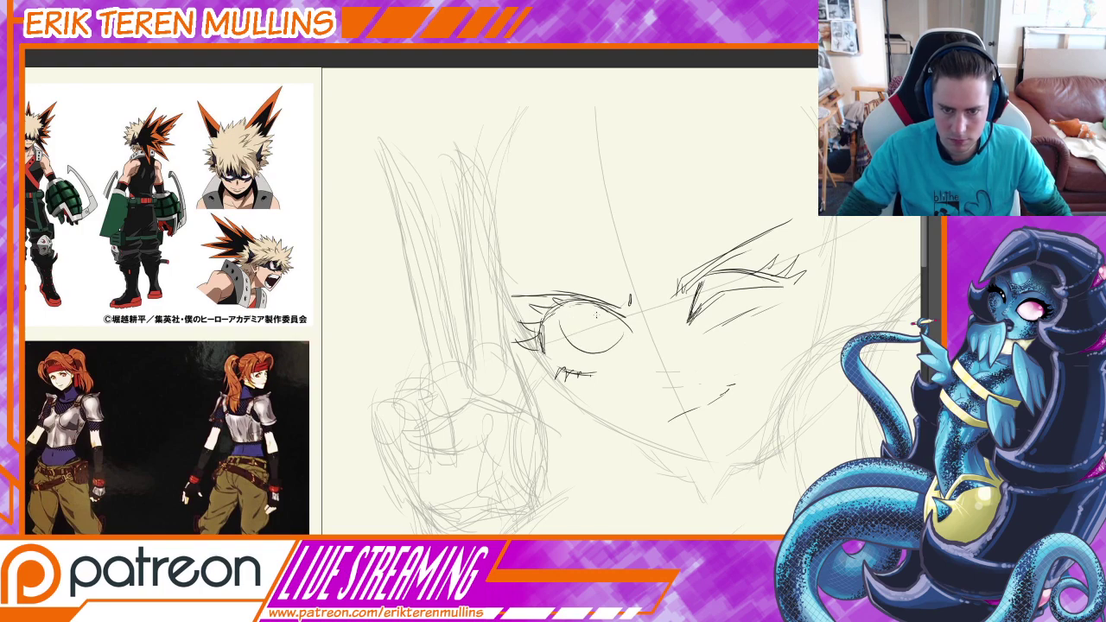
pyautogui.hotkey('ctrl', 'z')
pyautogui.hotkey('ctrl', 'z')
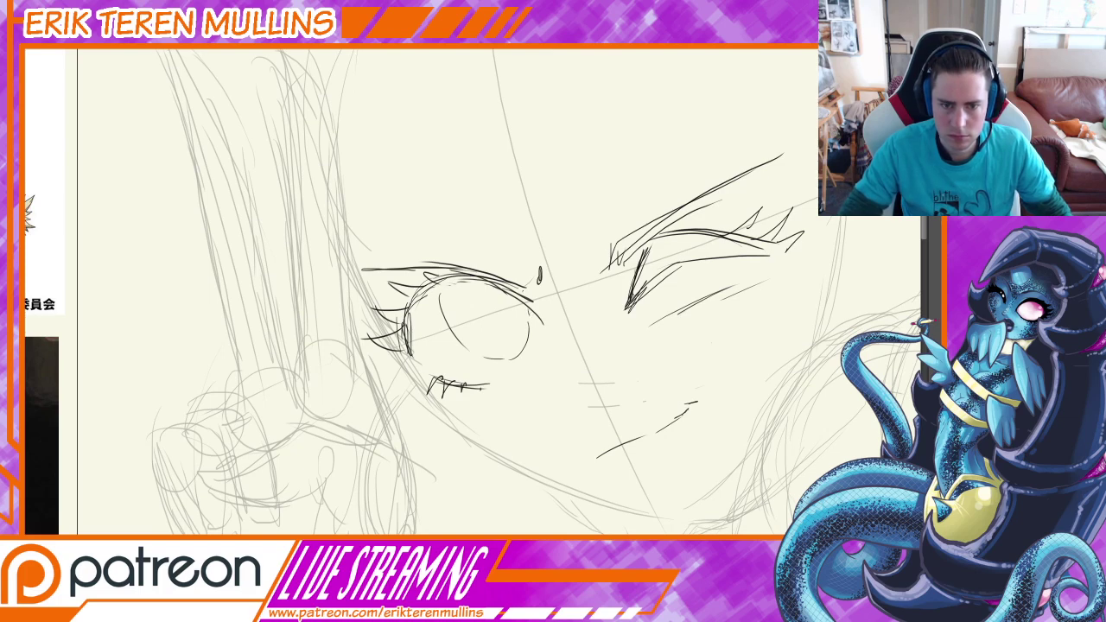
# Draw the open eye's iris with separate curved arcs and erase the excess at its upper inner end
pyautogui.hotkey('ctrl', 'z')
pyautogui.hotkey('ctrl', 'z')
pyautogui.moveTo(540, 322); pyautogui.dragTo(494, 361)
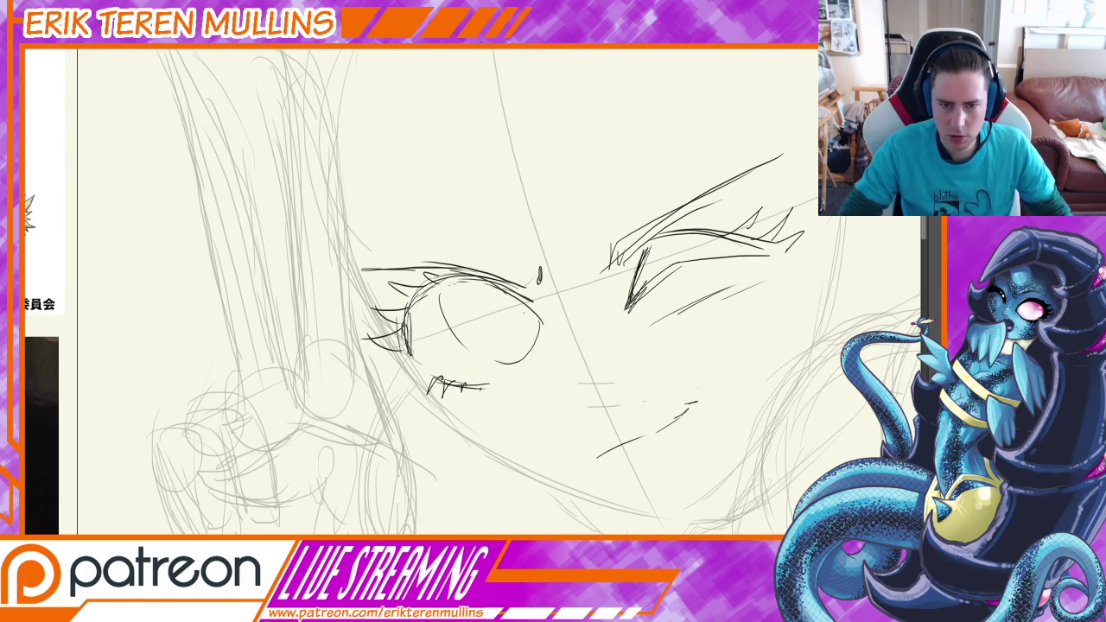
pyautogui.hotkey('ctrl', 'z')
pyautogui.moveTo(518, 317); pyautogui.dragTo(492, 361)
pyautogui.hotkey('ctrl', 'z')
pyautogui.moveTo(521, 314); pyautogui.dragTo(497, 362)
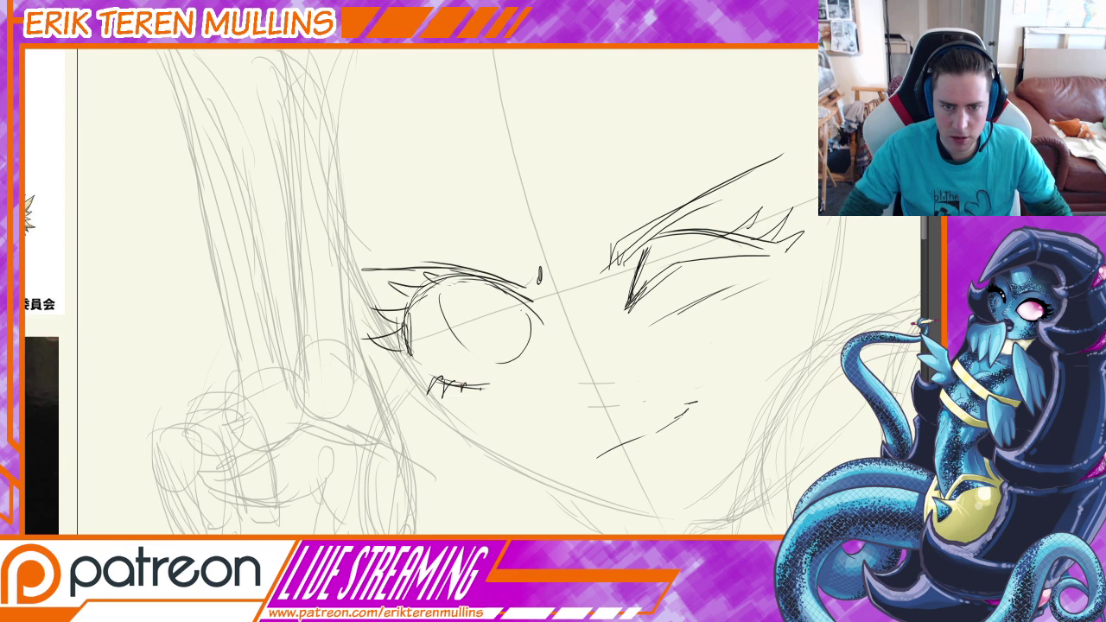
pyautogui.press('e')
pyautogui.moveTo(523, 317); pyautogui.dragTo(521, 328)
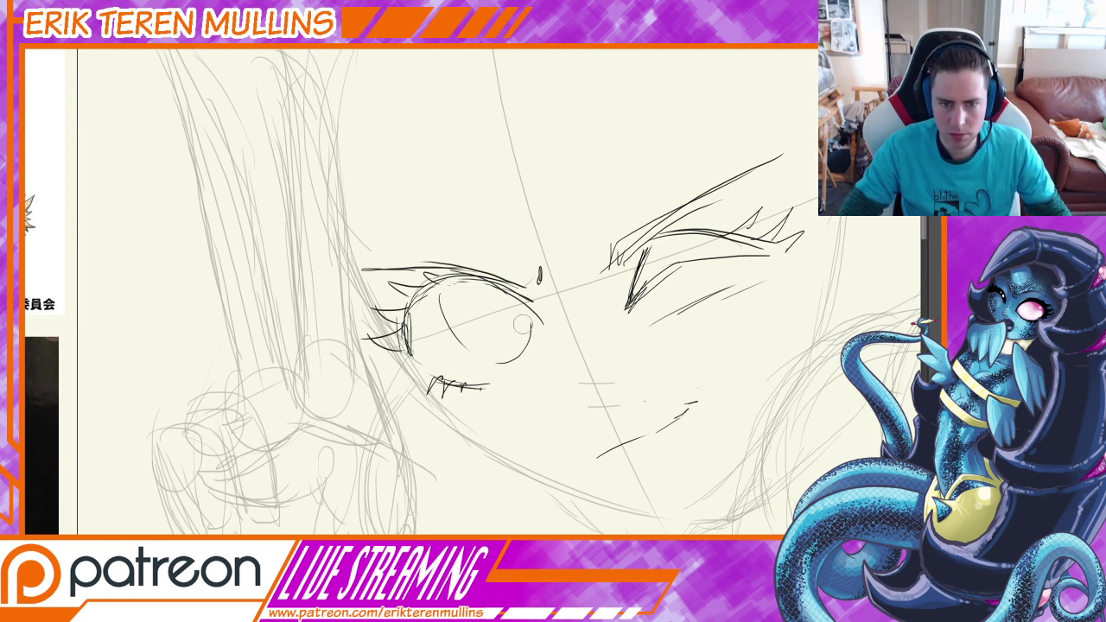
pyautogui.press('b')
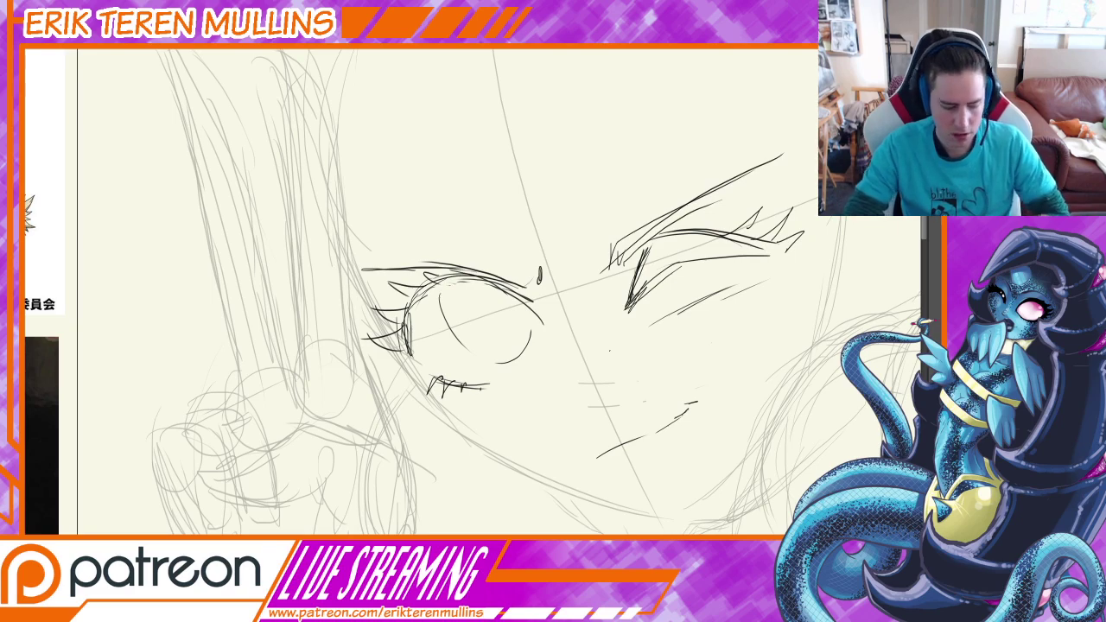
# Draw the jawline over the sketch from both cheeks down to a pointed chin
pyautogui.hotkey('ctrl', '-')
pyautogui.hotkey('ctrl', '-')
pyautogui.hotkey('ctrl', '+')
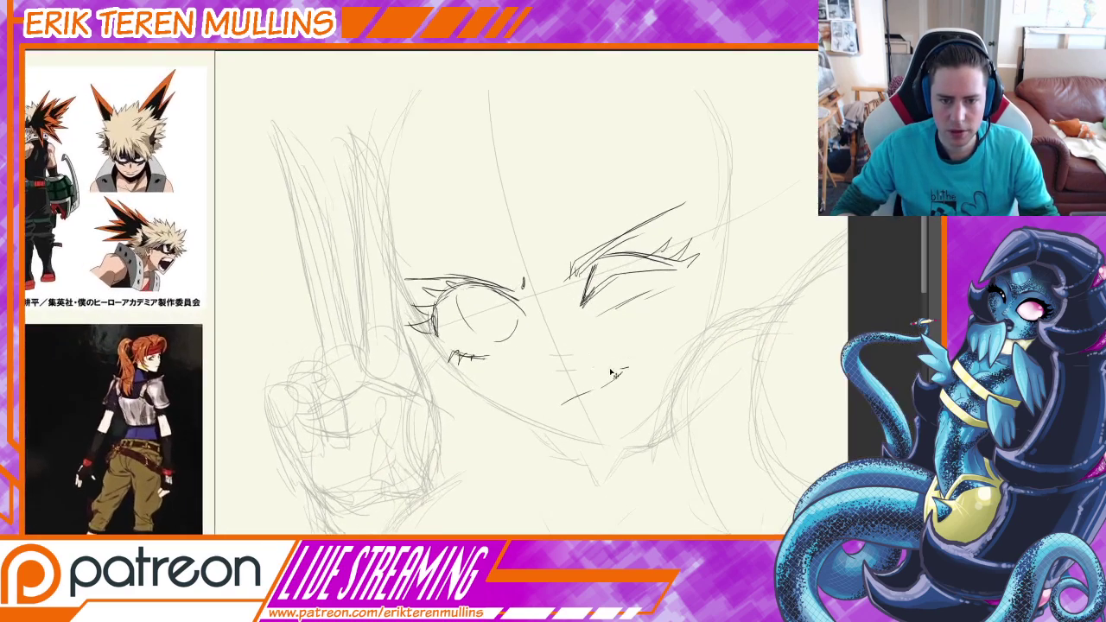
pyautogui.hotkey('ctrl', '+')
pyautogui.moveTo(637, 415); pyautogui.dragTo(592, 395)
pyautogui.moveTo(384, 360)
pyautogui.mouseDown()
pyautogui.moveTo(340, 311)
pyautogui.moveTo(440, 390)
pyautogui.moveTo(536, 425)
pyautogui.mouseUp()
pyautogui.moveTo(425, 387); pyautogui.dragTo(586, 430)
pyautogui.hotkey('ctrl', 'z')
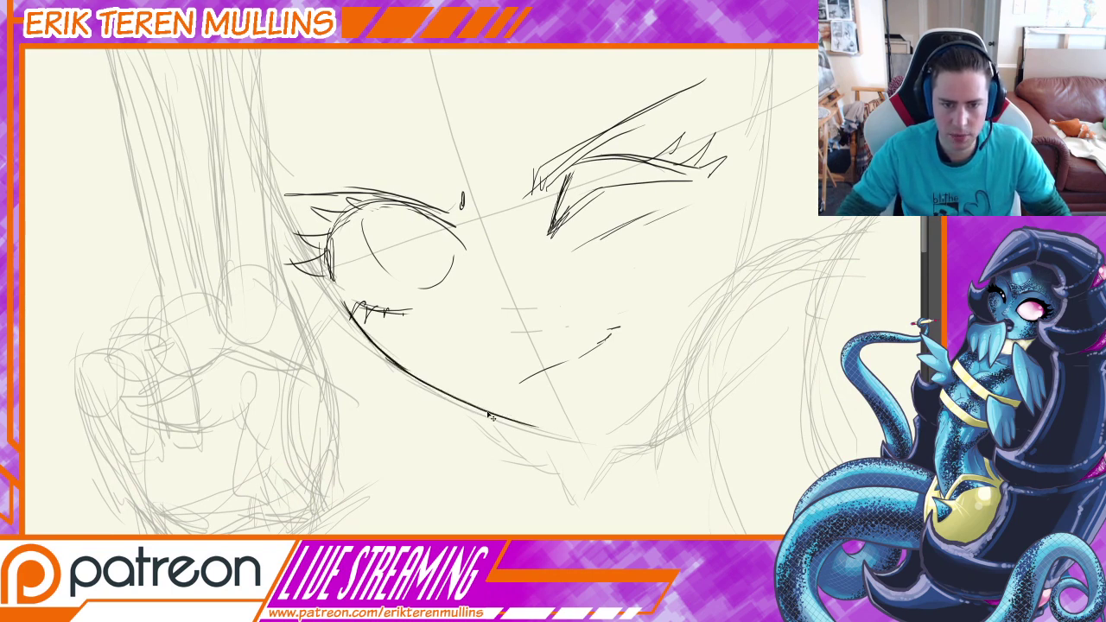
pyautogui.moveTo(471, 403)
pyautogui.mouseDown()
pyautogui.moveTo(592, 436)
pyautogui.moveTo(724, 303)
pyautogui.mouseUp()
pyautogui.moveTo(590, 434); pyautogui.dragTo(724, 292)
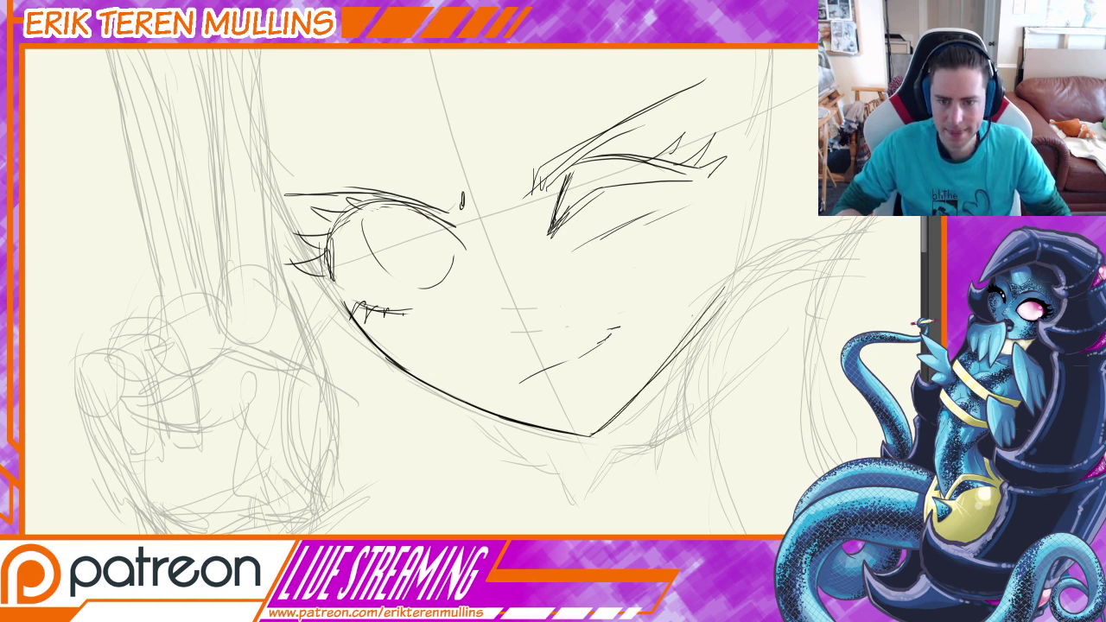
# Redraw the jaw's edge on the winking side up from the chin and add short nose marks above the mouth
pyautogui.hotkey('ctrl', 'z')
pyautogui.moveTo(596, 433); pyautogui.dragTo(724, 299)
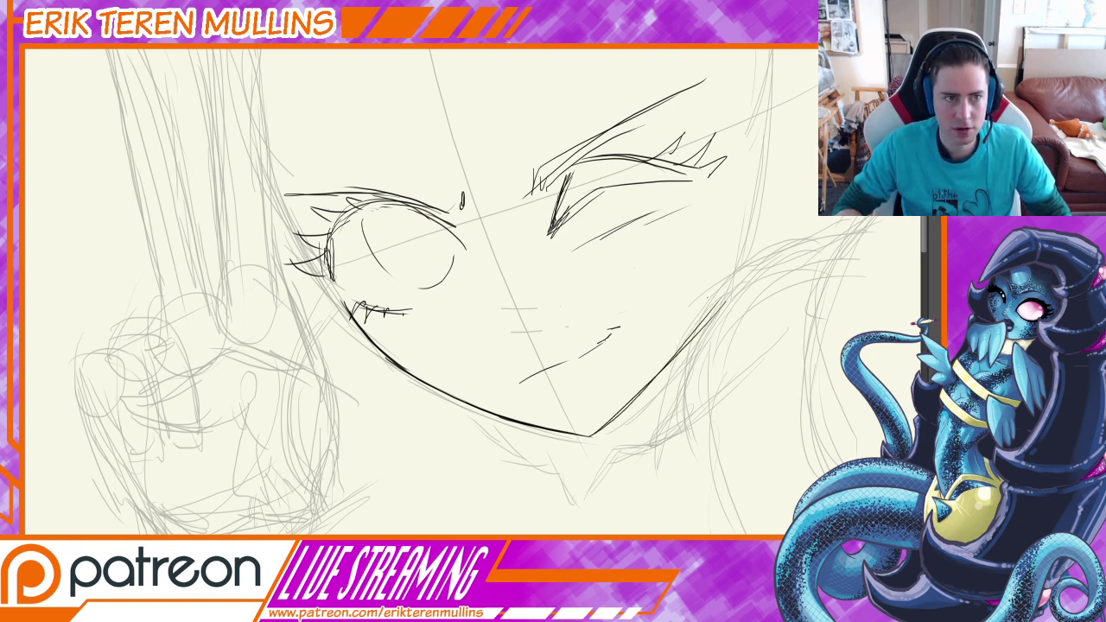
pyautogui.moveTo(496, 333); pyautogui.dragTo(586, 390)
pyautogui.hotkey('ctrl', '-')
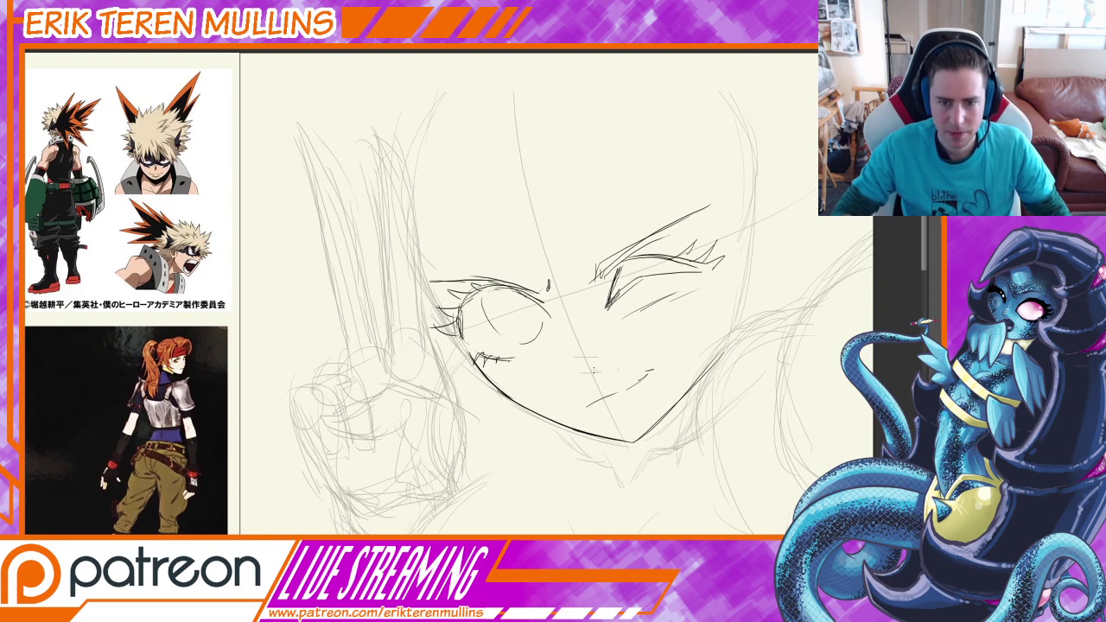
pyautogui.moveTo(571, 381); pyautogui.dragTo(657, 337)
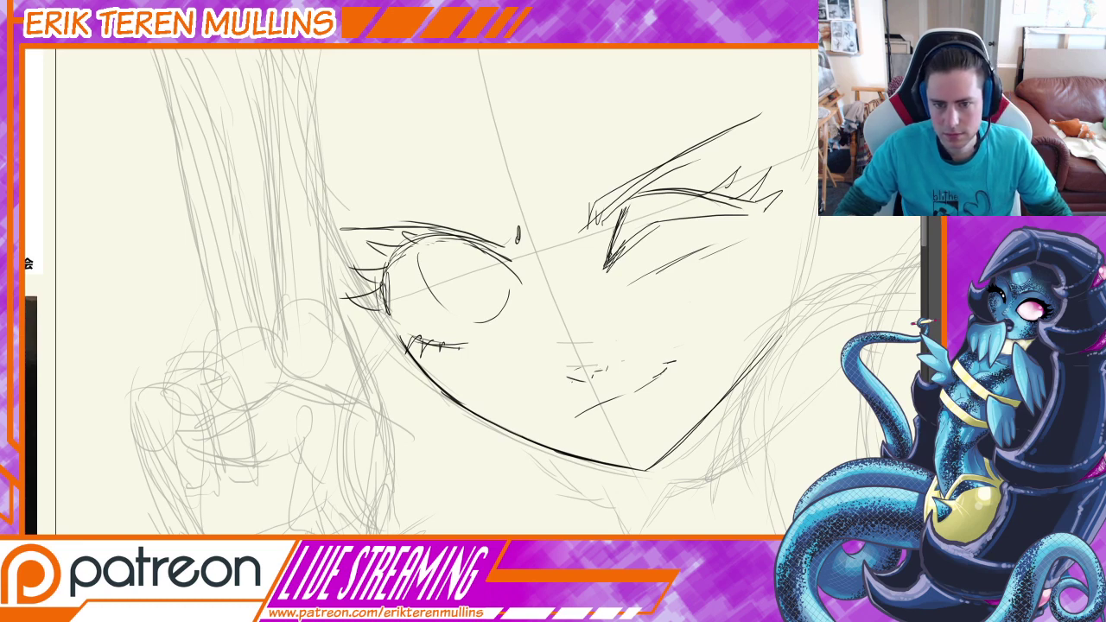
# Sketch the lower edges of an eye mask across the nose and cheeks and add a lower lip curve
pyautogui.moveTo(755, 252); pyautogui.dragTo(679, 352)
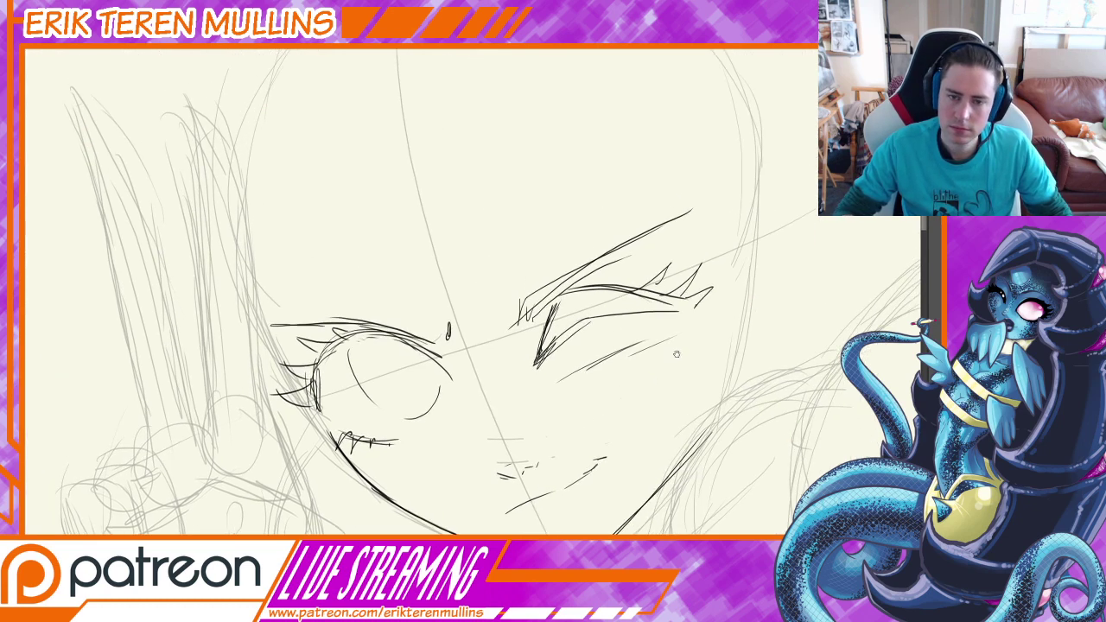
pyautogui.moveTo(554, 330)
pyautogui.mouseDown()
pyautogui.moveTo(569, 307)
pyautogui.moveTo(579, 318)
pyautogui.moveTo(646, 281)
pyautogui.mouseUp()
pyautogui.hotkey('ctrl', '-')
pyautogui.hotkey('ctrl', '-')
pyautogui.hotkey('ctrl', '-')
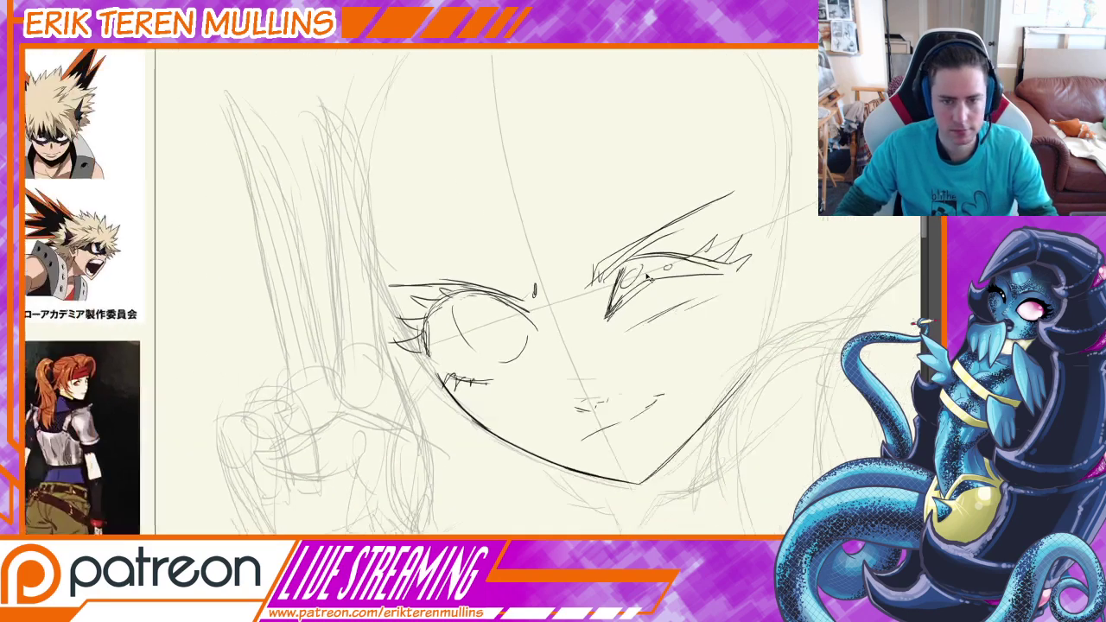
pyautogui.moveTo(555, 328)
pyautogui.mouseDown()
pyautogui.moveTo(613, 338)
pyautogui.moveTo(571, 322)
pyautogui.mouseUp()
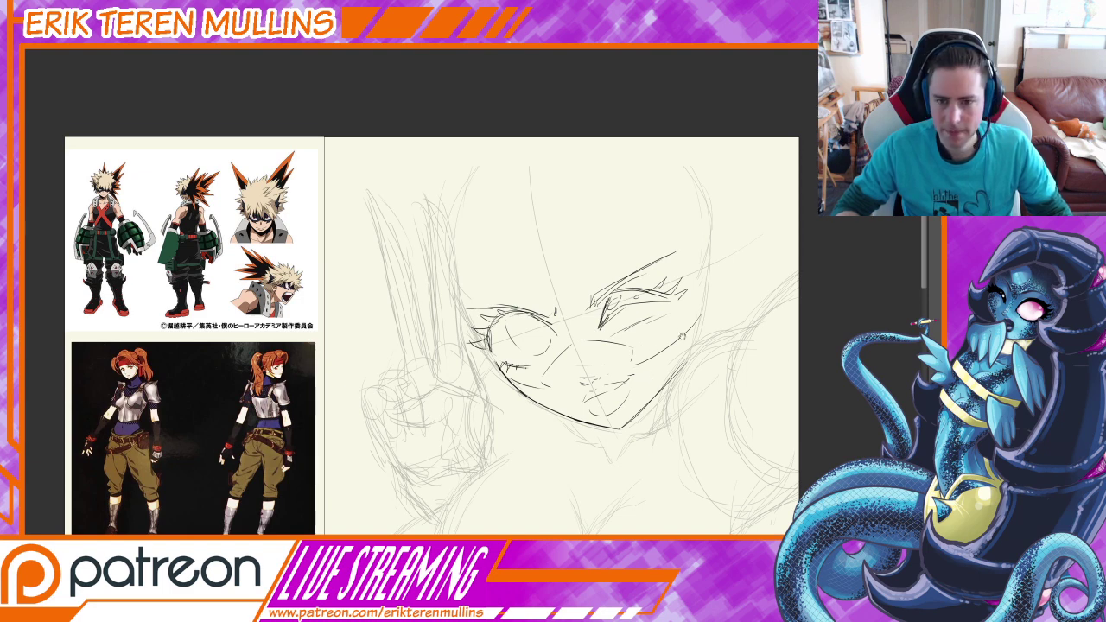
# Sketch the mask's upper edges as arches over the open eye and the winking eye's brow
pyautogui.moveTo(681, 336); pyautogui.dragTo(675, 356)
pyautogui.moveTo(566, 359); pyautogui.dragTo(600, 361)
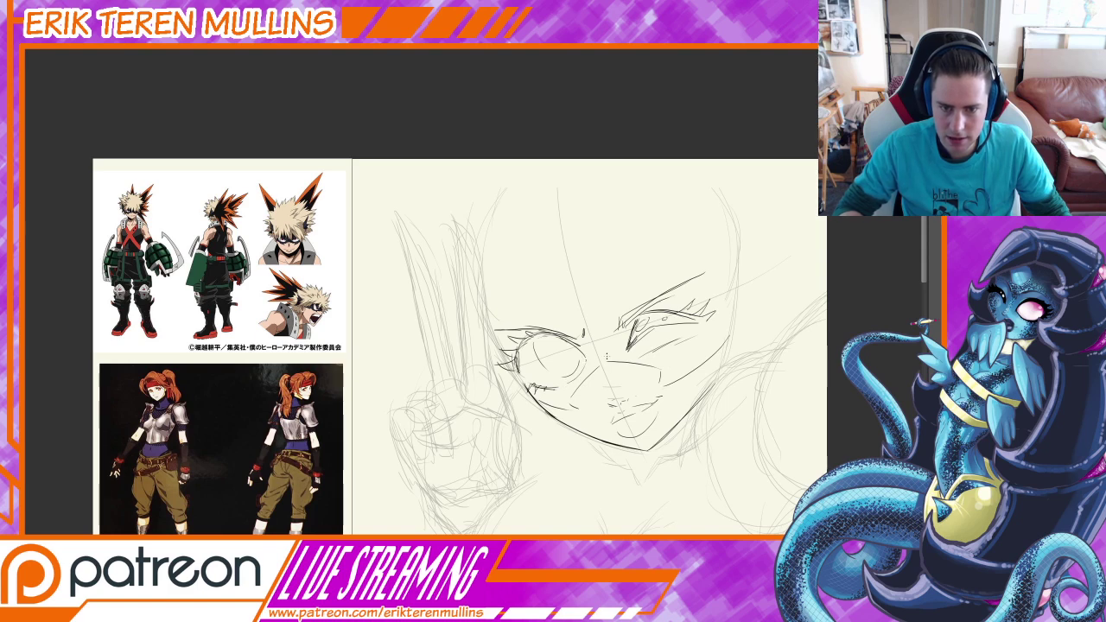
pyautogui.moveTo(762, 346)
pyautogui.mouseDown()
pyautogui.moveTo(743, 345)
pyautogui.moveTo(741, 359)
pyautogui.moveTo(702, 335)
pyautogui.mouseUp()
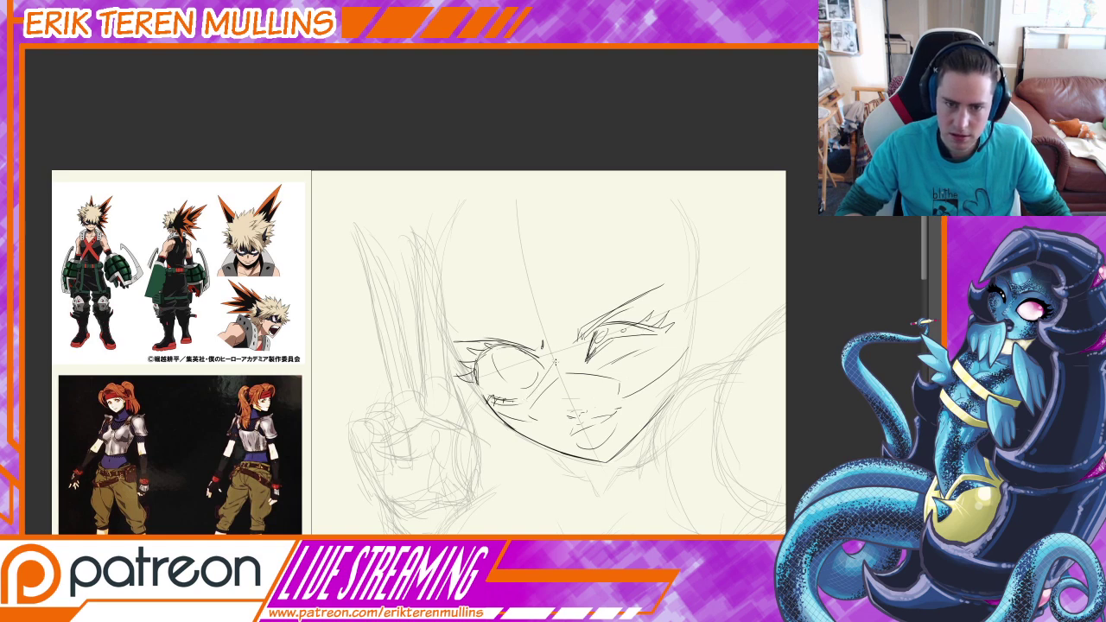
pyautogui.moveTo(446, 343); pyautogui.dragTo(544, 344)
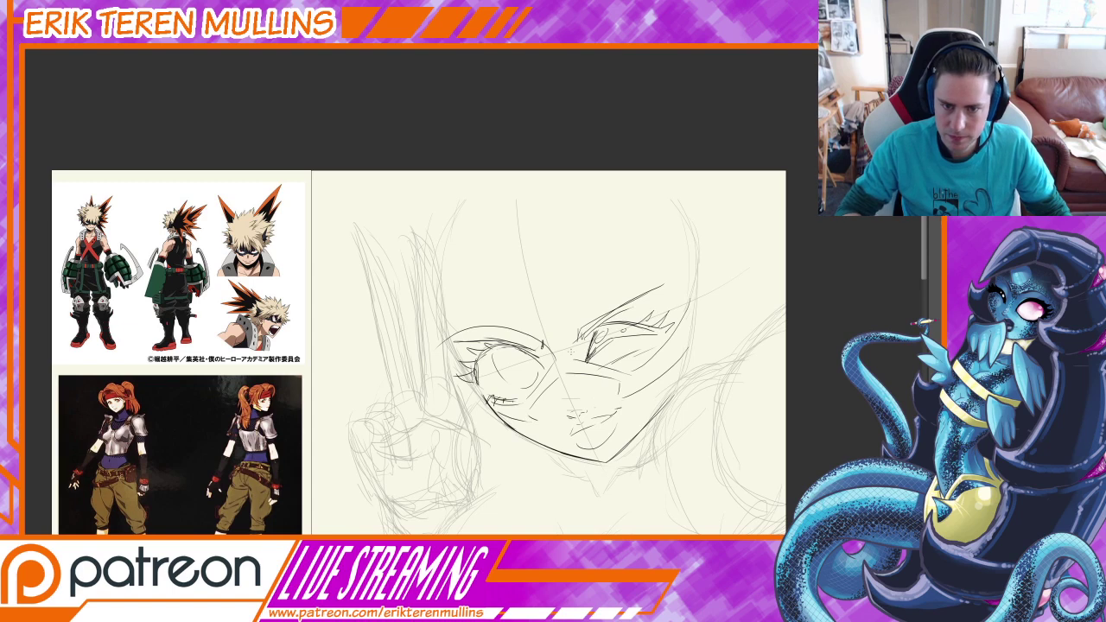
pyautogui.moveTo(579, 329); pyautogui.dragTo(688, 318)
pyautogui.hotkey('ctrl', 'z')
pyautogui.moveTo(577, 336); pyautogui.dragTo(710, 297)
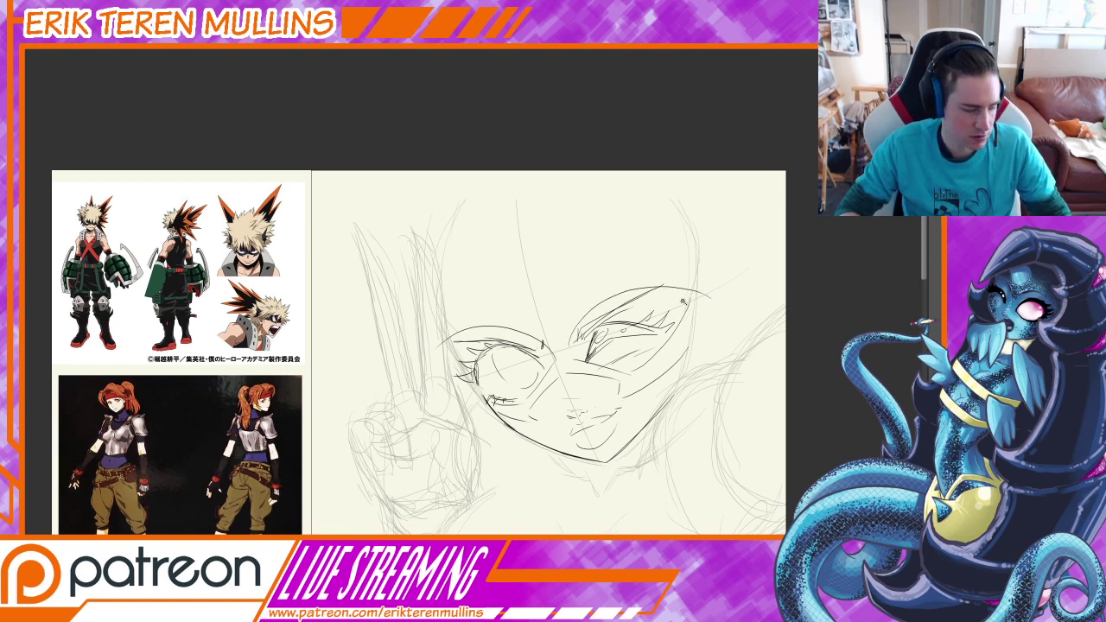
pyautogui.hotkey('ctrl', 'z')
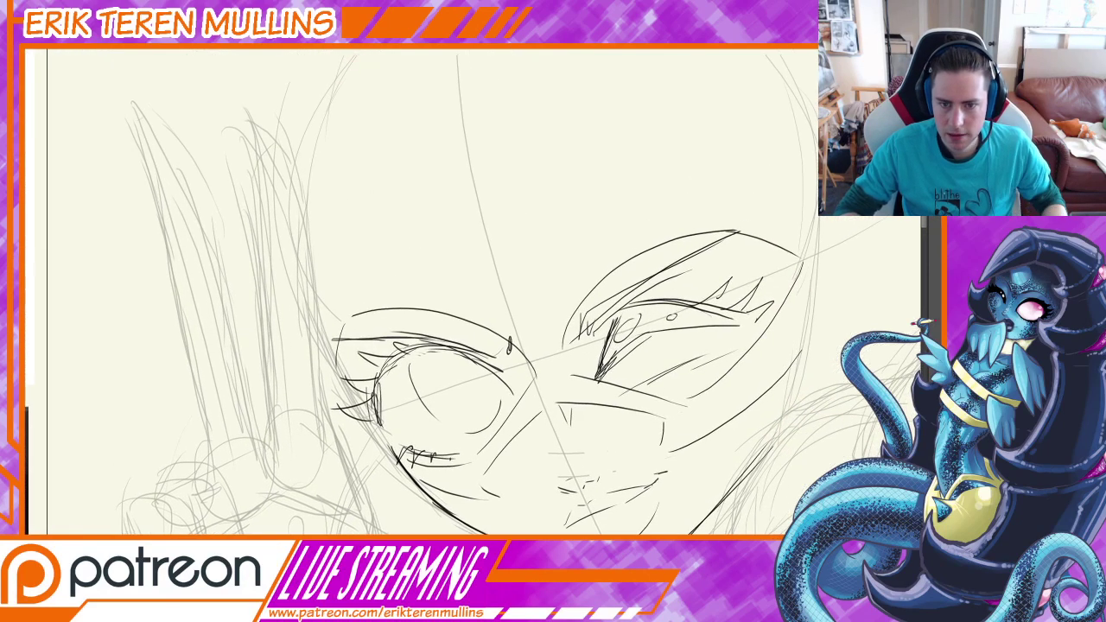
# Ink the winking eye's closed lid as a thick solid black band from the inner corner to the outer end
pyautogui.moveTo(599, 374)
pyautogui.mouseDown()
pyautogui.moveTo(620, 325)
pyautogui.moveTo(638, 331)
pyautogui.moveTo(624, 344)
pyautogui.moveTo(616, 320)
pyautogui.mouseUp()
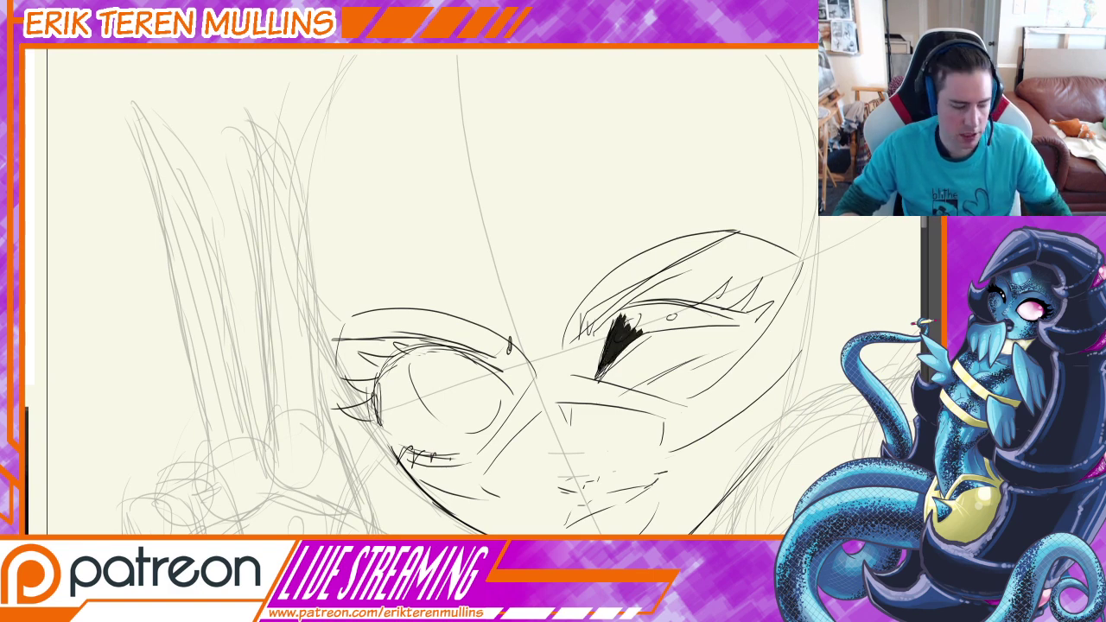
pyautogui.hotkey('ctrl', '+')
pyautogui.moveTo(784, 373); pyautogui.dragTo(623, 397)
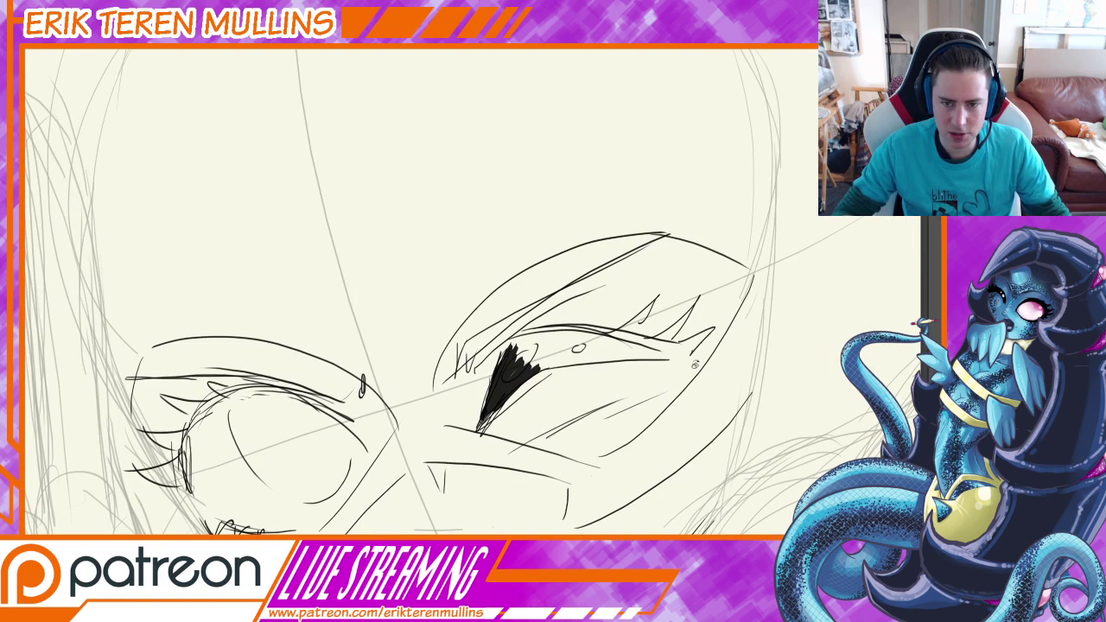
pyautogui.press('r')
pyautogui.moveTo(695, 364); pyautogui.dragTo(614, 490)
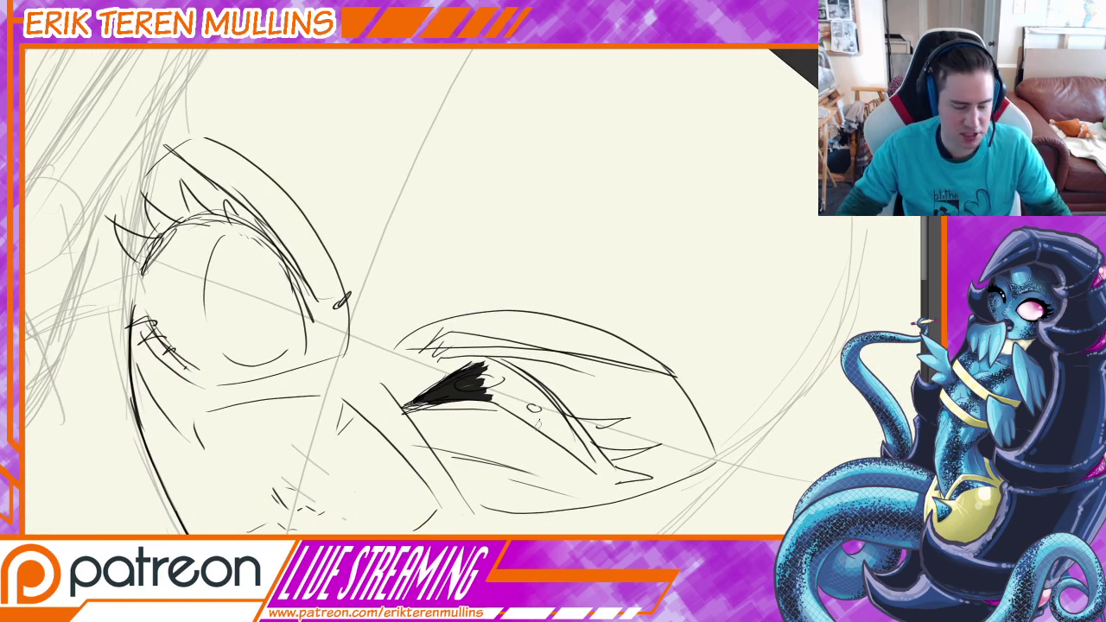
pyautogui.moveTo(523, 427)
pyautogui.mouseDown()
pyautogui.moveTo(528, 307)
pyautogui.moveTo(540, 315)
pyautogui.mouseUp()
pyautogui.moveTo(516, 269)
pyautogui.mouseDown()
pyautogui.moveTo(473, 277)
pyautogui.moveTo(490, 271)
pyautogui.moveTo(542, 294)
pyautogui.moveTo(499, 282)
pyautogui.moveTo(545, 297)
pyautogui.moveTo(574, 327)
pyautogui.mouseUp()
pyautogui.moveTo(519, 285); pyautogui.dragTo(615, 347)
pyautogui.moveTo(568, 319); pyautogui.dragTo(628, 362)
pyautogui.moveTo(572, 287); pyautogui.dragTo(627, 361)
pyautogui.moveTo(533, 273)
pyautogui.mouseDown()
pyautogui.moveTo(601, 338)
pyautogui.moveTo(508, 275)
pyautogui.moveTo(580, 315)
pyautogui.moveTo(543, 271)
pyautogui.moveTo(580, 300)
pyautogui.moveTo(552, 294)
pyautogui.moveTo(543, 277)
pyautogui.moveTo(548, 286)
pyautogui.moveTo(496, 268)
pyautogui.moveTo(529, 265)
pyautogui.moveTo(496, 251)
pyautogui.moveTo(542, 274)
pyautogui.mouseUp()
# Fill out the black inner corner of the winking eye and taper it down to a clean point
pyautogui.press('r')
pyautogui.moveTo(701, 375)
pyautogui.mouseDown()
pyautogui.moveTo(667, 171)
pyautogui.moveTo(654, 155)
pyautogui.mouseUp()
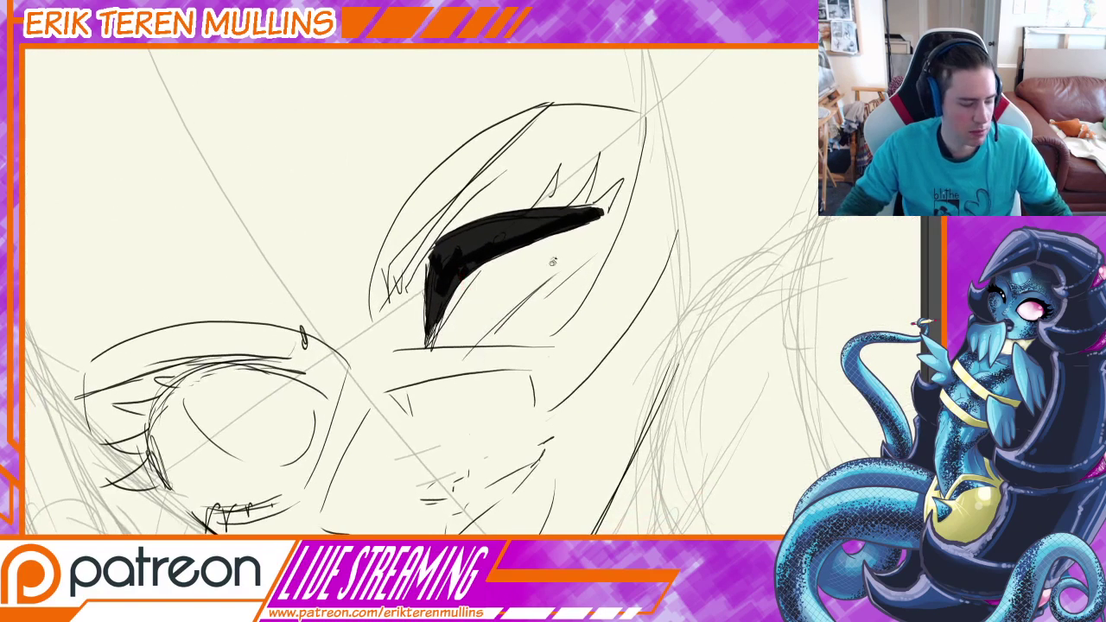
pyautogui.moveTo(447, 284); pyautogui.dragTo(583, 299)
pyautogui.moveTo(567, 264); pyautogui.dragTo(566, 338)
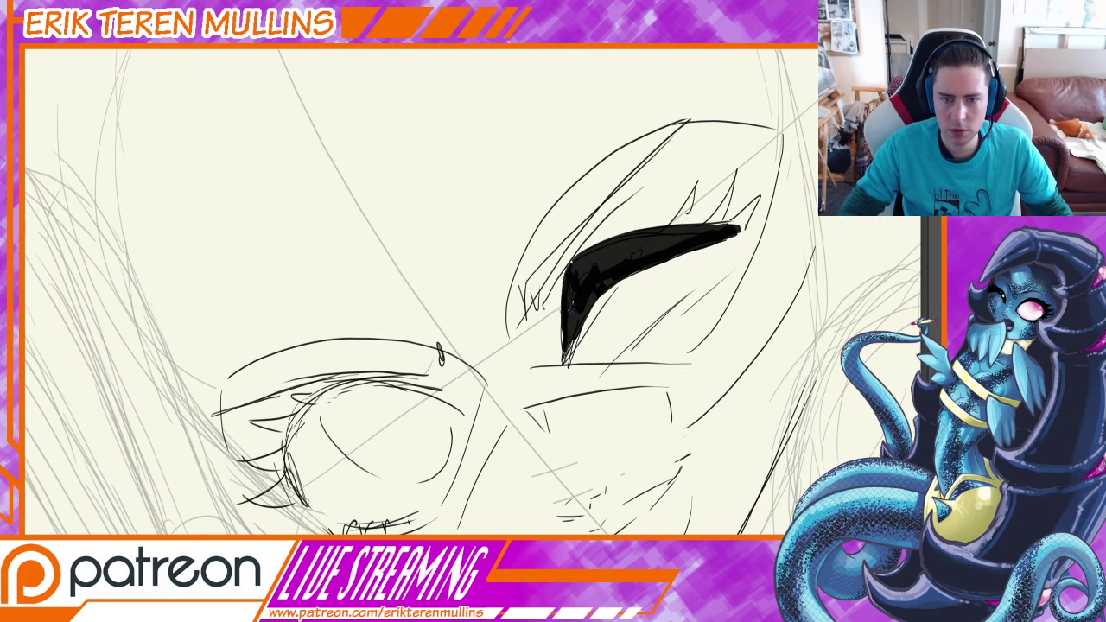
pyautogui.moveTo(570, 292); pyautogui.dragTo(566, 357)
pyautogui.moveTo(569, 319); pyautogui.dragTo(566, 363)
pyautogui.moveTo(586, 302); pyautogui.dragTo(567, 362)
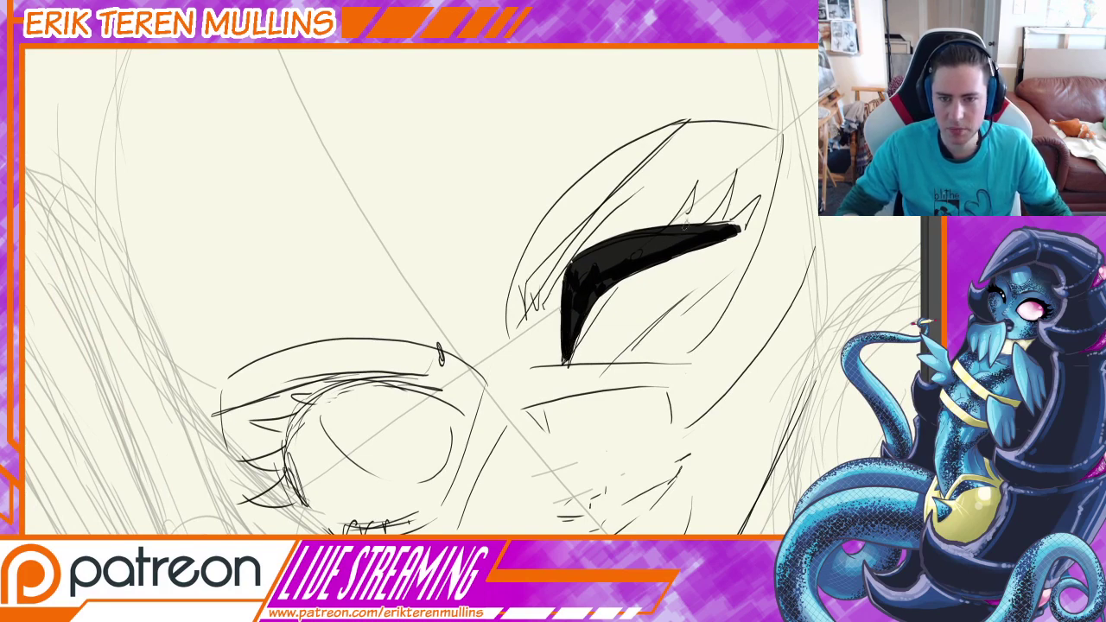
# Ink three pointed black lashes along the outer half of the winking eye's upper lid
pyautogui.moveTo(661, 228); pyautogui.dragTo(692, 179)
pyautogui.moveTo(682, 232)
pyautogui.mouseDown()
pyautogui.moveTo(696, 187)
pyautogui.moveTo(687, 209)
pyautogui.moveTo(710, 226)
pyautogui.moveTo(736, 168)
pyautogui.mouseUp()
pyautogui.moveTo(716, 231)
pyautogui.mouseDown()
pyautogui.moveTo(737, 172)
pyautogui.moveTo(700, 229)
pyautogui.moveTo(760, 187)
pyautogui.moveTo(739, 230)
pyautogui.moveTo(756, 204)
pyautogui.mouseUp()
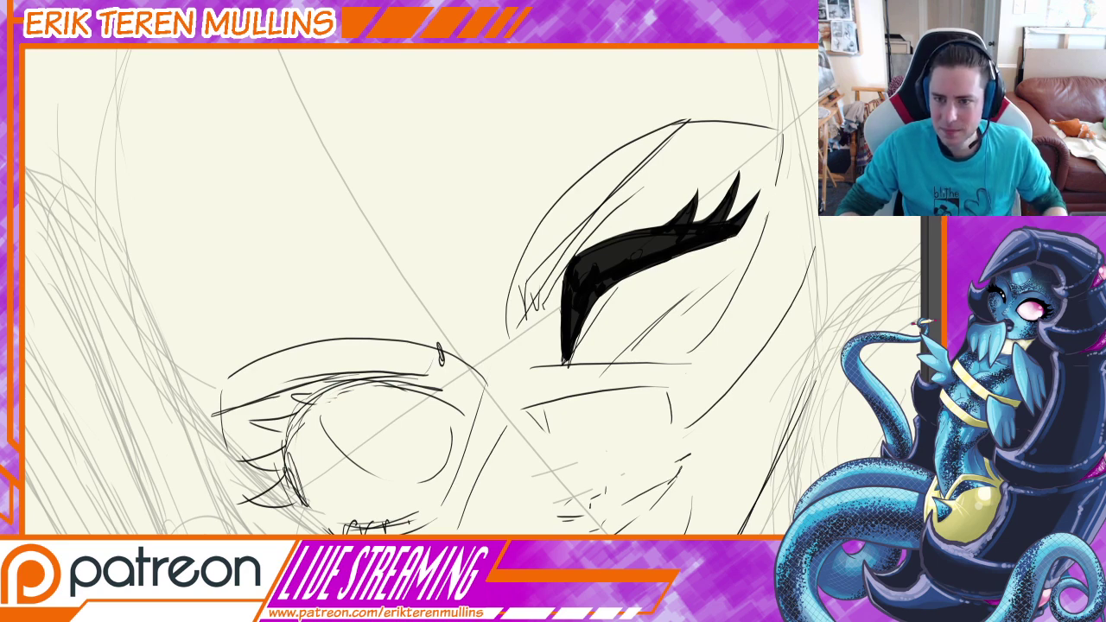
# Outline the eyebrow above the winking eye with longer strokes rising from its inner end
pyautogui.moveTo(687, 269); pyautogui.dragTo(737, 254)
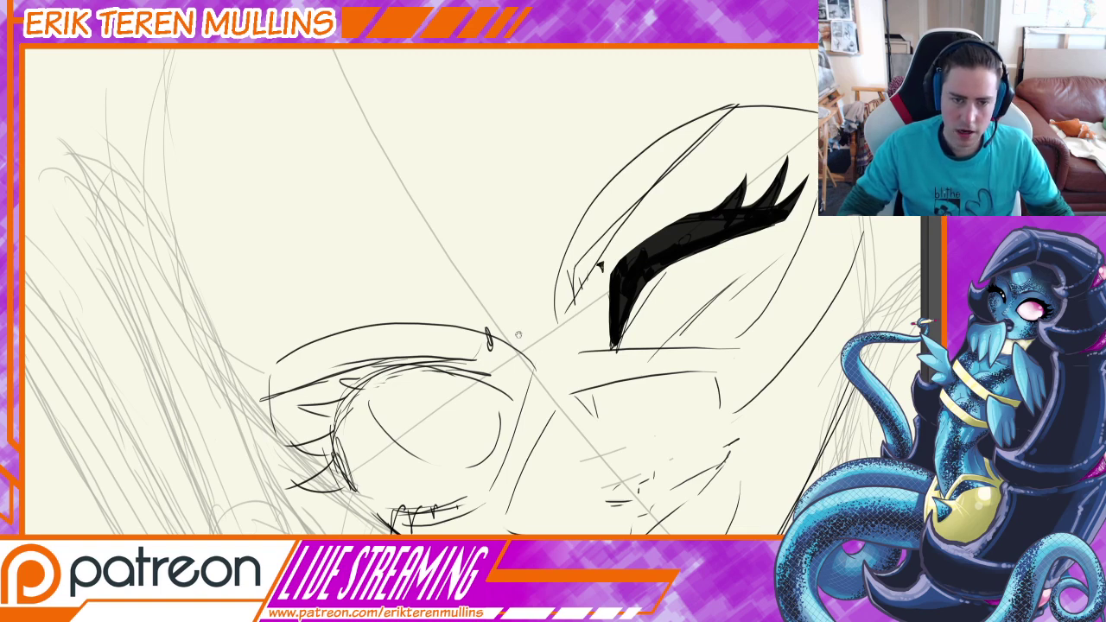
pyautogui.moveTo(518, 334); pyautogui.dragTo(594, 330)
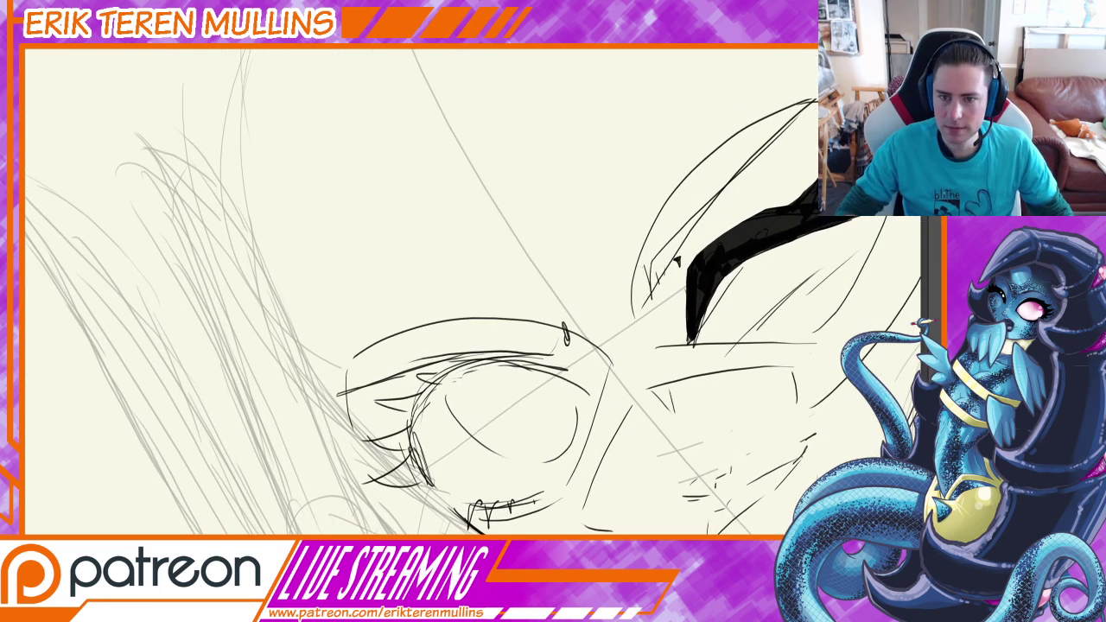
pyautogui.moveTo(643, 266); pyautogui.dragTo(646, 301)
pyautogui.moveTo(649, 285); pyautogui.dragTo(740, 173)
pyautogui.moveTo(645, 264); pyautogui.dragTo(798, 105)
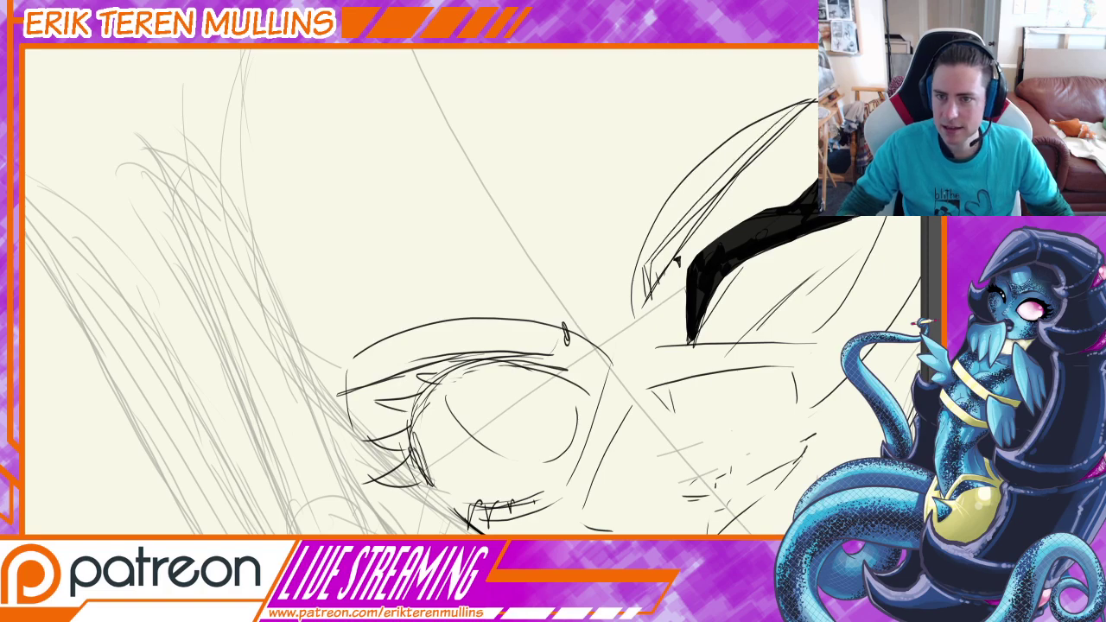
pyautogui.moveTo(614, 309); pyautogui.dragTo(685, 230)
# Ink the open eye's upper lid as a thick black curve running down to the inner corner
pyautogui.press('r')
pyautogui.moveTo(674, 312); pyautogui.dragTo(575, 375)
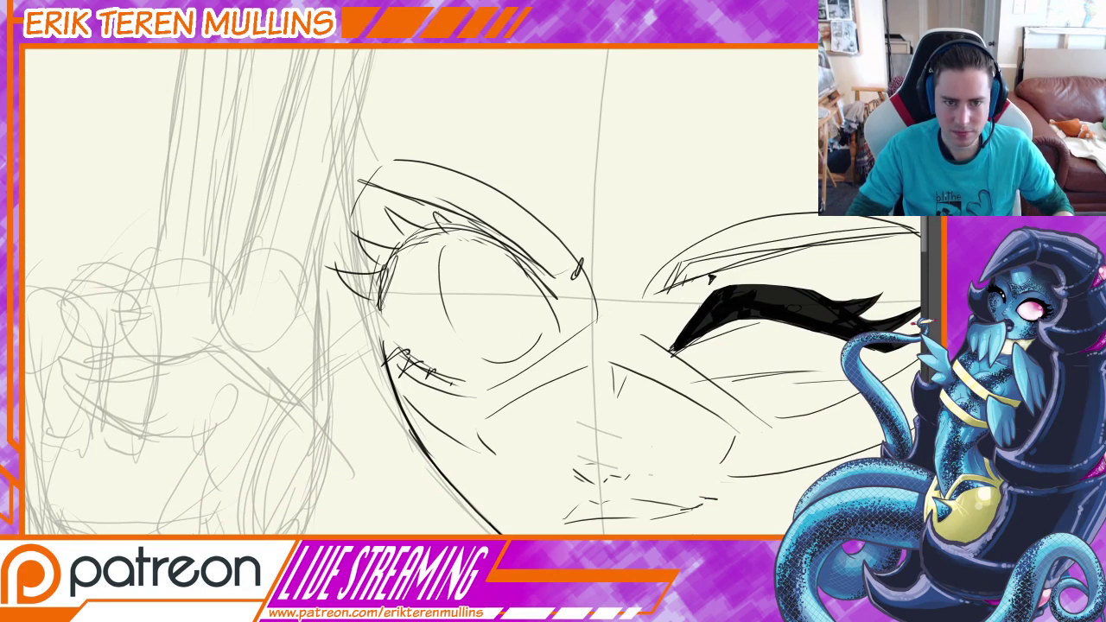
pyautogui.moveTo(434, 213)
pyautogui.mouseDown()
pyautogui.moveTo(534, 259)
pyautogui.moveTo(555, 298)
pyautogui.moveTo(488, 239)
pyautogui.moveTo(551, 303)
pyautogui.moveTo(509, 250)
pyautogui.mouseUp()
pyautogui.hotkey('ctrl', 'z')
pyautogui.moveTo(558, 322)
pyautogui.mouseDown()
pyautogui.moveTo(524, 259)
pyautogui.moveTo(534, 271)
pyautogui.mouseUp()
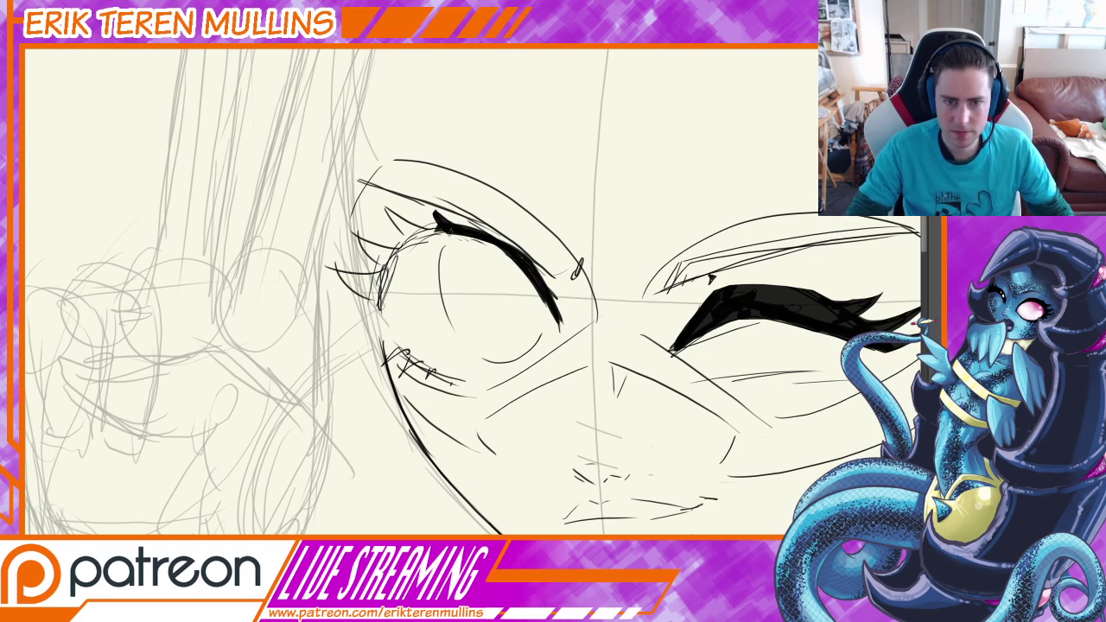
# Ink the open eye's outer edge and lower lid with a curved line, redoing strokes until it follows the sketch
pyautogui.moveTo(528, 296); pyautogui.dragTo(684, 279)
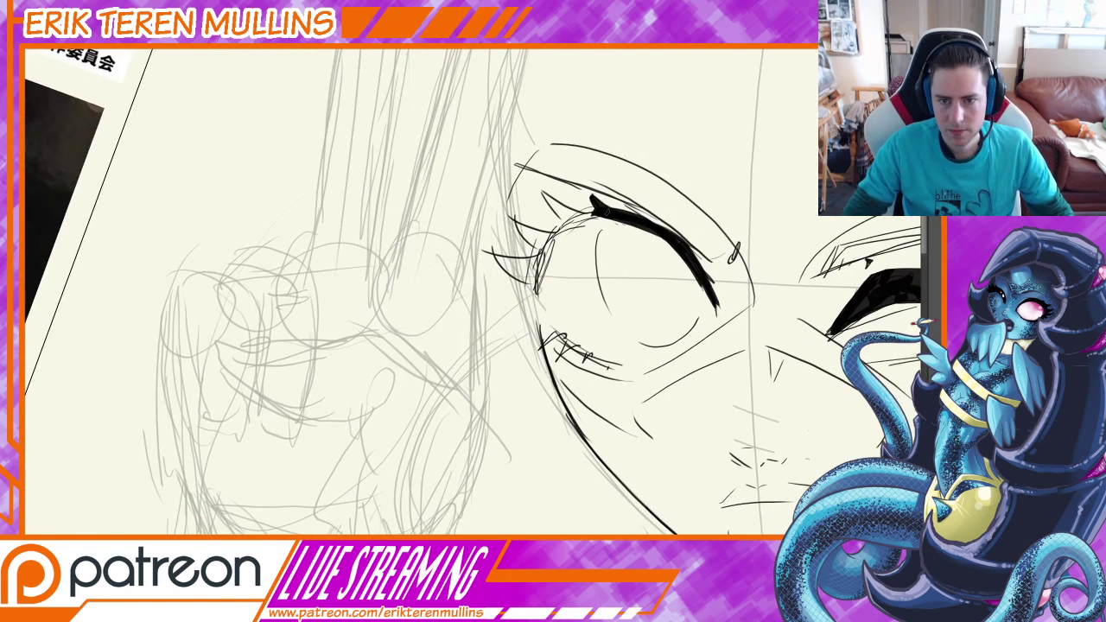
pyautogui.moveTo(594, 212); pyautogui.dragTo(546, 304)
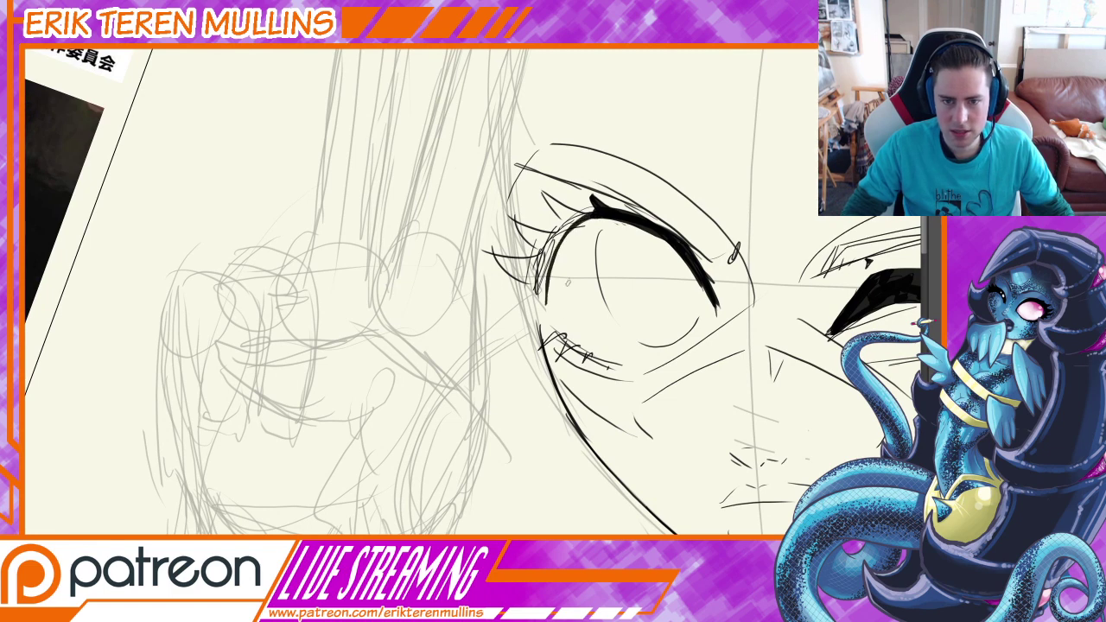
pyautogui.hotkey('ctrl', 'z')
pyautogui.moveTo(599, 216)
pyautogui.mouseDown()
pyautogui.moveTo(568, 332)
pyautogui.moveTo(549, 321)
pyautogui.moveTo(618, 357)
pyautogui.mouseUp()
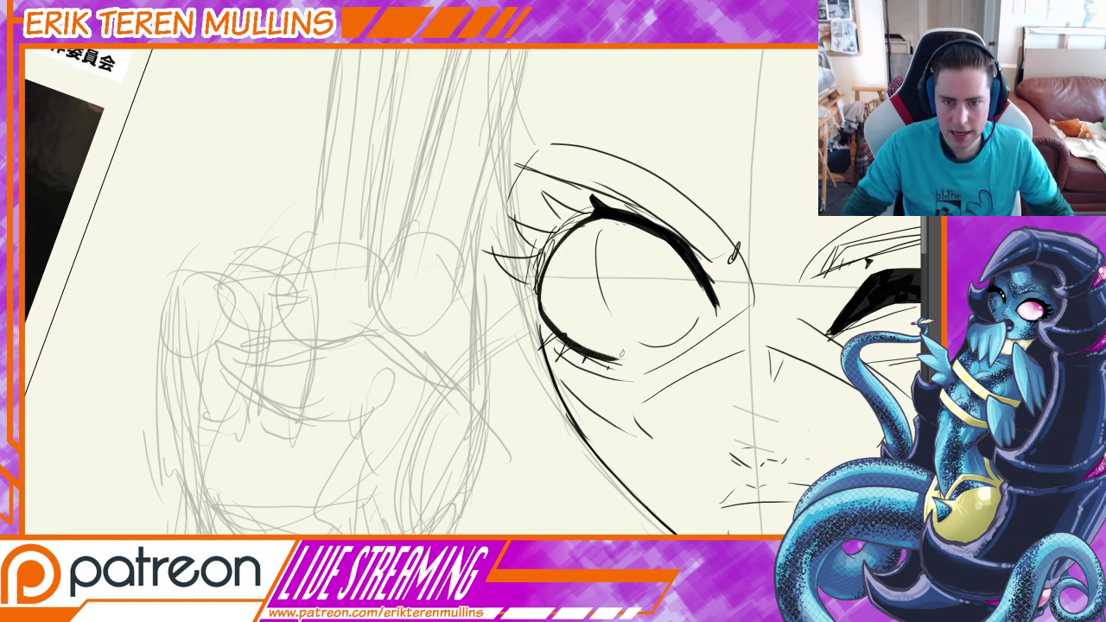
pyautogui.hotkey('ctrl', 'z')
pyautogui.moveTo(541, 337); pyautogui.dragTo(624, 359)
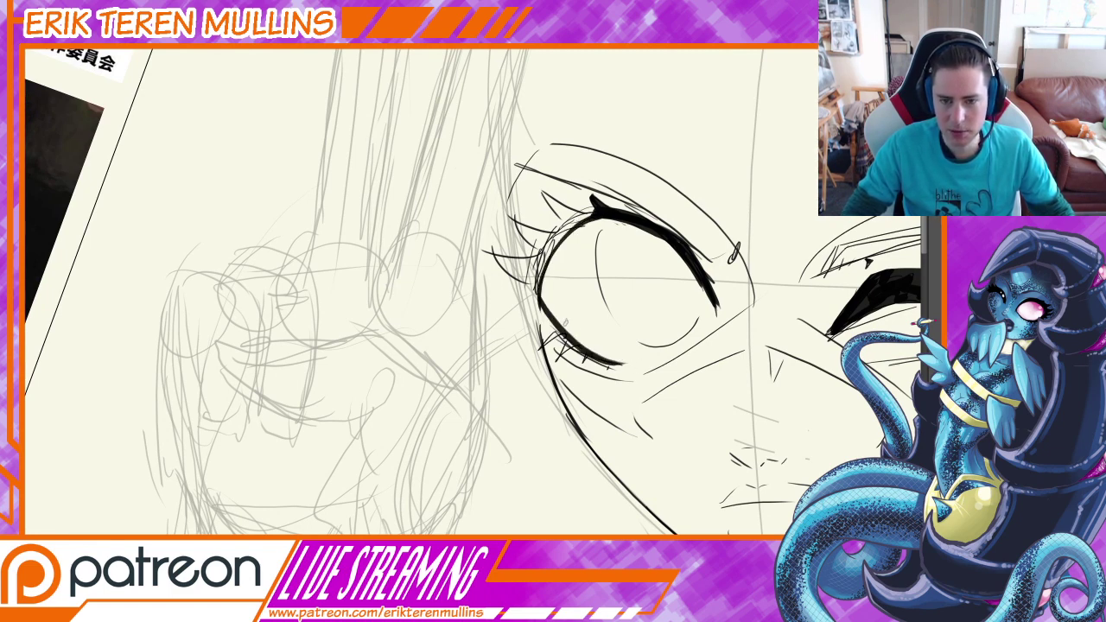
pyautogui.hotkey('ctrl', 'z')
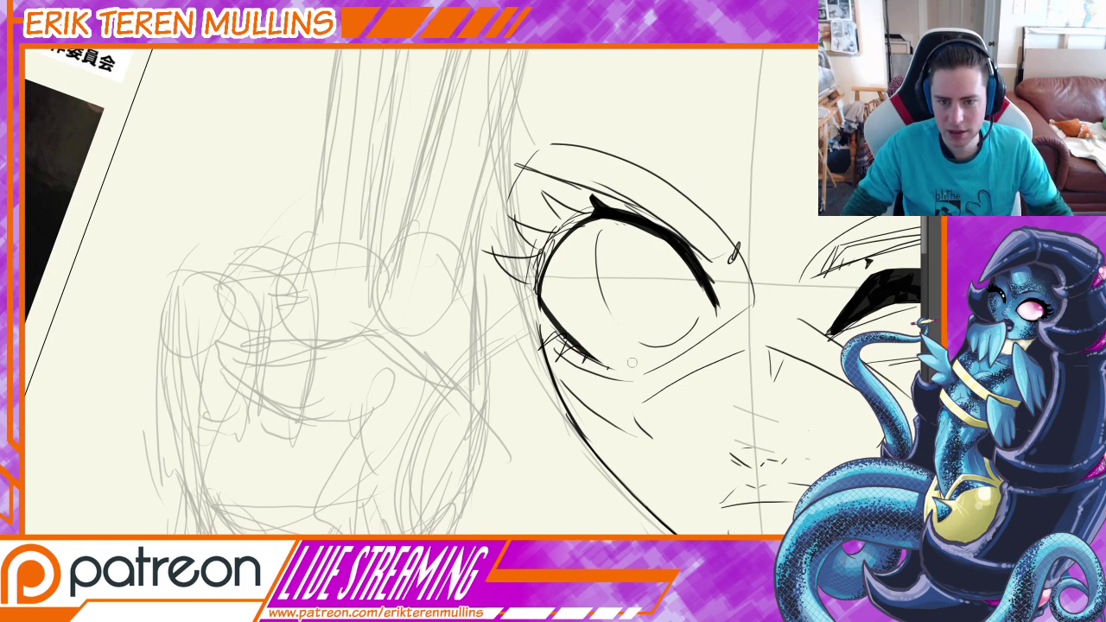
# Ink short black lashes along the open eye's lower lid and a long lash at its outer edge
pyautogui.moveTo(554, 302); pyautogui.dragTo(598, 310)
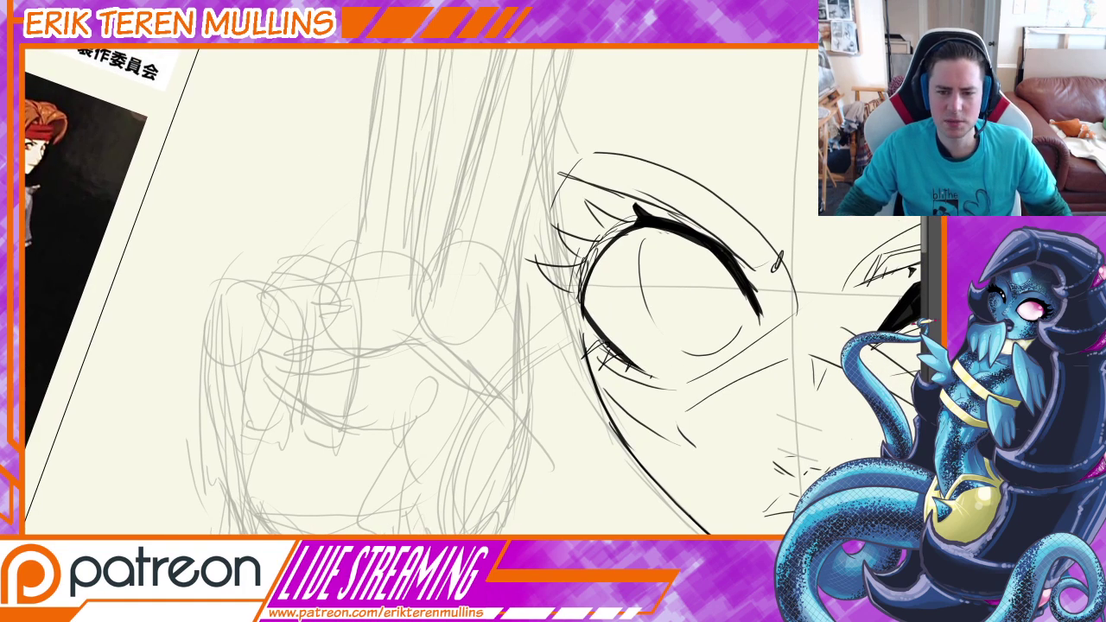
pyautogui.moveTo(579, 357)
pyautogui.mouseDown()
pyautogui.moveTo(607, 344)
pyautogui.moveTo(614, 363)
pyautogui.moveTo(652, 380)
pyautogui.mouseUp()
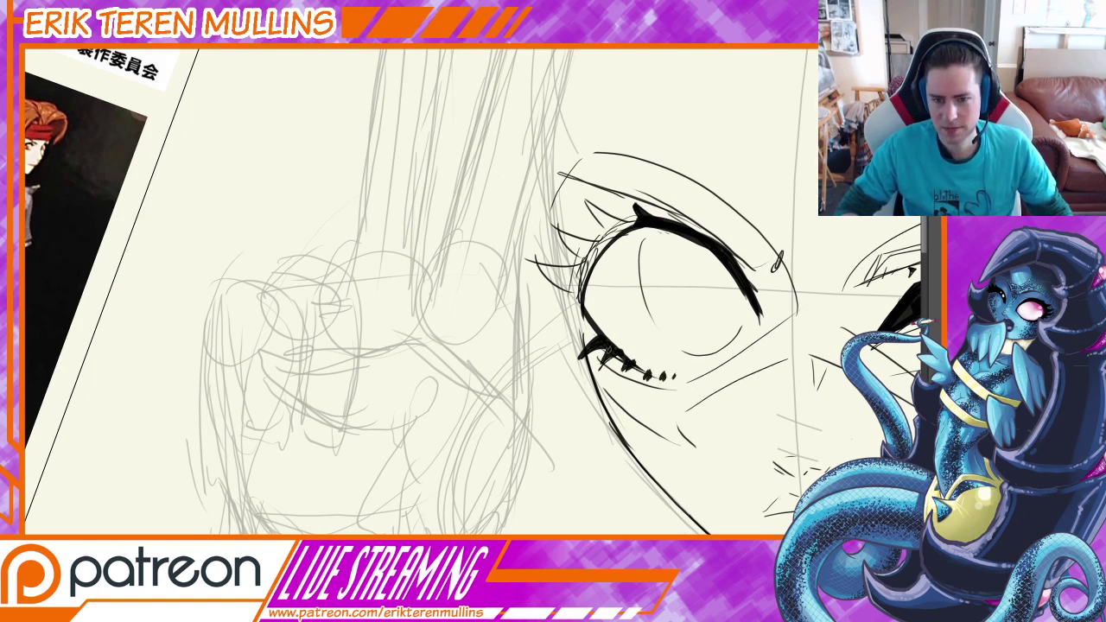
pyautogui.moveTo(598, 337)
pyautogui.mouseDown()
pyautogui.moveTo(569, 328)
pyautogui.moveTo(532, 256)
pyautogui.mouseUp()
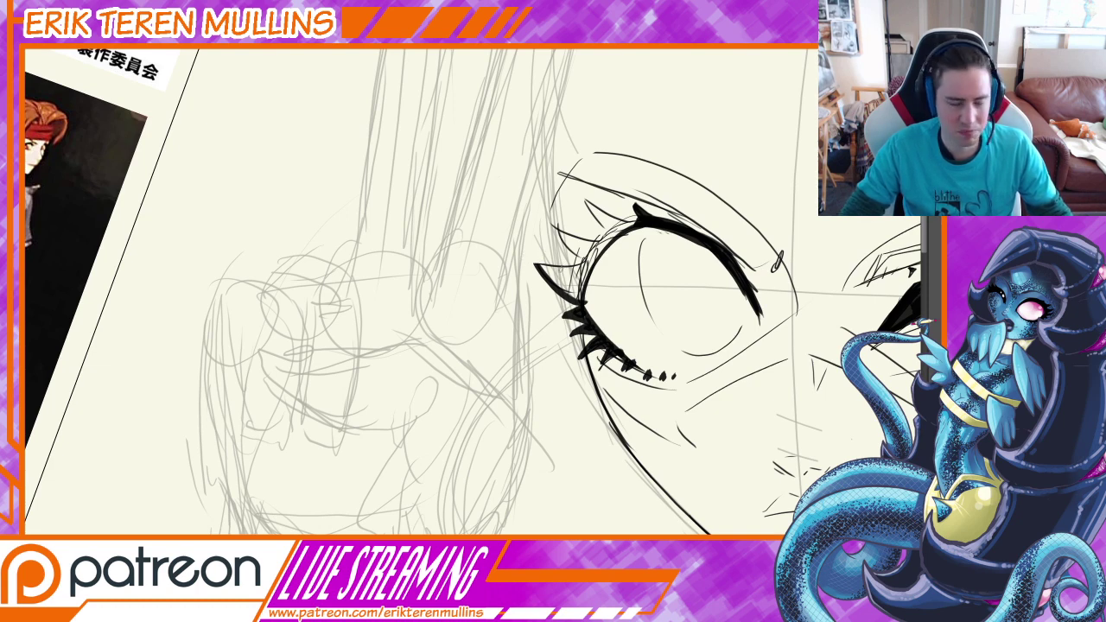
# Outline the two upper outer lashes of the open eye with bold curves joining the upper lid
pyautogui.moveTo(577, 265); pyautogui.dragTo(558, 286)
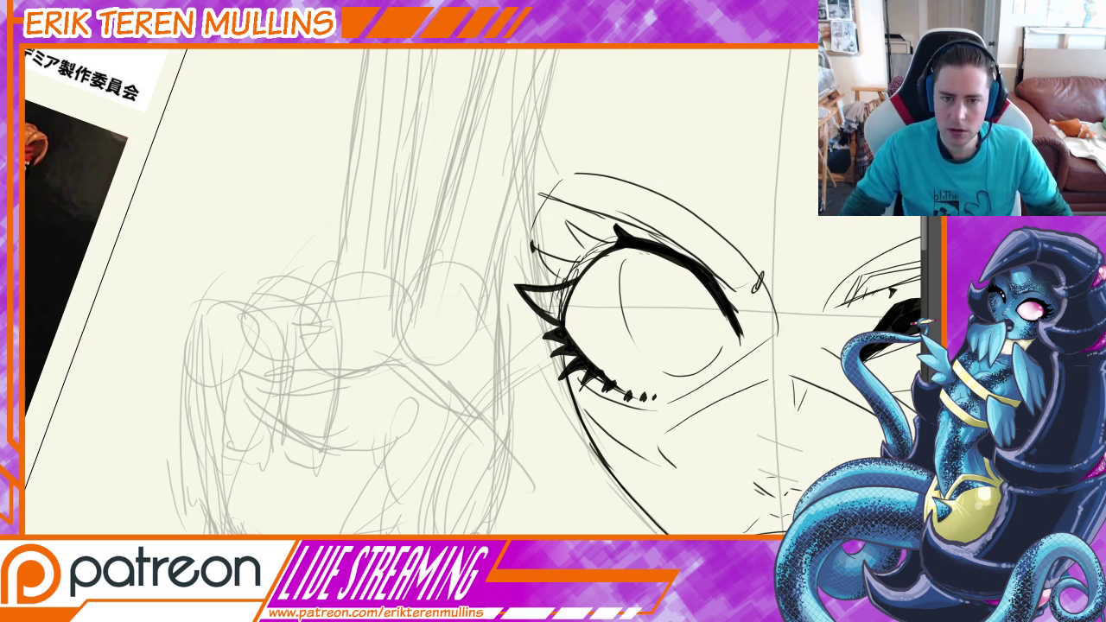
pyautogui.moveTo(532, 244); pyautogui.dragTo(589, 257)
pyautogui.moveTo(566, 221); pyautogui.dragTo(589, 259)
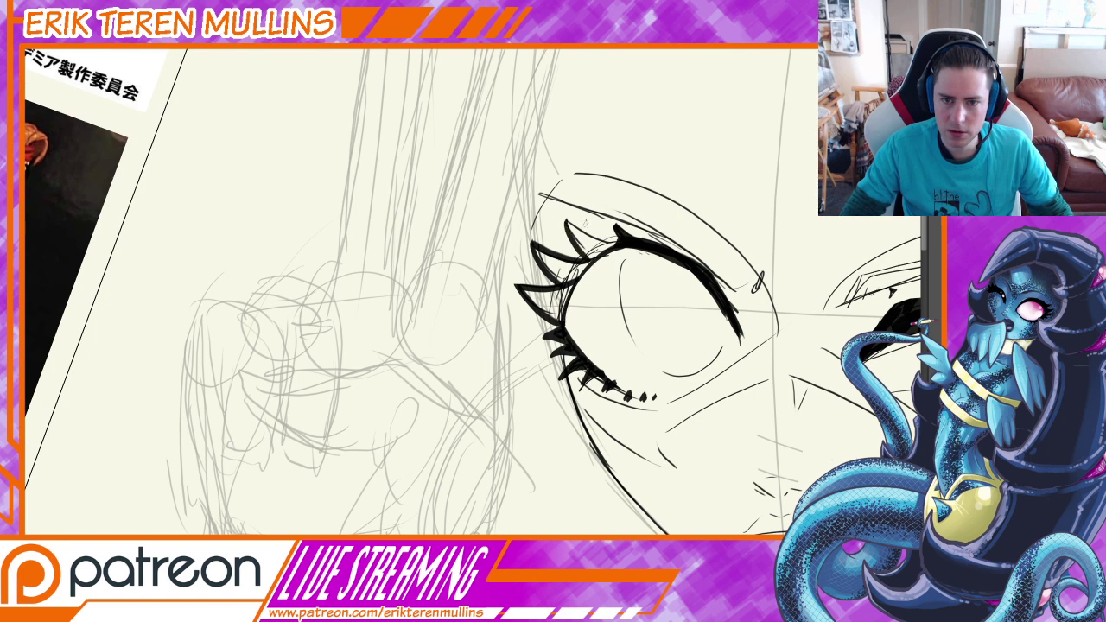
pyautogui.moveTo(566, 222); pyautogui.dragTo(618, 241)
pyautogui.hotkey('ctrl', 'z')
pyautogui.hotkey('ctrl', 'z')
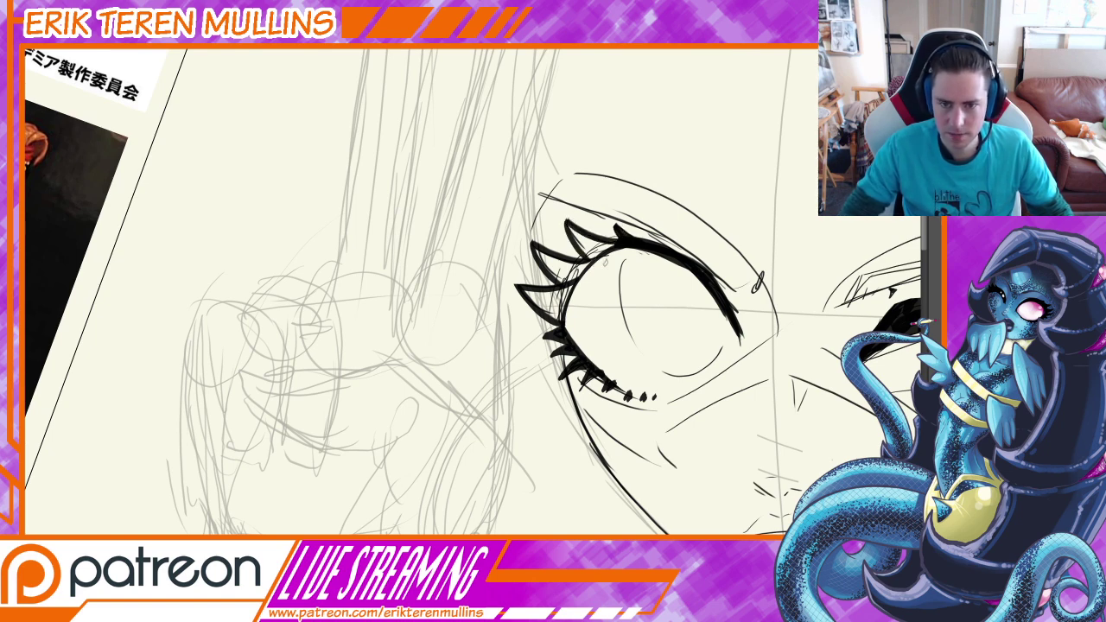
pyautogui.hotkey('ctrl', '+')
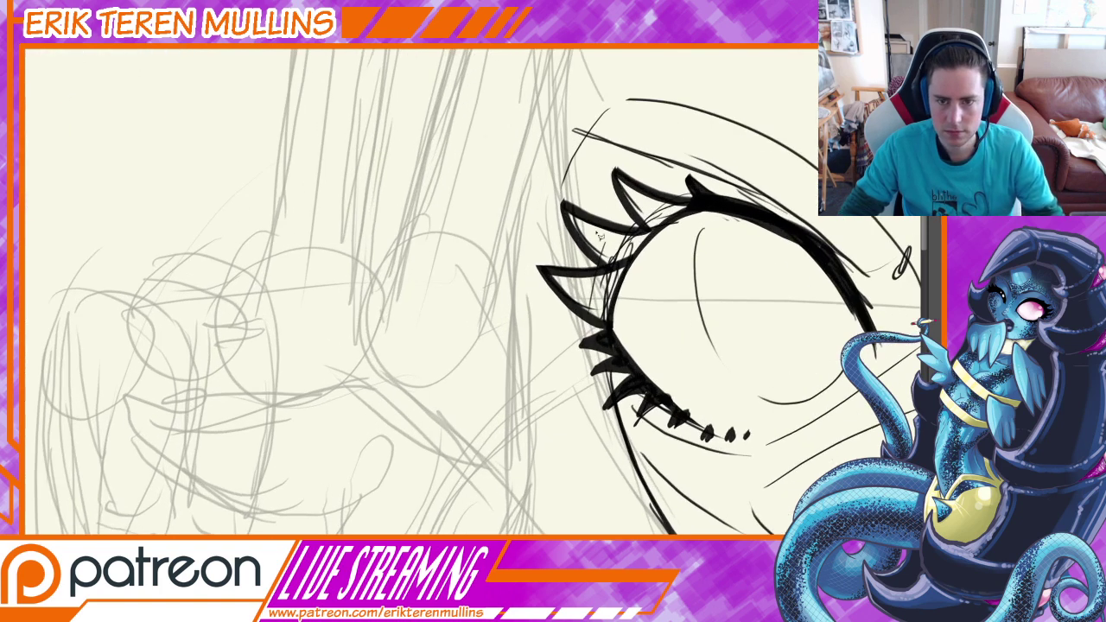
# Fill the open eye's outlined upper outer lashes with solid black
pyautogui.moveTo(615, 171)
pyautogui.mouseDown()
pyautogui.moveTo(710, 206)
pyautogui.moveTo(640, 258)
pyautogui.moveTo(608, 332)
pyautogui.moveTo(545, 274)
pyautogui.moveTo(612, 270)
pyautogui.moveTo(563, 207)
pyautogui.moveTo(645, 231)
pyautogui.moveTo(612, 183)
pyautogui.mouseUp()
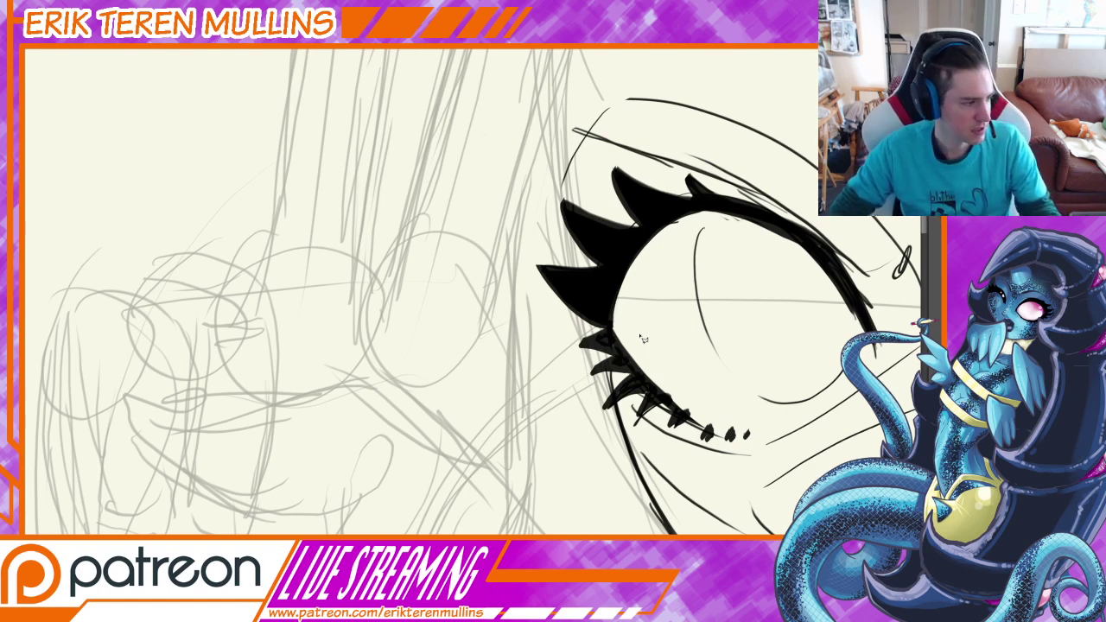
pyautogui.hotkey('ctrl', '-')
pyautogui.hotkey('ctrl', '-')
pyautogui.hotkey('ctrl', '-')
pyautogui.hotkey('ctrl', '-')
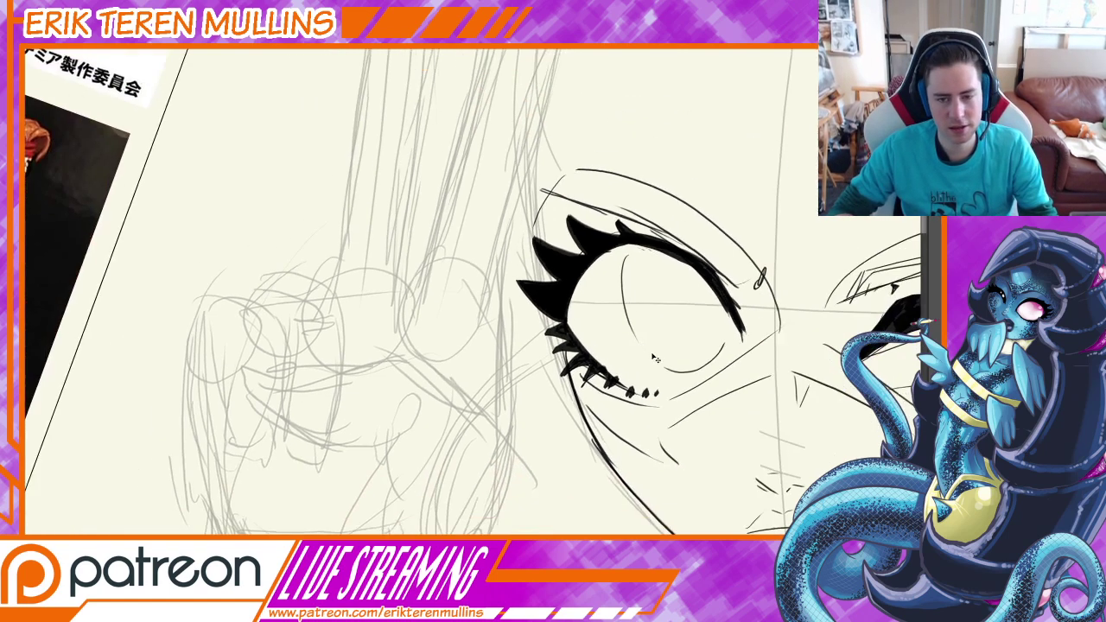
pyautogui.hotkey('ctrl', '+')
pyautogui.hotkey('ctrl', '+')
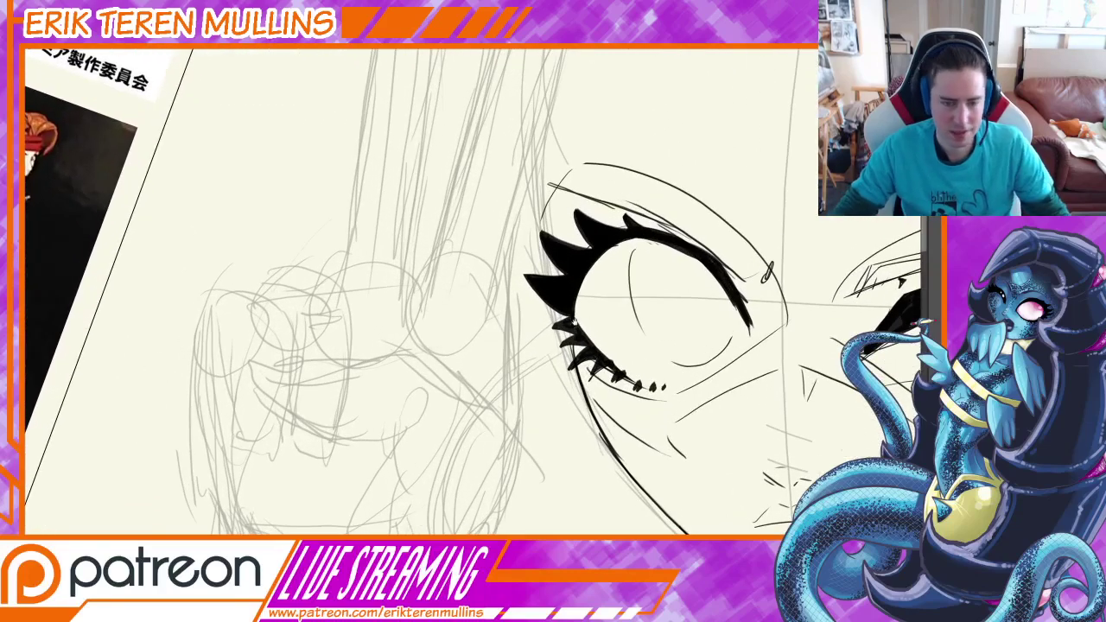
pyautogui.hotkey('ctrl', '+')
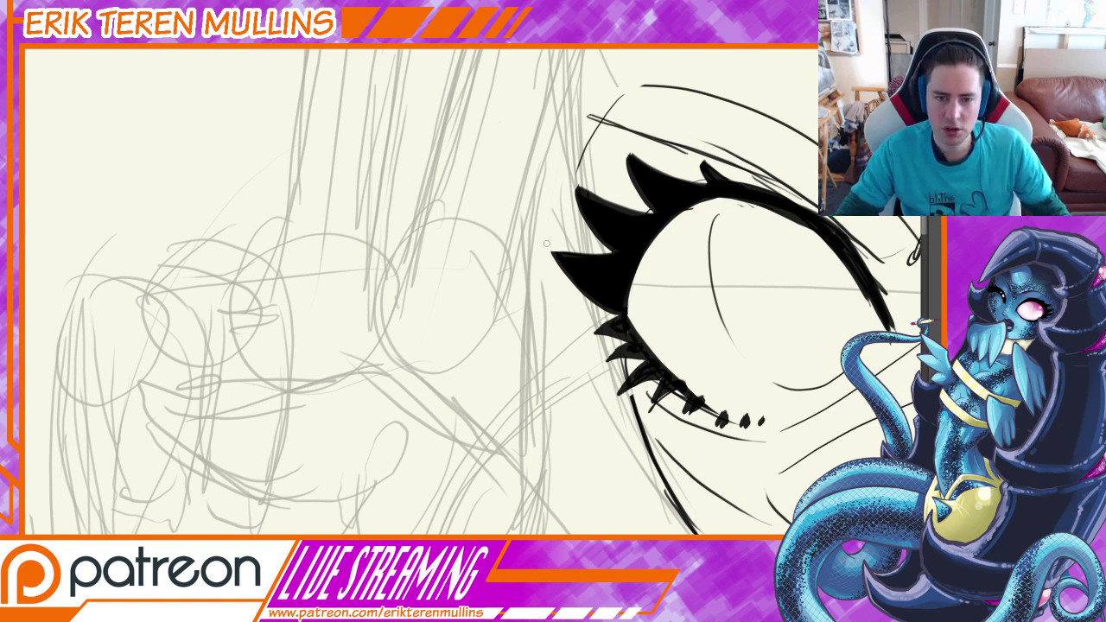
# Trim the tip and upper edge of the open eye's uppermost outer lash
pyautogui.moveTo(614, 226); pyautogui.dragTo(583, 299)
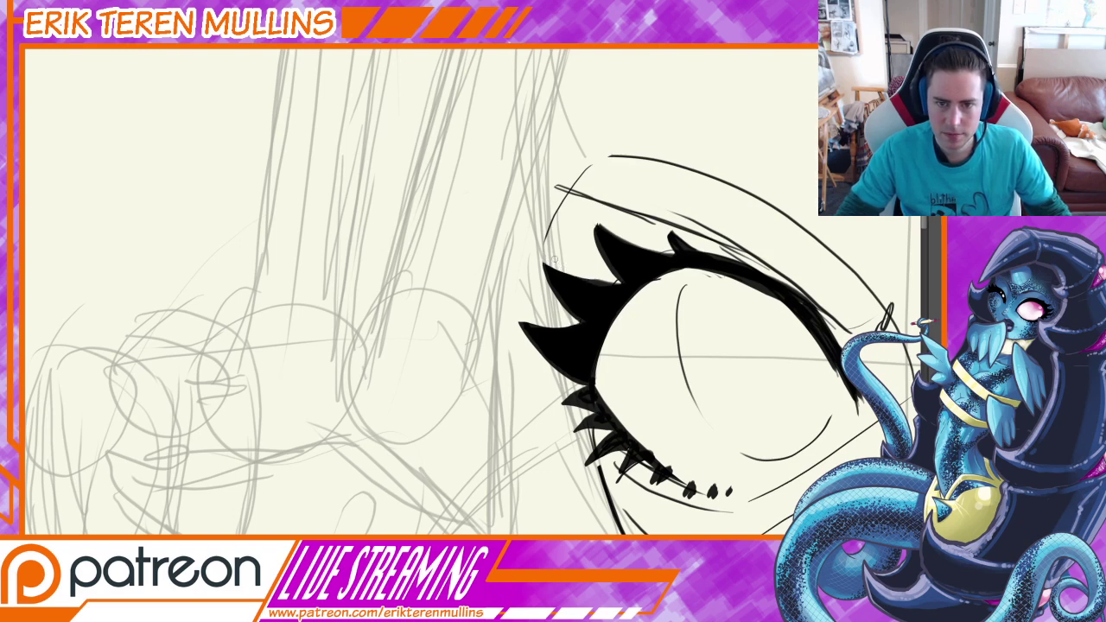
pyautogui.moveTo(593, 216); pyautogui.dragTo(670, 243)
pyautogui.moveTo(592, 229); pyautogui.dragTo(662, 244)
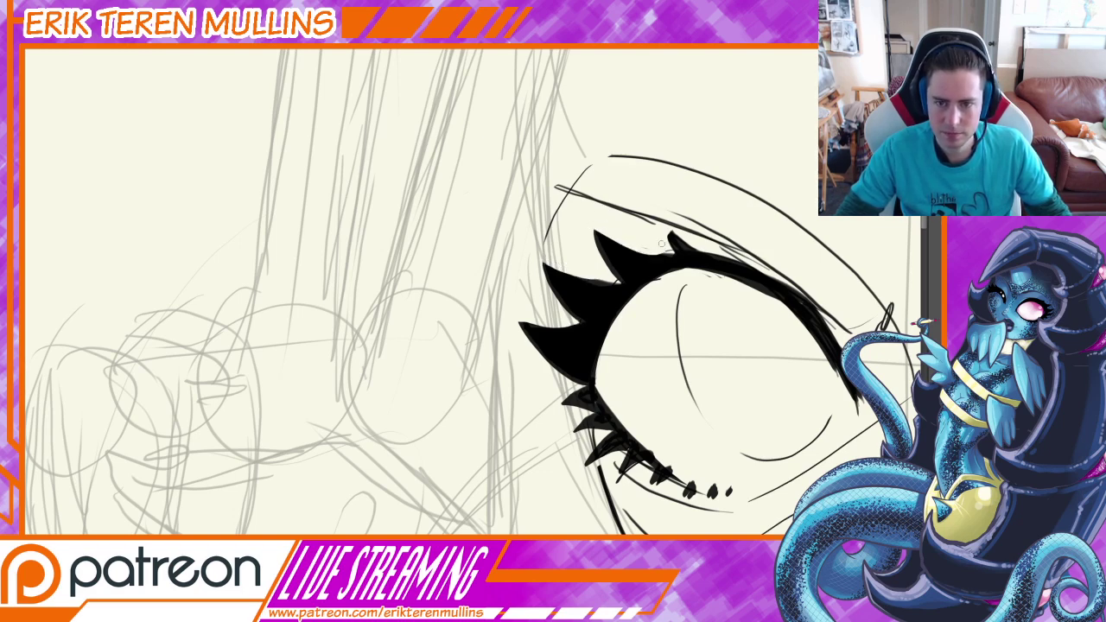
# Thicken the open eye's upper lid line toward the inner corner and draw a curved line above it along the brow
pyautogui.moveTo(793, 304); pyautogui.dragTo(588, 288)
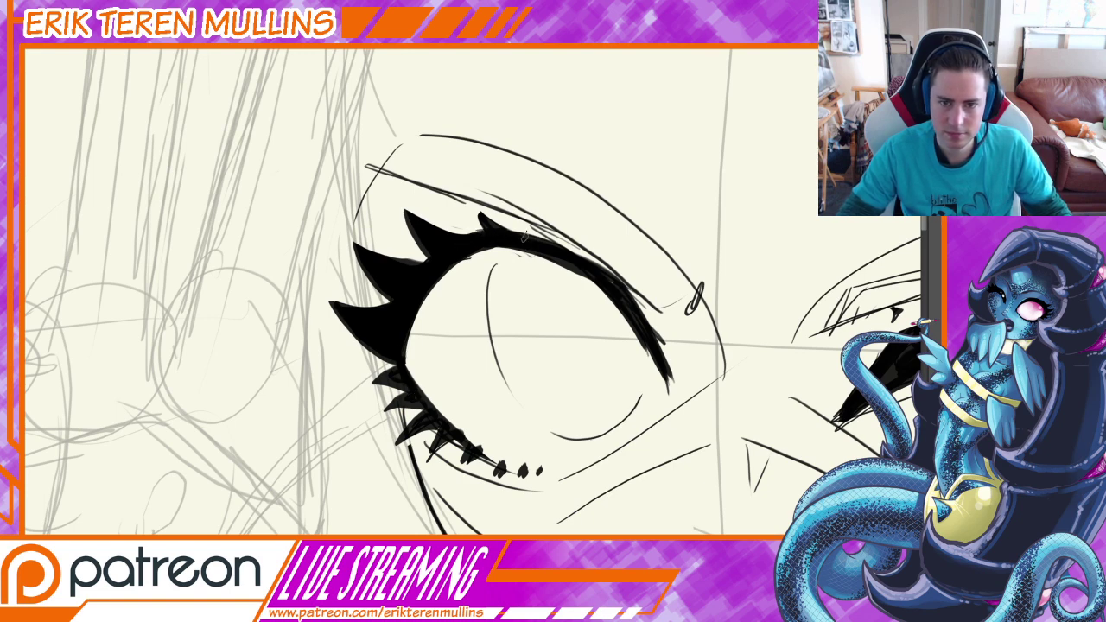
pyautogui.moveTo(516, 233); pyautogui.dragTo(640, 336)
pyautogui.hotkey('ctrl', 'z')
pyautogui.moveTo(512, 231); pyautogui.dragTo(643, 352)
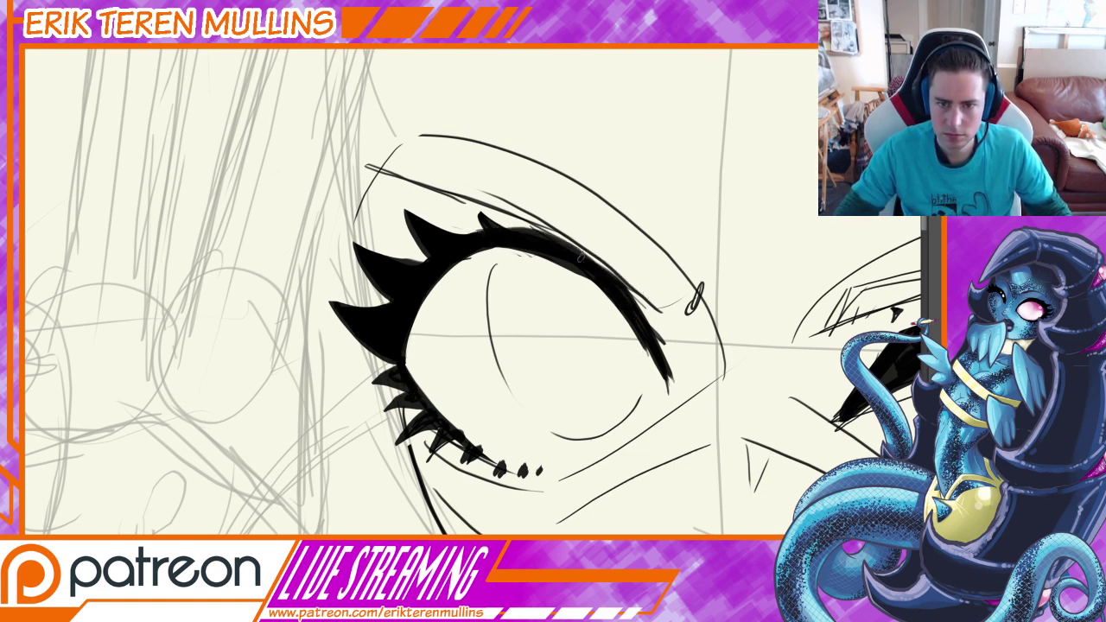
pyautogui.moveTo(549, 241)
pyautogui.mouseDown()
pyautogui.moveTo(614, 275)
pyautogui.moveTo(669, 349)
pyautogui.mouseUp()
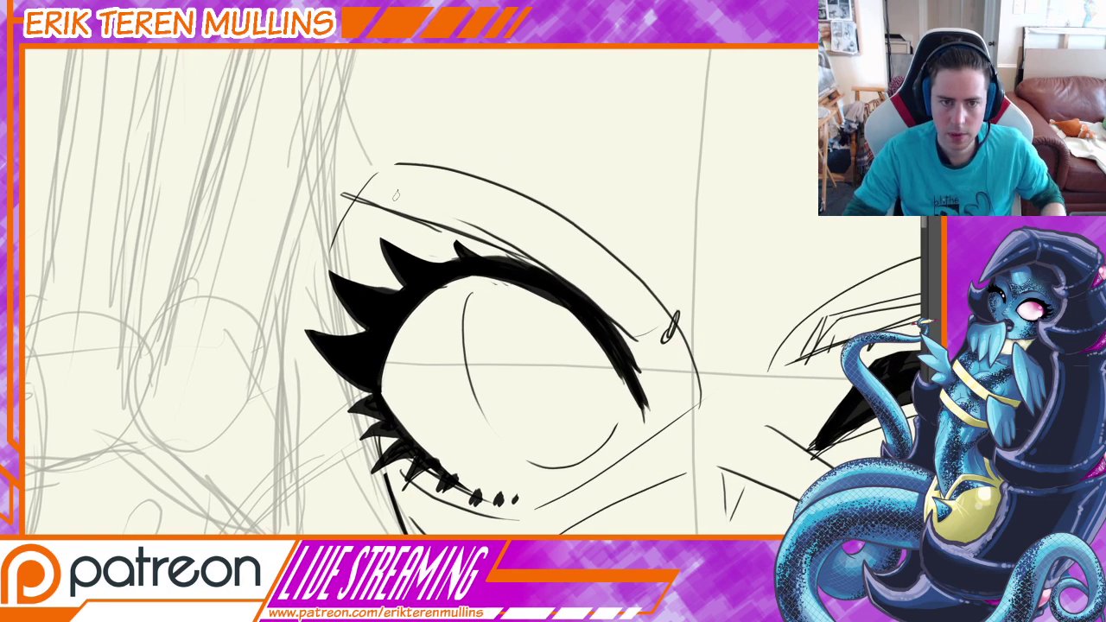
pyautogui.moveTo(356, 197); pyautogui.dragTo(615, 297)
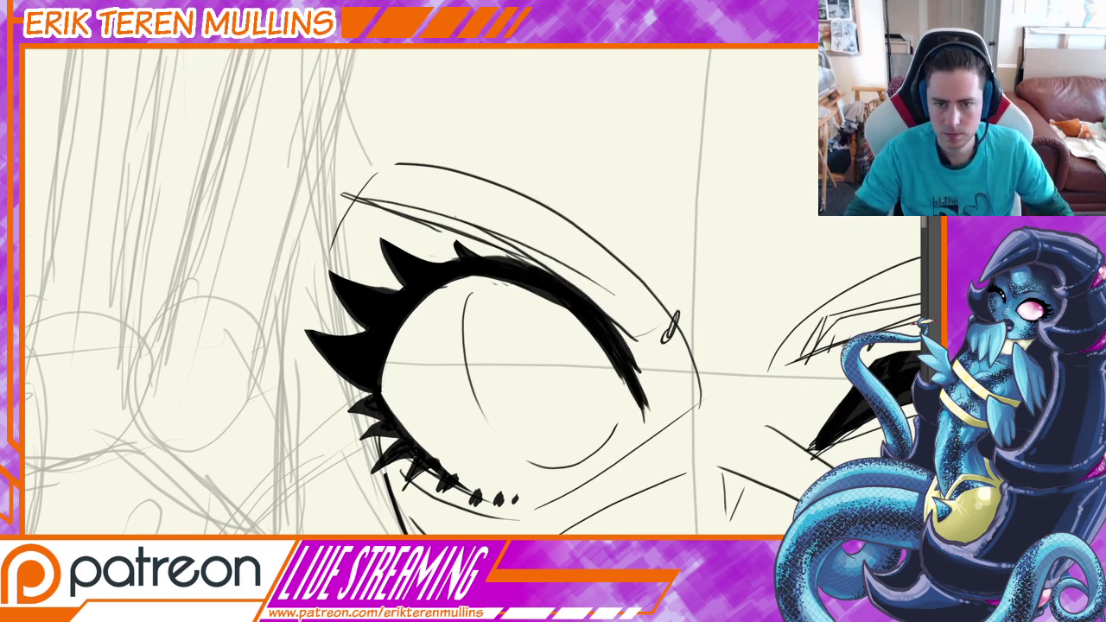
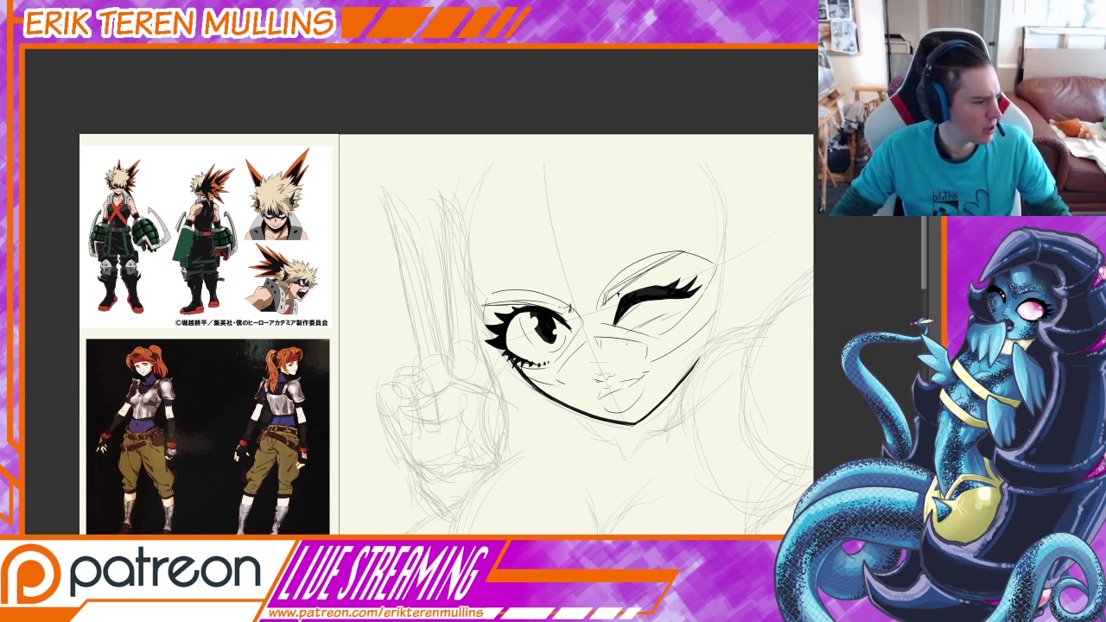
pyautogui.moveTo(623, 311)
pyautogui.mouseDown()
pyautogui.moveTo(621, 368)
pyautogui.moveTo(600, 364)
pyautogui.mouseUp()
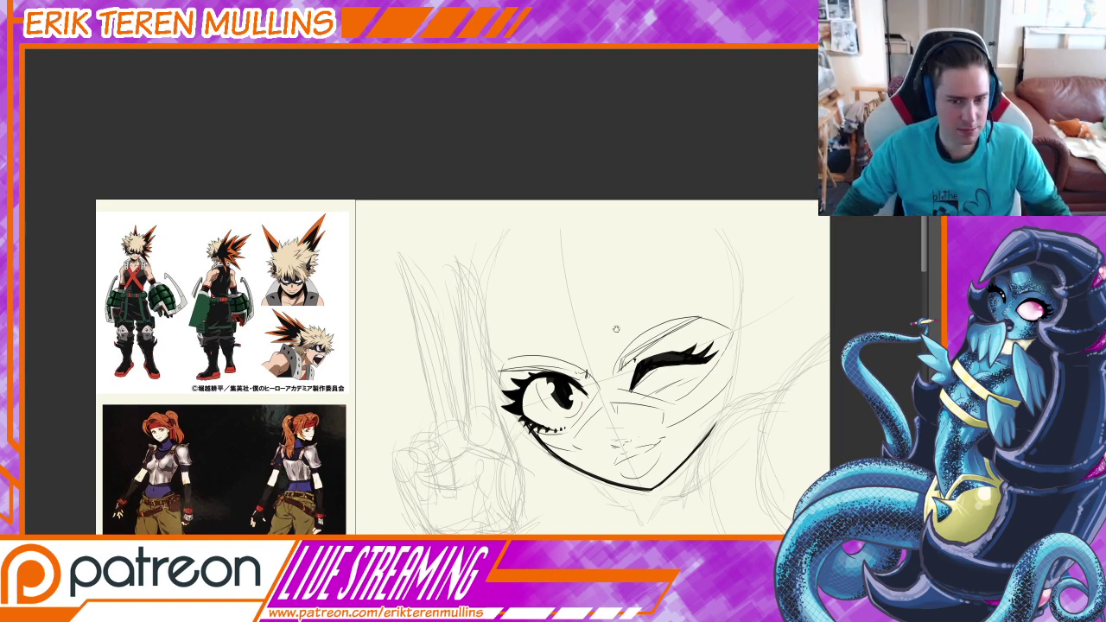
pyautogui.moveTo(614, 328); pyautogui.dragTo(619, 301)
pyautogui.moveTo(550, 326); pyautogui.dragTo(593, 311)
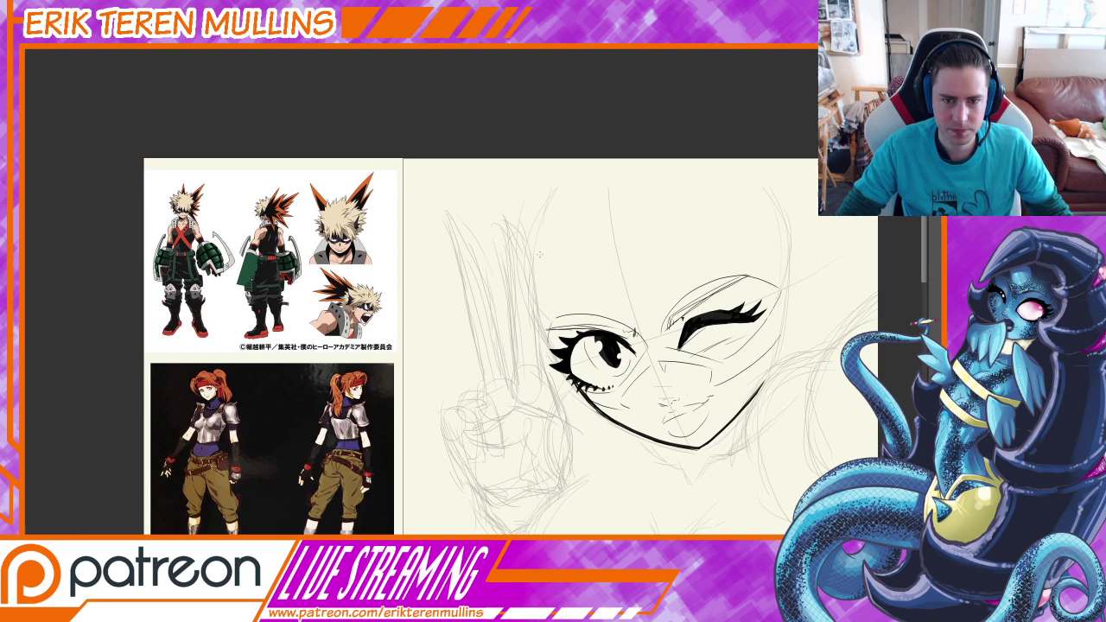
pyautogui.moveTo(493, 297)
pyautogui.mouseDown()
pyautogui.moveTo(548, 231)
pyautogui.moveTo(507, 244)
pyautogui.moveTo(474, 359)
pyautogui.mouseUp()
pyautogui.hotkey('ctrl', 'z')
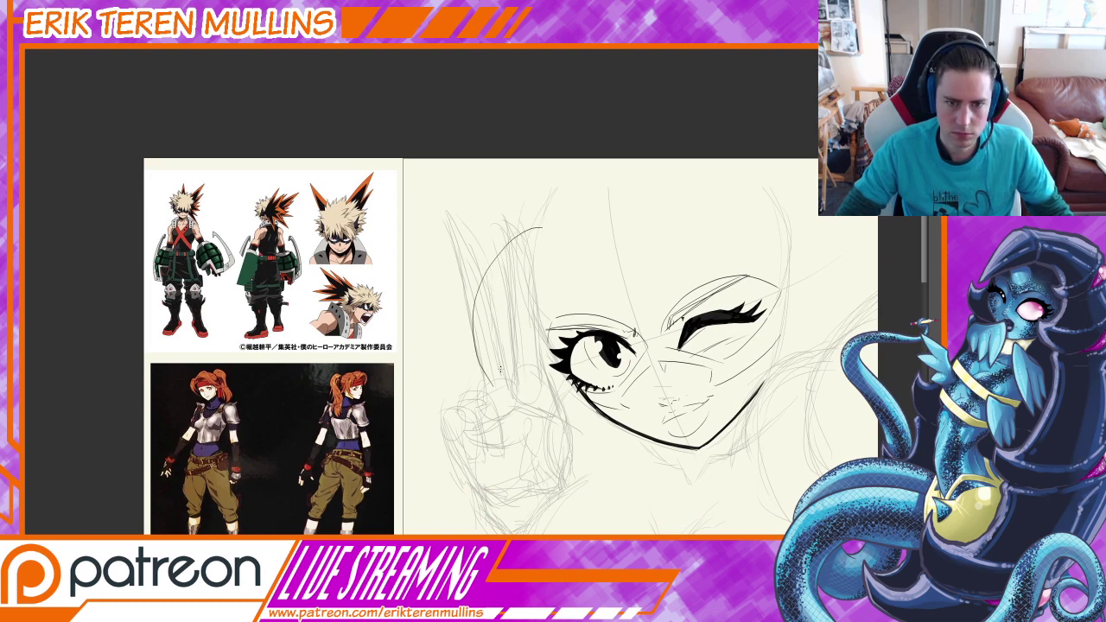
pyautogui.hotkey('ctrl', 'z')
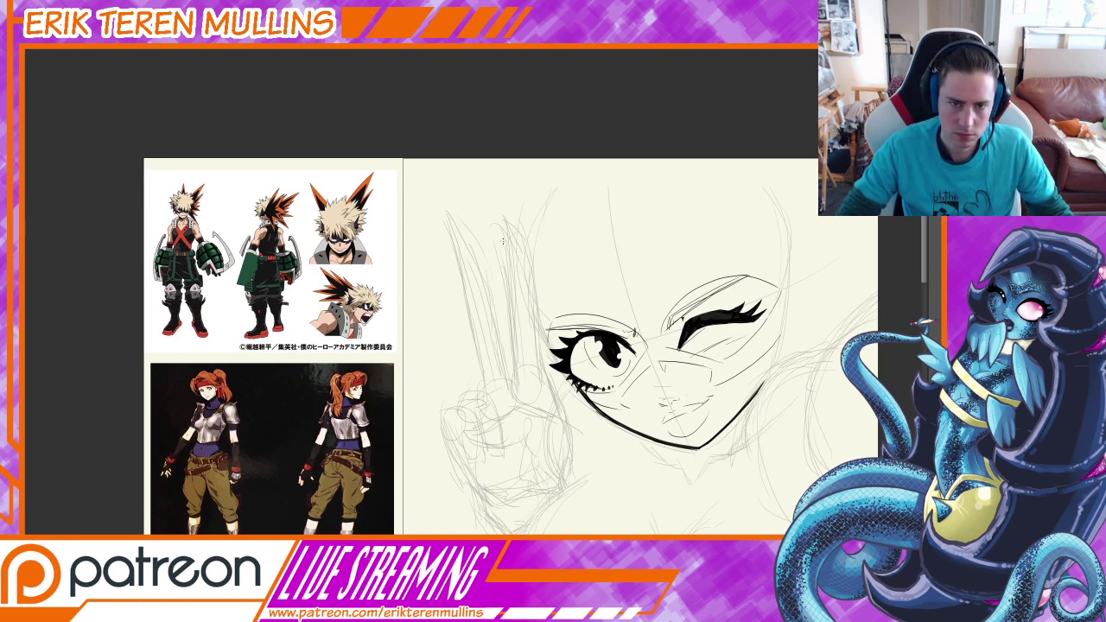
# Sketch a pointed side lock of hair beside the open eye, with long curved strands hanging past the cheek
pyautogui.moveTo(540, 235); pyautogui.dragTo(483, 250)
pyautogui.moveTo(451, 325); pyautogui.dragTo(569, 444)
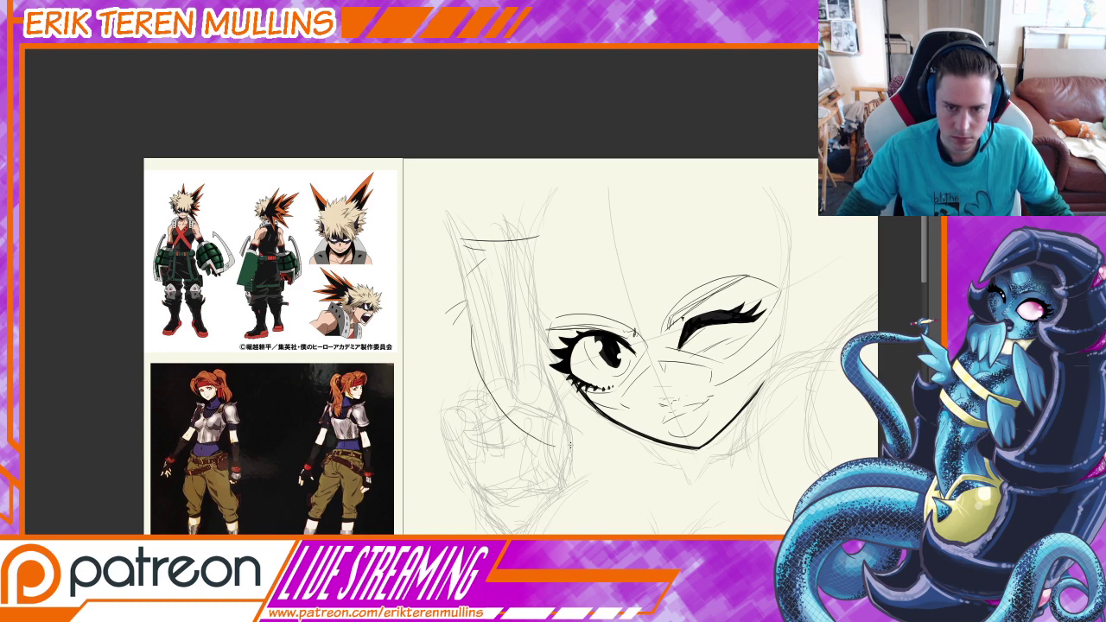
pyautogui.hotkey('ctrl', 'z')
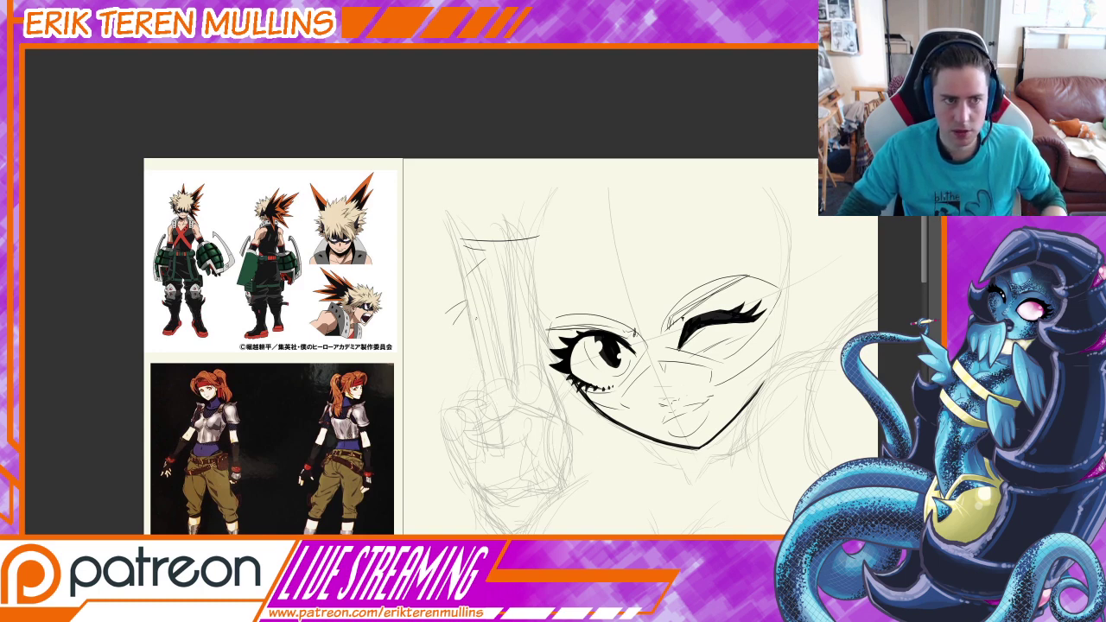
pyautogui.moveTo(472, 311); pyautogui.dragTo(480, 391)
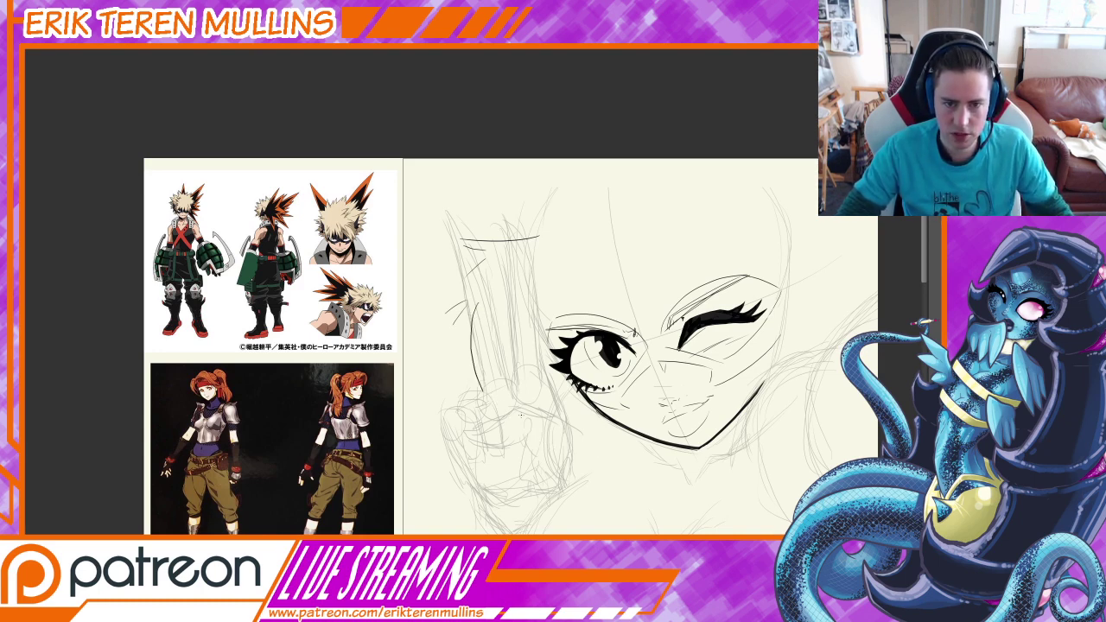
pyautogui.moveTo(484, 333); pyautogui.dragTo(550, 446)
pyautogui.moveTo(530, 399); pyautogui.dragTo(559, 455)
pyautogui.moveTo(533, 391); pyautogui.dragTo(598, 432)
# Close the side lock's tip near the jaw and sketch short fringe strokes above the open eye, undoing unwanted ones
pyautogui.moveTo(616, 289); pyautogui.dragTo(541, 333)
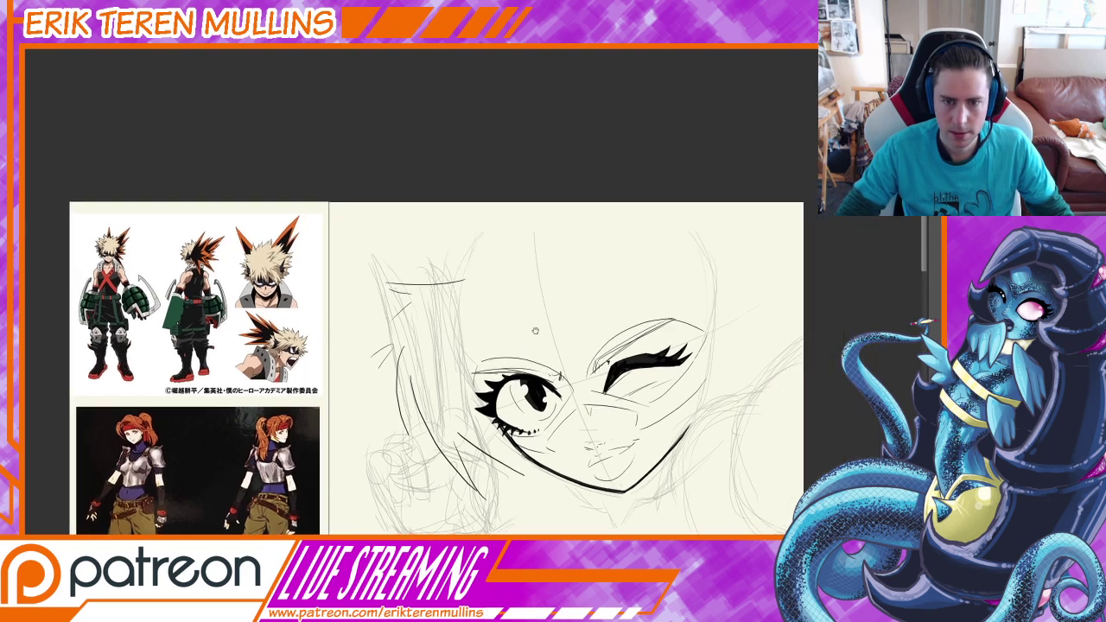
pyautogui.moveTo(589, 281); pyautogui.dragTo(521, 300)
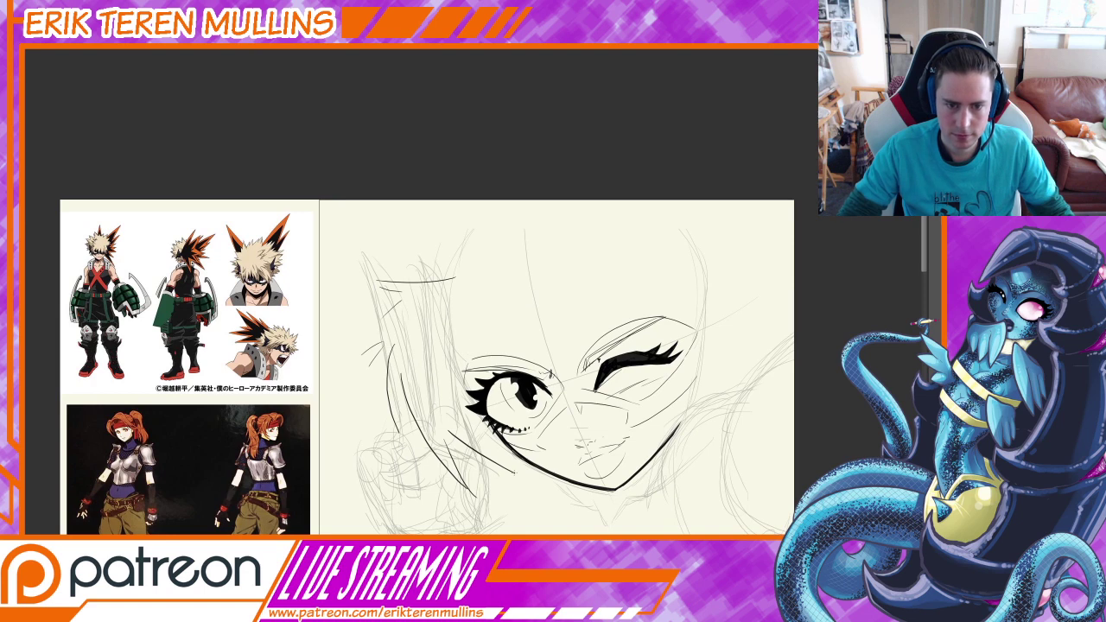
pyautogui.moveTo(511, 470); pyautogui.dragTo(495, 433)
pyautogui.moveTo(490, 379); pyautogui.dragTo(493, 350)
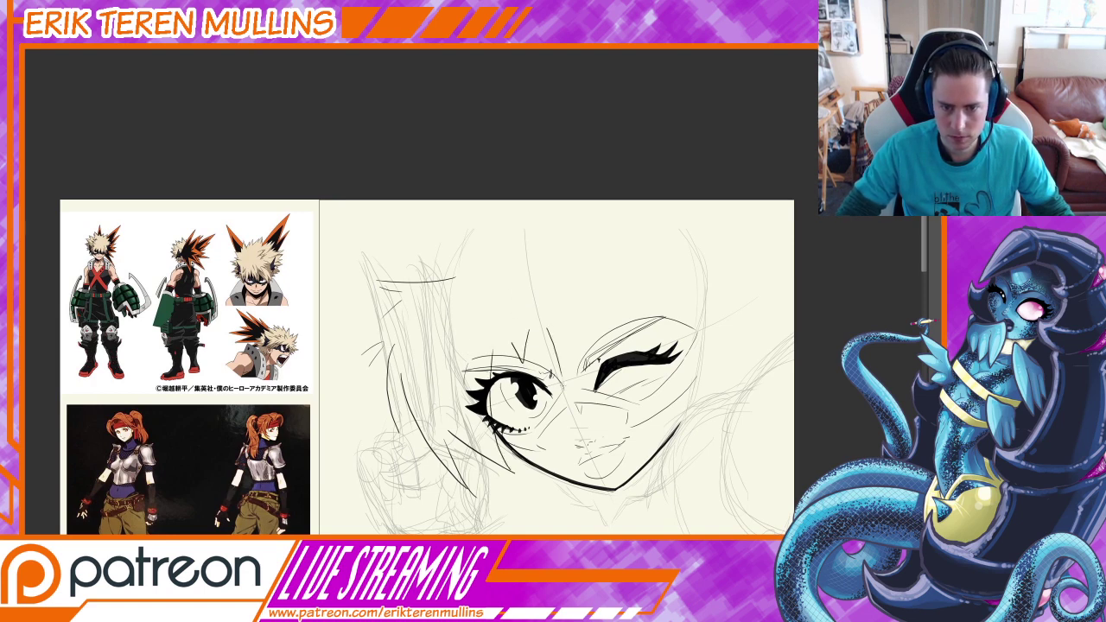
pyautogui.moveTo(561, 387); pyautogui.dragTo(597, 278)
pyautogui.hotkey('ctrl', 'z')
pyautogui.hotkey('ctrl', 'z')
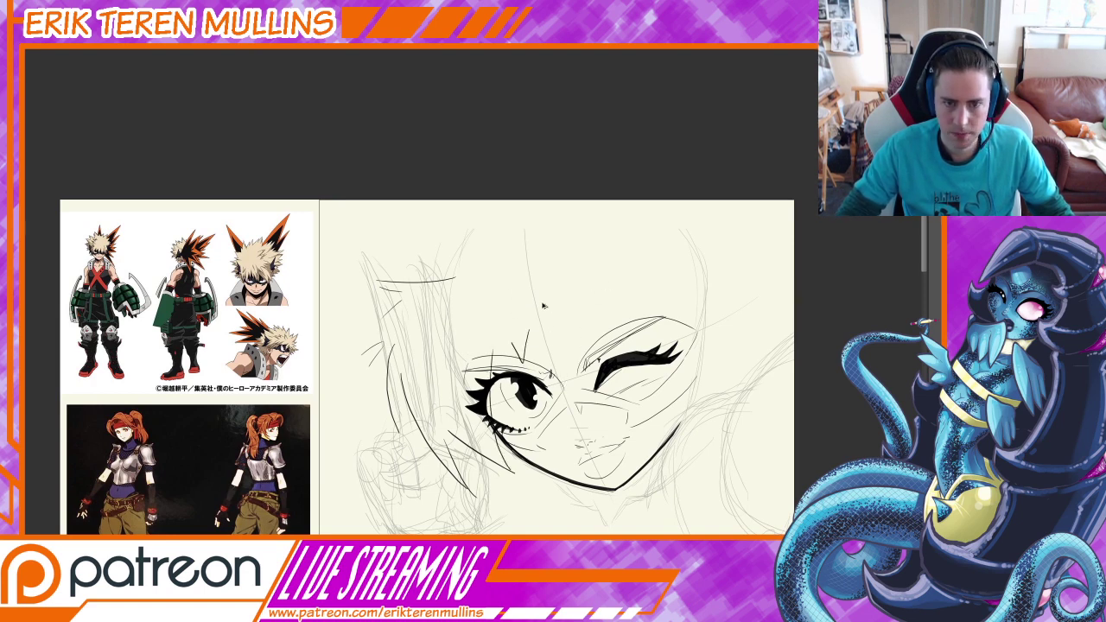
pyautogui.hotkey('ctrl', 'z')
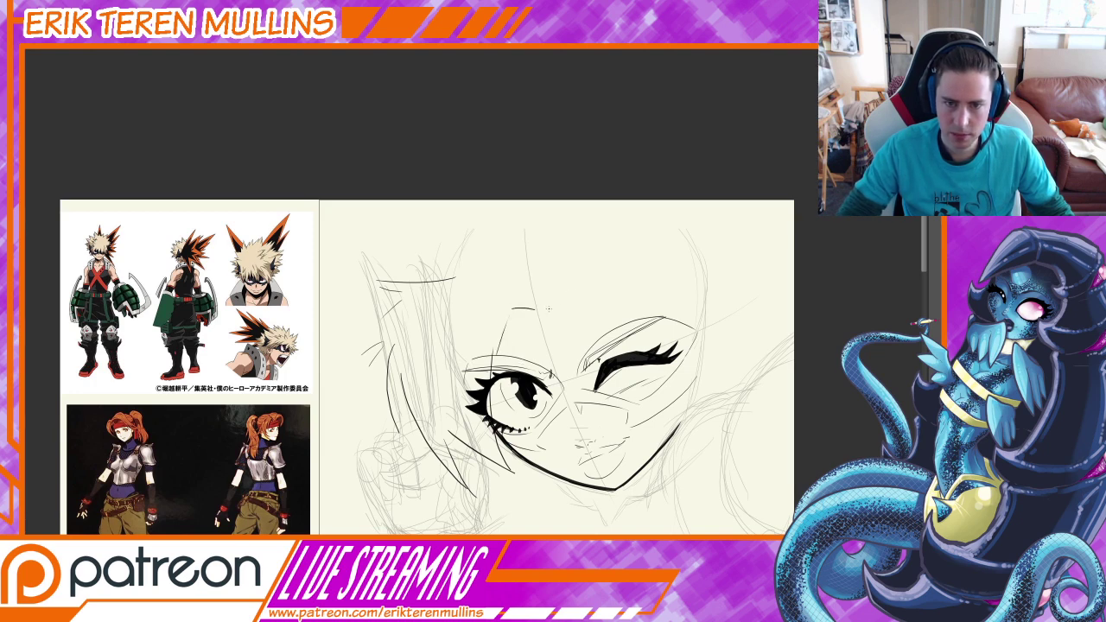
# Sketch a long fringe strand sweeping from mid-forehead across the winking eye and past the face, redoing it until the curve fits
pyautogui.moveTo(569, 278); pyautogui.dragTo(736, 389)
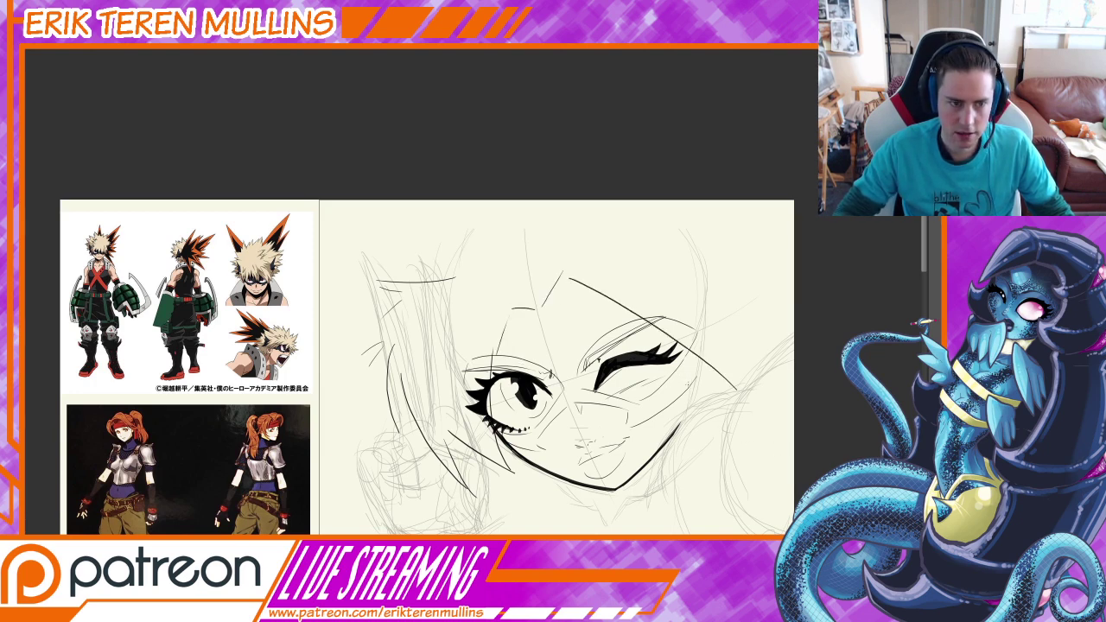
pyautogui.hotkey('ctrl', 'z')
pyautogui.moveTo(572, 261); pyautogui.dragTo(750, 402)
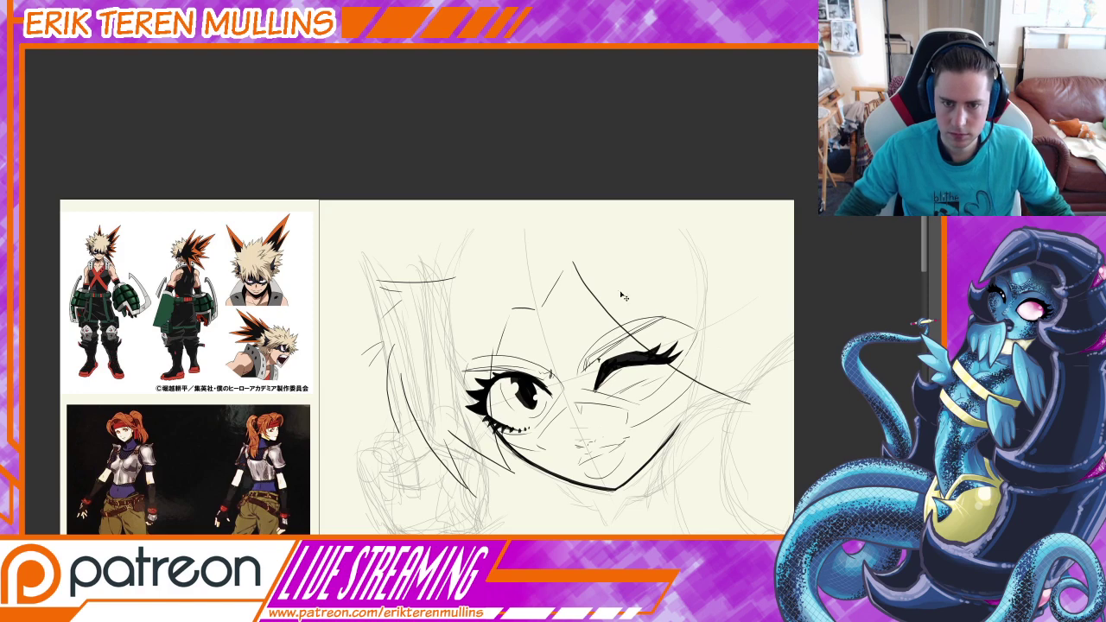
pyautogui.hotkey('ctrl', 'z')
pyautogui.moveTo(564, 267); pyautogui.dragTo(773, 388)
pyautogui.rightClick(736, 384)
pyautogui.click(661, 193)
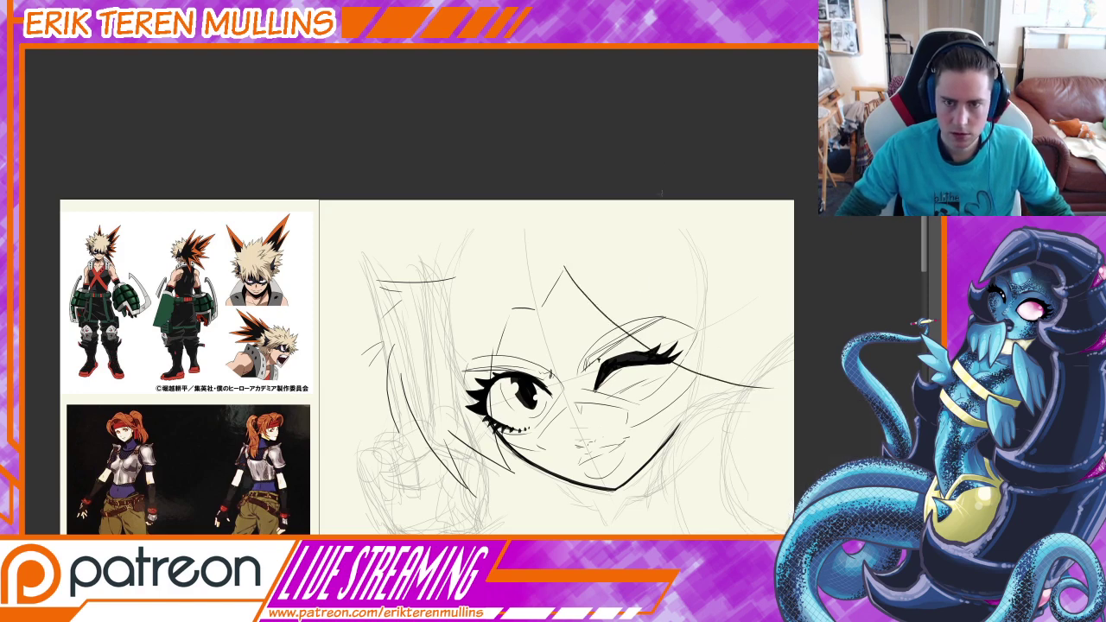
# Sketch the hair's outer shape with curved strokes at the crown, the forehead and the side above the winking eye
pyautogui.moveTo(693, 343)
pyautogui.mouseDown()
pyautogui.moveTo(648, 345)
pyautogui.moveTo(638, 332)
pyautogui.mouseUp()
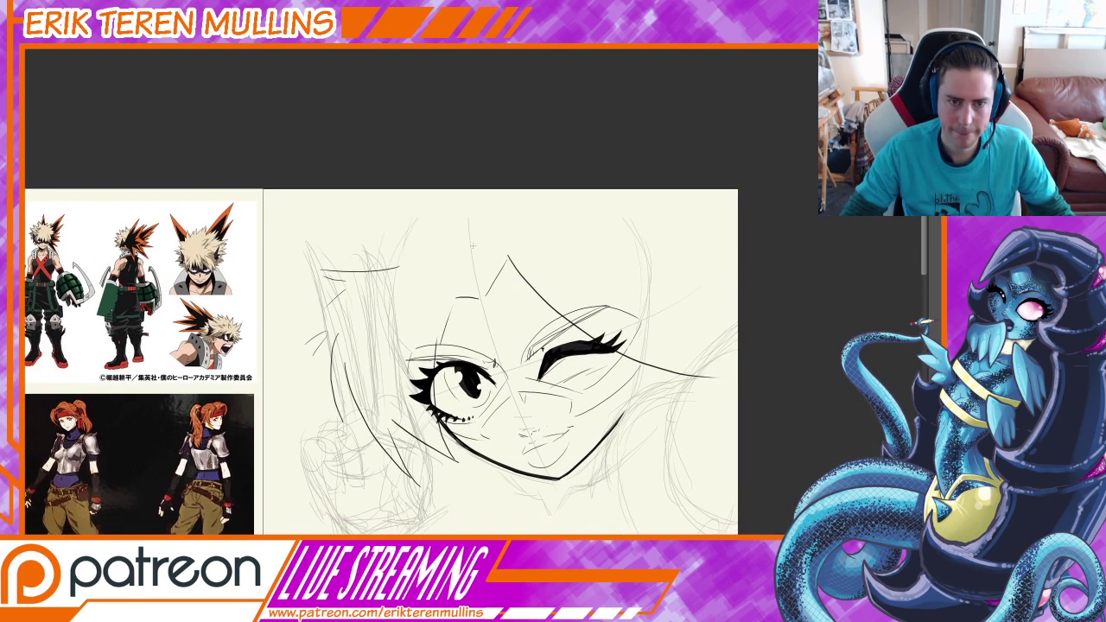
pyautogui.moveTo(439, 233); pyautogui.dragTo(494, 197)
pyautogui.moveTo(437, 247); pyautogui.dragTo(473, 299)
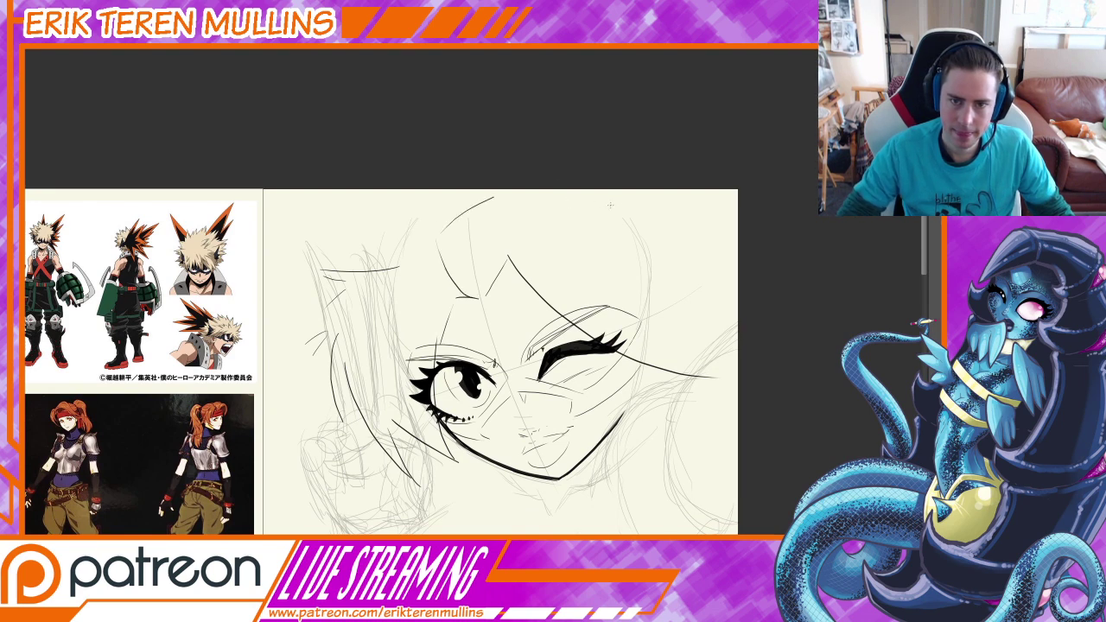
pyautogui.moveTo(606, 204); pyautogui.dragTo(699, 209)
pyautogui.moveTo(701, 214)
pyautogui.mouseDown()
pyautogui.moveTo(658, 232)
pyautogui.moveTo(738, 299)
pyautogui.moveTo(738, 334)
pyautogui.mouseUp()
pyautogui.moveTo(477, 265); pyautogui.dragTo(590, 323)
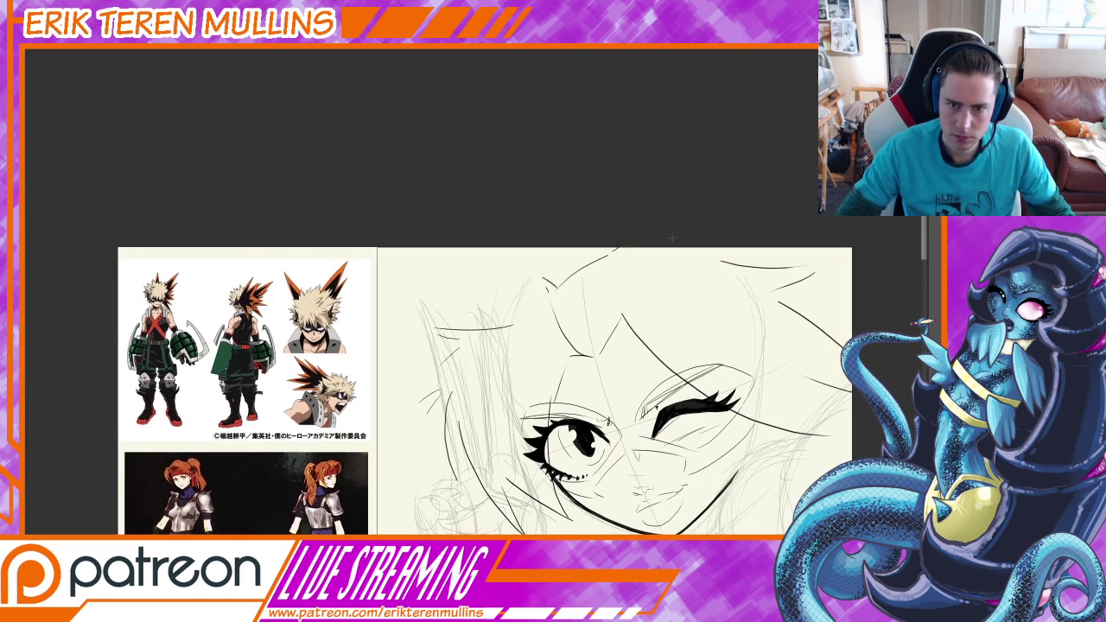
# Sketch a short hair strand slanting down to the fringe above the open eye, undoing the extra stroke
pyautogui.moveTo(545, 299); pyautogui.dragTo(618, 259)
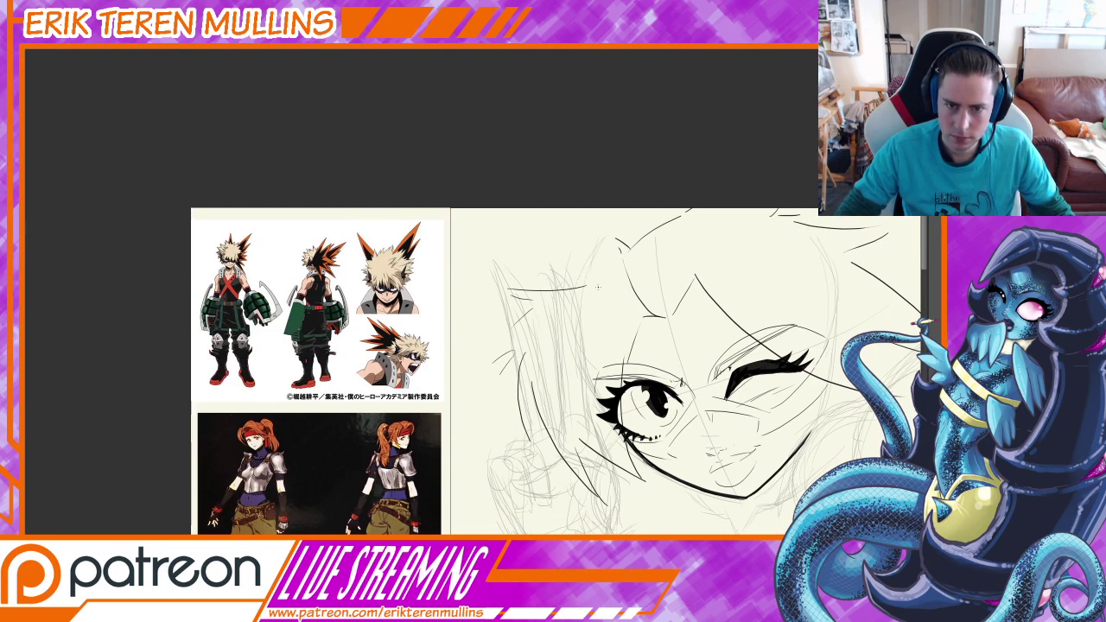
pyautogui.moveTo(601, 285)
pyautogui.mouseDown()
pyautogui.moveTo(646, 303)
pyautogui.moveTo(645, 313)
pyautogui.mouseUp()
pyautogui.hotkey('ctrl', 'z')
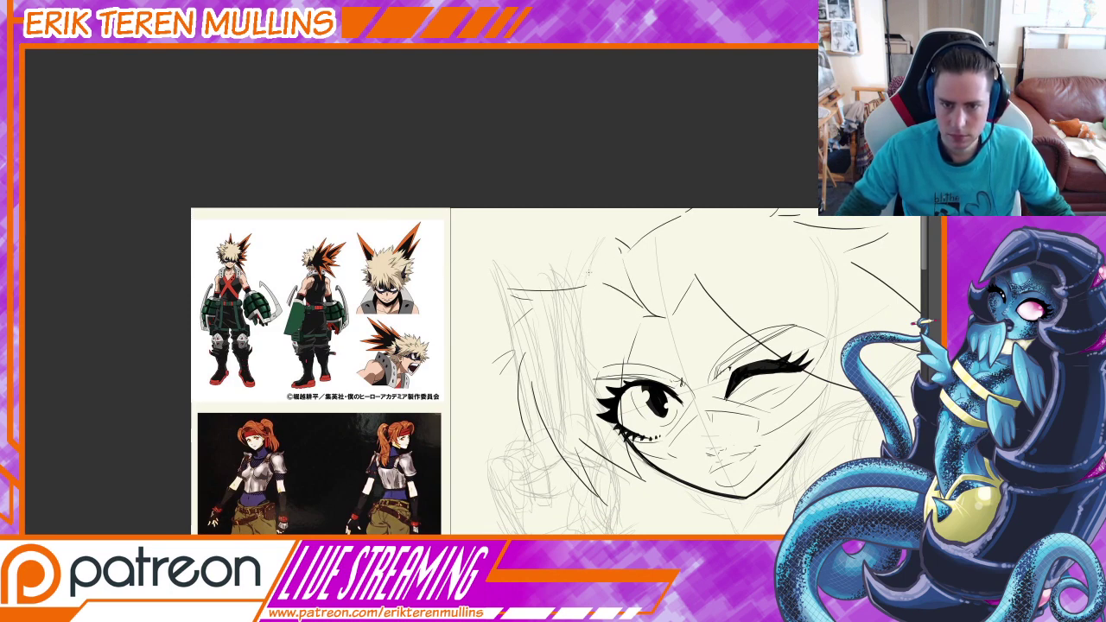
pyautogui.hotkey('ctrl', 'z')
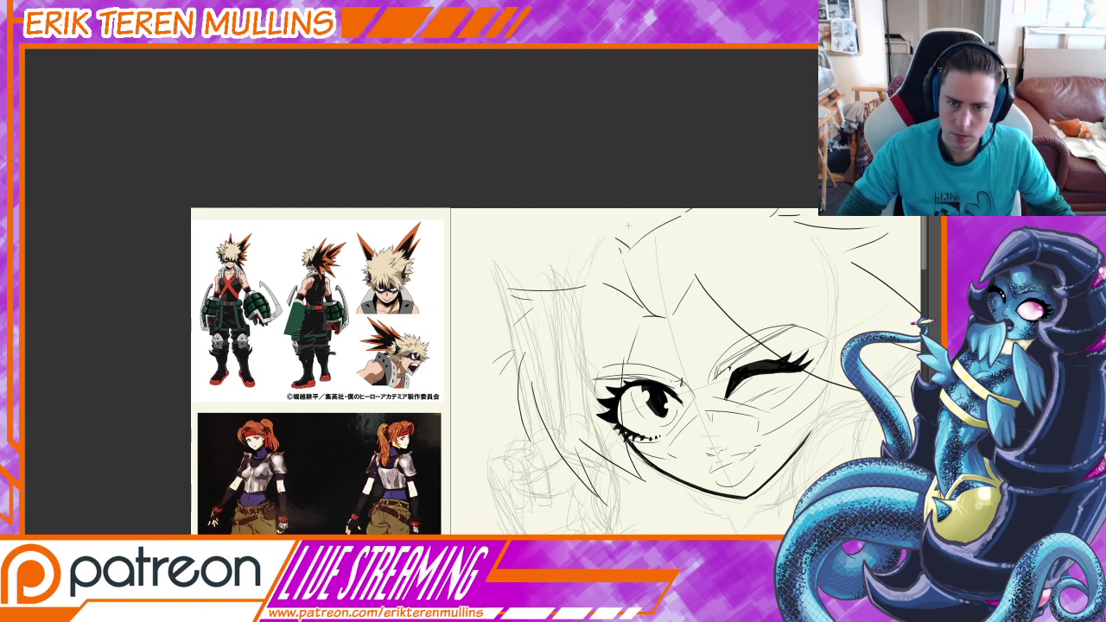
pyautogui.moveTo(606, 232)
pyautogui.mouseDown()
pyautogui.moveTo(582, 284)
pyautogui.moveTo(610, 230)
pyautogui.moveTo(609, 282)
pyautogui.mouseUp()
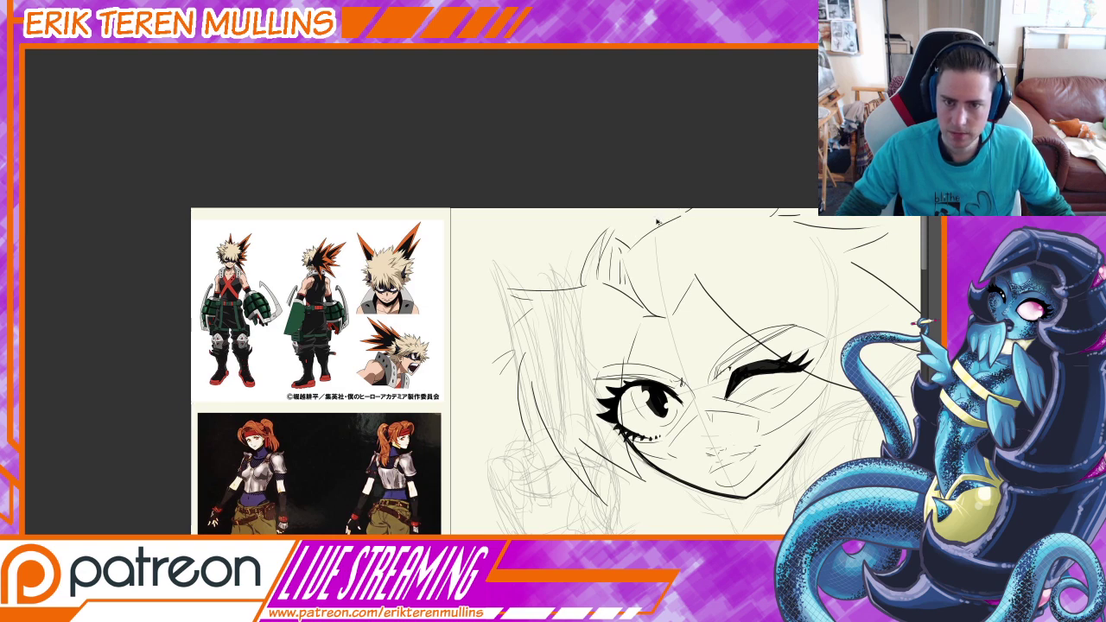
pyautogui.hotkey('ctrl', 'z')
pyautogui.hotkey('ctrl', 'z')
pyautogui.hotkey('ctrl', 'z')
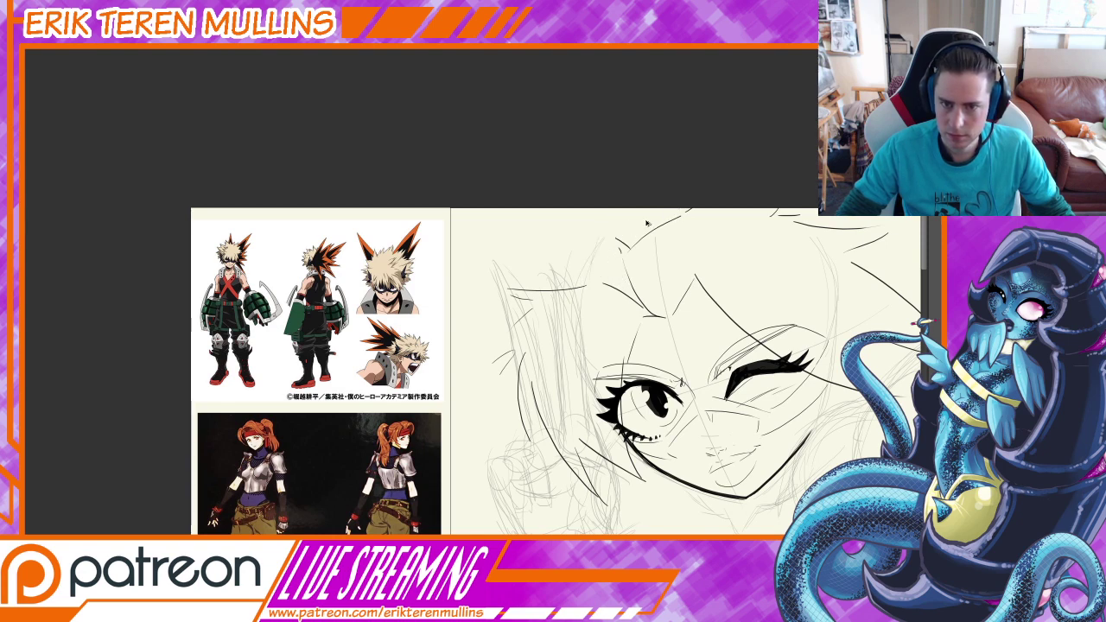
pyautogui.moveTo(649, 223); pyautogui.dragTo(552, 97)
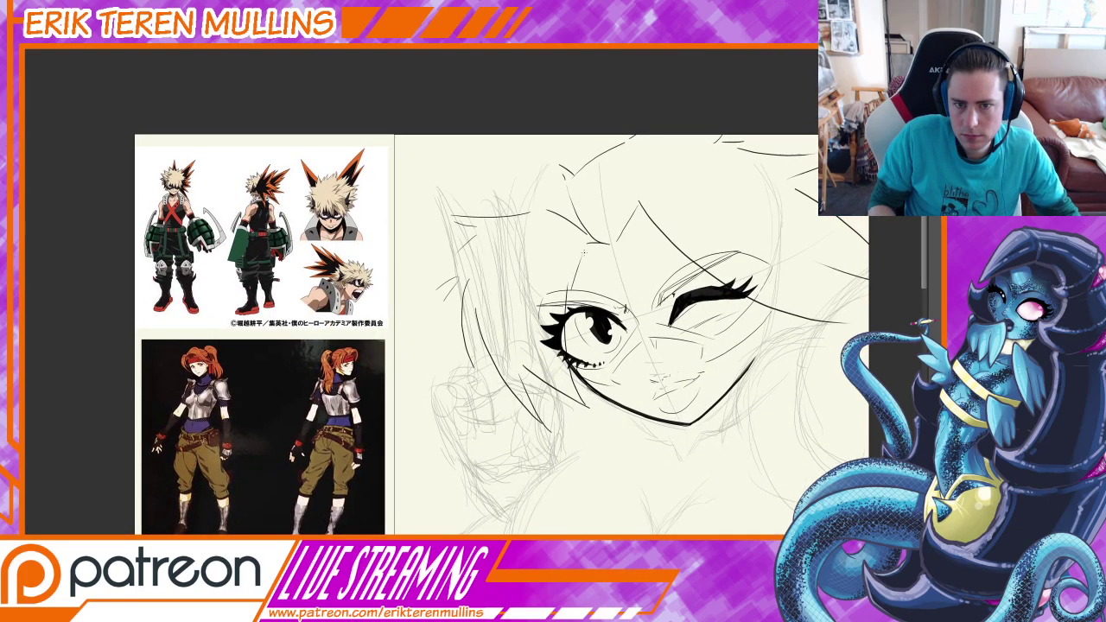
# Sketch a short slanted stroke across the mid-forehead hairline, redoing it until it fits, and add hair strands rising from the fringe parting
pyautogui.moveTo(583, 251); pyautogui.dragTo(658, 221)
pyautogui.hotkey('ctrl', 'z')
pyautogui.moveTo(584, 254); pyautogui.dragTo(658, 229)
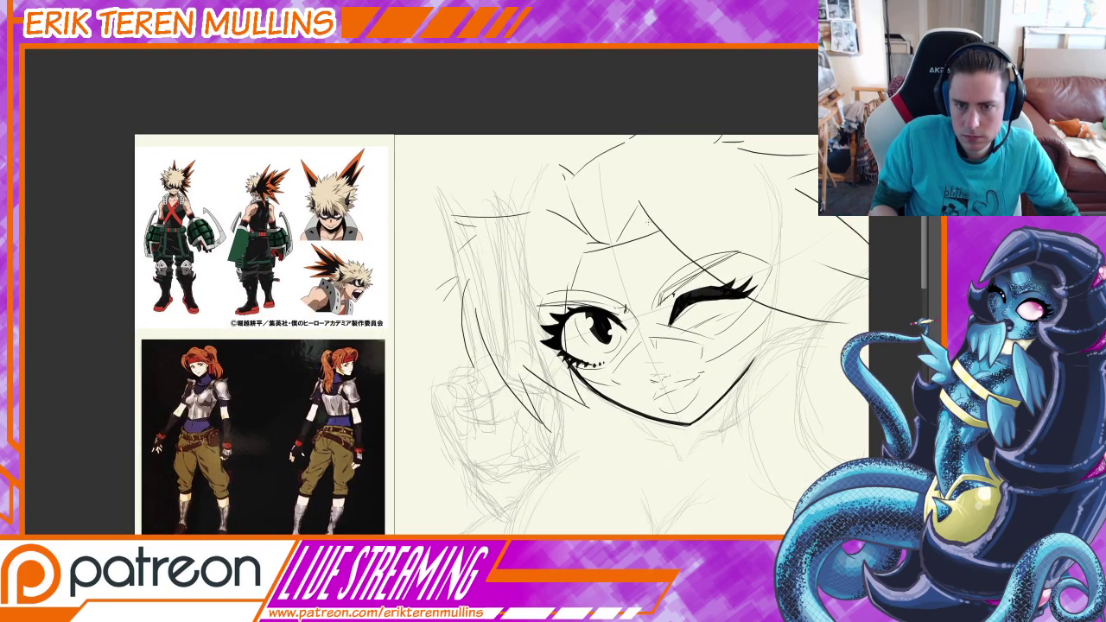
pyautogui.hotkey('ctrl', 'z')
pyautogui.moveTo(585, 254); pyautogui.dragTo(654, 227)
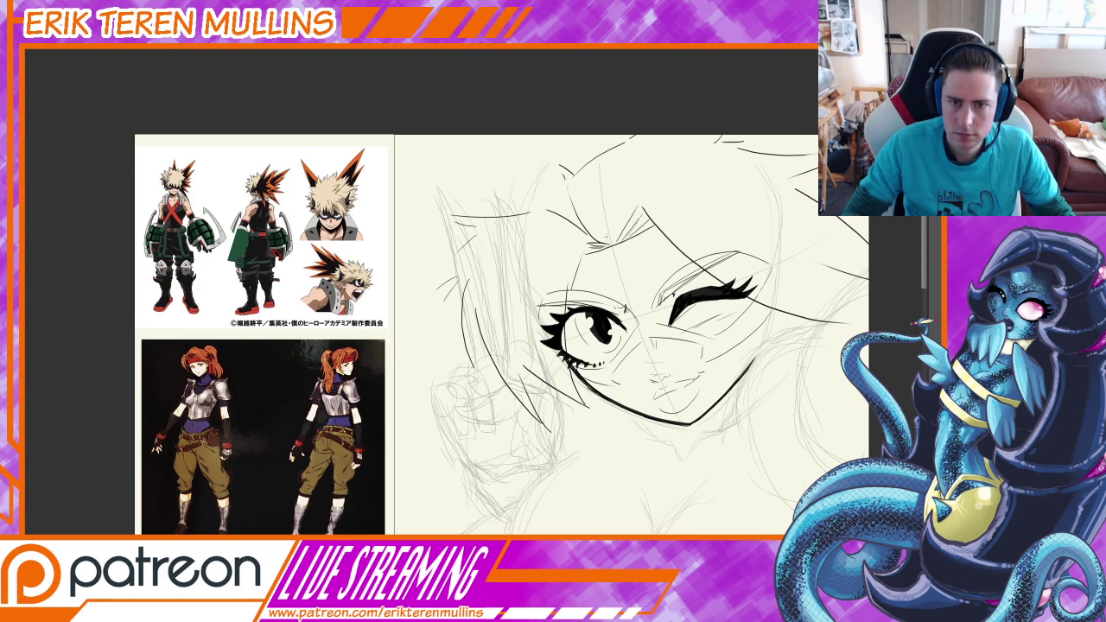
pyautogui.moveTo(589, 214); pyautogui.dragTo(627, 152)
pyautogui.moveTo(611, 239); pyautogui.dragTo(648, 174)
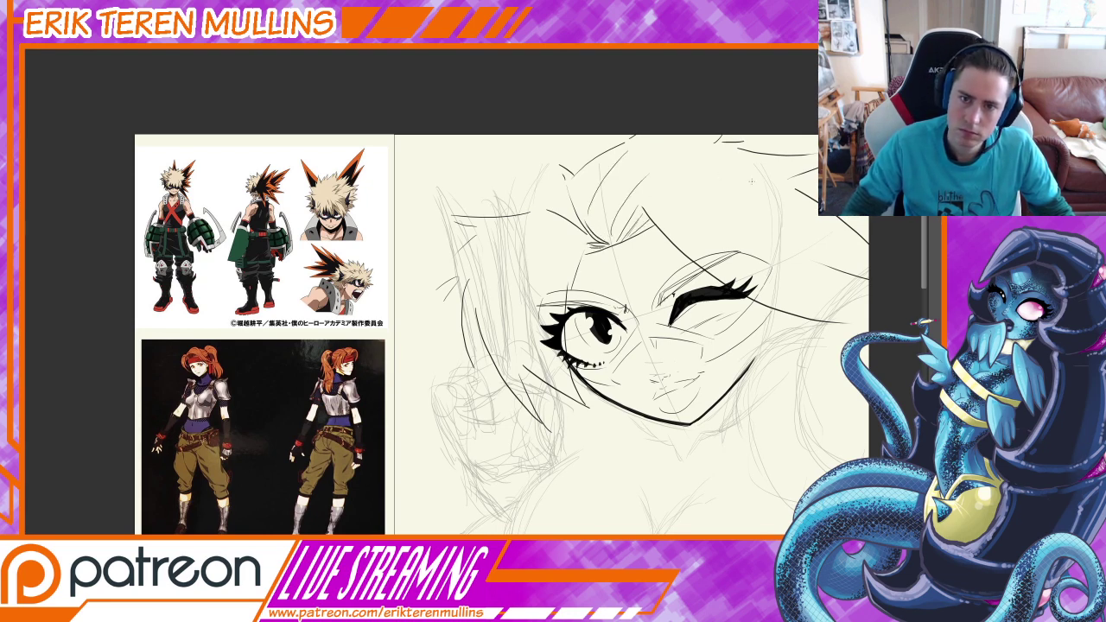
# Sketch a hair strand curving down the side of the face beyond the open eye, undoing the first attempt
pyautogui.moveTo(588, 239)
pyautogui.mouseDown()
pyautogui.moveTo(513, 267)
pyautogui.moveTo(498, 319)
pyautogui.mouseUp()
pyautogui.hotkey('ctrl', 'z')
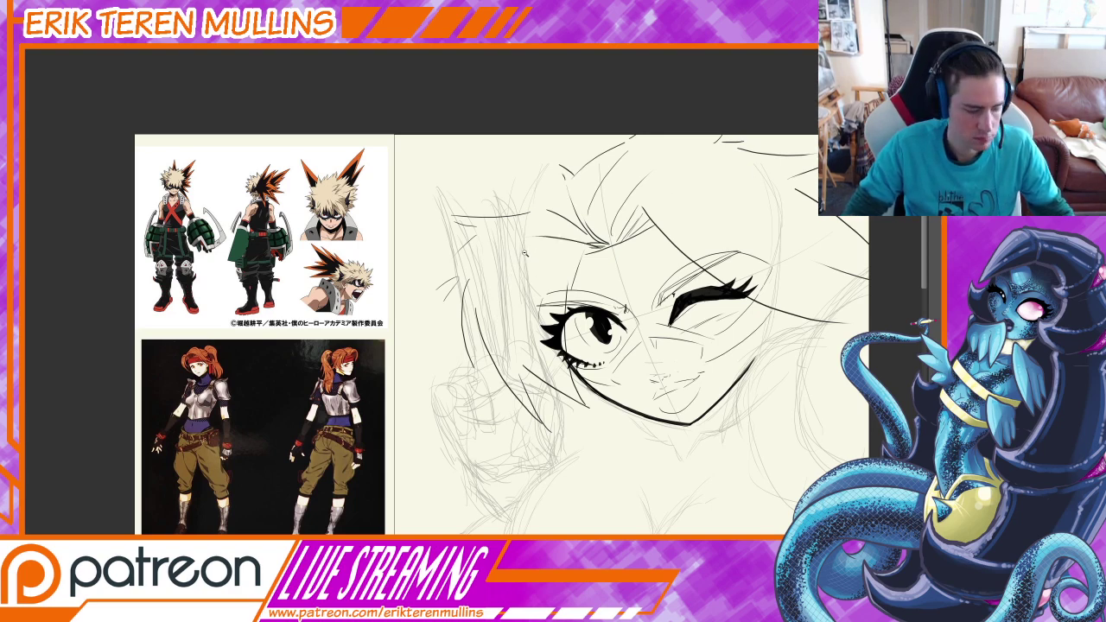
pyautogui.moveTo(523, 243); pyautogui.dragTo(507, 339)
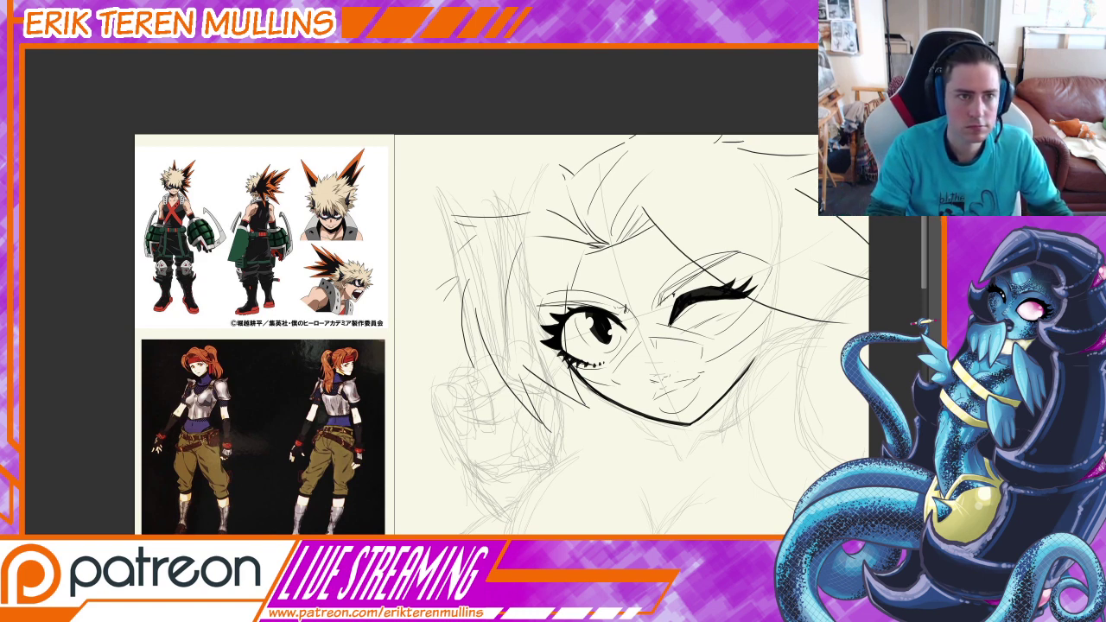
# Fade the outer lashes of both the open eye and the winking eye to grey
pyautogui.moveTo(543, 301)
pyautogui.mouseDown()
pyautogui.moveTo(545, 321)
pyautogui.moveTo(561, 286)
pyautogui.mouseUp()
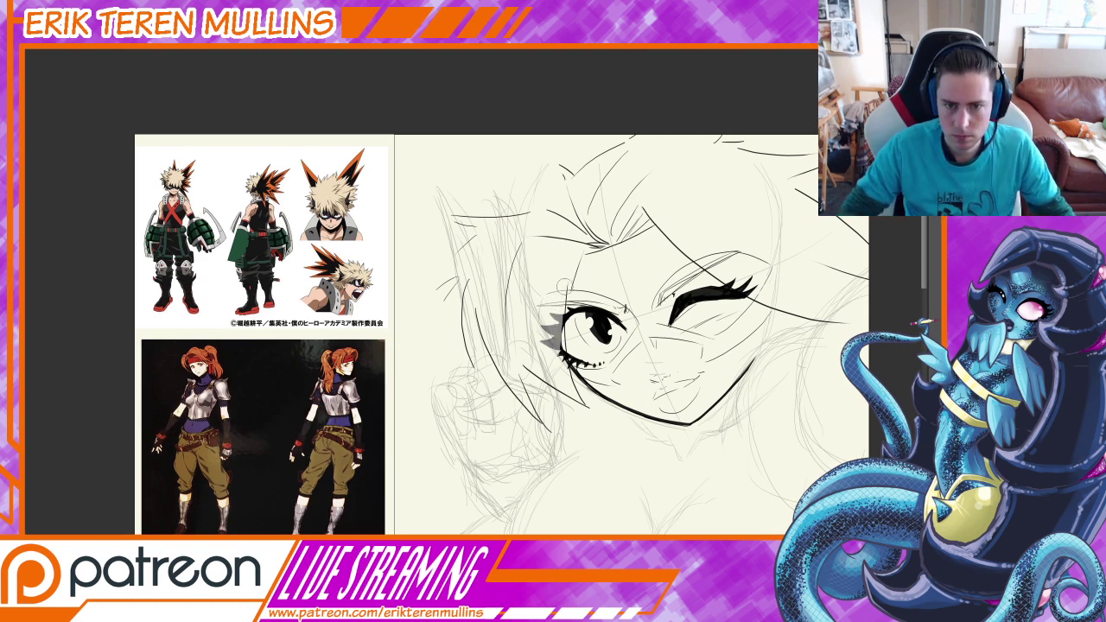
pyautogui.moveTo(560, 357); pyautogui.dragTo(563, 321)
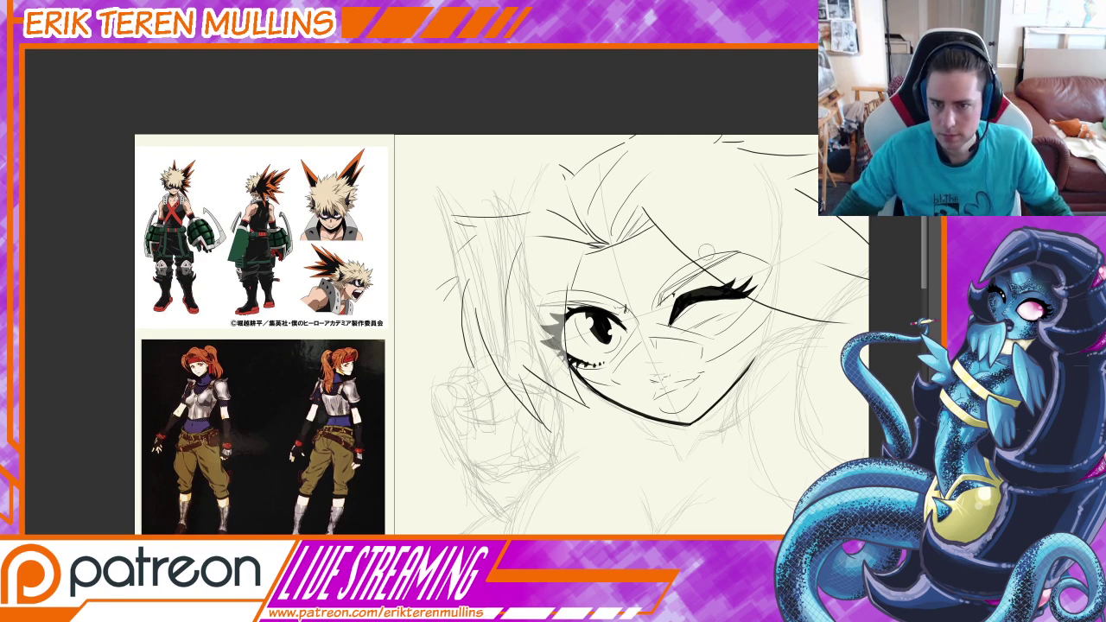
pyautogui.moveTo(734, 284); pyautogui.dragTo(757, 292)
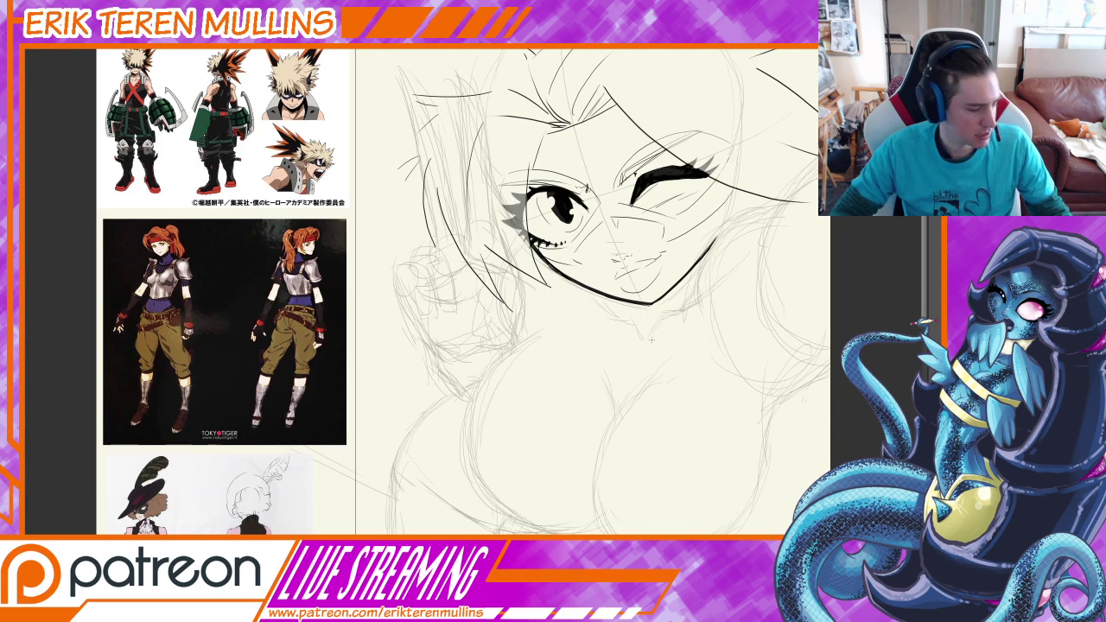
pyautogui.moveTo(728, 316); pyautogui.dragTo(623, 393)
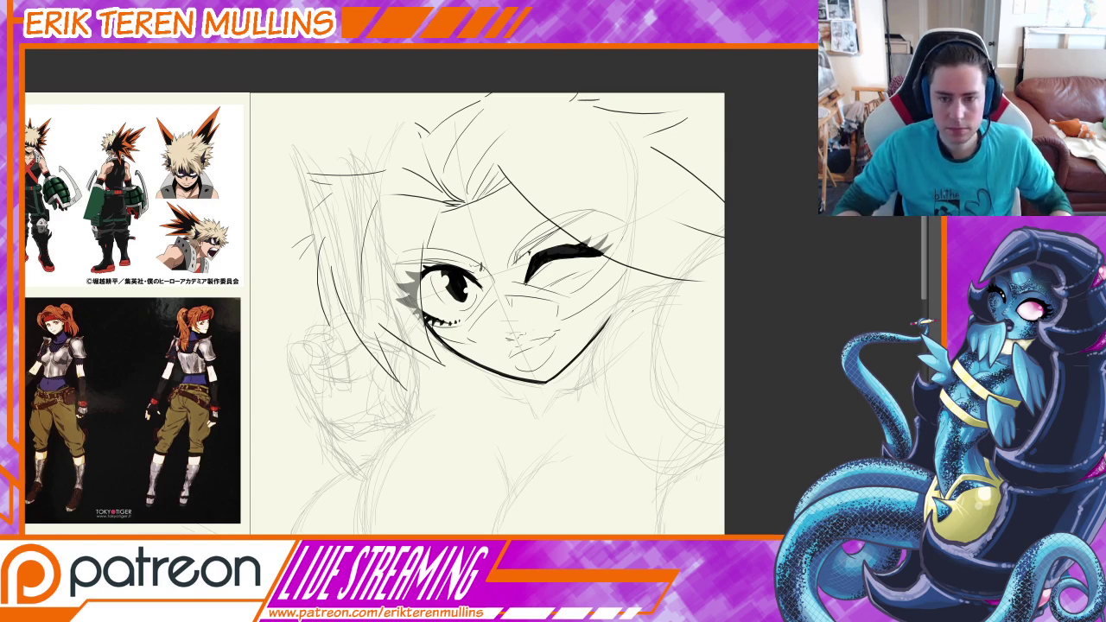
pyautogui.moveTo(698, 271); pyautogui.dragTo(596, 413)
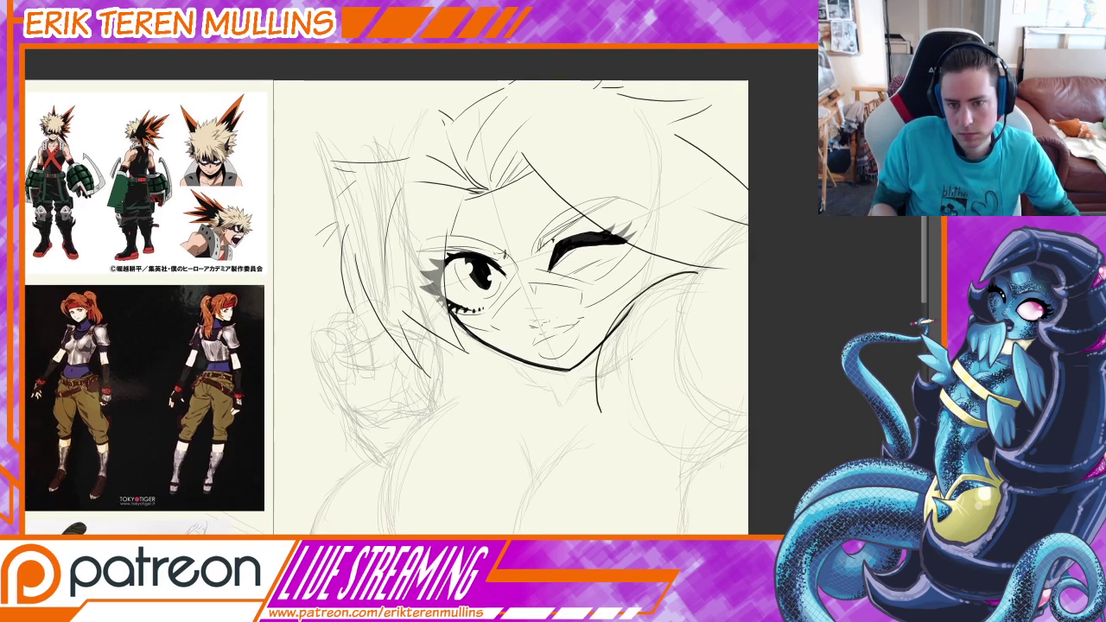
pyautogui.hotkey('ctrl', 'z')
pyautogui.moveTo(693, 273)
pyautogui.mouseDown()
pyautogui.moveTo(604, 404)
pyautogui.moveTo(611, 430)
pyautogui.mouseUp()
pyautogui.hotkey('ctrl', 'z')
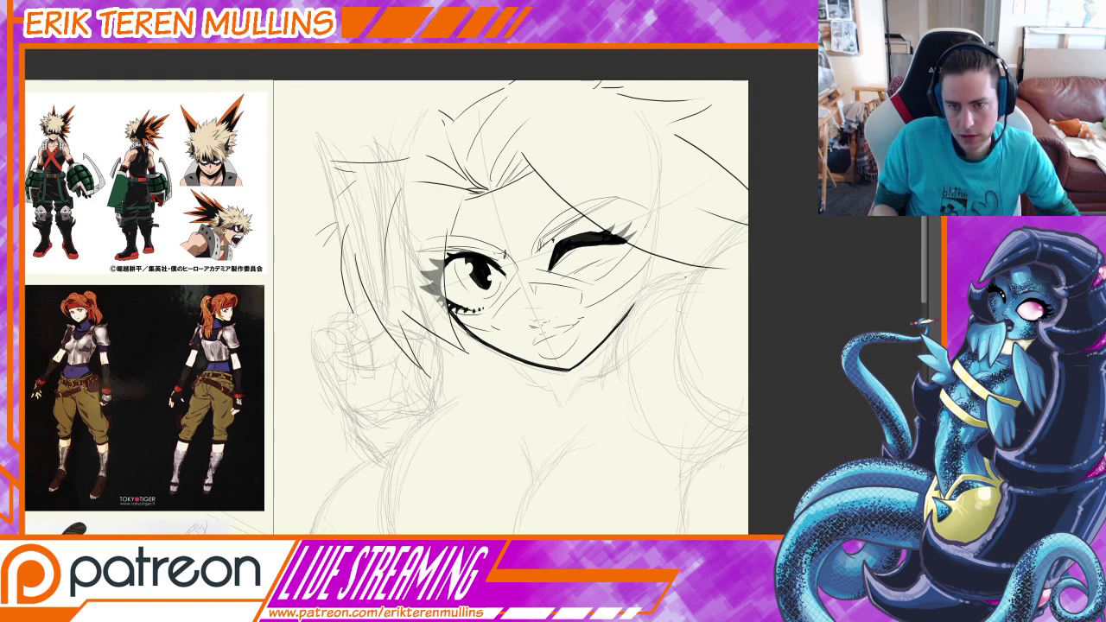
pyautogui.moveTo(689, 276); pyautogui.dragTo(585, 430)
pyautogui.hotkey('ctrl', 'z')
pyautogui.moveTo(680, 295); pyautogui.dragTo(613, 361)
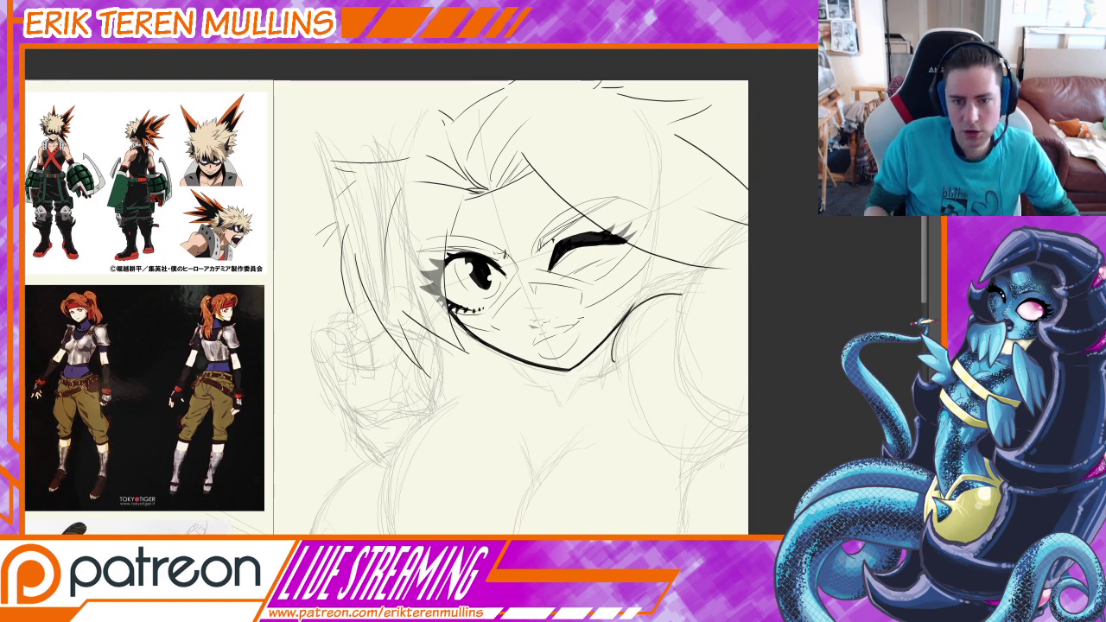
pyautogui.hotkey('ctrl', 'z')
pyautogui.moveTo(722, 264); pyautogui.dragTo(610, 370)
pyautogui.hotkey('ctrl', 'z')
pyautogui.moveTo(708, 274); pyautogui.dragTo(608, 370)
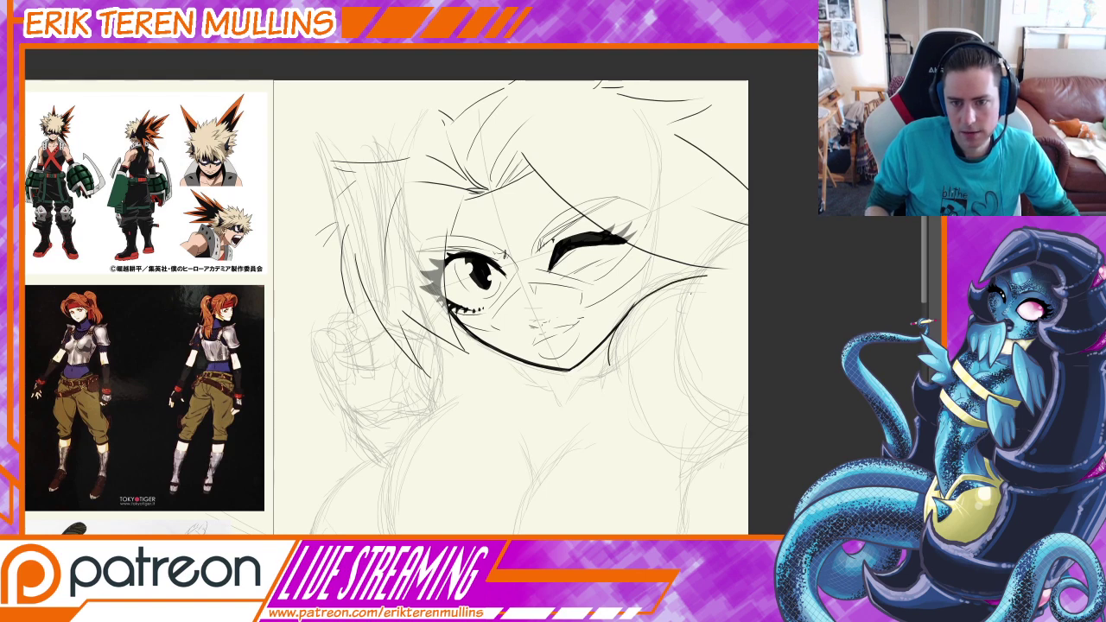
pyautogui.hotkey('ctrl', 'z')
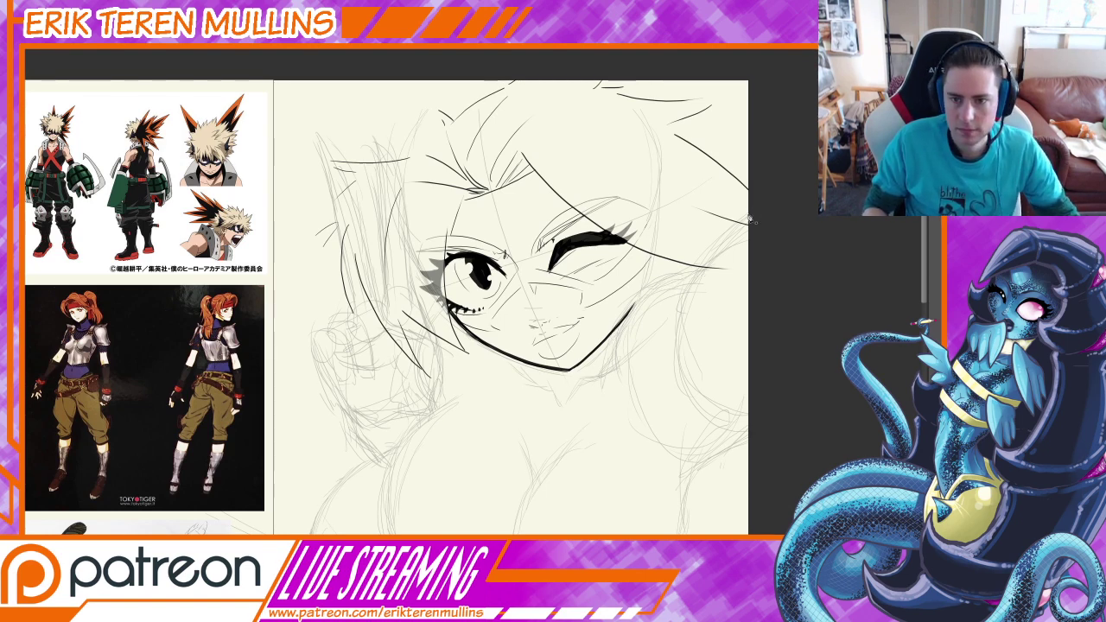
# Draw a curved pen path for the shoulder line from beyond the canvas edge, past the long fringe strand's tip, down to the neck beside the jaw
pyautogui.moveTo(774, 197); pyautogui.dragTo(696, 248)
pyautogui.click(691, 277)
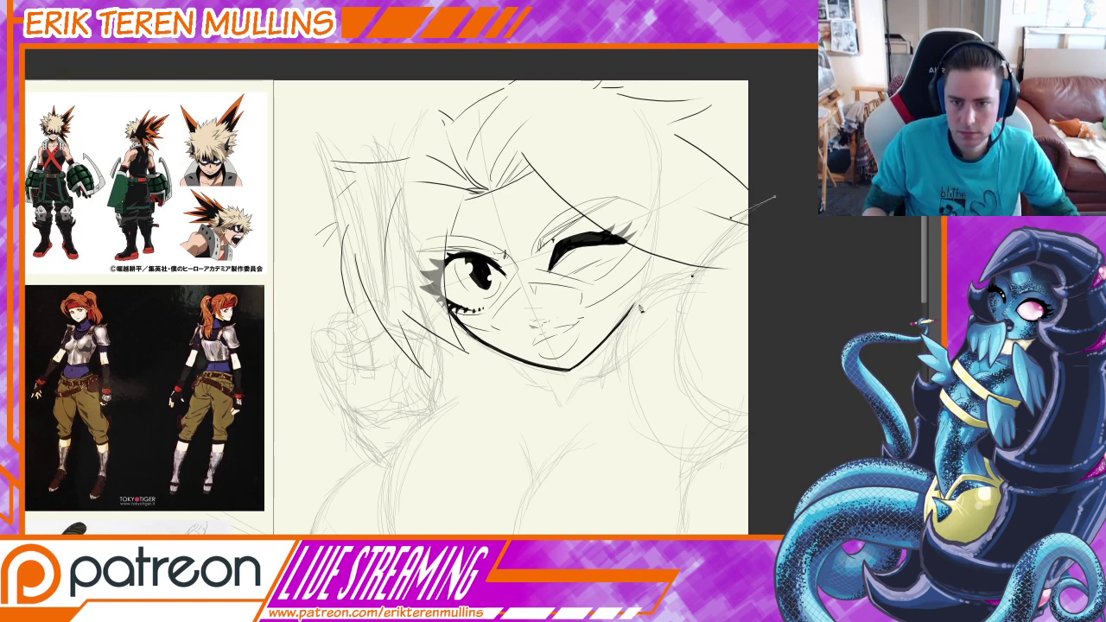
pyautogui.moveTo(613, 356); pyautogui.dragTo(599, 439)
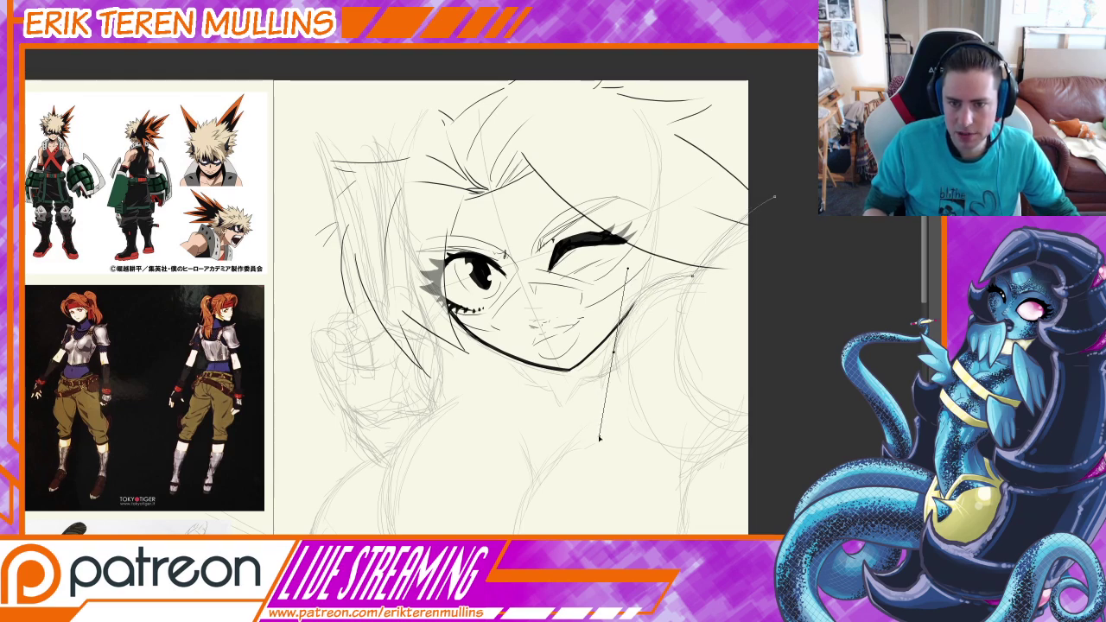
pyautogui.moveTo(614, 354); pyautogui.dragTo(613, 357)
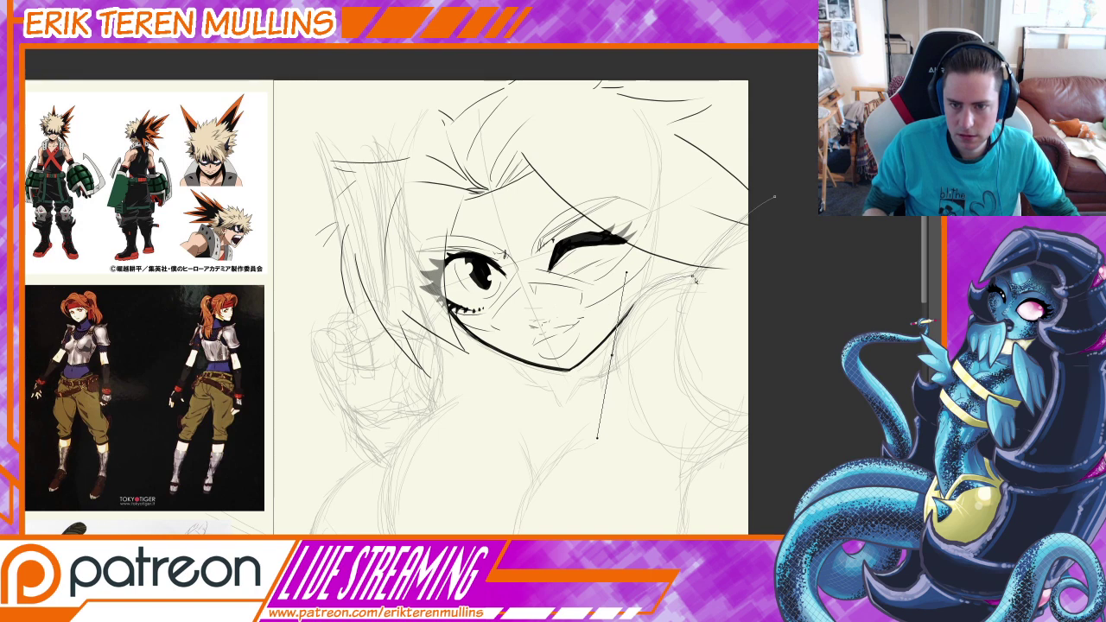
pyautogui.moveTo(692, 276); pyautogui.dragTo(692, 270)
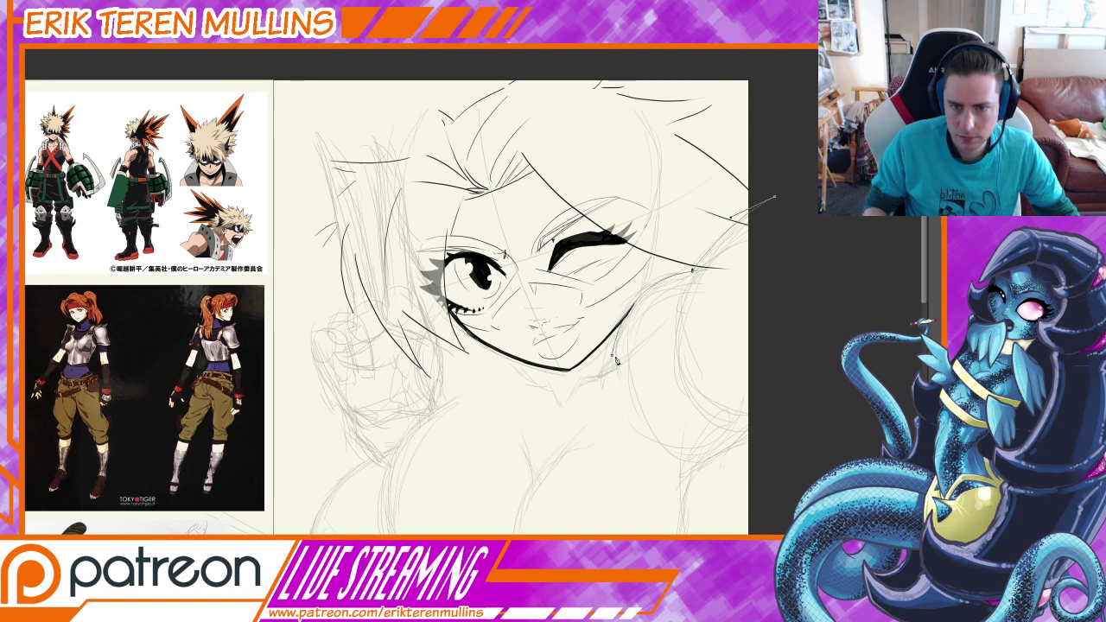
# Ink the shoulder line by stroking its path with the Brush, and delete the path
pyautogui.rightClick(681, 346)
pyautogui.click(700, 402)
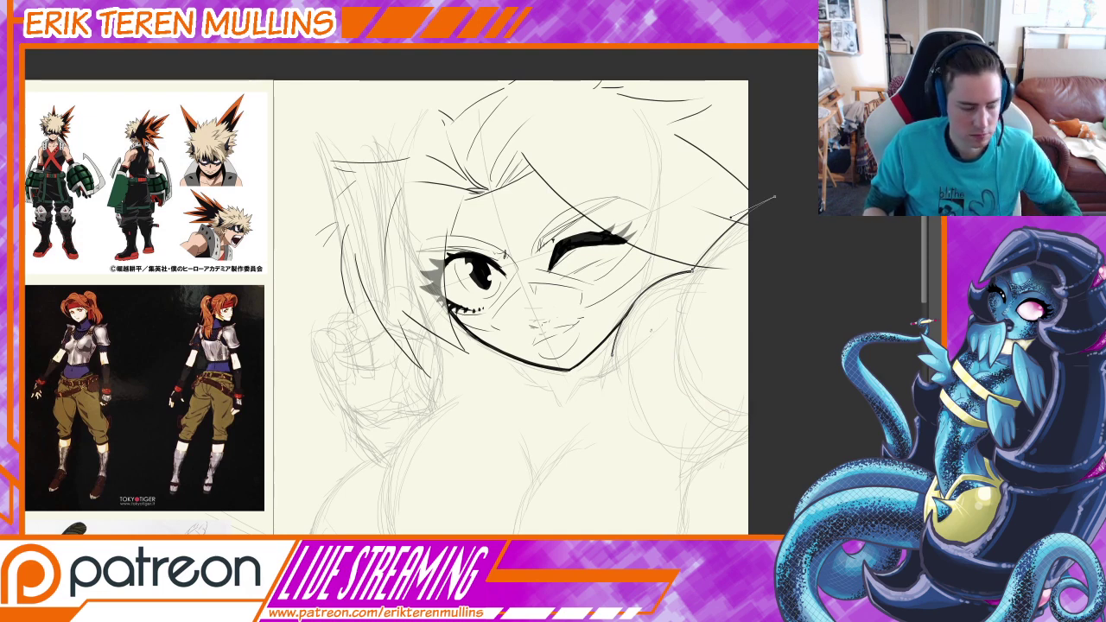
pyautogui.rightClick(660, 327)
pyautogui.click(672, 387)
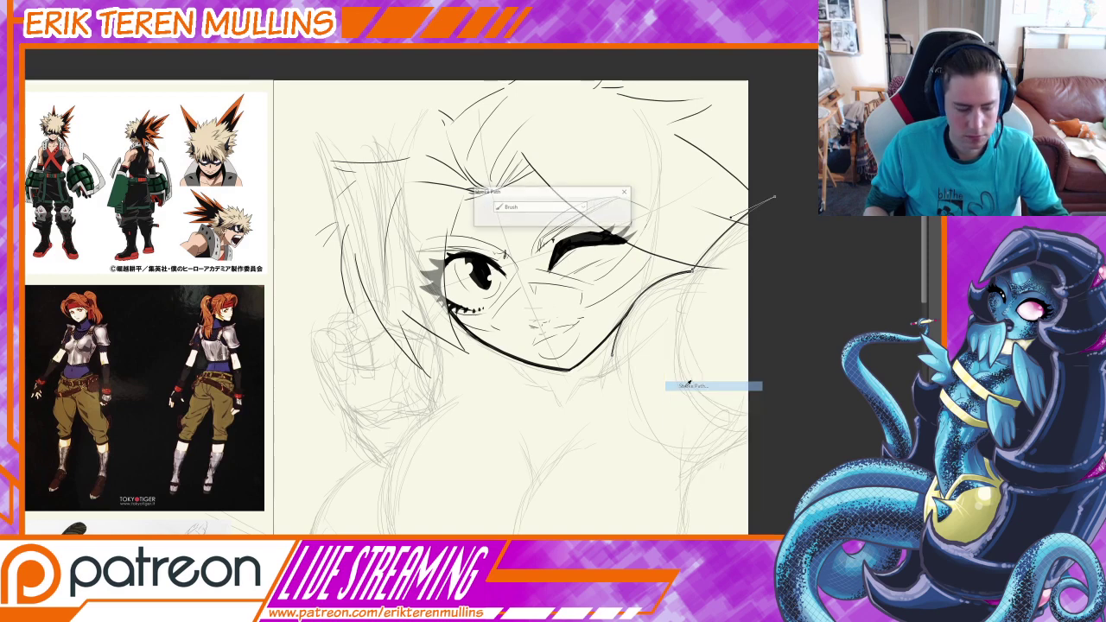
pyautogui.press('Delete')
pyautogui.press('Delete')
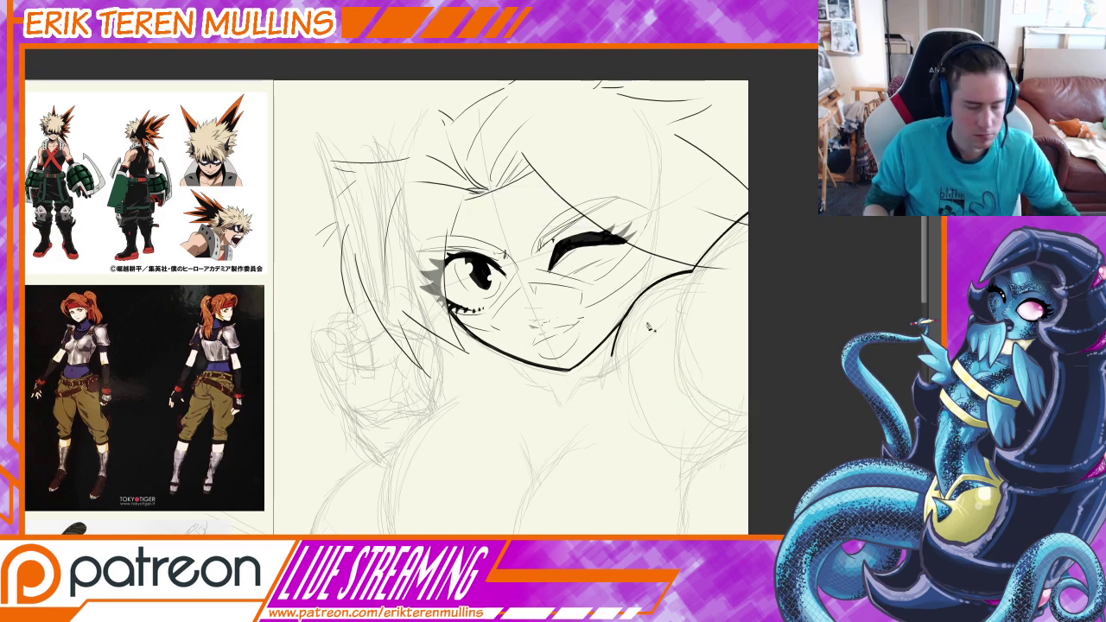
pyautogui.press('b')
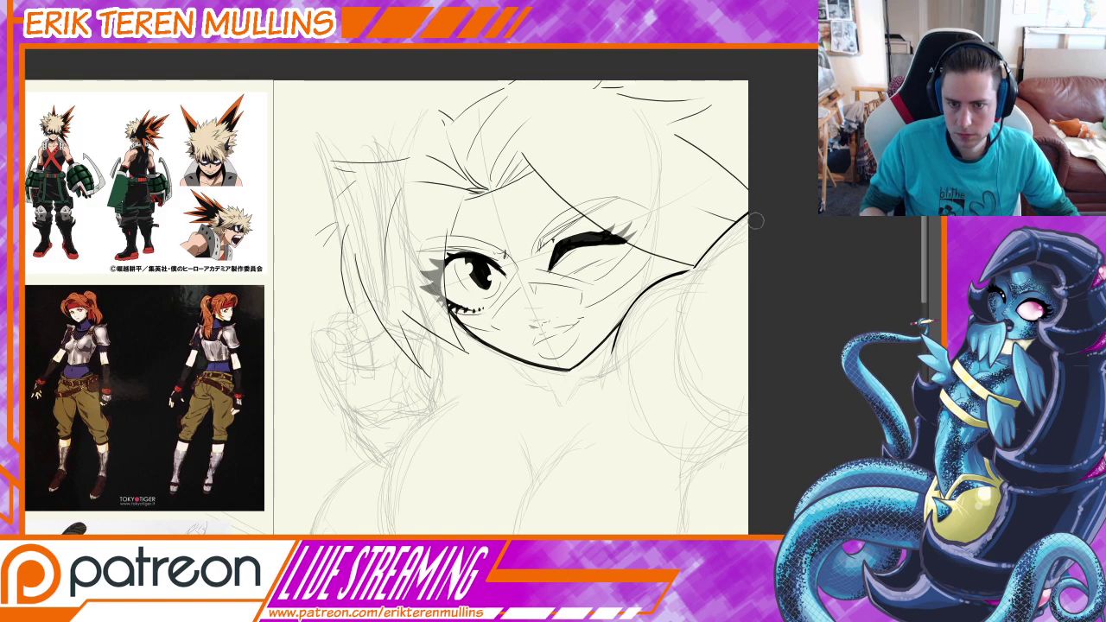
# Undo the thick neck strokes and sketch thinner short strokes under the jaw on the winking side
pyautogui.hotkey('ctrl', '-')
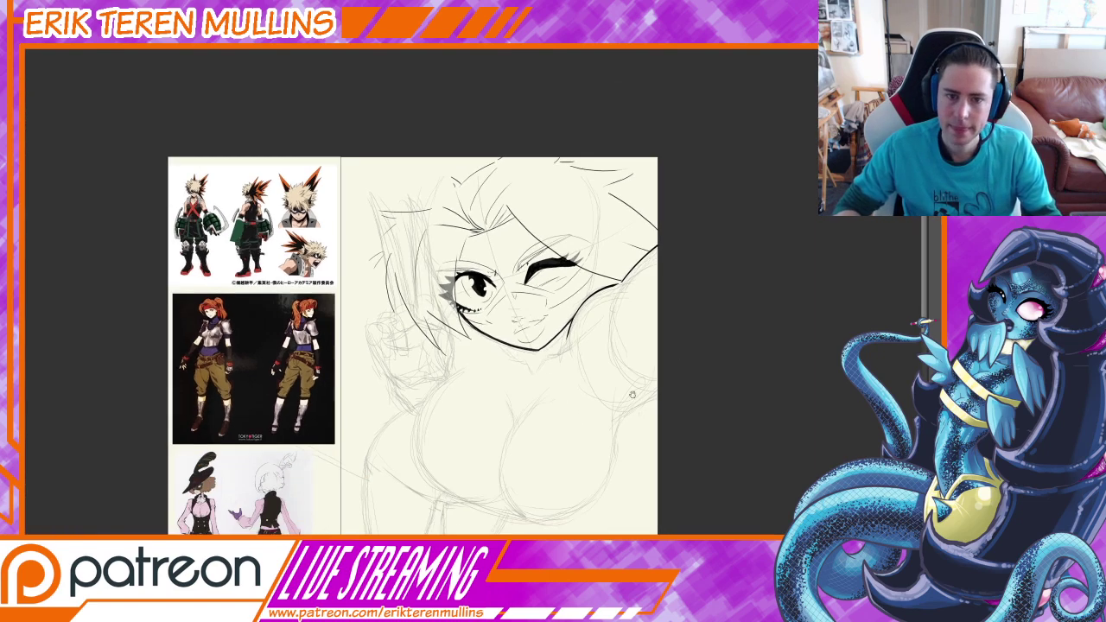
pyautogui.moveTo(611, 408); pyautogui.dragTo(641, 326)
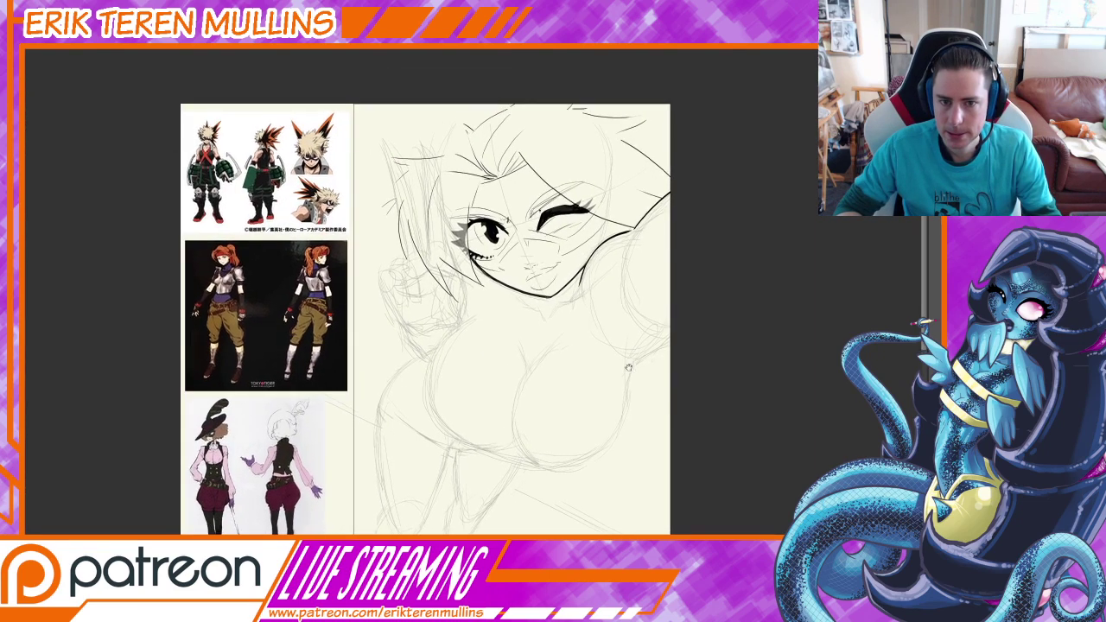
pyautogui.scroll(3, 629, 370)
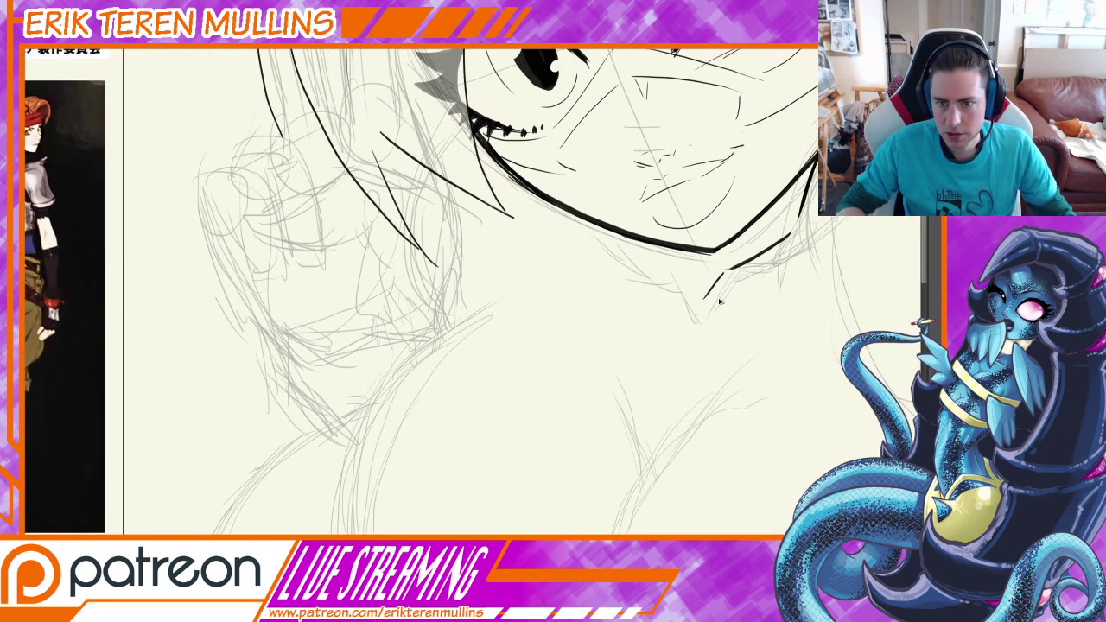
pyautogui.hotkey('ctrl', 'z')
pyautogui.hotkey('ctrl', 'z')
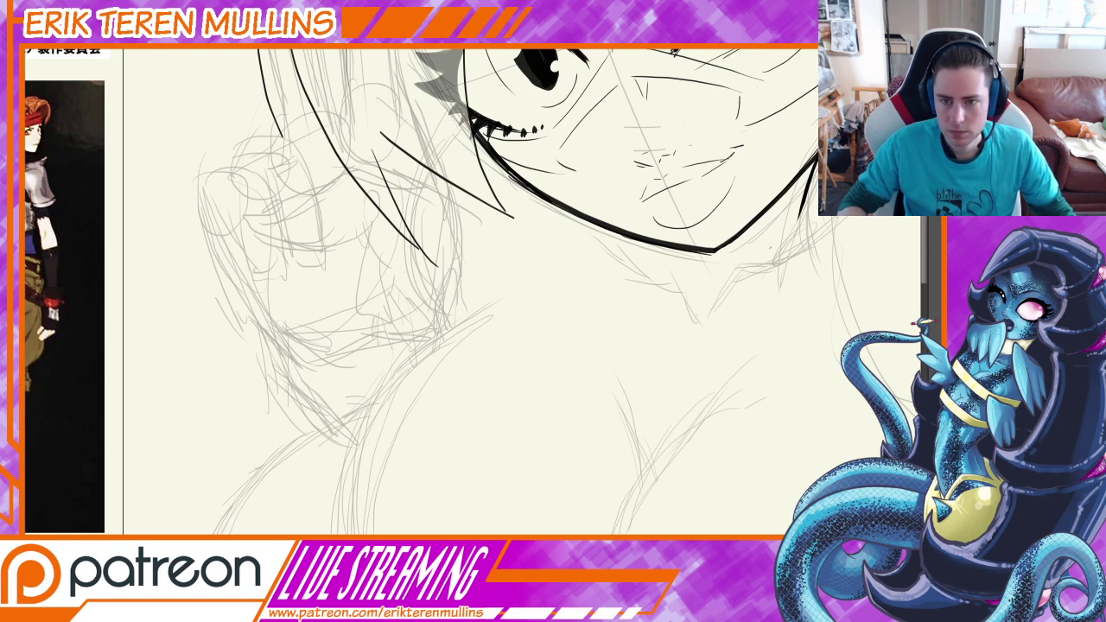
pyautogui.moveTo(732, 270); pyautogui.dragTo(794, 225)
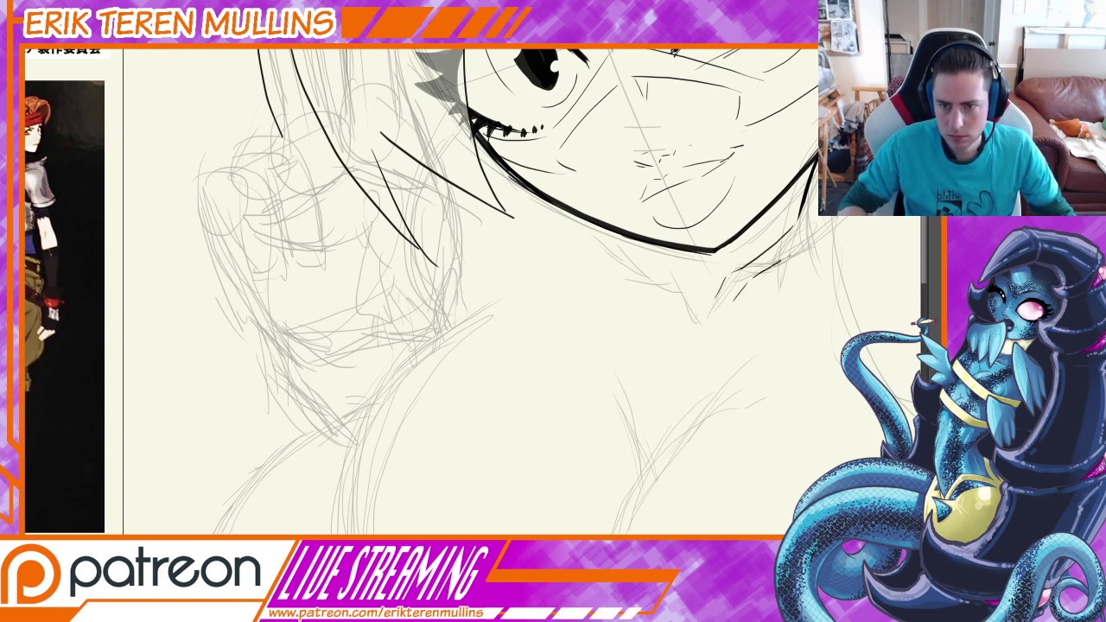
pyautogui.moveTo(789, 255); pyautogui.dragTo(747, 288)
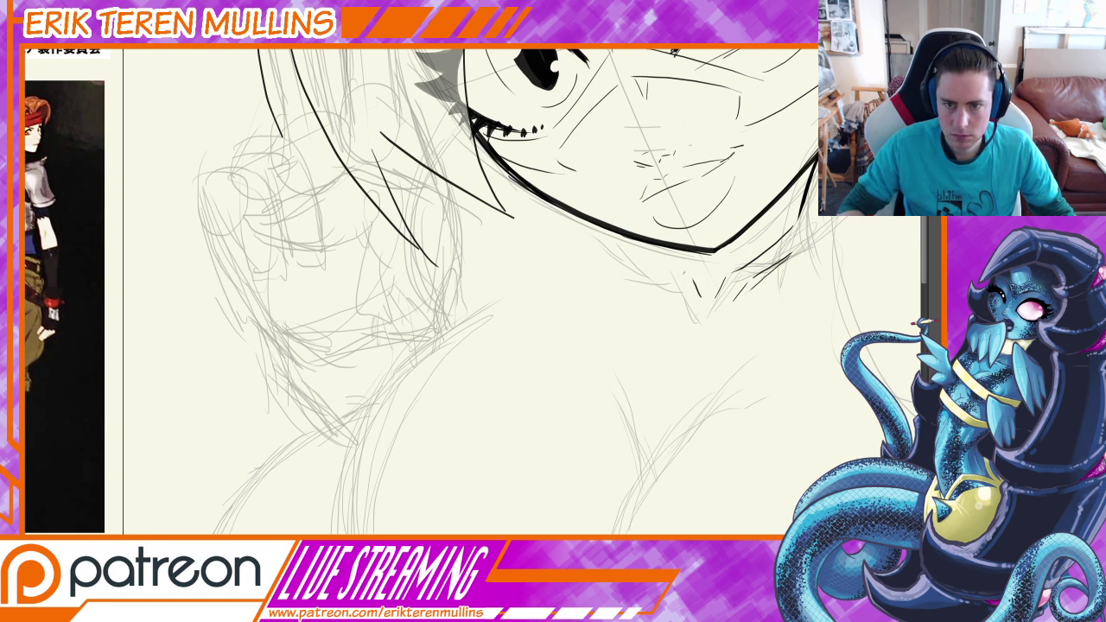
# Sketch a slanting neck line under the jaw on the open eye's side, redoing it once
pyautogui.moveTo(611, 238); pyautogui.dragTo(676, 292)
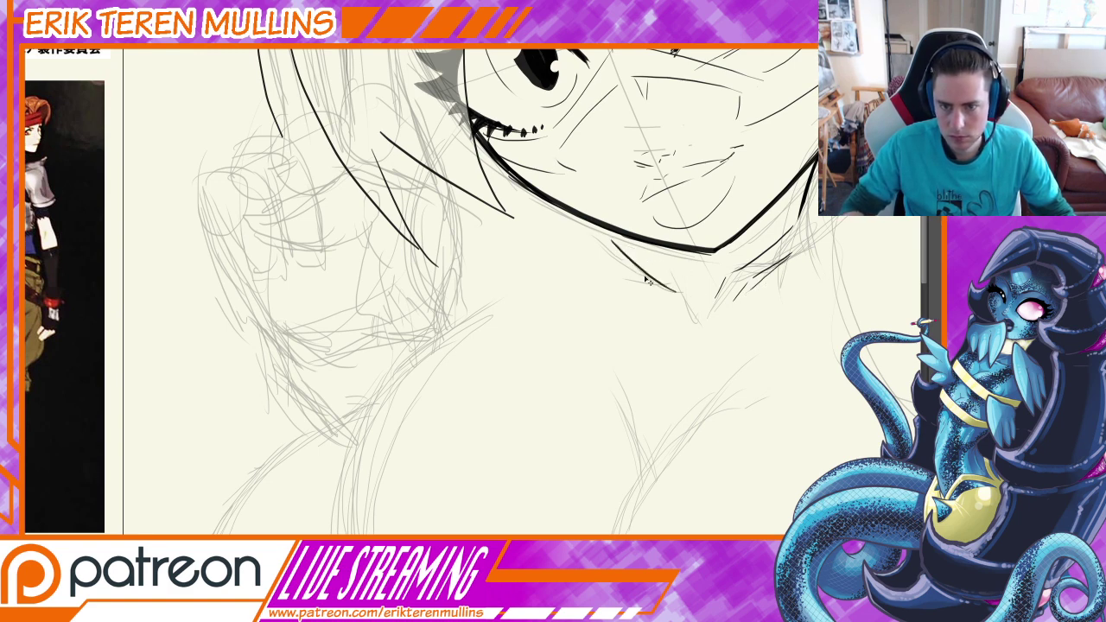
pyautogui.hotkey('ctrl', 'z')
pyautogui.moveTo(610, 237); pyautogui.dragTo(680, 289)
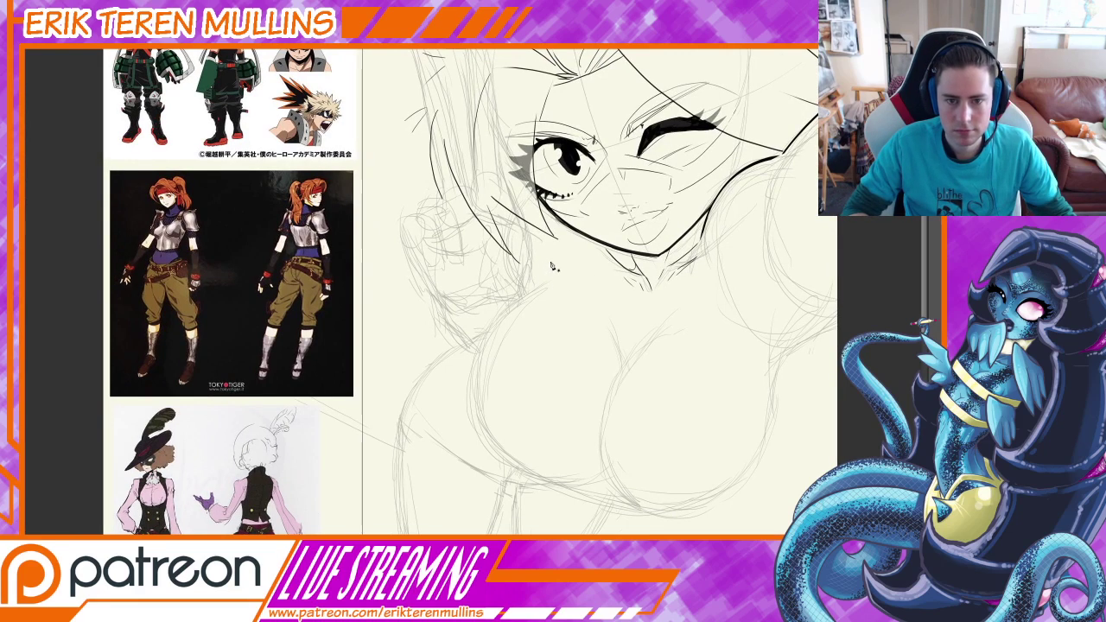
# Try drawing a curved pen path along the breast outline on the open eye's side, adjusting its lower anchor and handle
pyautogui.moveTo(525, 298); pyautogui.dragTo(509, 308)
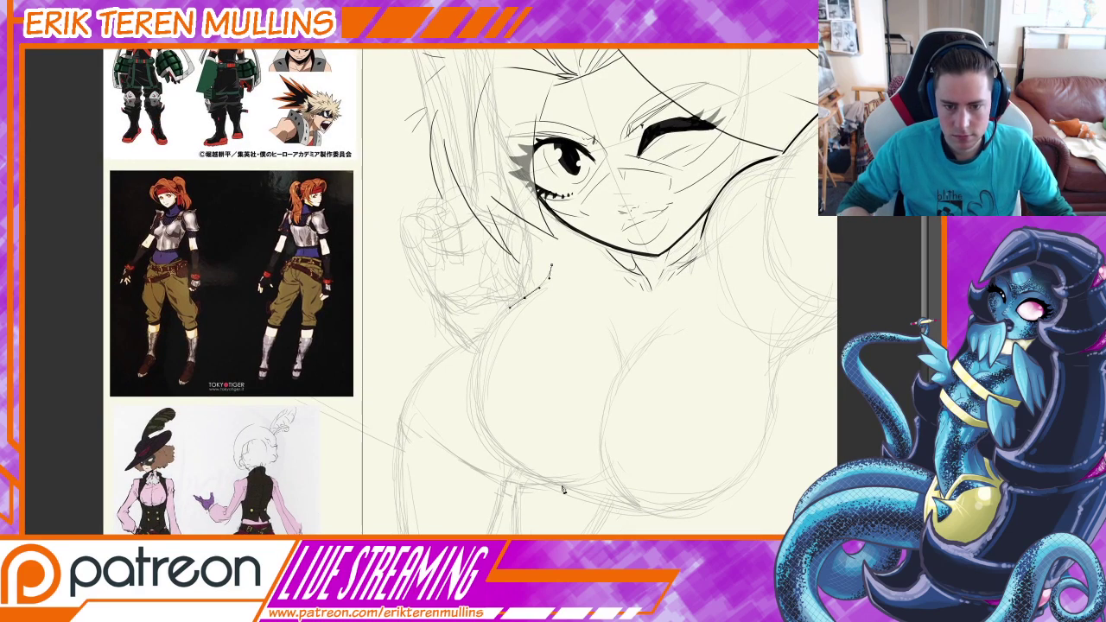
pyautogui.moveTo(561, 485); pyautogui.dragTo(731, 540)
pyautogui.moveTo(560, 485); pyautogui.dragTo(555, 486)
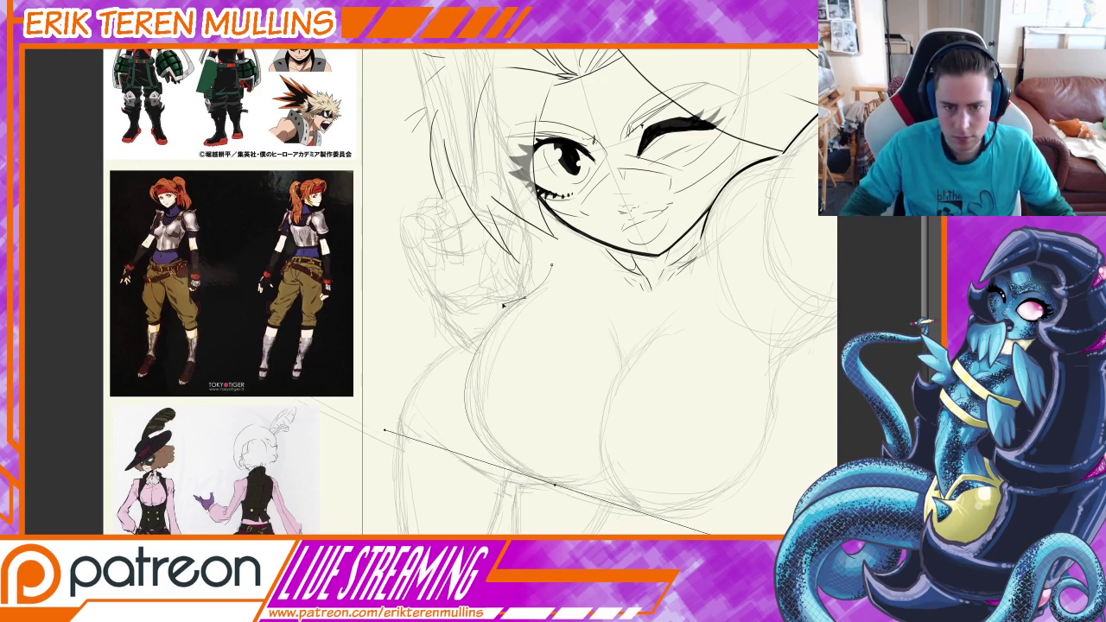
pyautogui.moveTo(555, 485); pyautogui.dragTo(568, 484)
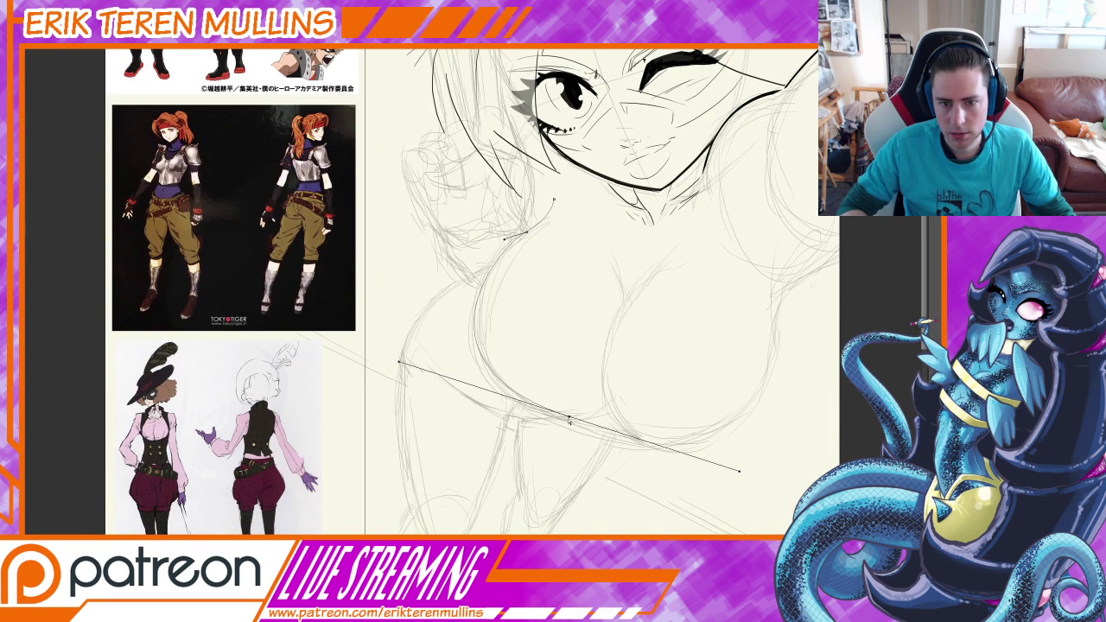
pyautogui.moveTo(569, 418); pyautogui.dragTo(565, 421)
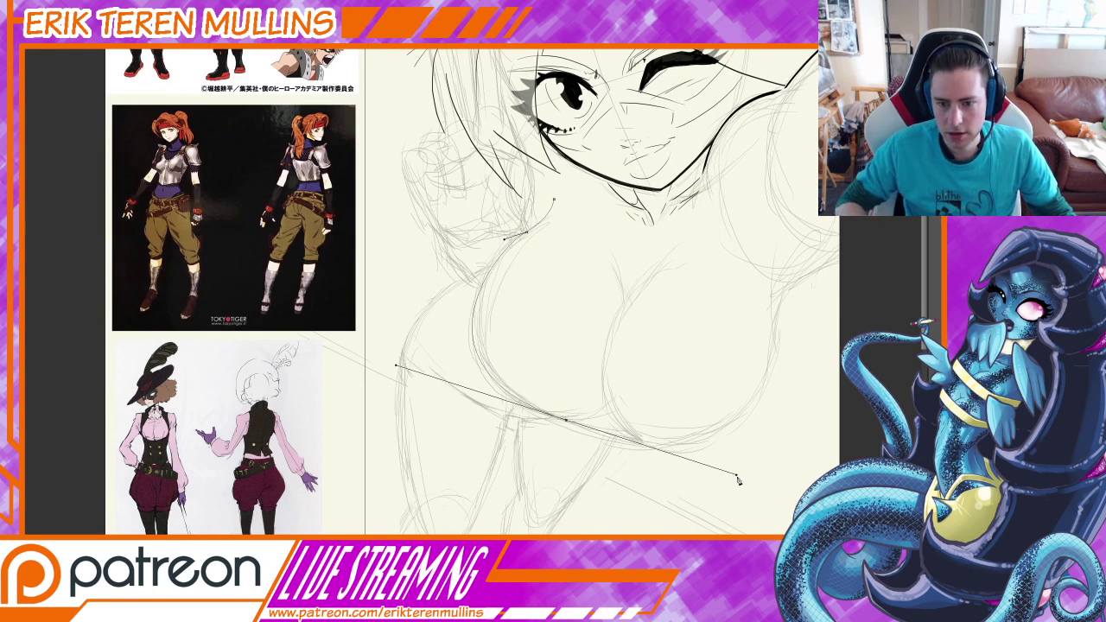
pyautogui.moveTo(737, 476); pyautogui.dragTo(596, 431)
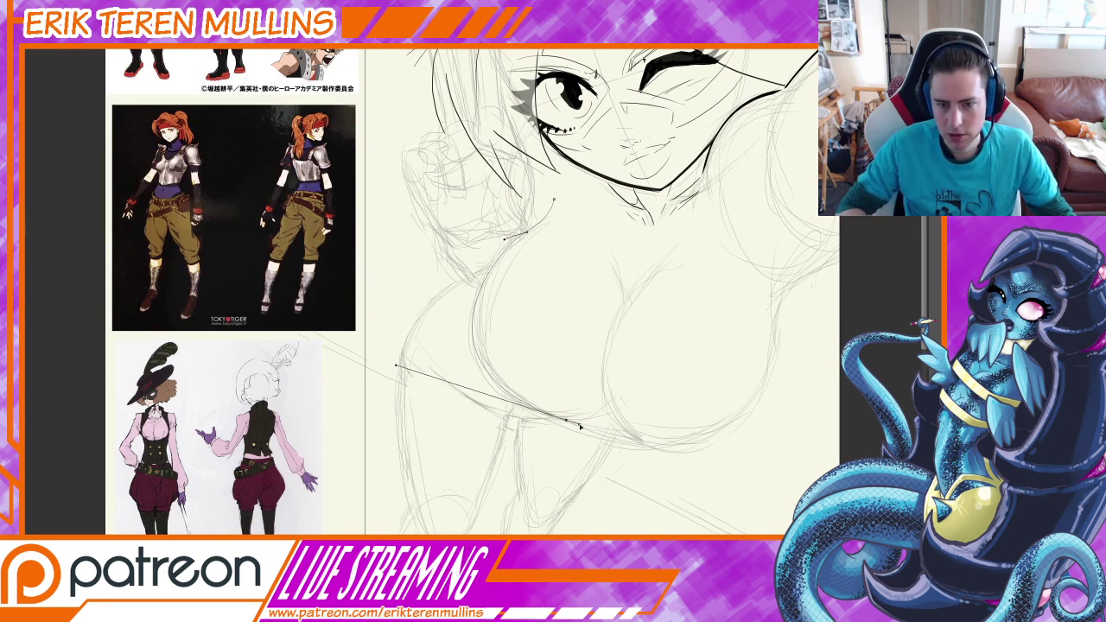
# Draw a curved pen path from the cleavage base around the winking side's breast and along the underarm line beyond the canvas edge
pyautogui.click(609, 411)
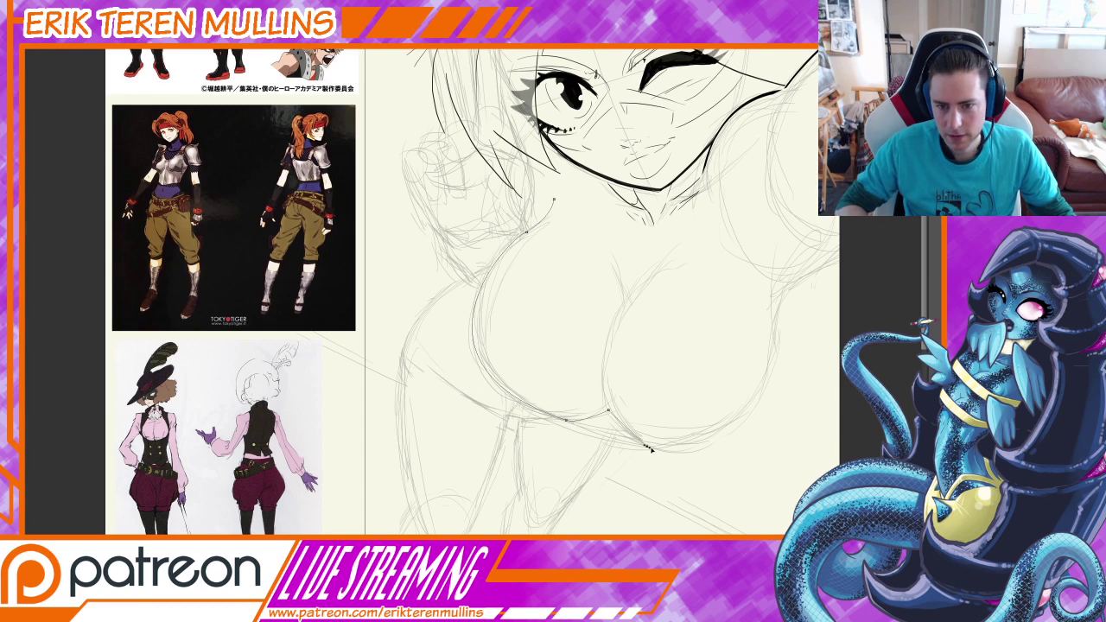
pyautogui.moveTo(650, 449); pyautogui.dragTo(682, 457)
pyautogui.moveTo(776, 316); pyautogui.dragTo(775, 189)
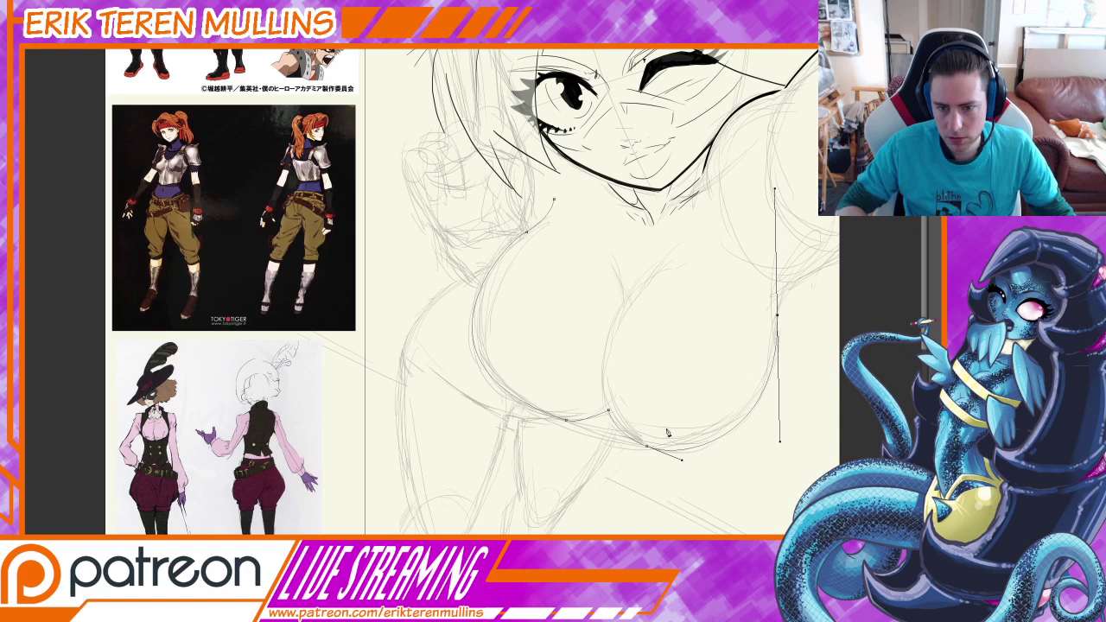
pyautogui.moveTo(652, 450); pyautogui.dragTo(682, 453)
pyautogui.moveTo(777, 315); pyautogui.dragTo(773, 317)
pyautogui.moveTo(794, 277); pyautogui.dragTo(767, 349)
pyautogui.moveTo(734, 275); pyautogui.dragTo(735, 369)
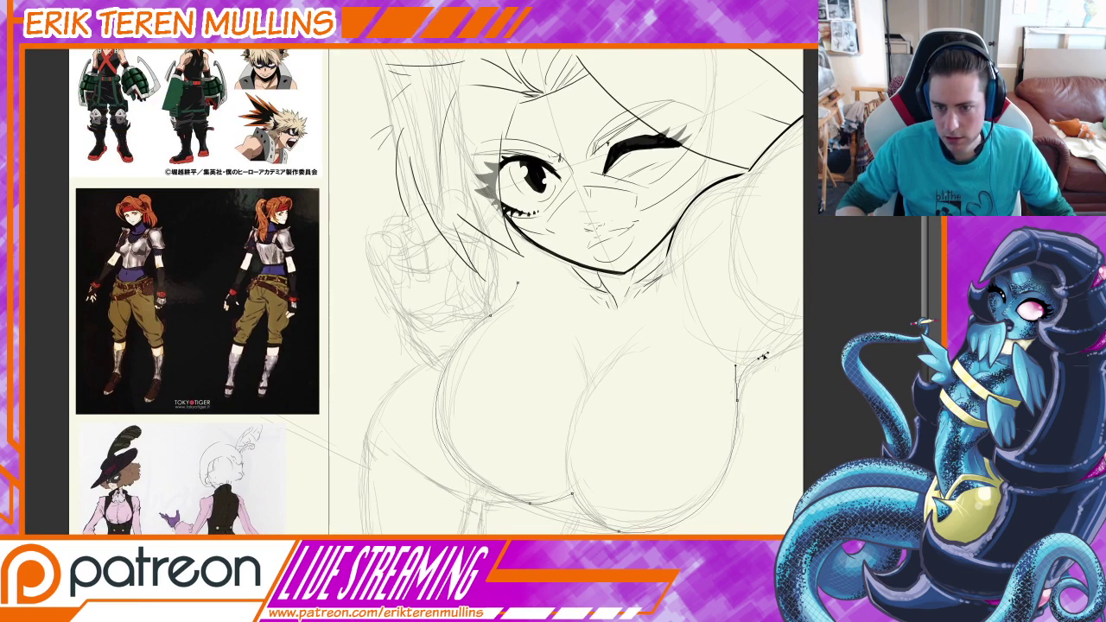
pyautogui.moveTo(765, 355); pyautogui.dragTo(842, 291)
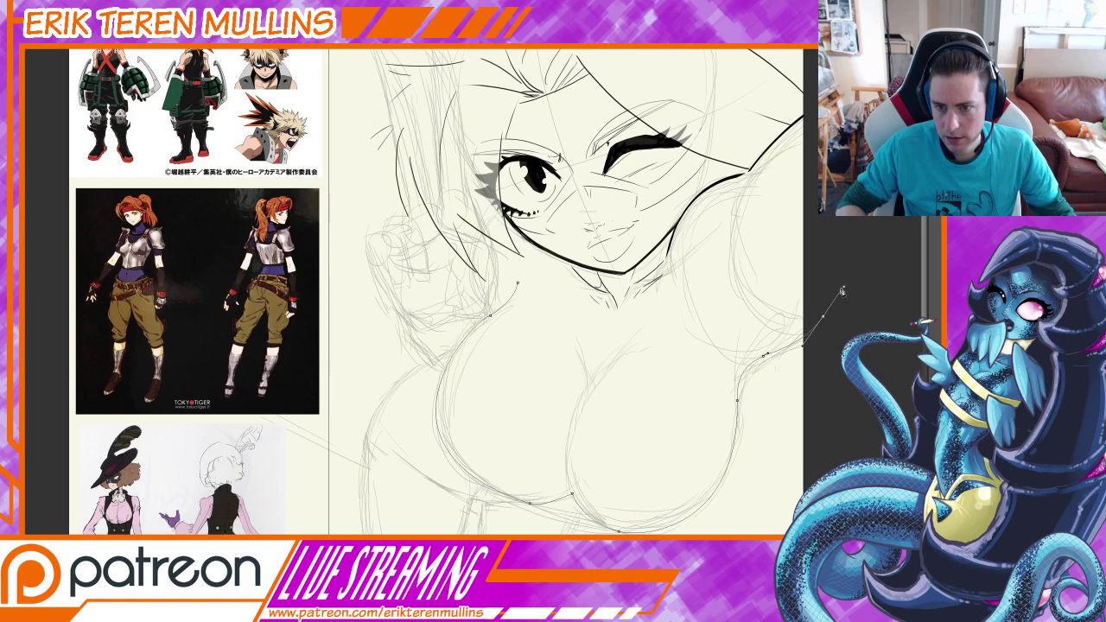
# Try stroking the whole chest outline path, and undo the stroke
pyautogui.press('Return')
pyautogui.rightClick(765, 308)
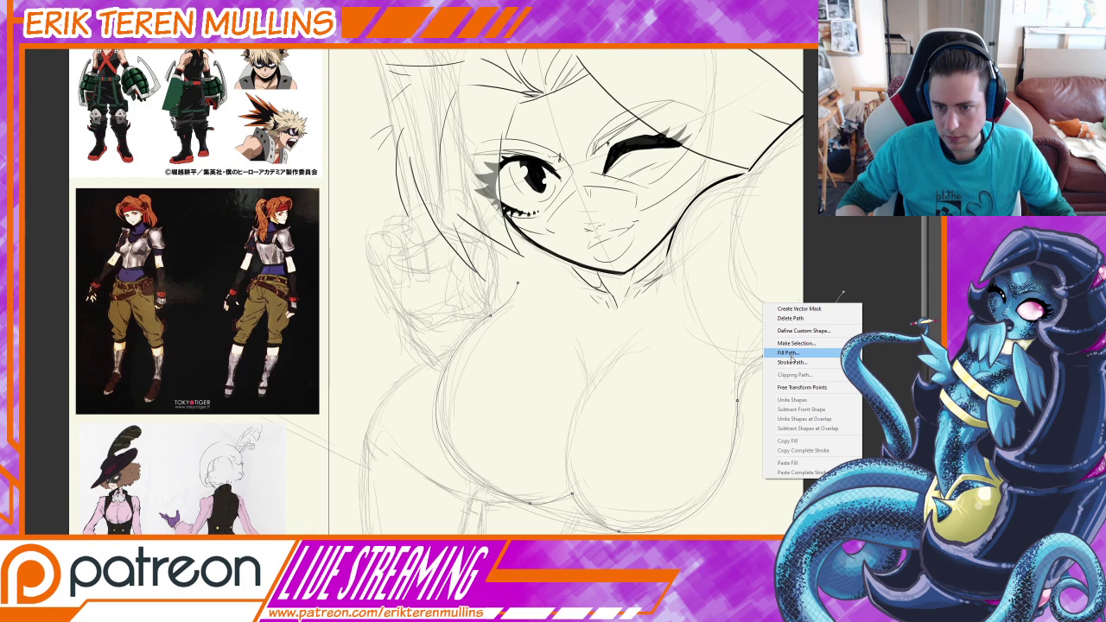
pyautogui.click(791, 361)
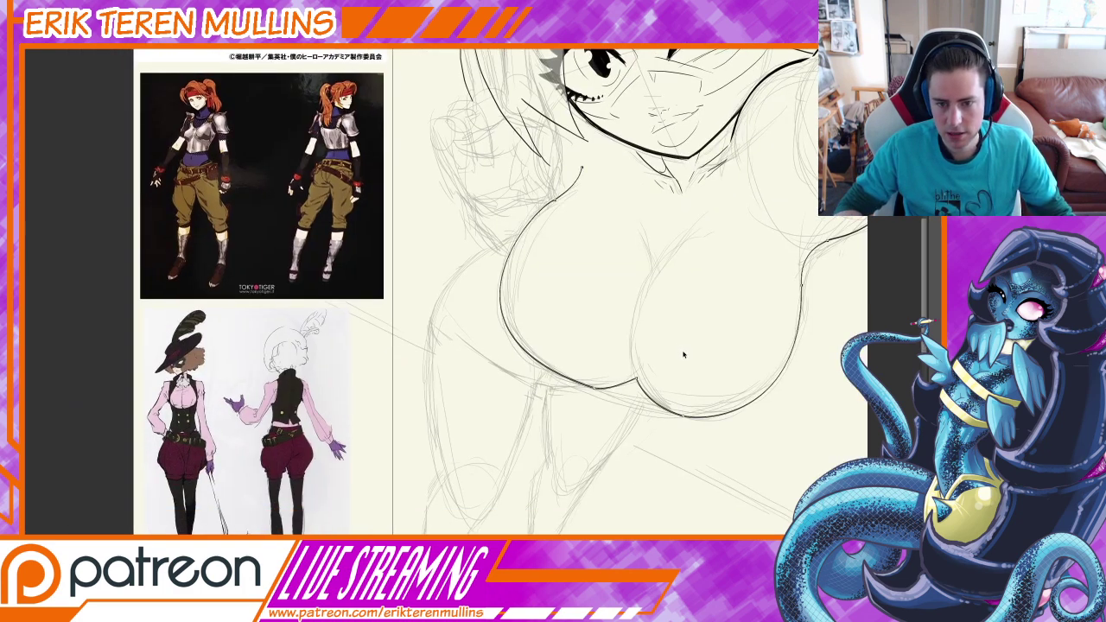
pyautogui.hotkey('ctrl', 'z')
# Try reshaping the lower curve of the open-eye side's breast path, and delete that part of the path
pyautogui.click(595, 390)
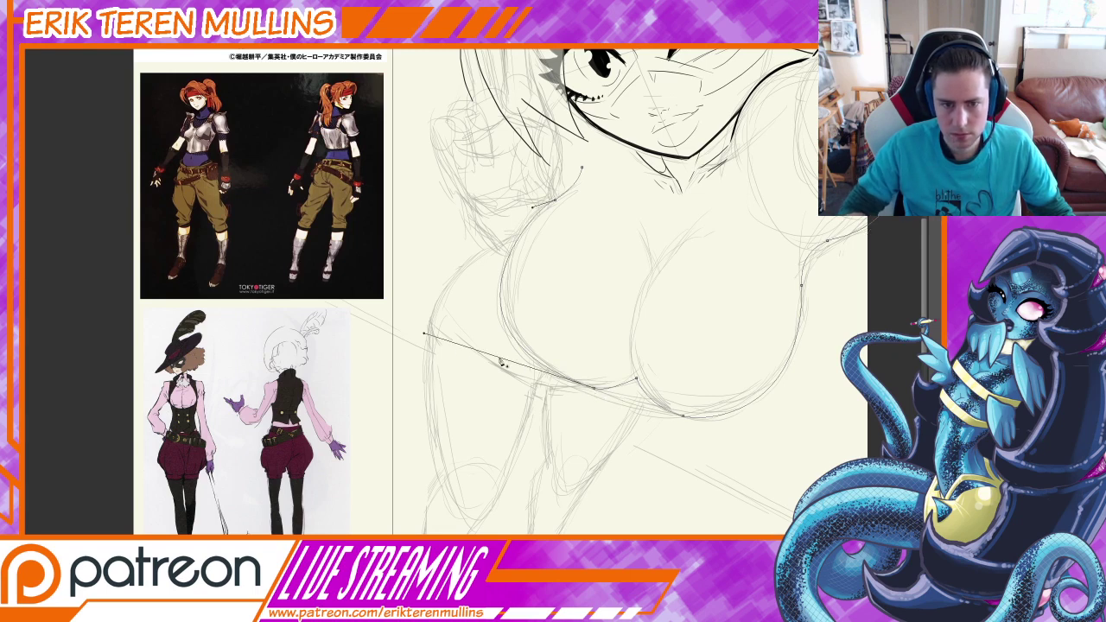
pyautogui.moveTo(423, 334); pyautogui.dragTo(439, 373)
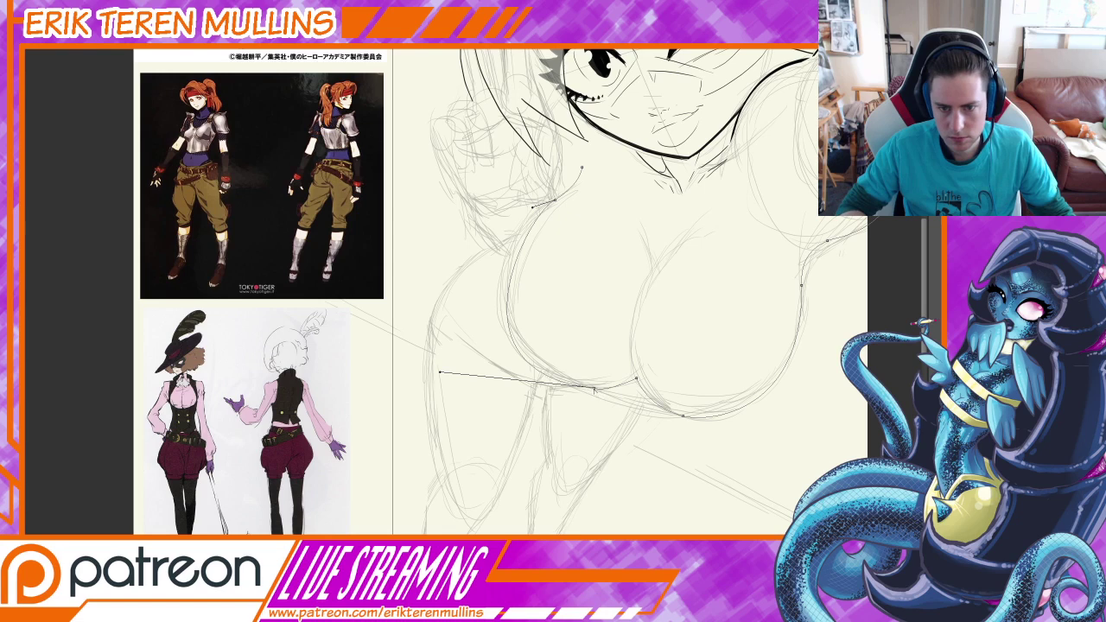
pyautogui.moveTo(594, 389)
pyautogui.mouseDown()
pyautogui.moveTo(625, 393)
pyautogui.moveTo(539, 371)
pyautogui.moveTo(600, 418)
pyautogui.moveTo(596, 406)
pyautogui.mouseUp()
pyautogui.hotkey('ctrl', 'z')
pyautogui.moveTo(543, 368); pyautogui.dragTo(529, 357)
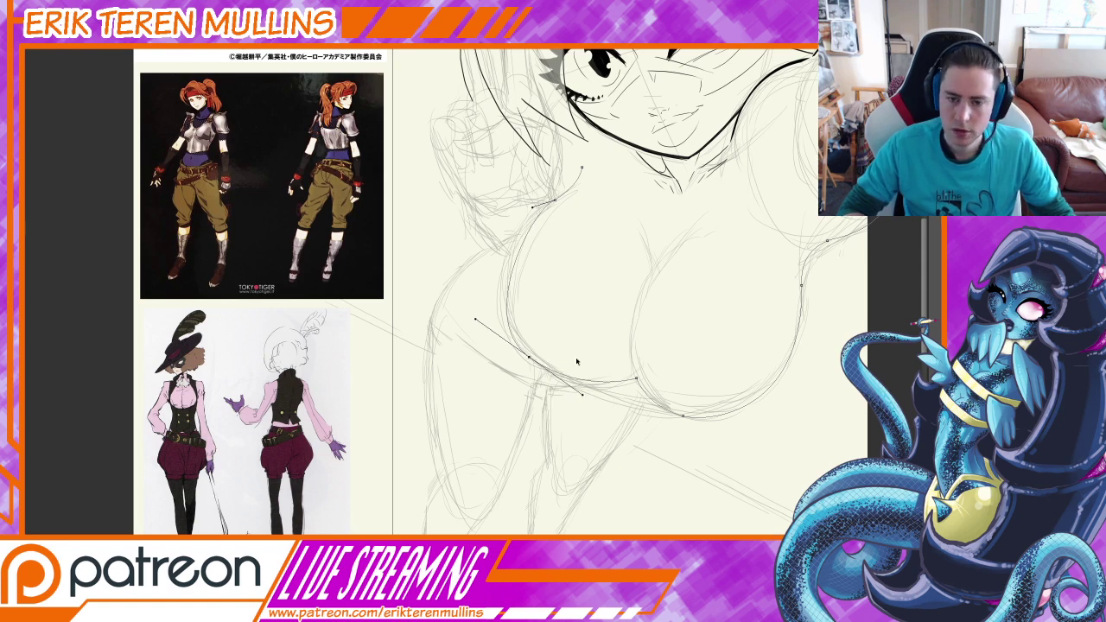
pyautogui.hotkey('ctrl', 'z')
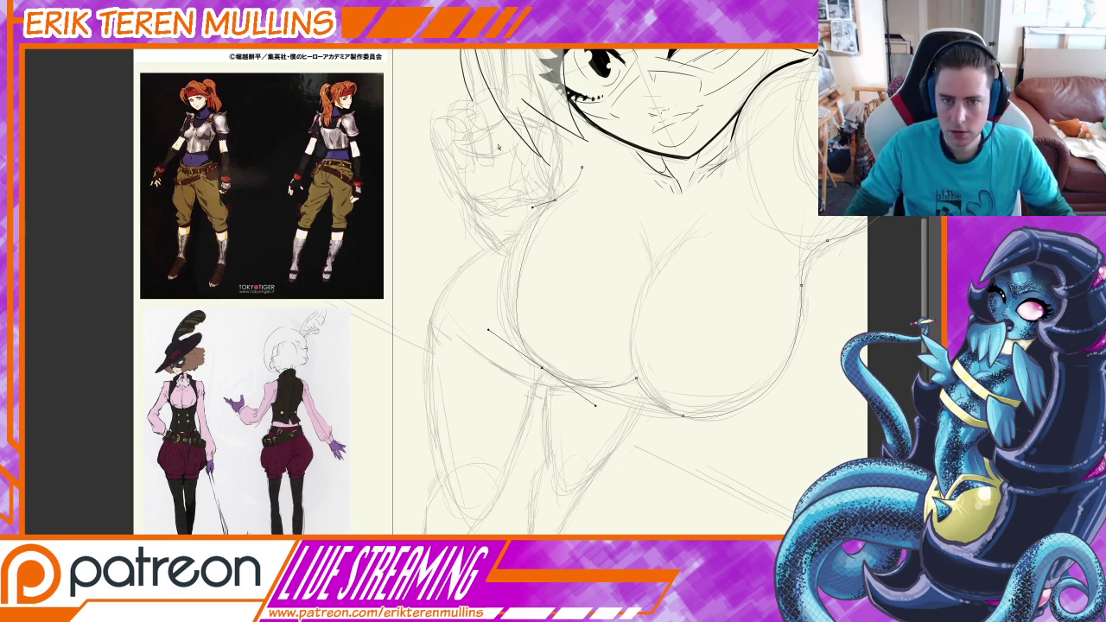
pyautogui.moveTo(496, 143); pyautogui.dragTo(611, 444)
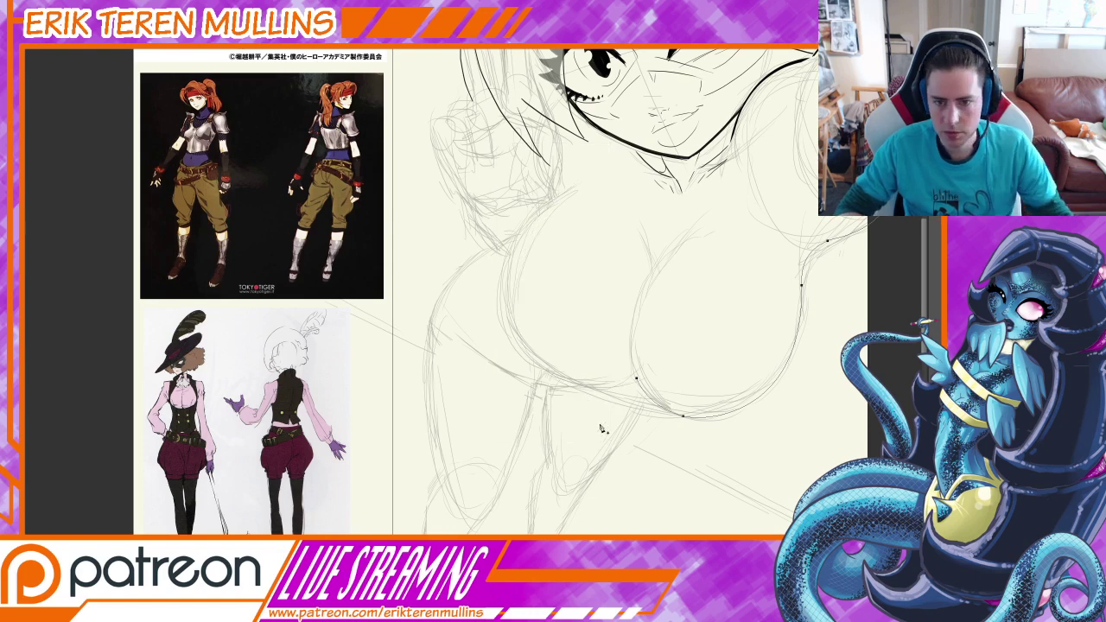
# Ink the winking side's breast outline and underarm line by stroking the path twice with the Brush, and delete the path
pyautogui.rightClick(707, 332)
pyautogui.click(751, 392)
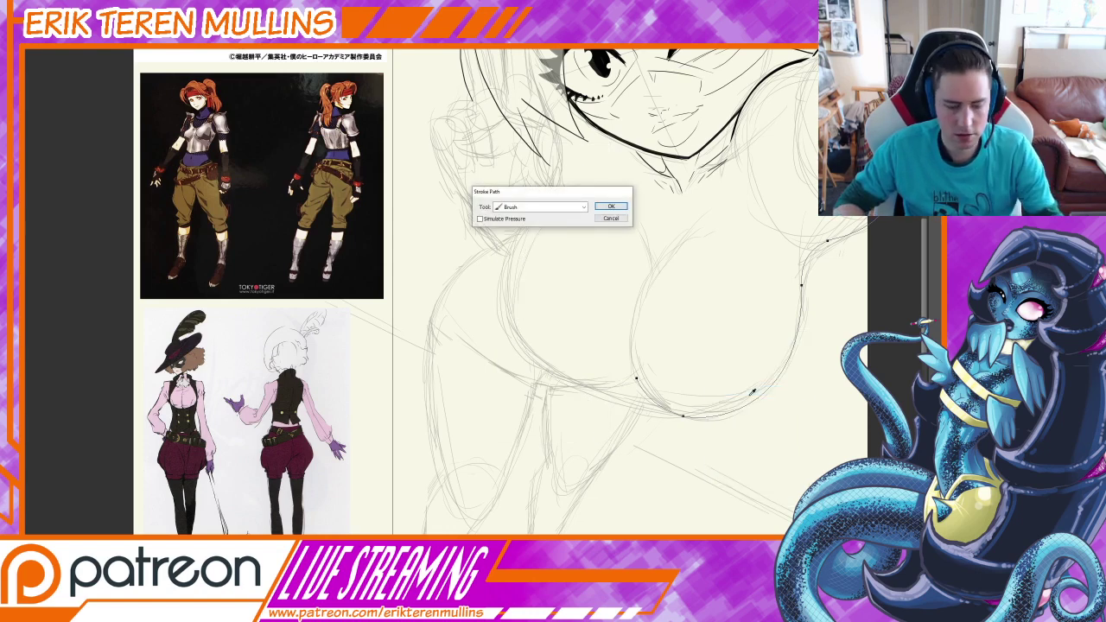
pyautogui.press('Return')
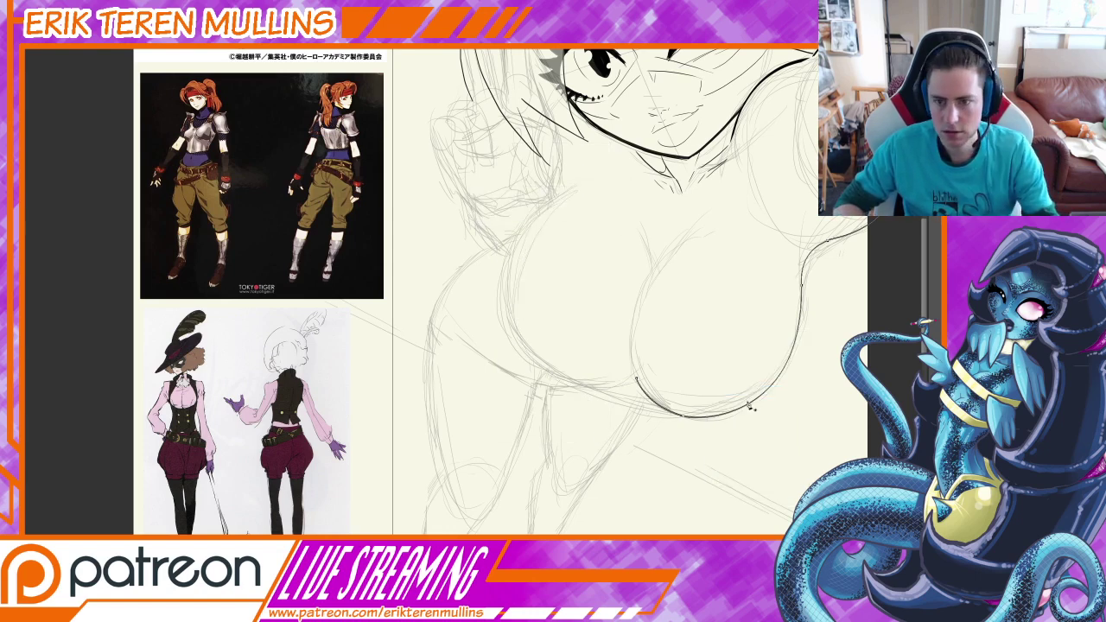
pyautogui.rightClick(704, 366)
pyautogui.click(724, 421)
pyautogui.press('Return')
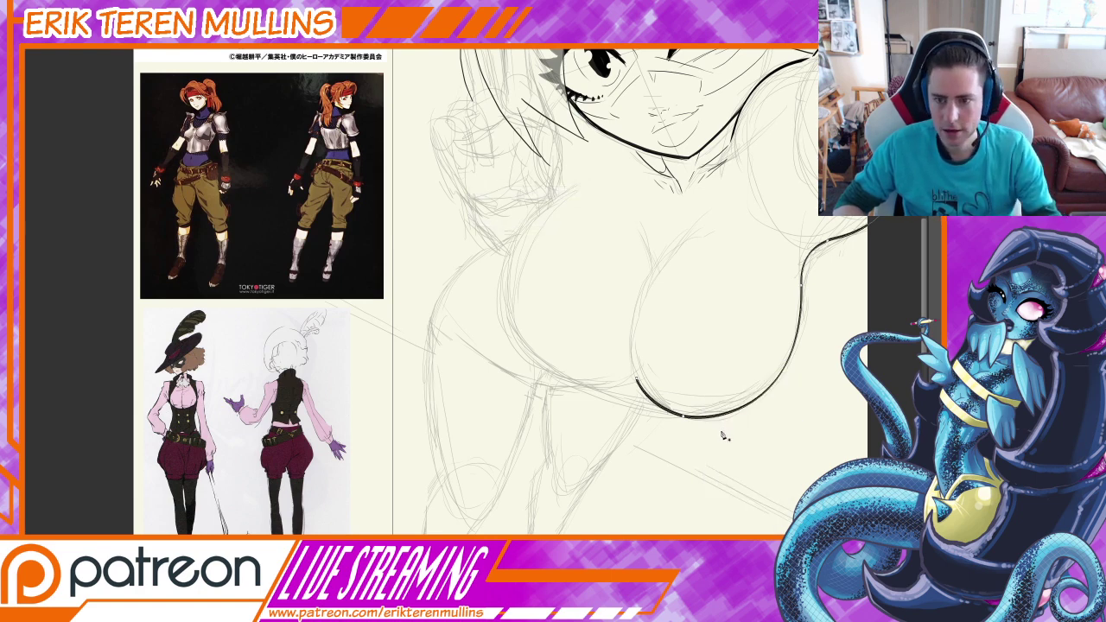
pyautogui.press('BackSpace')
pyautogui.press('BackSpace')
pyautogui.hotkey('ctrl', 'z')
# Rotate the canvas and draw a curved pen path around the open-eye side's breast down to the inked line at the cleavage base
pyautogui.moveTo(587, 338); pyautogui.dragTo(587, 340)
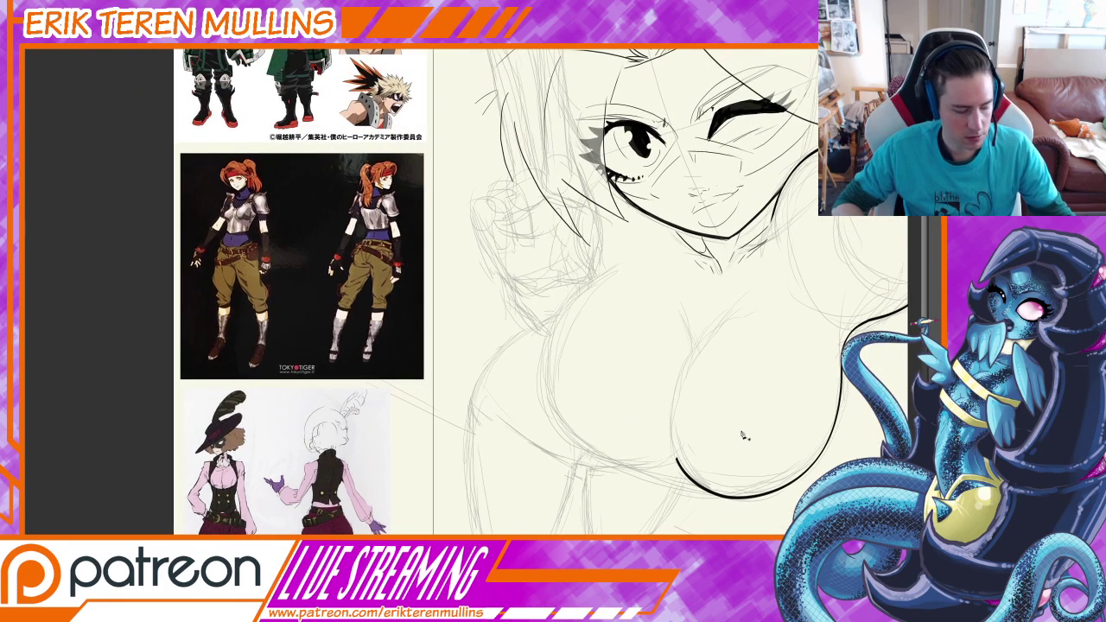
pyautogui.press('r')
pyautogui.moveTo(748, 436); pyautogui.dragTo(766, 267)
pyautogui.press('space')
pyautogui.moveTo(654, 325); pyautogui.dragTo(627, 405)
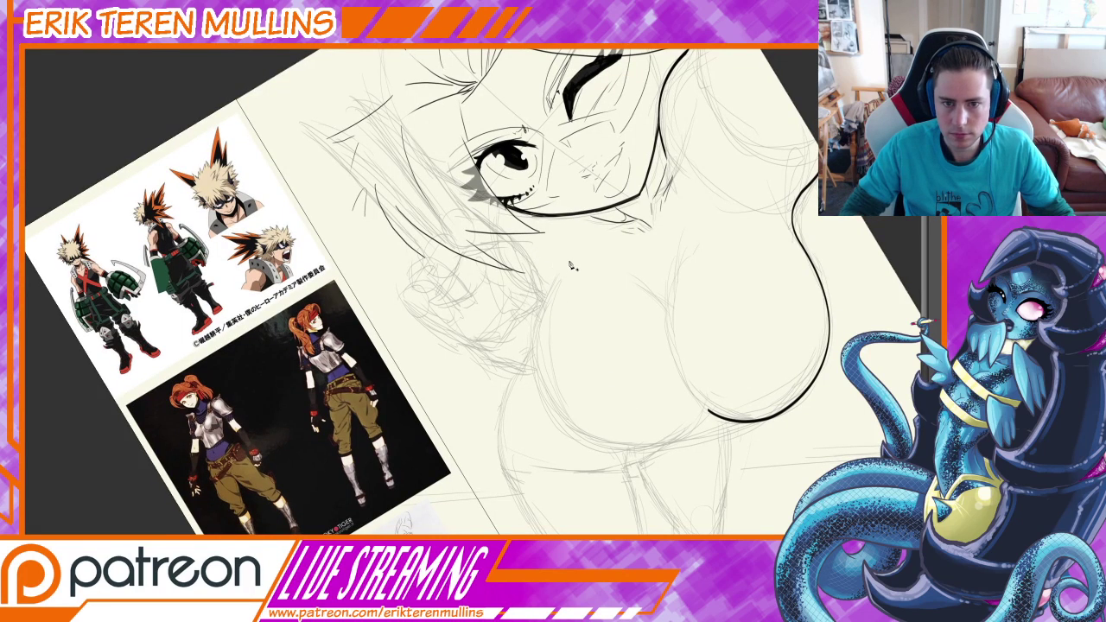
pyautogui.moveTo(565, 261); pyautogui.dragTo(549, 279)
pyautogui.moveTo(573, 431); pyautogui.dragTo(648, 475)
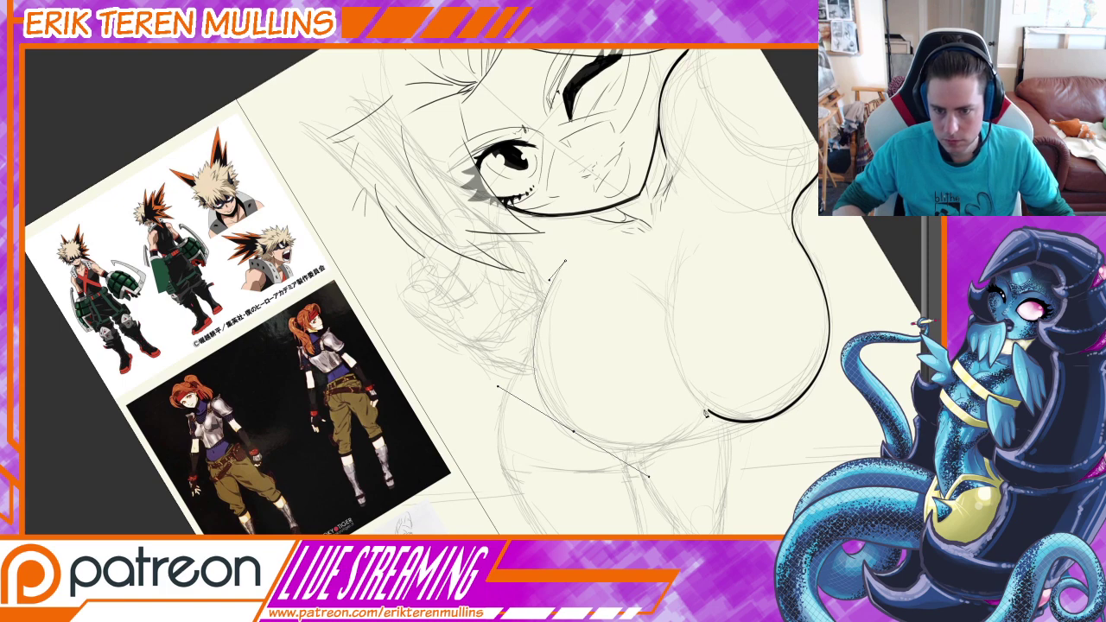
pyautogui.moveTo(704, 413); pyautogui.dragTo(708, 398)
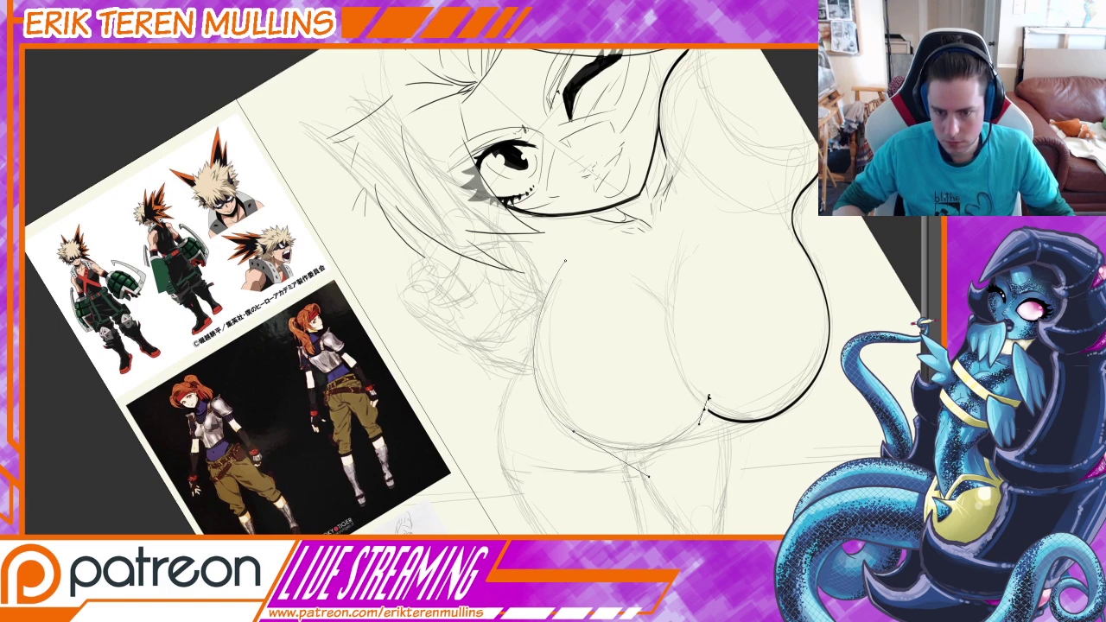
# Refine the new breast path's underside by shifting its lower anchor and shortening the handle towards the cleavage
pyautogui.moveTo(577, 434); pyautogui.dragTo(586, 436)
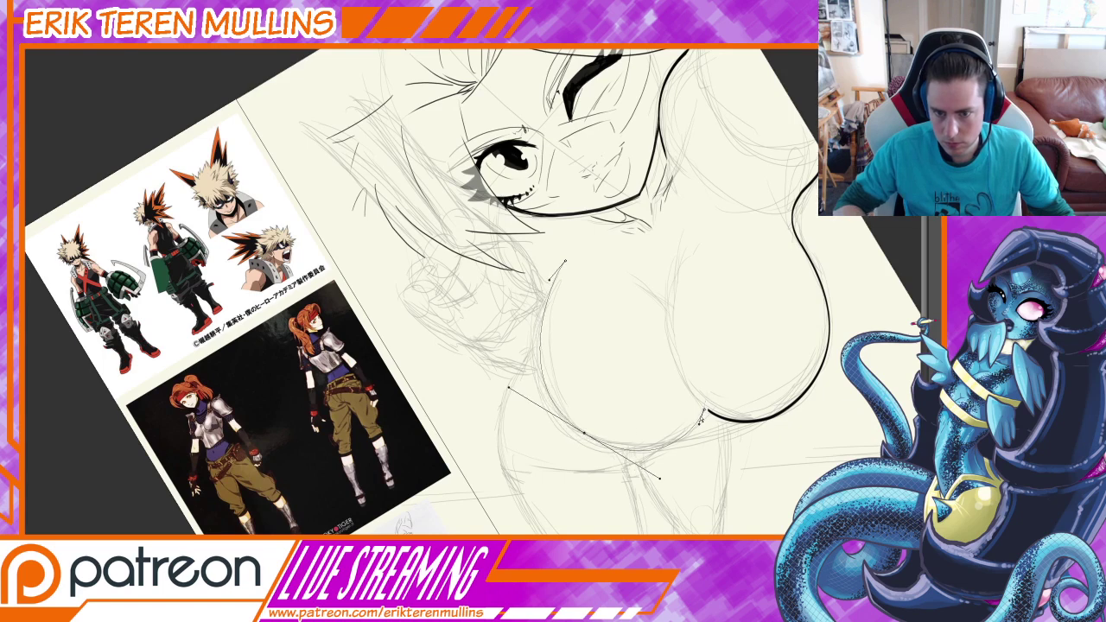
pyautogui.rightClick(731, 386)
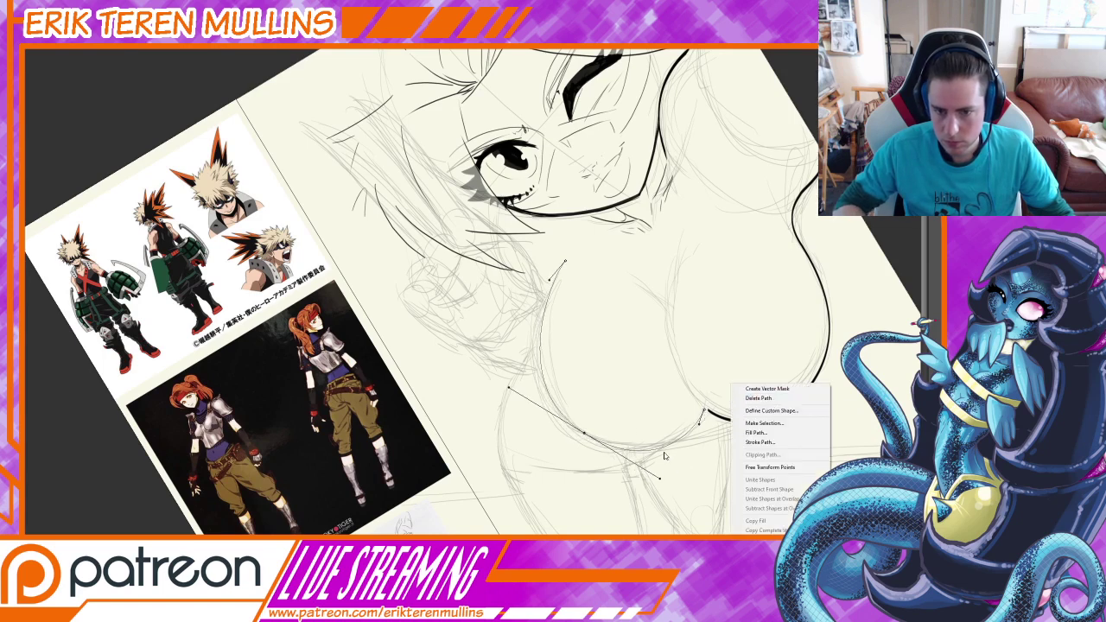
pyautogui.click(666, 473)
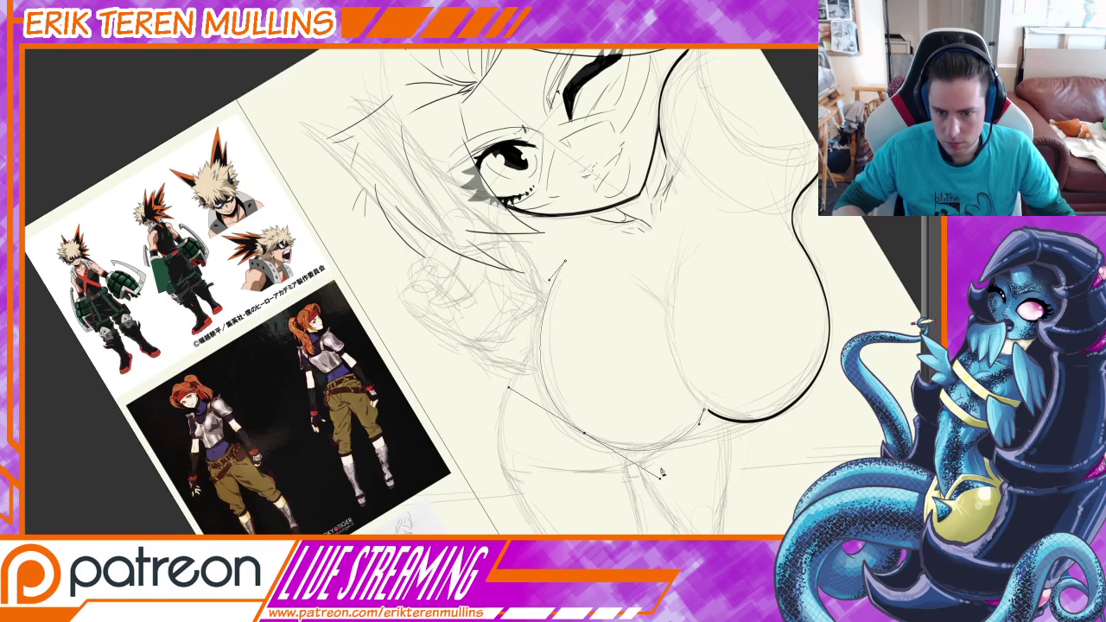
pyautogui.moveTo(661, 479); pyautogui.dragTo(648, 467)
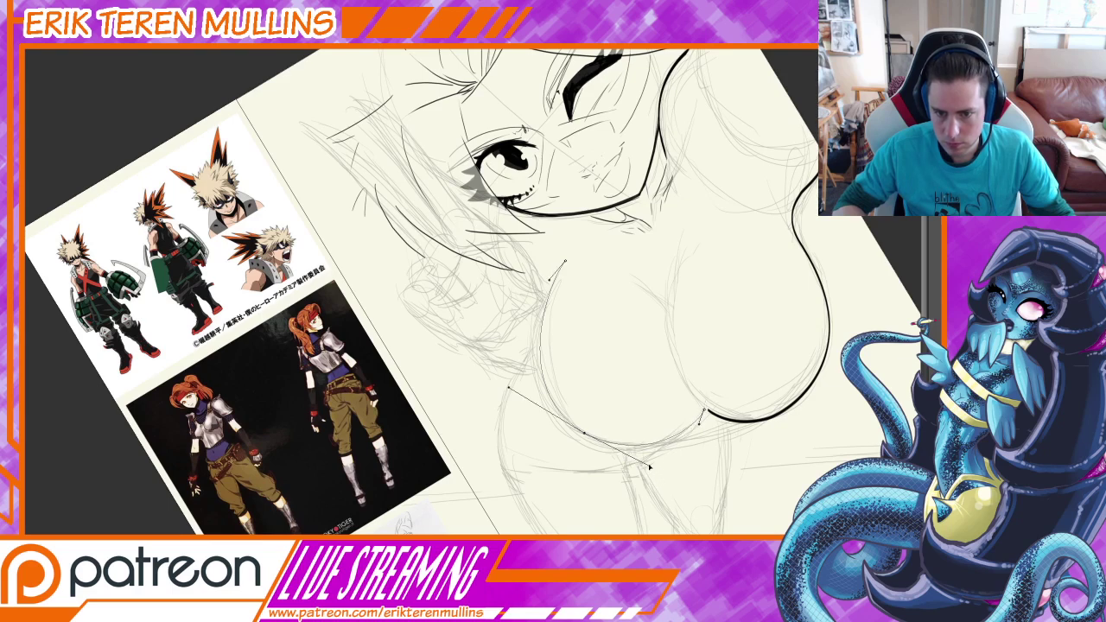
pyautogui.click(680, 474)
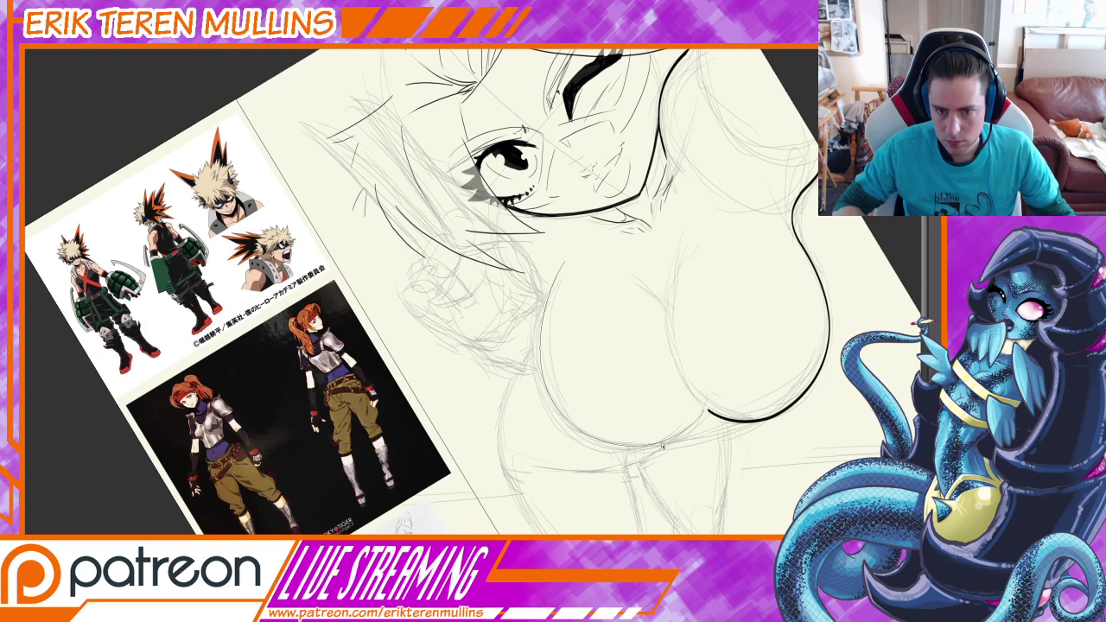
# Ink the open-eye side's breast outline by stroking its path with the Brush, and delete the path
pyautogui.rightClick(721, 393)
pyautogui.click(748, 446)
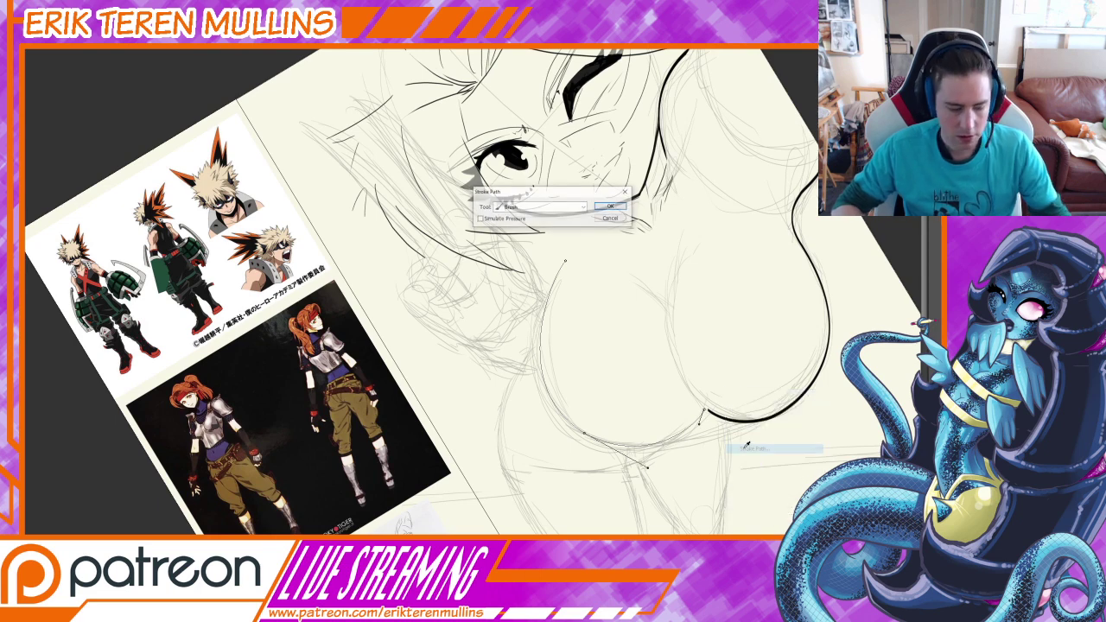
pyautogui.press('Return')
pyautogui.press('Delete')
pyautogui.press('Delete')
# Straighten the rotated canvas and examine the inked chest outline against the whole figure sketch
pyautogui.moveTo(718, 453); pyautogui.dragTo(636, 443)
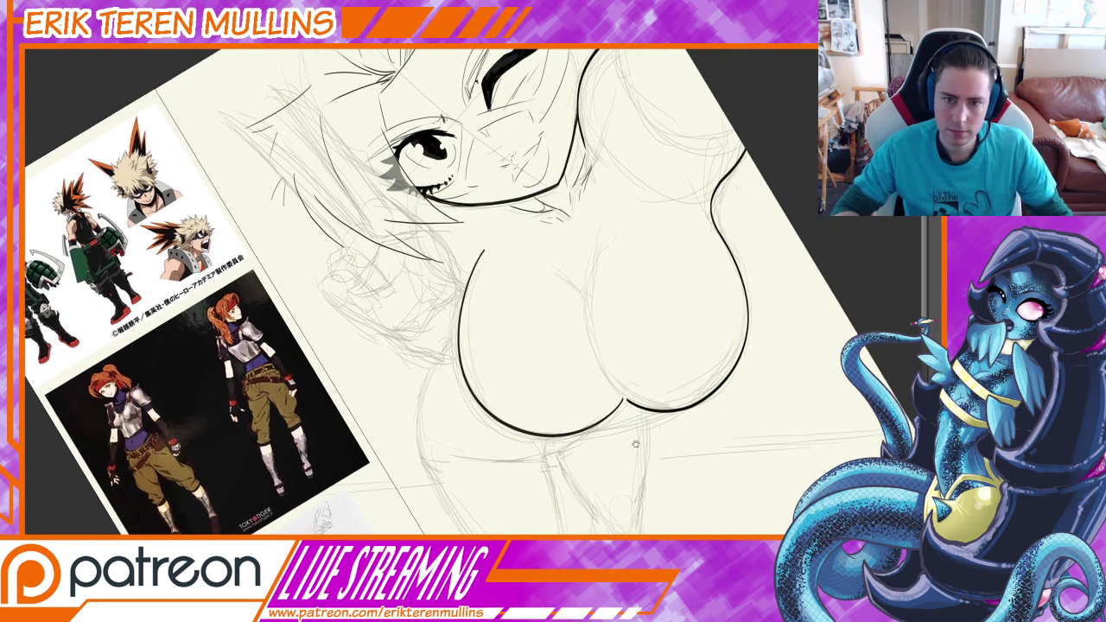
pyautogui.press('r')
pyautogui.moveTo(741, 432); pyautogui.dragTo(641, 514)
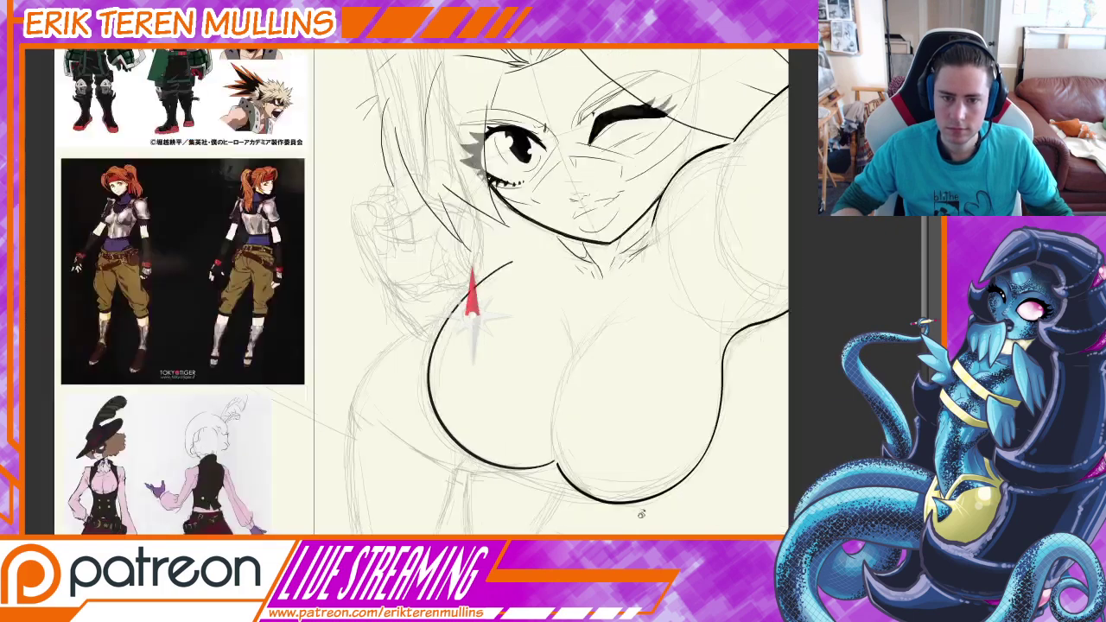
pyautogui.scroll(-5, 641, 513)
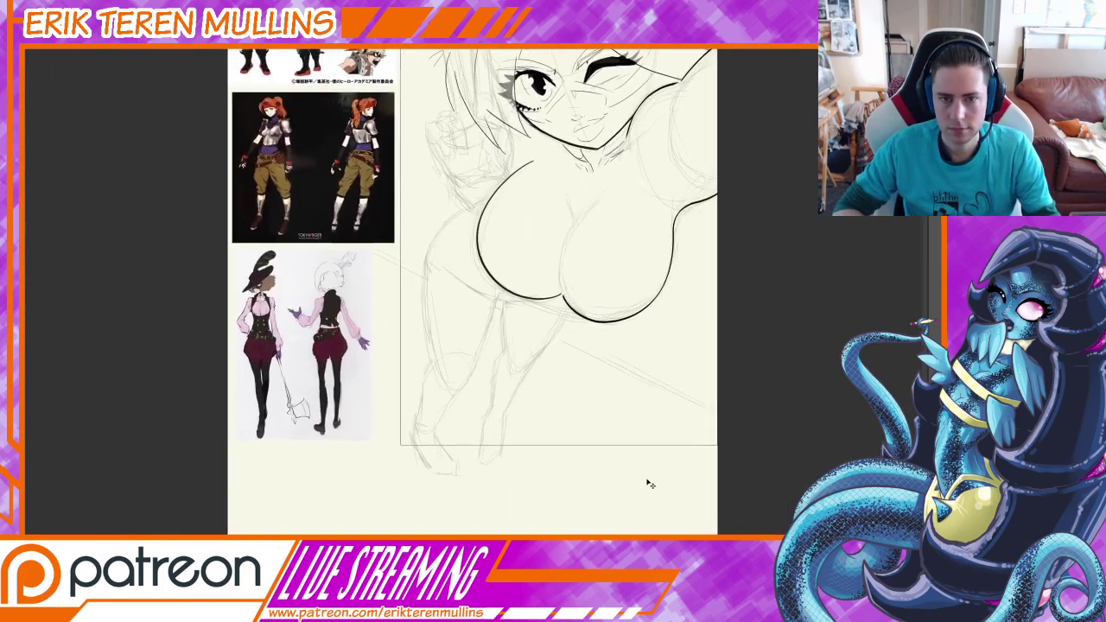
pyautogui.hotkey('ctrl', '+')
pyautogui.moveTo(493, 169); pyautogui.dragTo(633, 403)
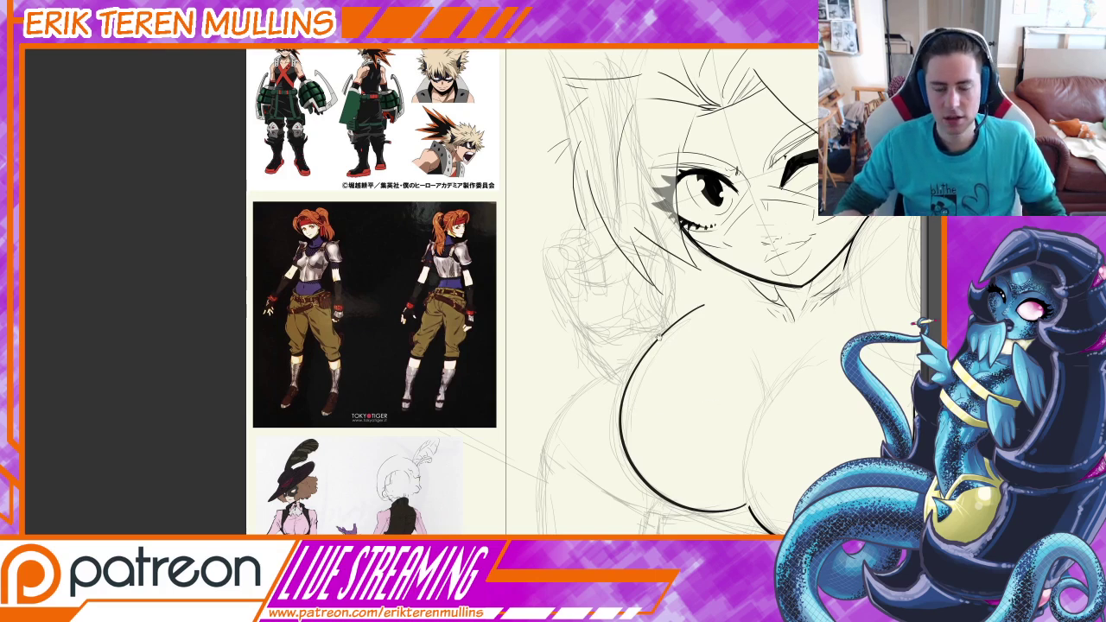
pyautogui.scroll(-3, 670, 371)
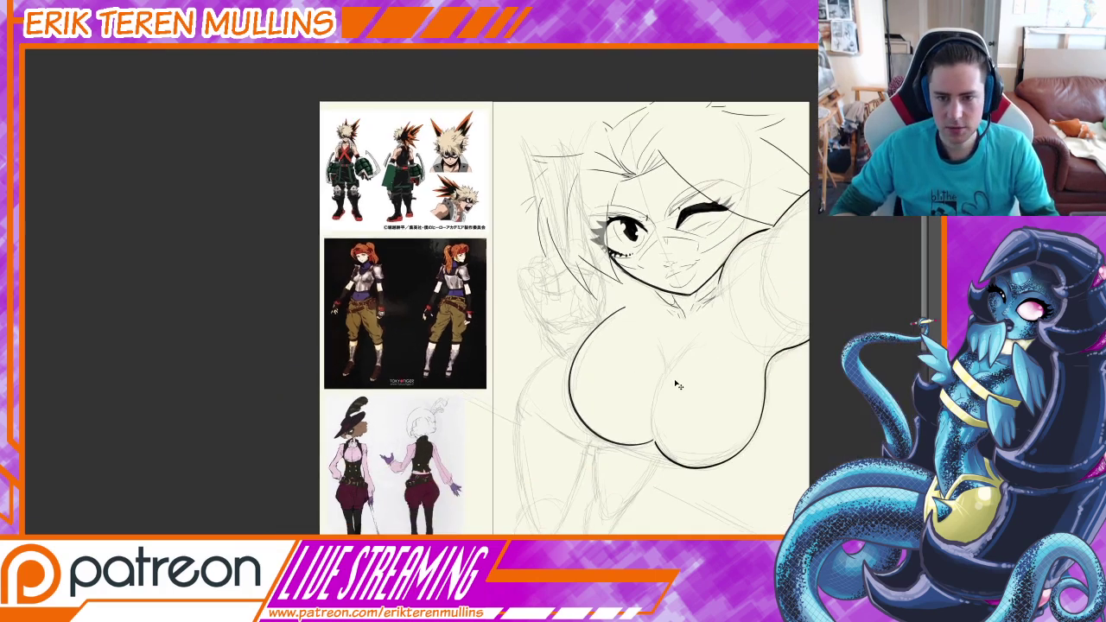
pyautogui.moveTo(710, 378); pyautogui.dragTo(688, 334)
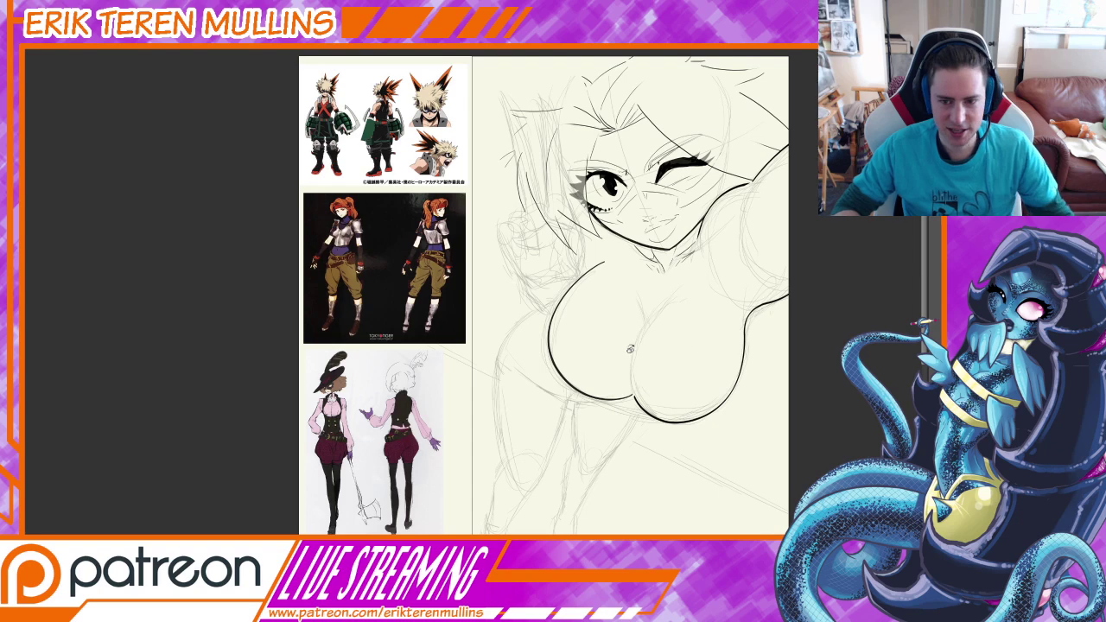
# Rotate the canvas and begin a curved pen path along the open-eye side's hip, starting beside the inked breast outline
pyautogui.moveTo(581, 377); pyautogui.dragTo(684, 369)
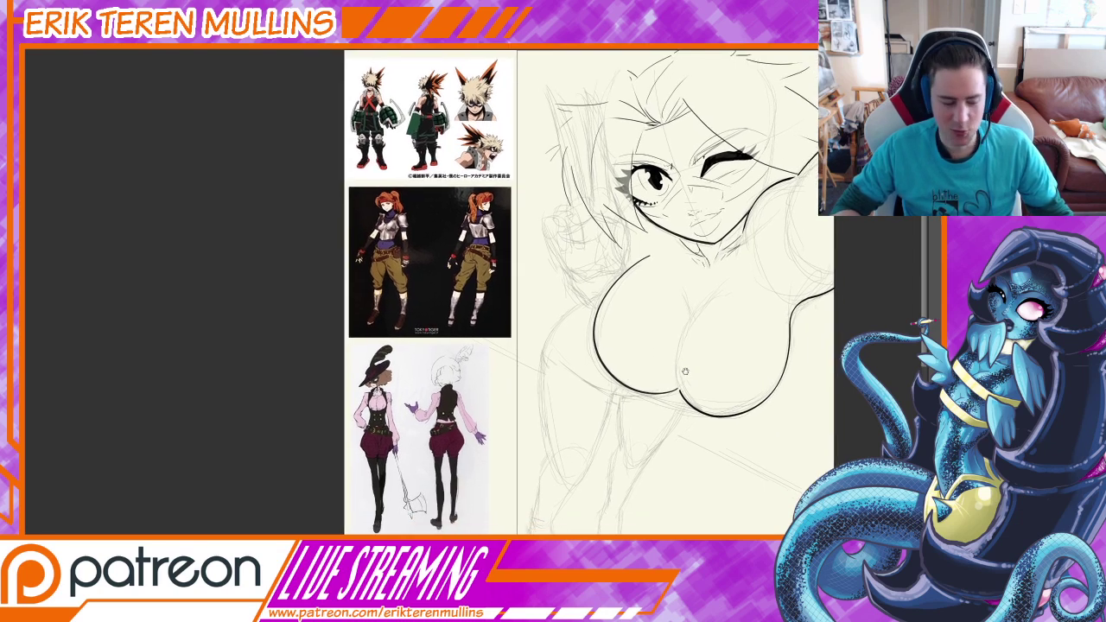
pyautogui.hotkey('ctrl', '+')
pyautogui.hotkey('ctrl', '+')
pyautogui.moveTo(784, 428); pyautogui.dragTo(718, 401)
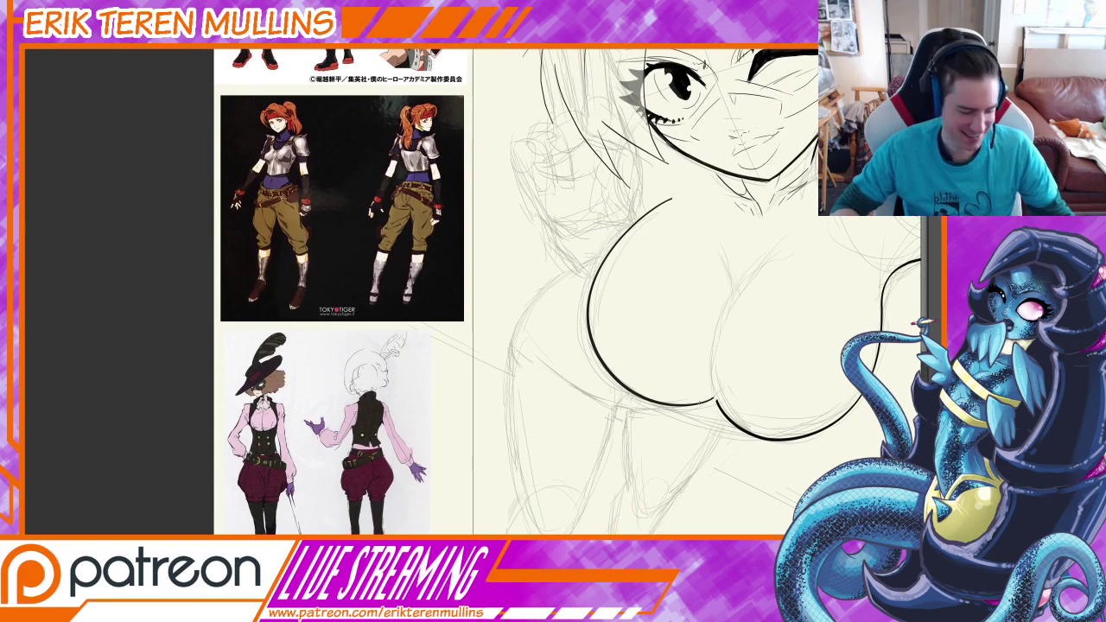
pyautogui.moveTo(905, 444); pyautogui.dragTo(746, 316)
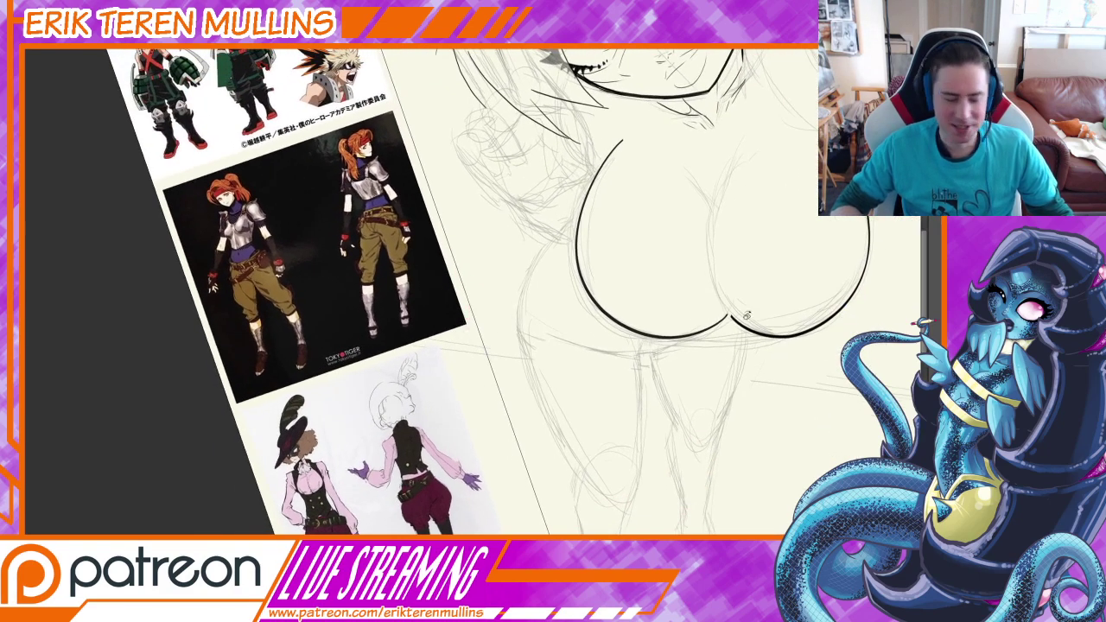
pyautogui.moveTo(570, 346); pyautogui.dragTo(648, 413)
pyautogui.moveTo(658, 331); pyautogui.dragTo(658, 228)
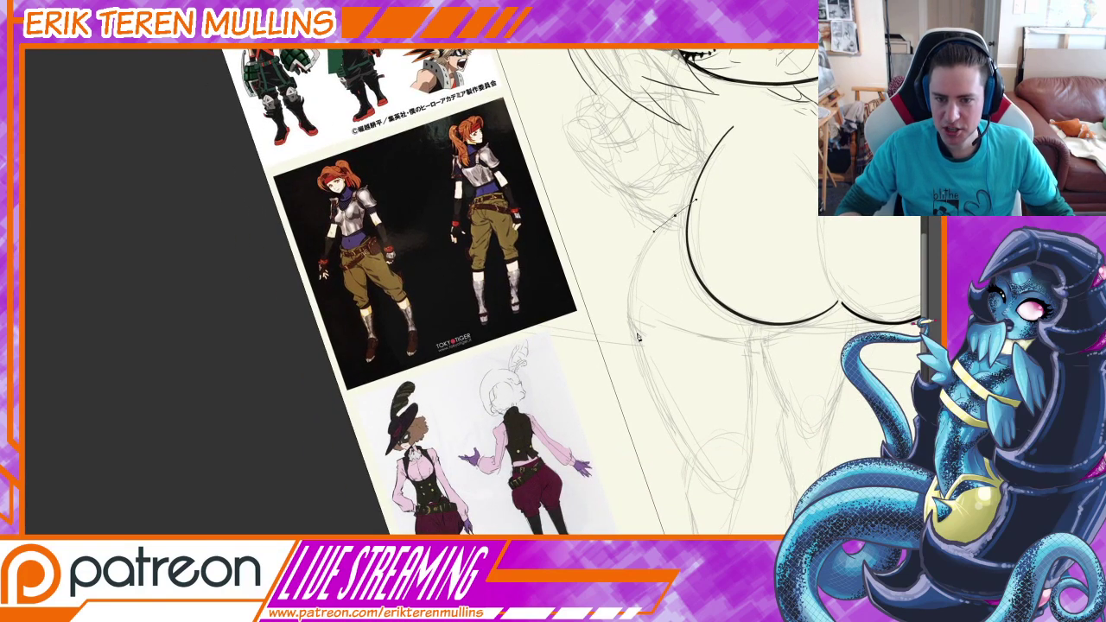
pyautogui.moveTo(630, 317); pyautogui.dragTo(639, 367)
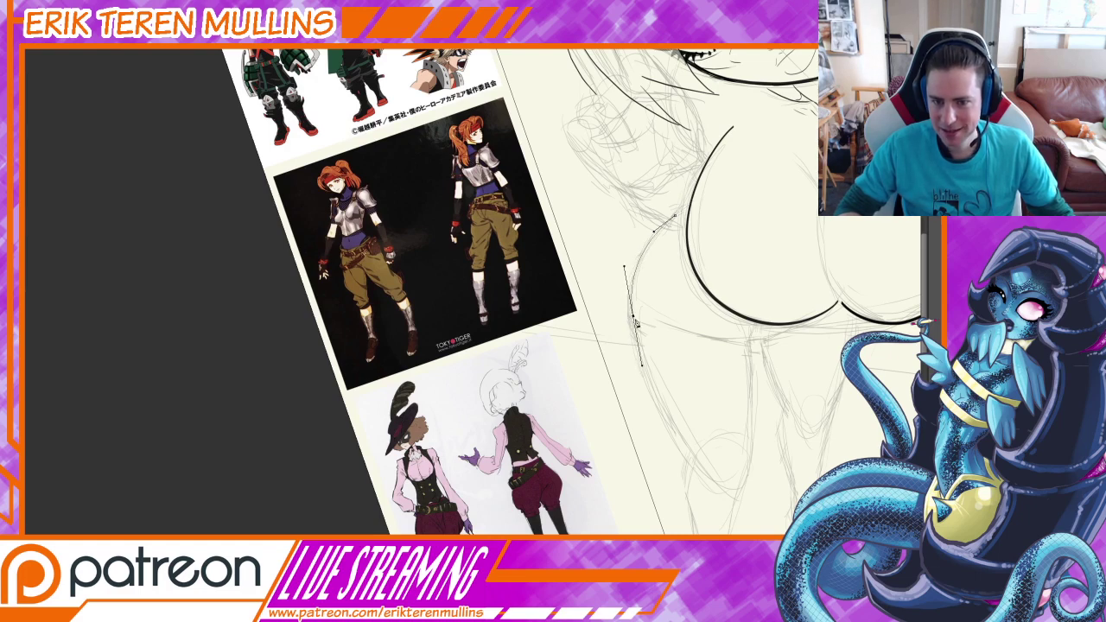
# Extend the hip path down the outer thigh, around the knee and along the shin to the ankle
pyautogui.moveTo(692, 464); pyautogui.dragTo(586, 357)
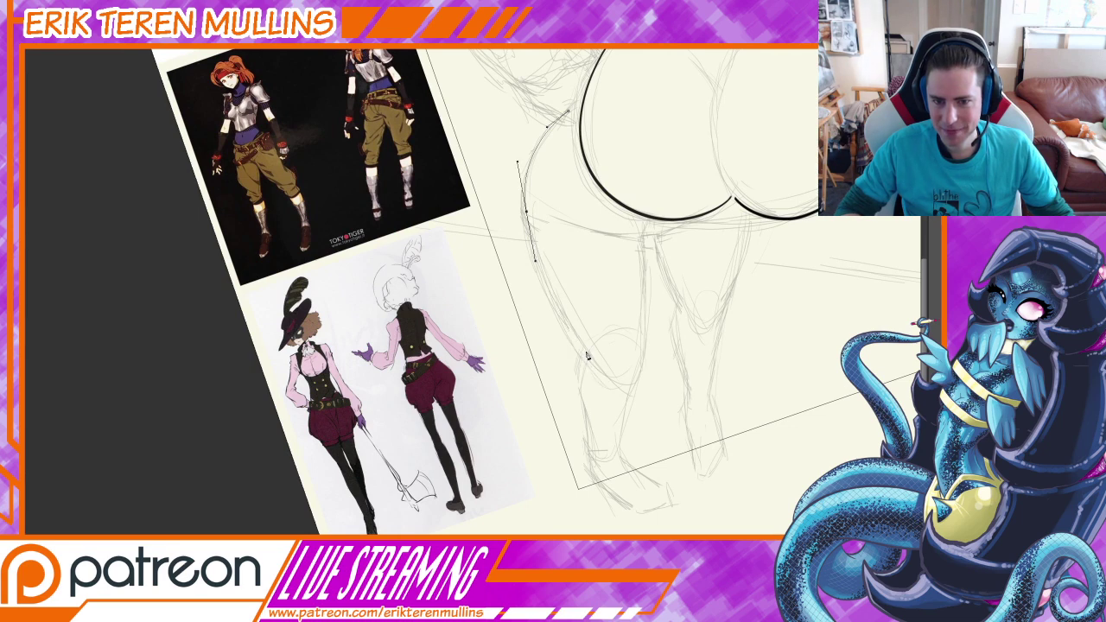
pyautogui.moveTo(586, 352); pyautogui.dragTo(591, 359)
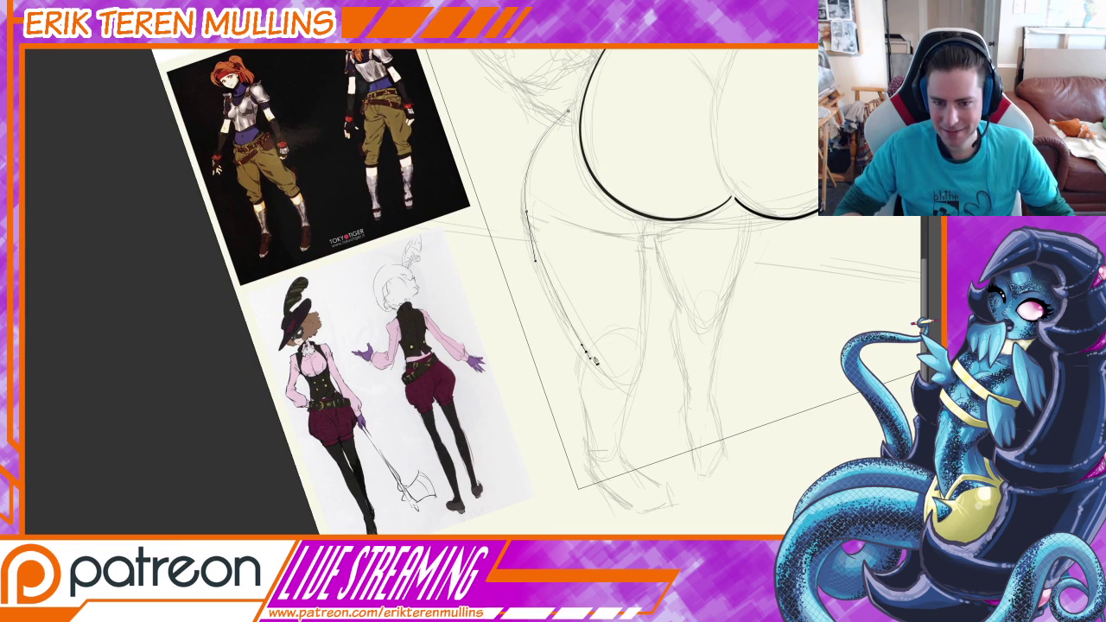
pyautogui.click(580, 404)
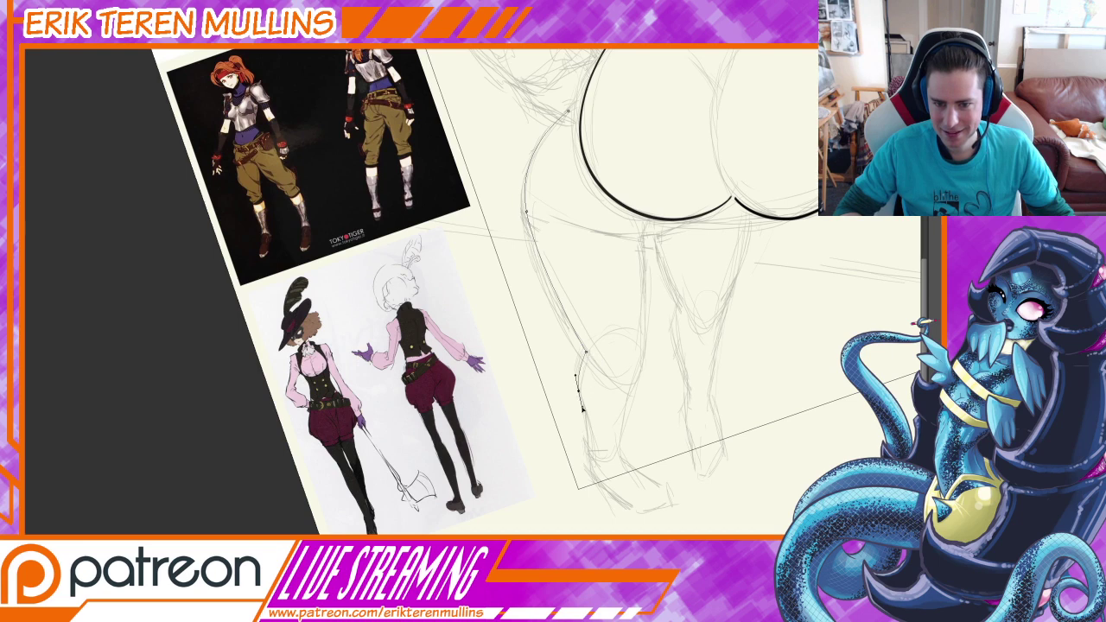
pyautogui.click(588, 460)
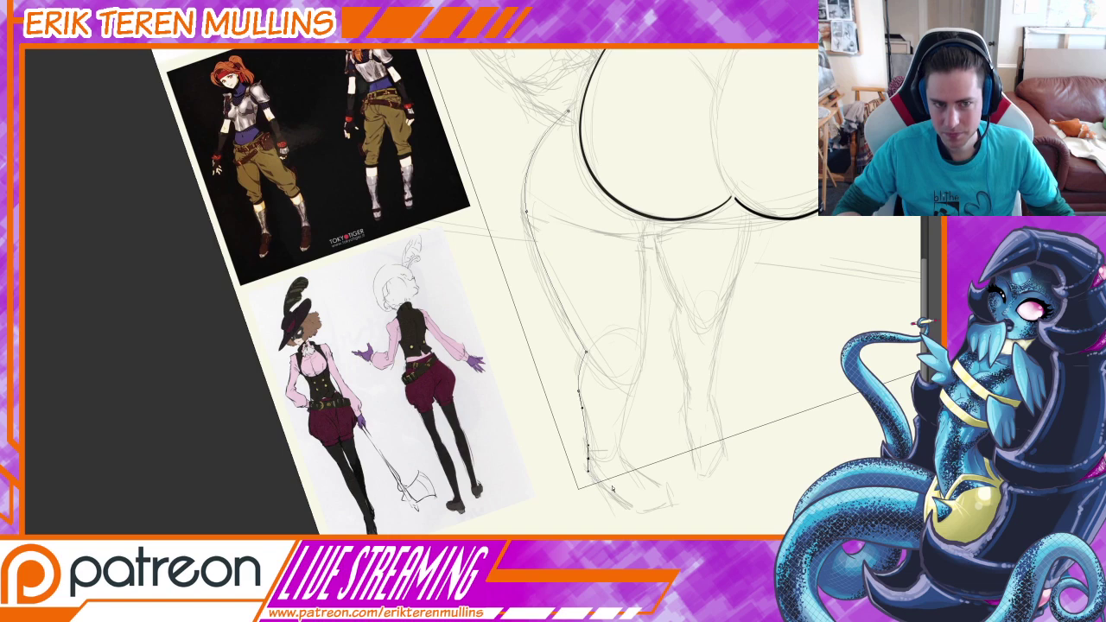
# Try to ink the hip and outer leg contour by stroking its path with the Brush
pyautogui.moveTo(642, 307)
pyautogui.mouseDown()
pyautogui.moveTo(666, 434)
pyautogui.moveTo(640, 302)
pyautogui.mouseUp()
pyautogui.rightClick(661, 394)
pyautogui.click(685, 452)
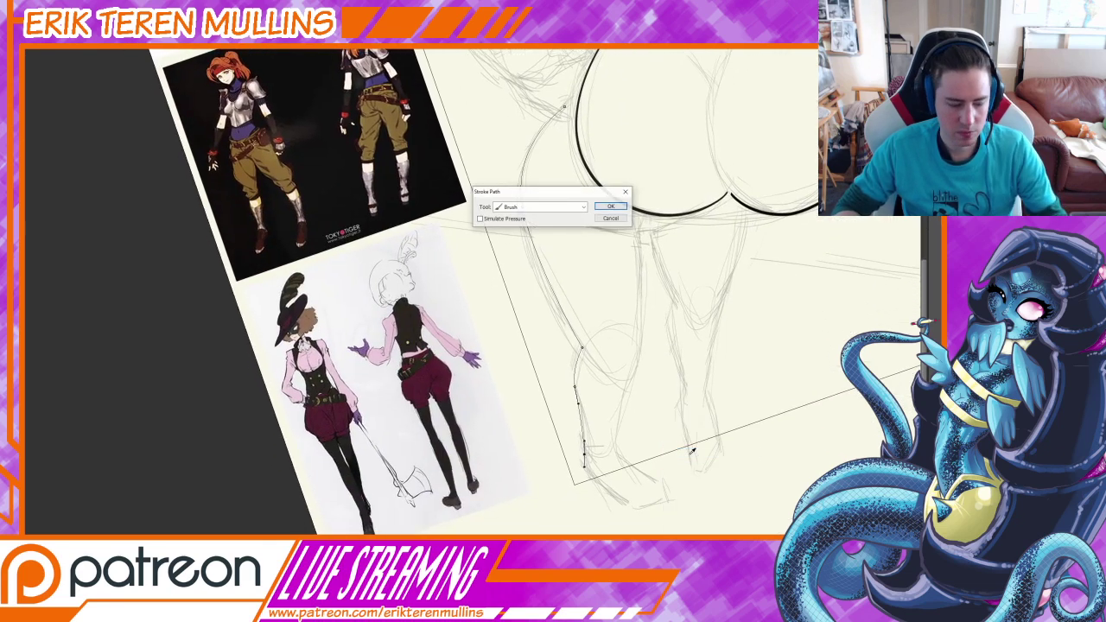
pyautogui.press('Return')
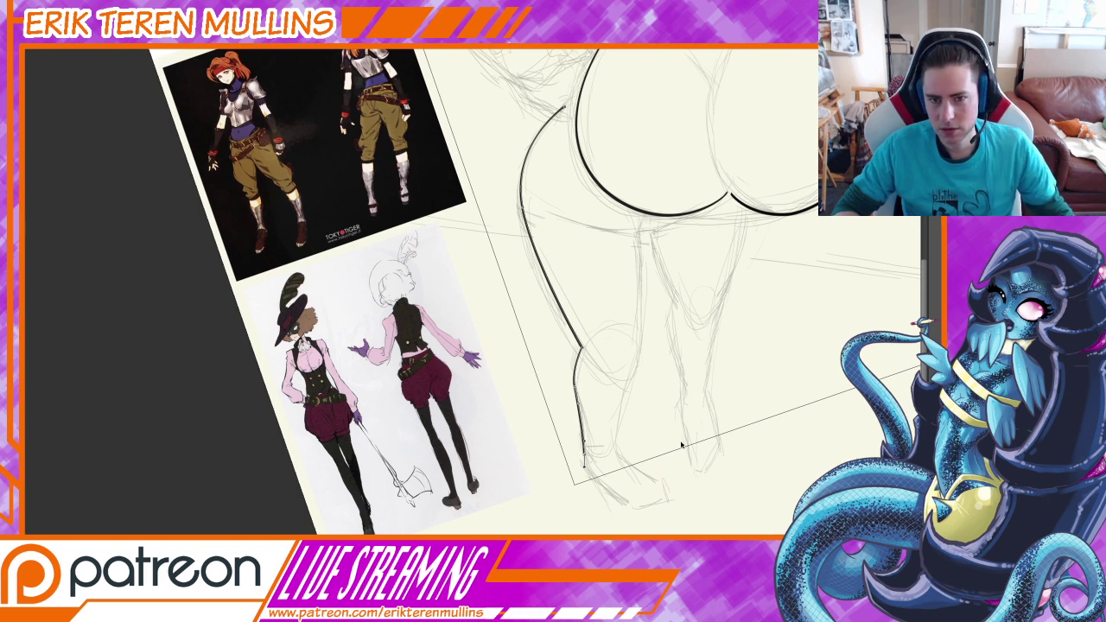
# Undo the stroked hip and leg line together with its path
pyautogui.hotkey('ctrl', 'z')
pyautogui.hotkey('ctrl', 'z')
pyautogui.hotkey('ctrl', 'z')
pyautogui.hotkey('ctrl', 'z')
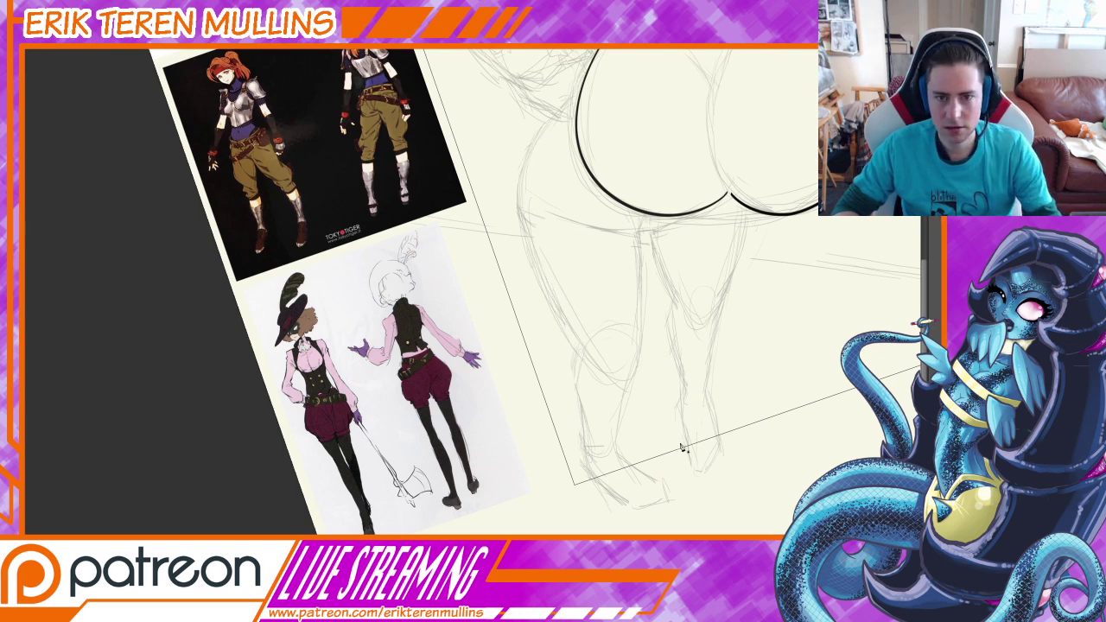
# Shorten and taper the upper end of the open-eye side's breast outline with the Eraser, redoing the first attempt
pyautogui.moveTo(671, 192); pyautogui.dragTo(657, 425)
pyautogui.hotkey('ctrl', '-')
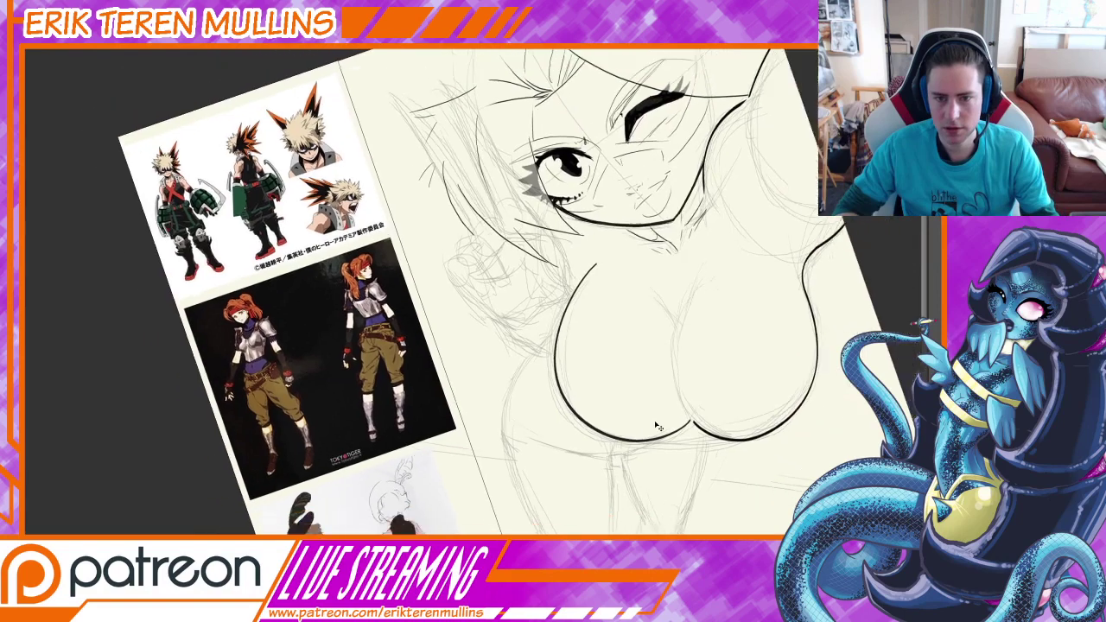
pyautogui.hotkey('ctrl', '+')
pyautogui.moveTo(694, 351); pyautogui.dragTo(627, 369)
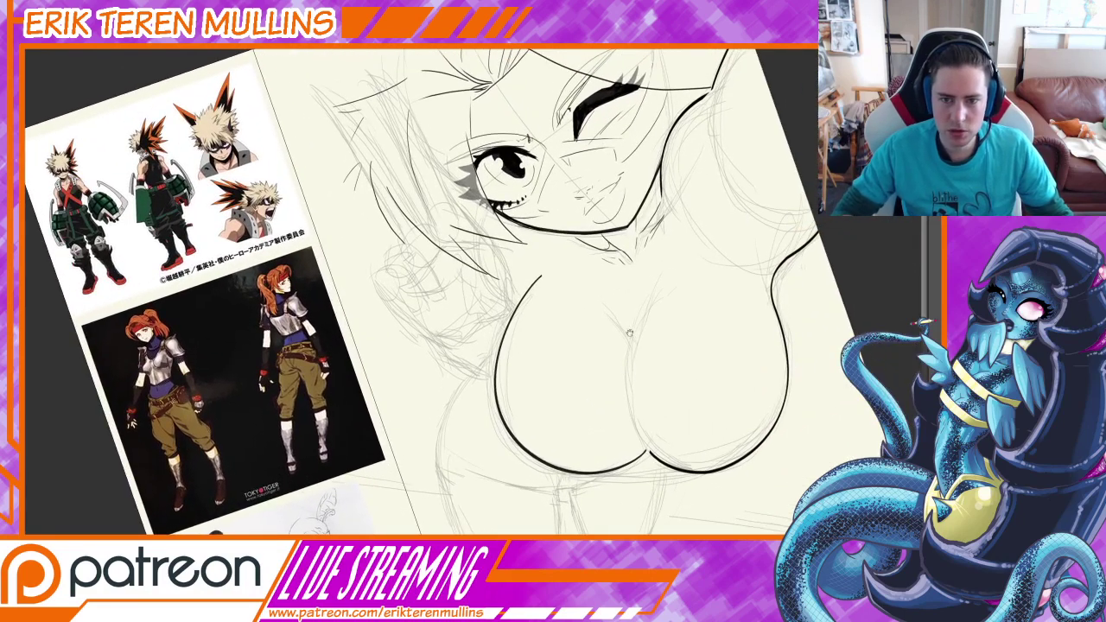
pyautogui.moveTo(664, 292); pyautogui.dragTo(664, 339)
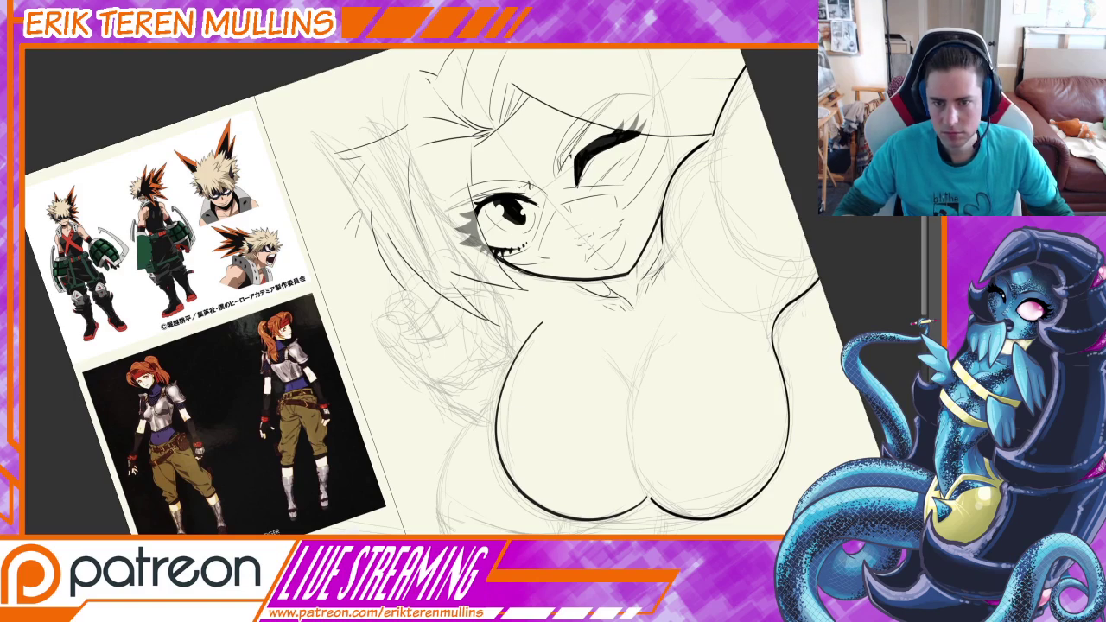
pyautogui.rightClick(660, 266)
pyautogui.press('Return')
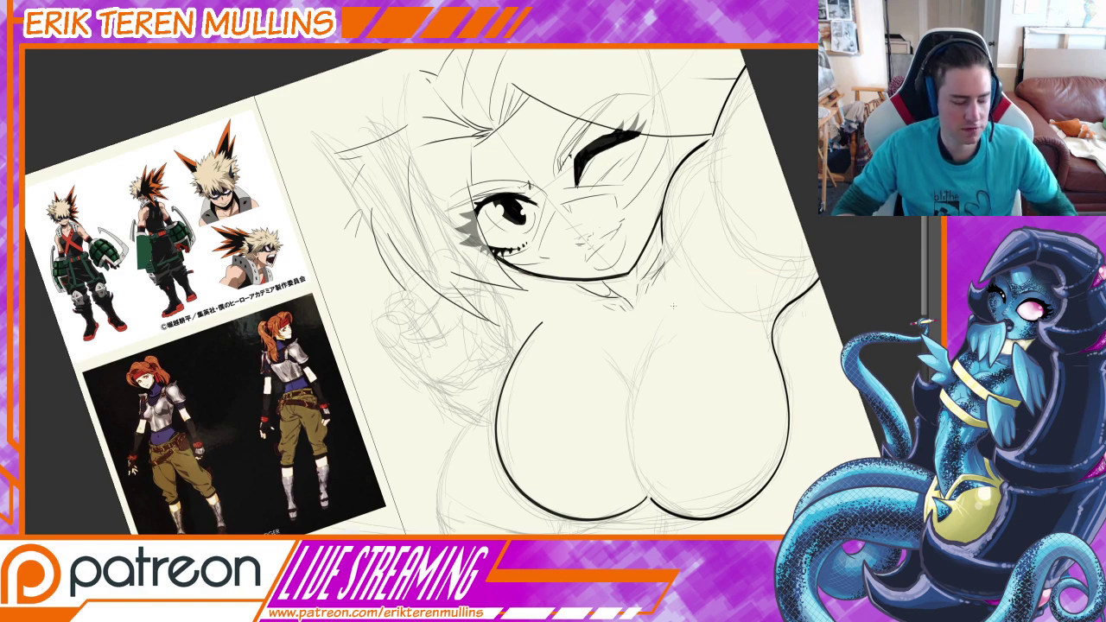
pyautogui.scroll(2, 679, 311)
pyautogui.moveTo(651, 314); pyautogui.dragTo(621, 302)
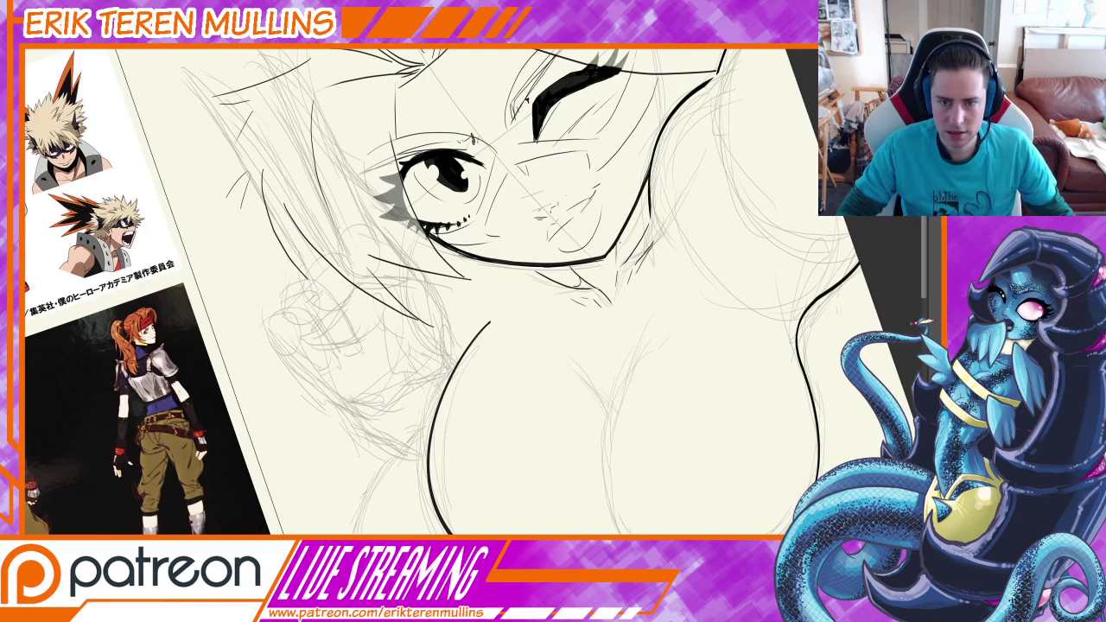
pyautogui.moveTo(637, 430); pyautogui.dragTo(633, 263)
pyautogui.moveTo(498, 156); pyautogui.dragTo(464, 276)
pyautogui.hotkey('ctrl', 'z')
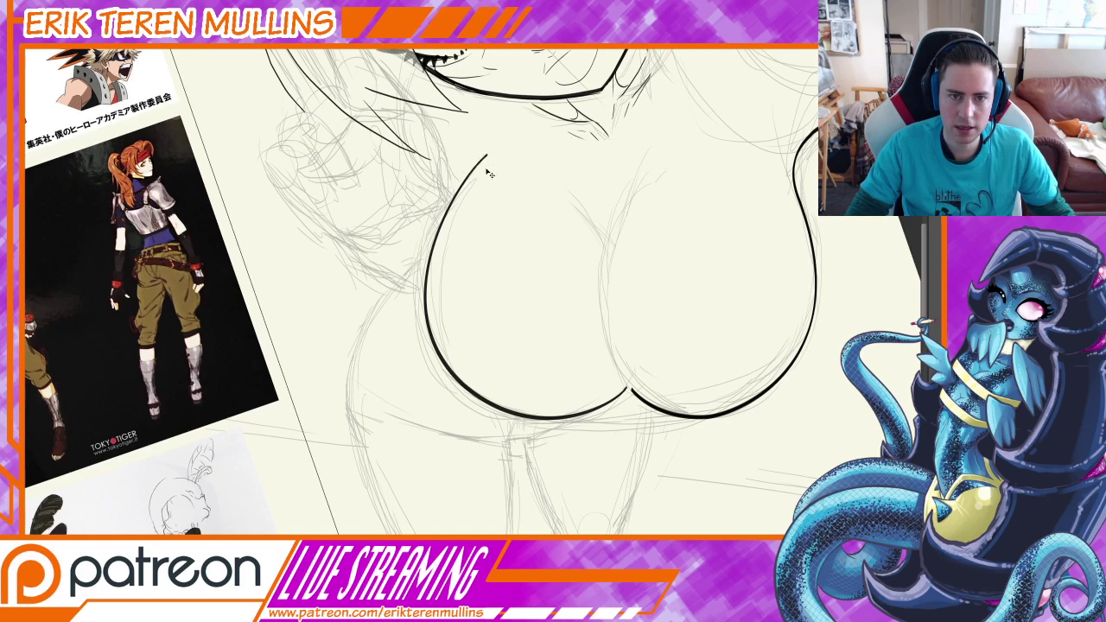
pyautogui.moveTo(497, 147); pyautogui.dragTo(458, 235)
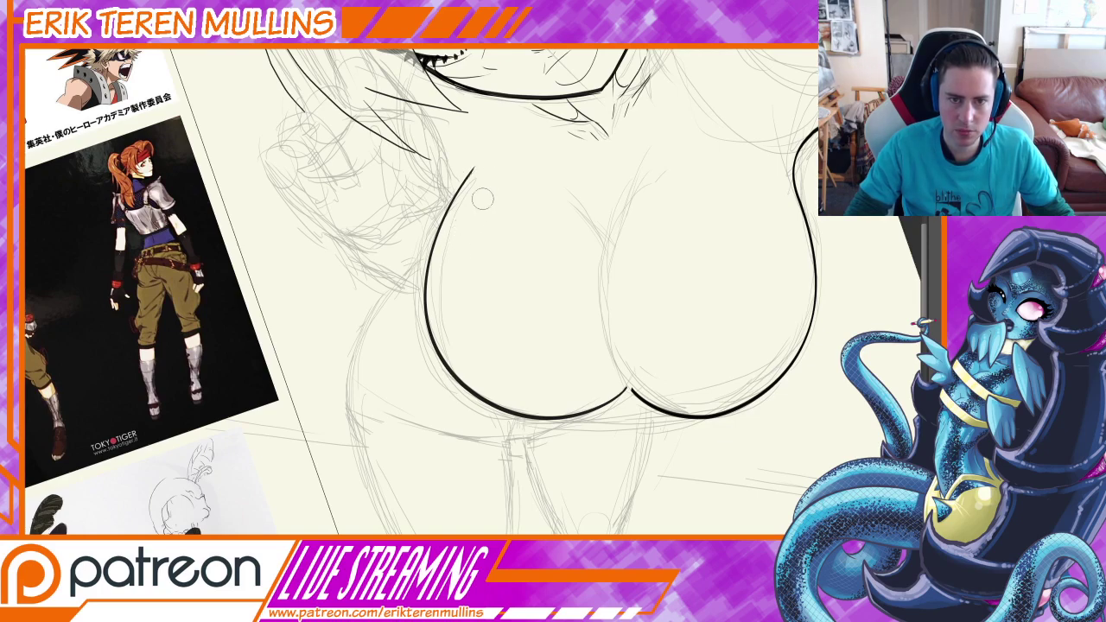
# Straighten the canvas and examine the trimmed chest outline against the whole figure sketch
pyautogui.moveTo(630, 232); pyautogui.dragTo(584, 386)
pyautogui.moveTo(665, 242); pyautogui.dragTo(731, 295)
pyautogui.hotkey('ctrl', '-')
pyautogui.hotkey('ctrl', '-')
pyautogui.hotkey('ctrl', '-')
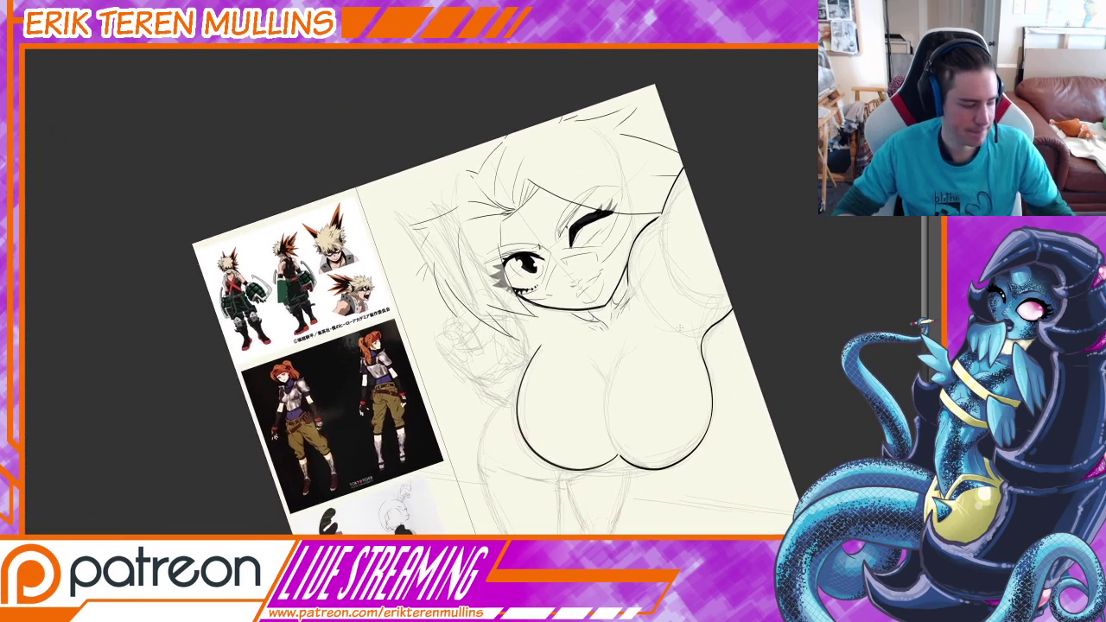
pyautogui.press('r')
pyautogui.moveTo(760, 371); pyautogui.dragTo(733, 436)
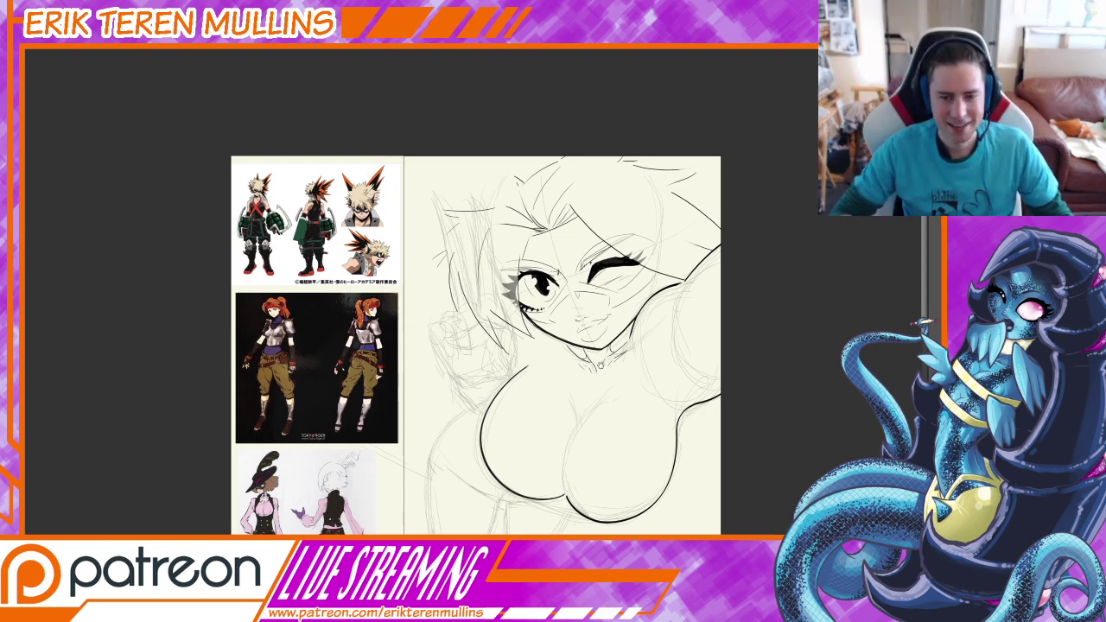
# Rotate the canvas and begin a pen path at the cleavage, running down the open-eye side's crease to the fork's point
pyautogui.moveTo(598, 387); pyautogui.dragTo(634, 259)
pyautogui.hotkey('ctrl', '+')
pyautogui.hotkey('ctrl', '+')
pyautogui.hotkey('ctrl', '+')
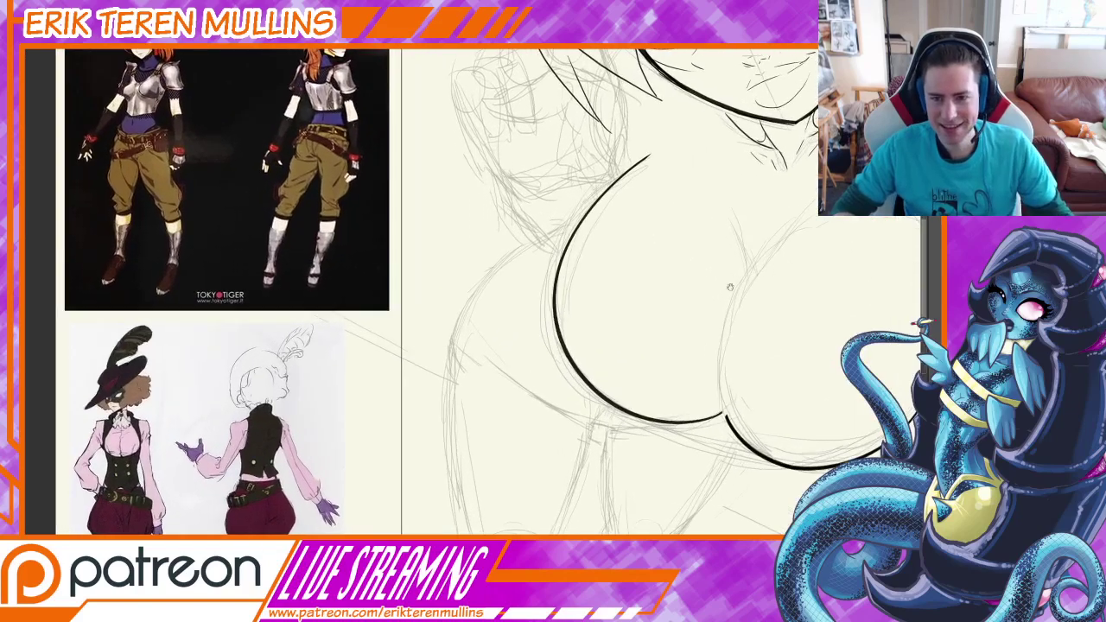
pyautogui.moveTo(774, 269); pyautogui.dragTo(627, 337)
pyautogui.moveTo(805, 387); pyautogui.dragTo(811, 305)
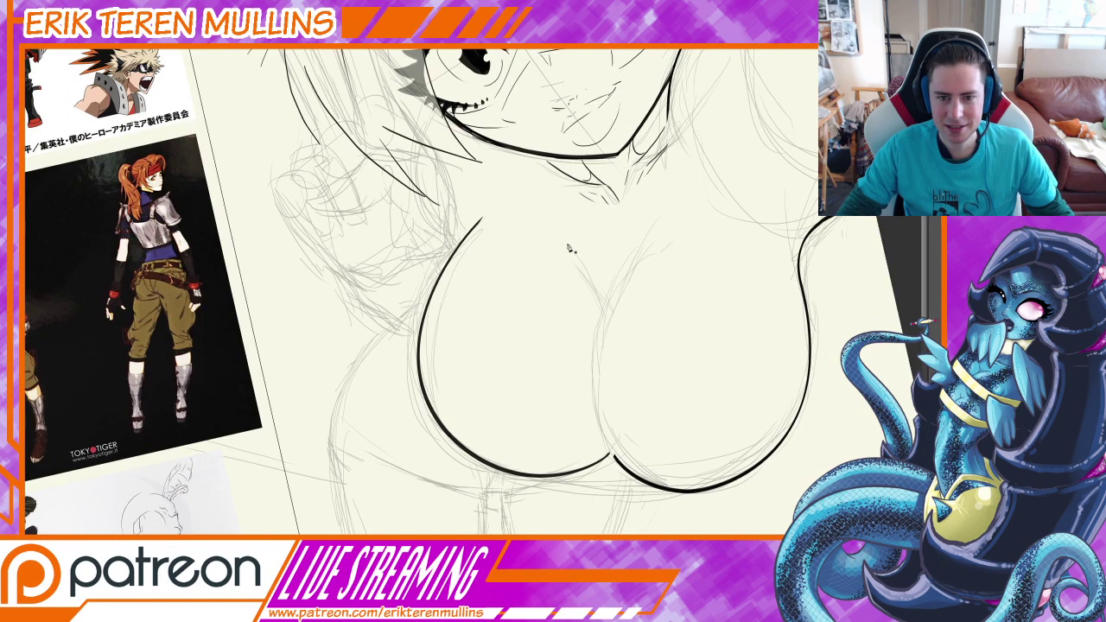
pyautogui.moveTo(542, 216); pyautogui.dragTo(597, 275)
pyautogui.moveTo(605, 312); pyautogui.dragTo(605, 321)
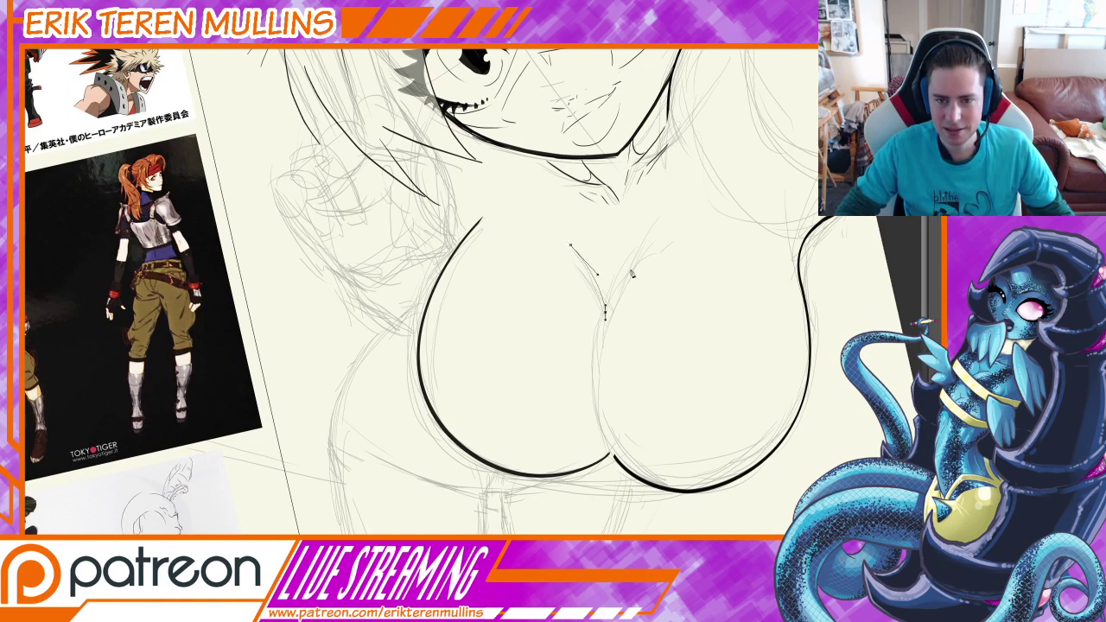
# Adjust the crease curve and lower anchor, extend the path up the winking side's crease, and close it at its starting anchor
pyautogui.moveTo(596, 275); pyautogui.dragTo(594, 255)
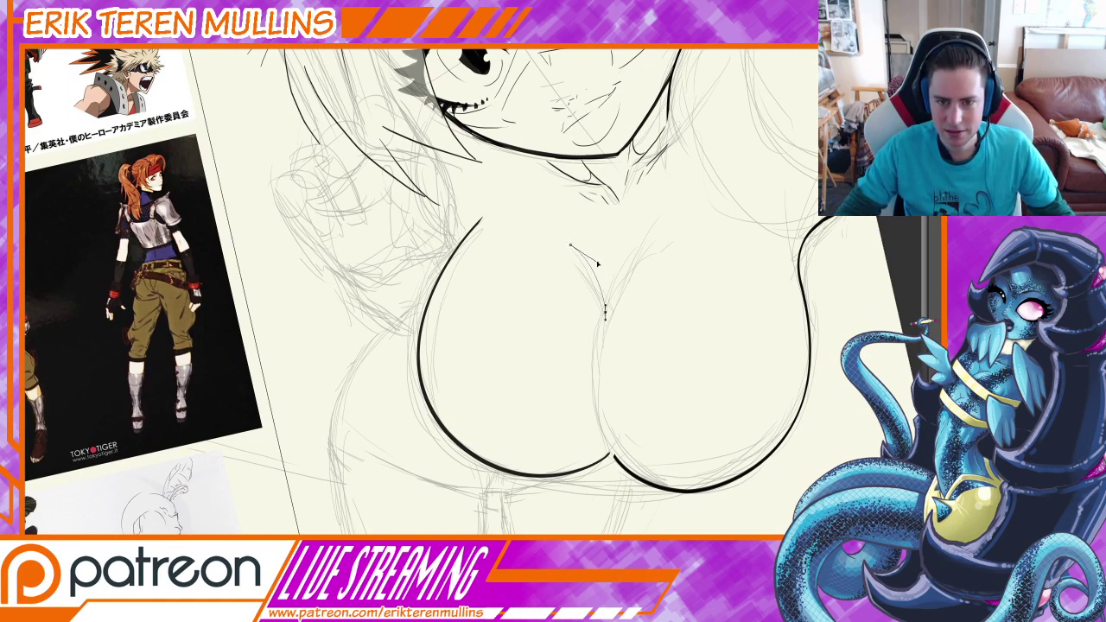
pyautogui.moveTo(605, 317); pyautogui.dragTo(602, 312)
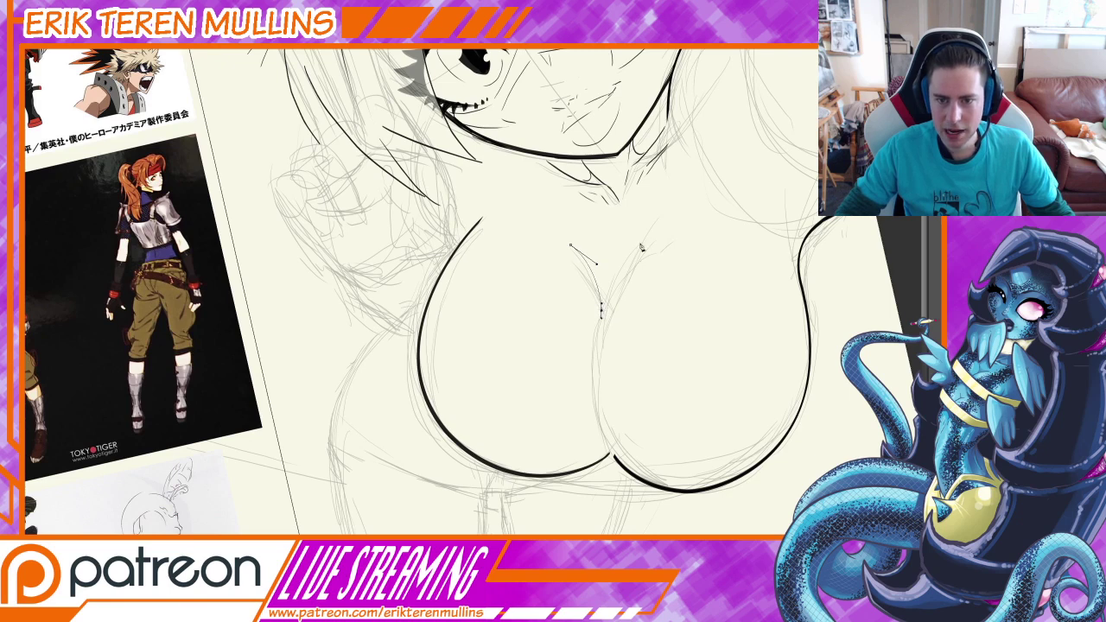
pyautogui.moveTo(641, 252); pyautogui.dragTo(659, 235)
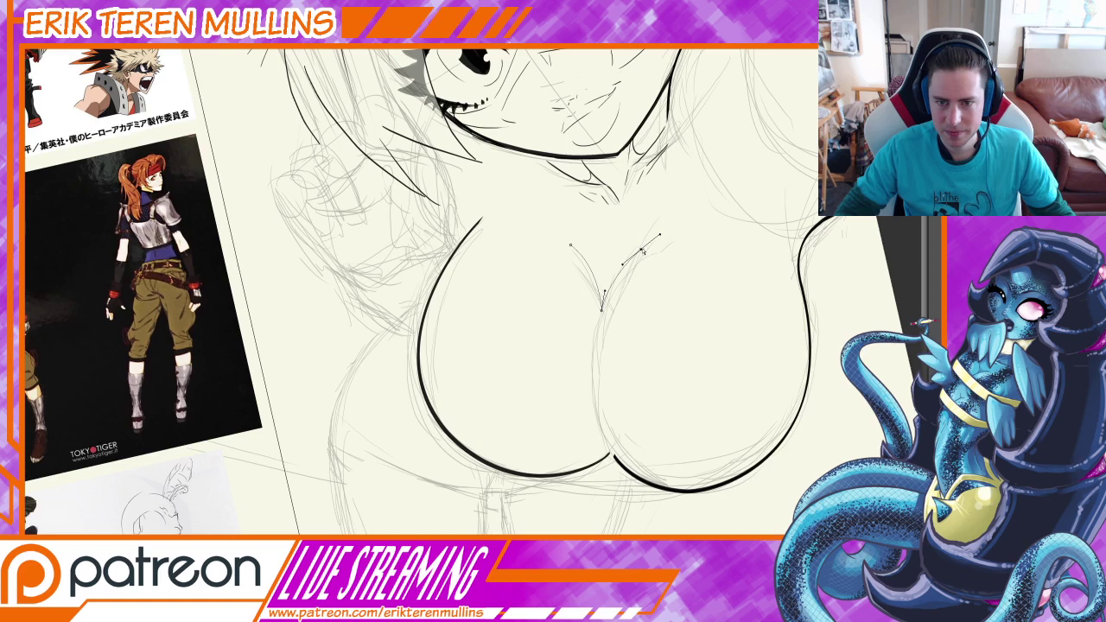
pyautogui.click(603, 314)
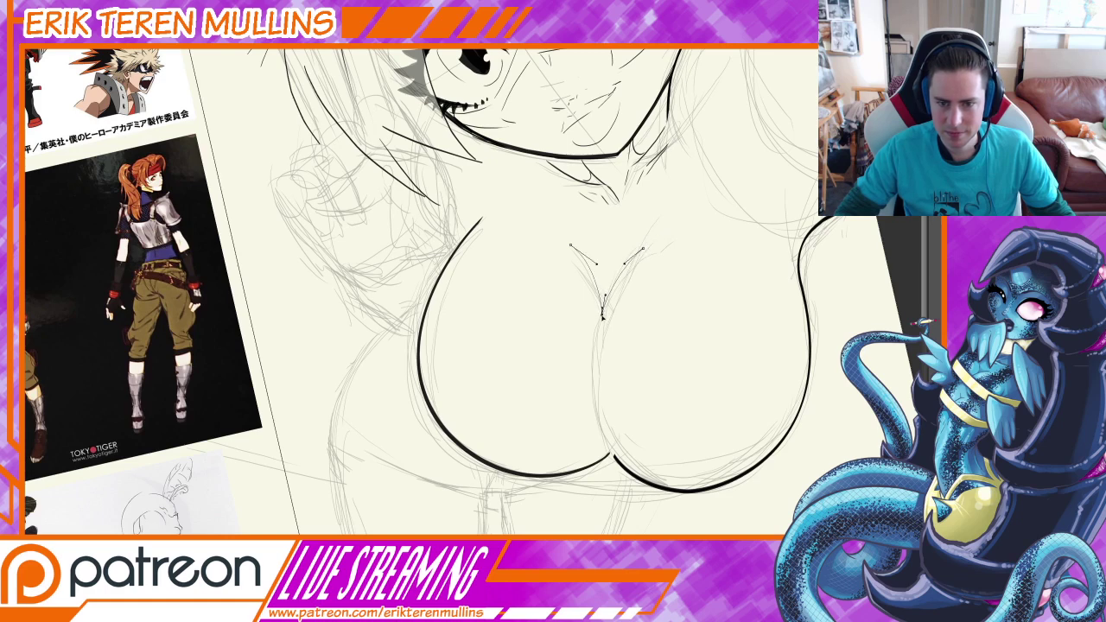
pyautogui.click(643, 249)
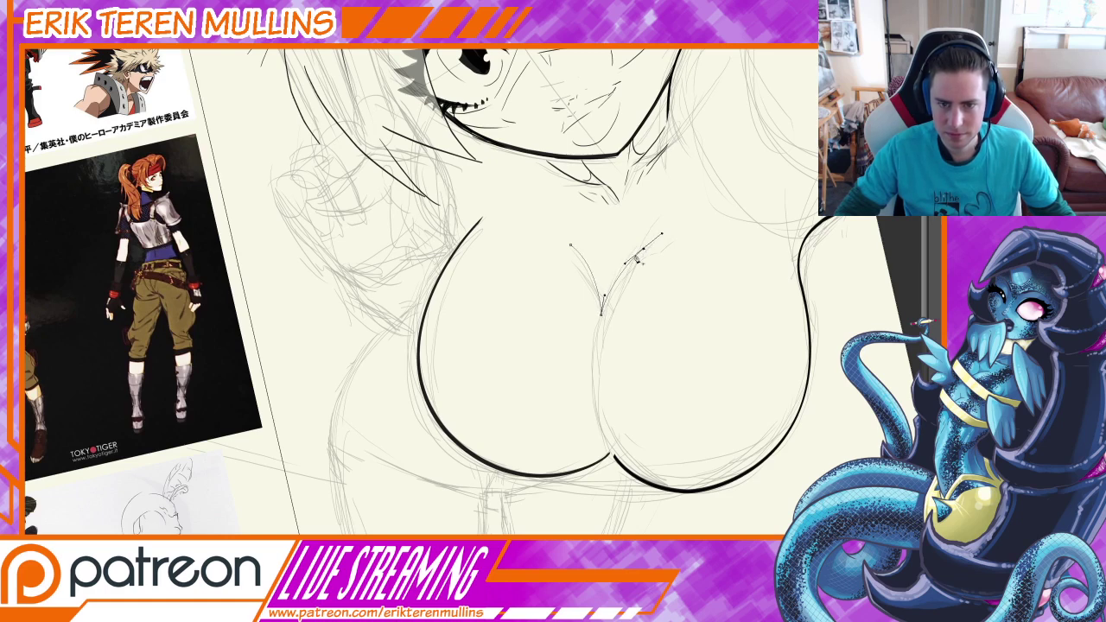
pyautogui.click(571, 246)
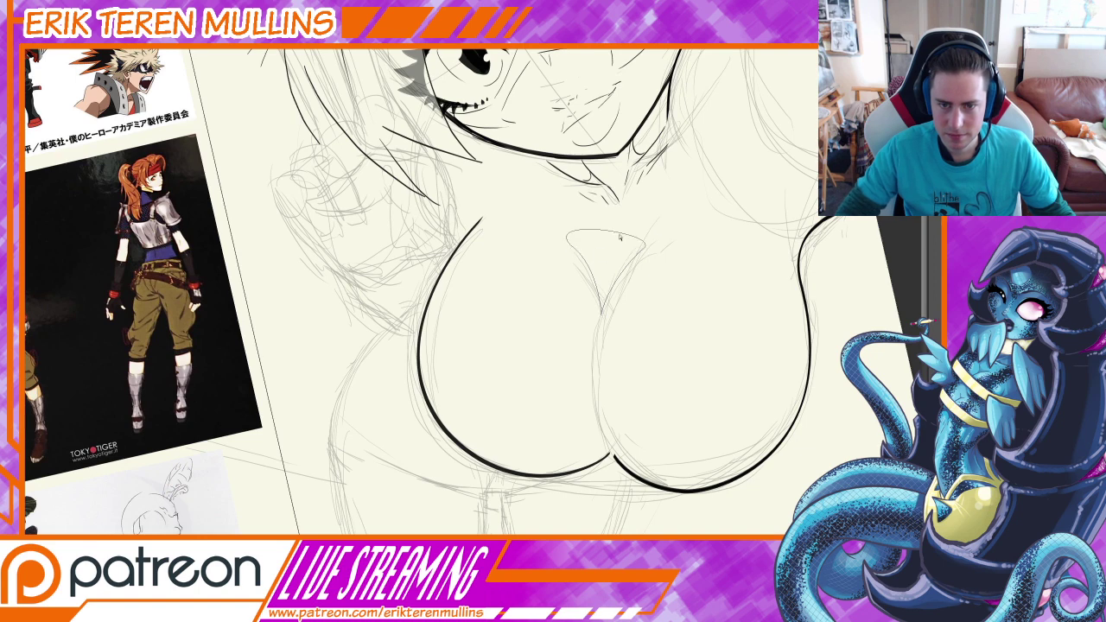
# Pull the closed cleavage path's upper edge down into the fork to form a narrow Y-shaped wedge
pyautogui.keyDown('ctrl'); pyautogui.click(621, 233); pyautogui.keyUp('ctrl')
pyautogui.moveTo(662, 235); pyautogui.dragTo(602, 289)
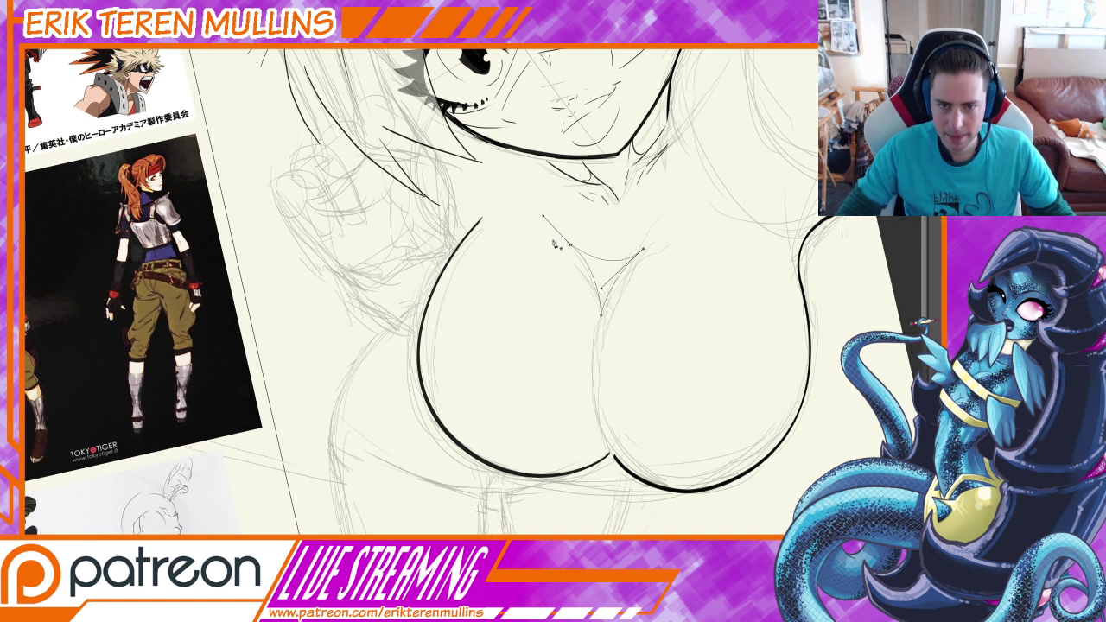
pyautogui.moveTo(542, 216); pyautogui.dragTo(615, 282)
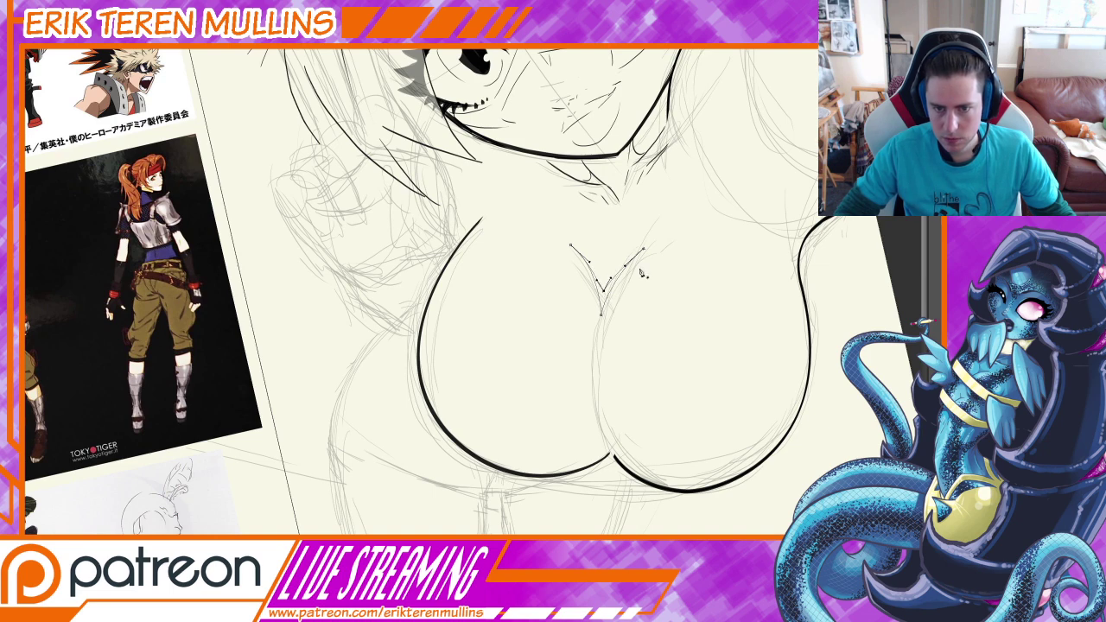
# Convert the cleavage path into a new selection, fill it with black, and check the result on the whole figure
pyautogui.rightClick(640, 273)
pyautogui.click(658, 313)
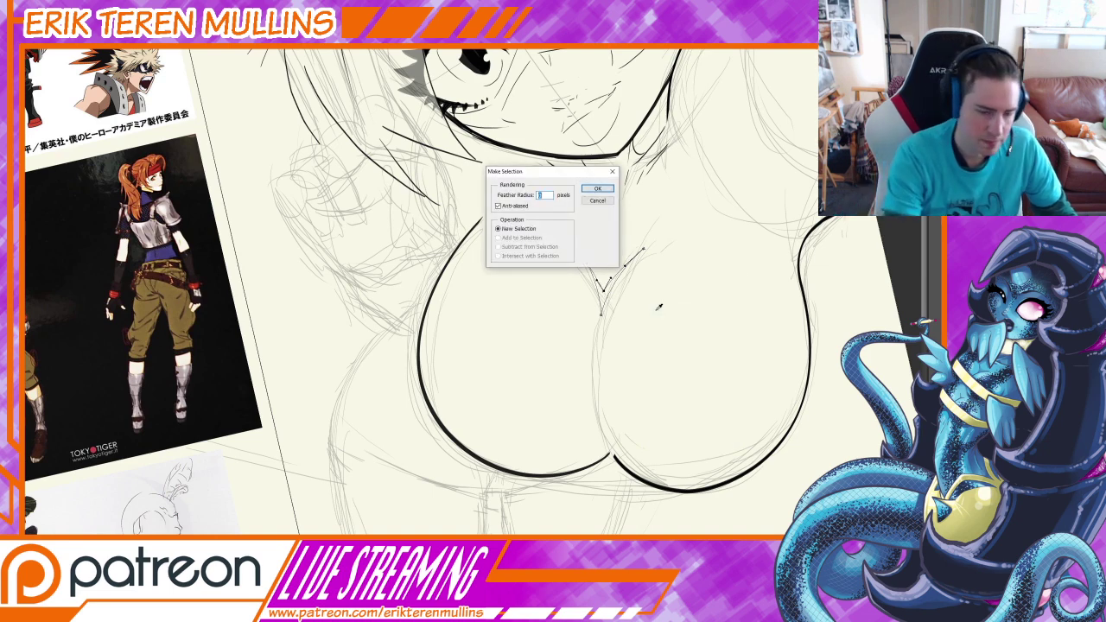
pyautogui.press('Return')
pyautogui.hotkey('alt', 'BackSpace')
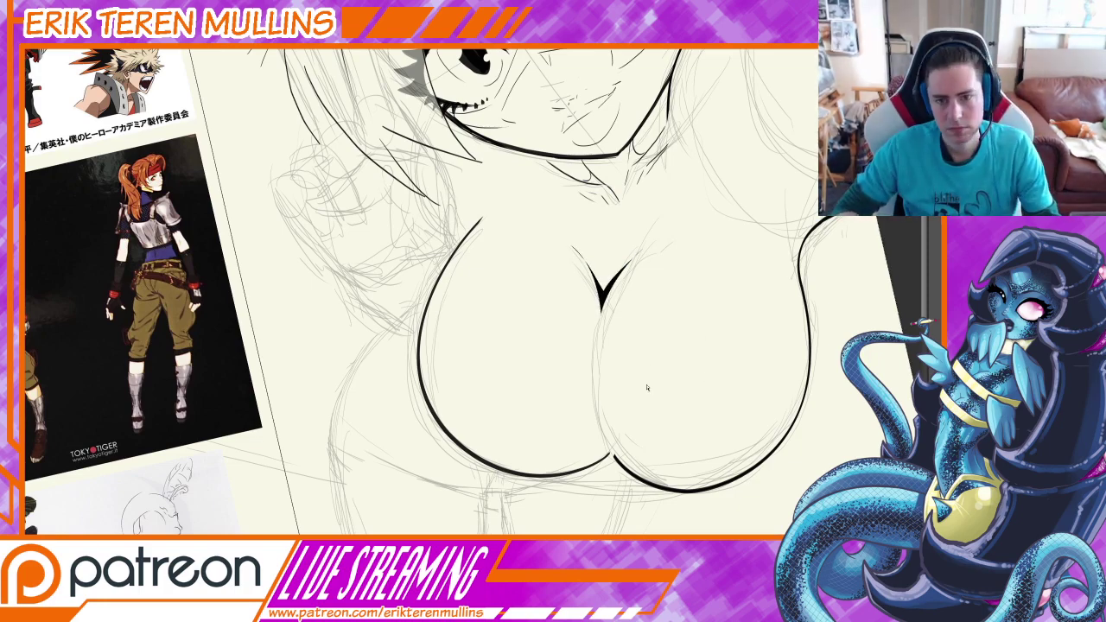
pyautogui.hotkey('ctrl', '-')
pyautogui.hotkey('ctrl', '-')
pyautogui.hotkey('ctrl', '-')
pyautogui.hotkey('ctrl', '+')
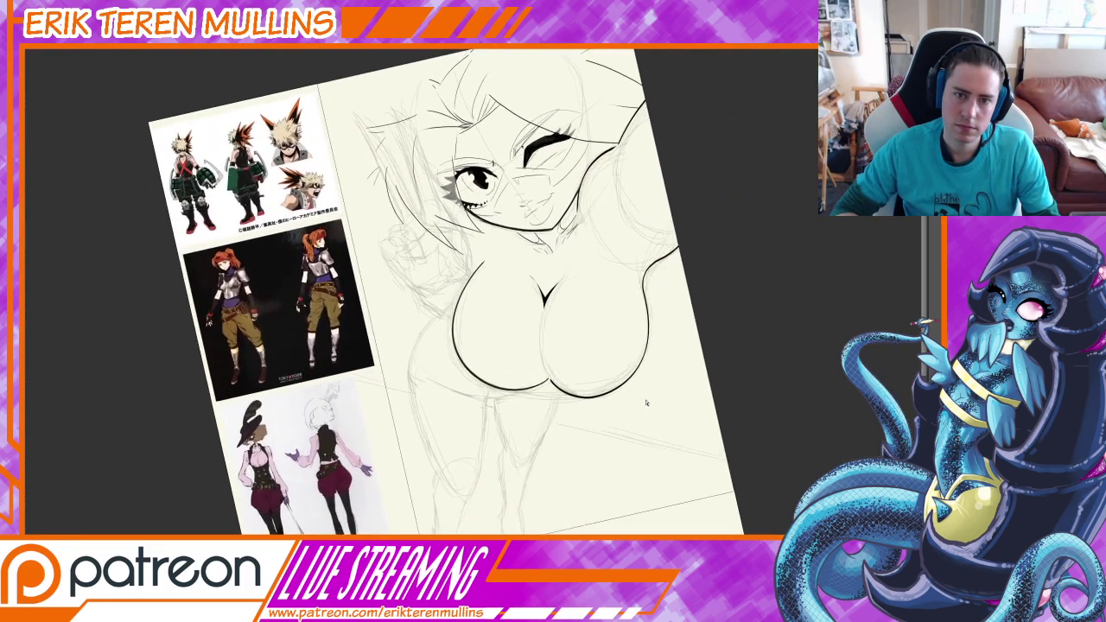
# Examine the inked chest outline and filled cleavage wedge at several magnifications
pyautogui.hotkey('ctrl', '+')
pyautogui.hotkey('ctrl', '+')
pyautogui.hotkey('ctrl', '+')
pyautogui.hotkey('ctrl', '+')
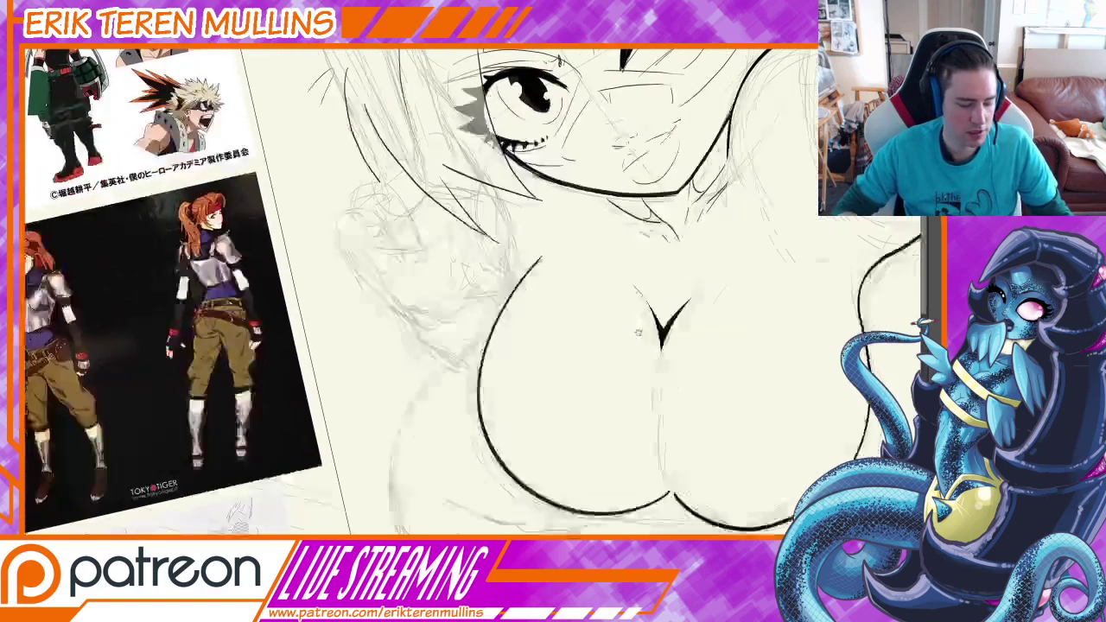
pyautogui.moveTo(638, 332); pyautogui.dragTo(637, 206)
pyautogui.moveTo(773, 405); pyautogui.dragTo(719, 468)
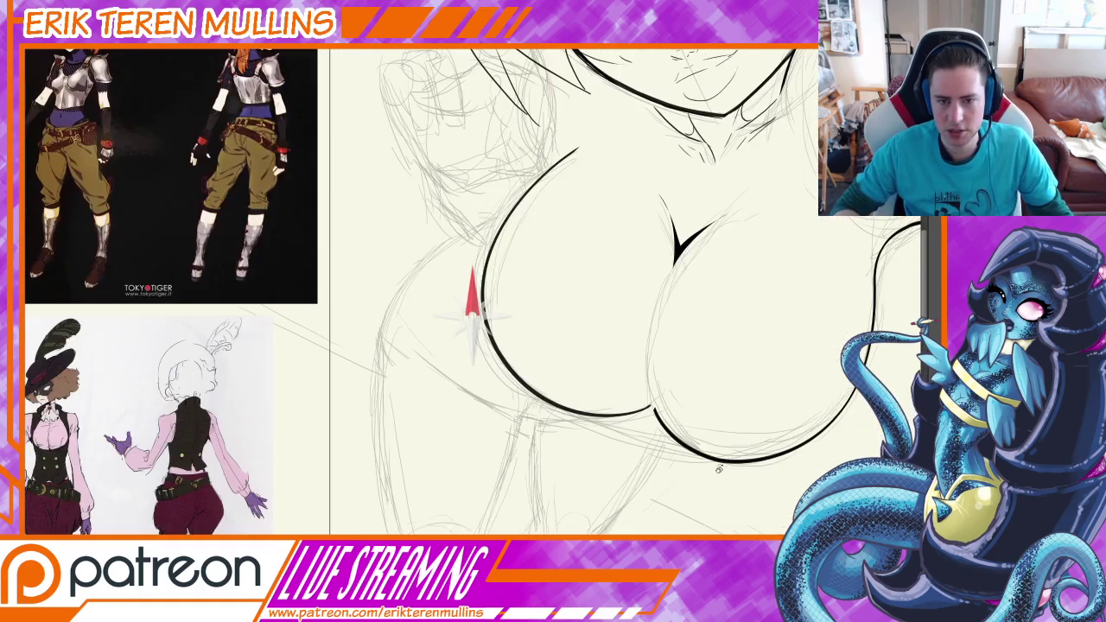
pyautogui.hotkey('ctrl', '-')
pyautogui.hotkey('ctrl', '-')
pyautogui.hotkey('ctrl', '+')
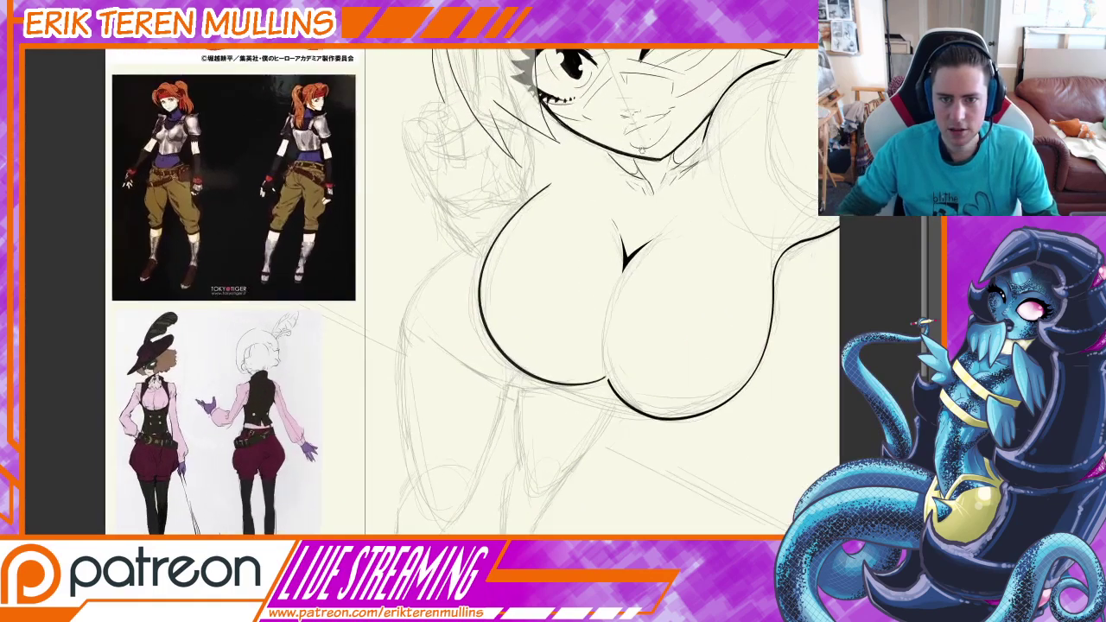
pyautogui.hotkey('ctrl', '-')
pyautogui.hotkey('ctrl', '+')
pyautogui.hotkey('ctrl', '+')
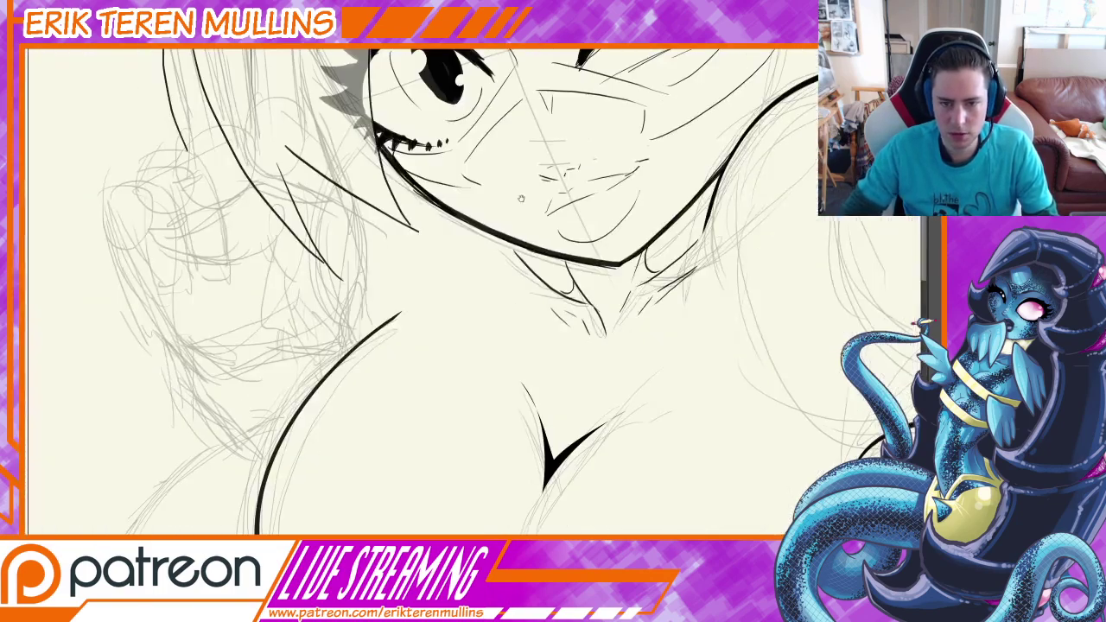
# Fill the shadow areas under the jaw on both sides of the neck with solid black, shaped between the inked neck lines
pyautogui.hotkey('ctrl', '+')
pyautogui.hotkey('ctrl', '+')
pyautogui.moveTo(627, 347); pyautogui.dragTo(560, 405)
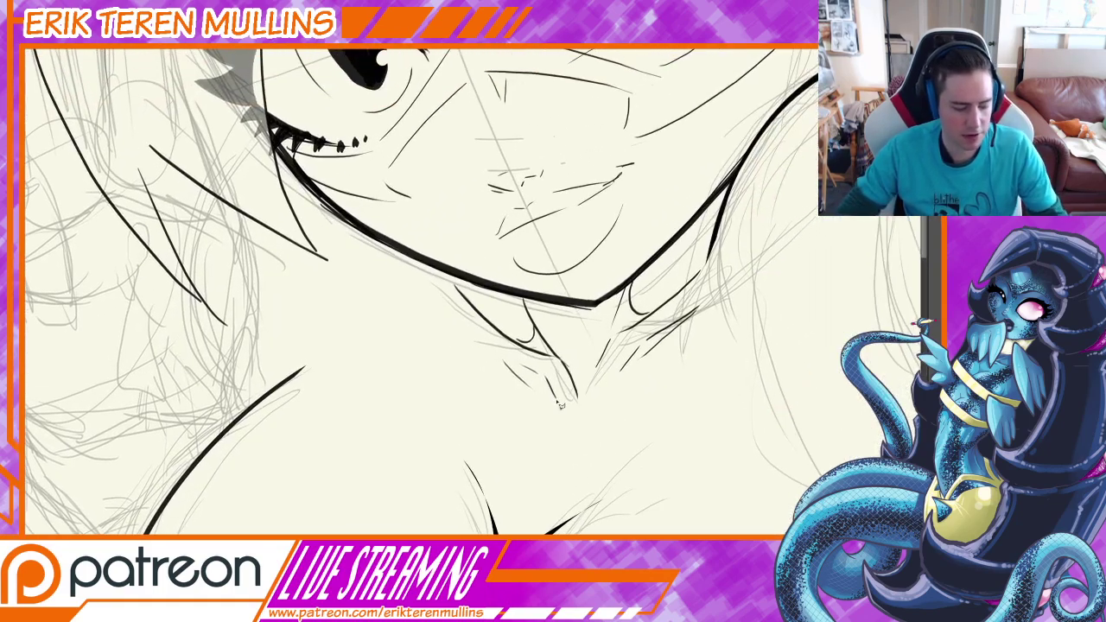
pyautogui.hotkey('ctrl', '+')
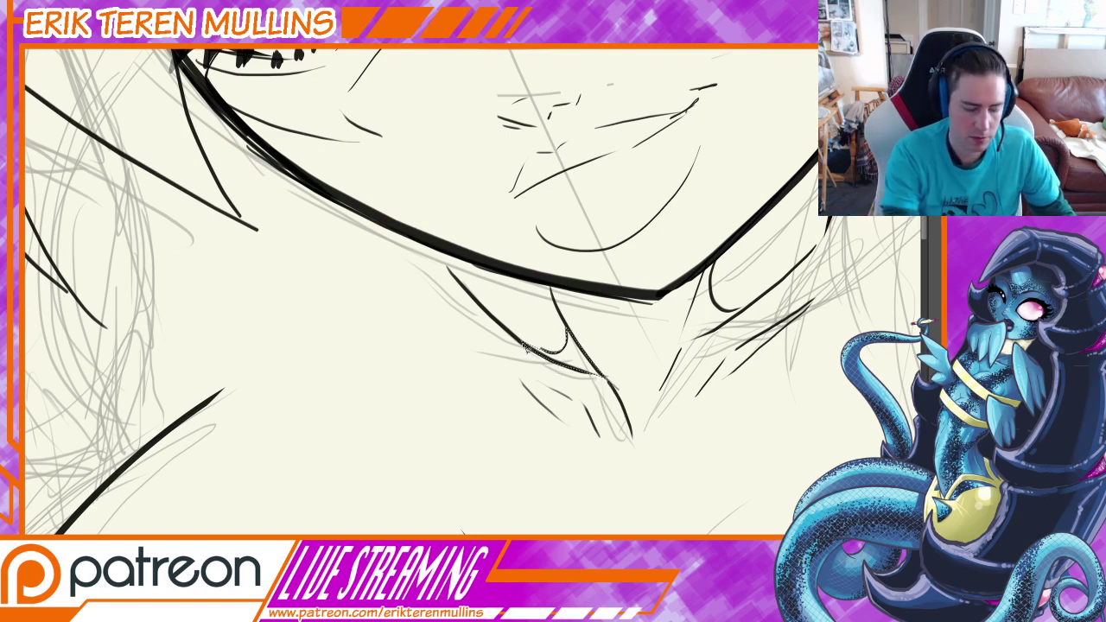
pyautogui.moveTo(528, 350); pyautogui.dragTo(595, 371)
pyautogui.moveTo(724, 262)
pyautogui.mouseDown()
pyautogui.moveTo(607, 296)
pyautogui.moveTo(561, 388)
pyautogui.mouseUp()
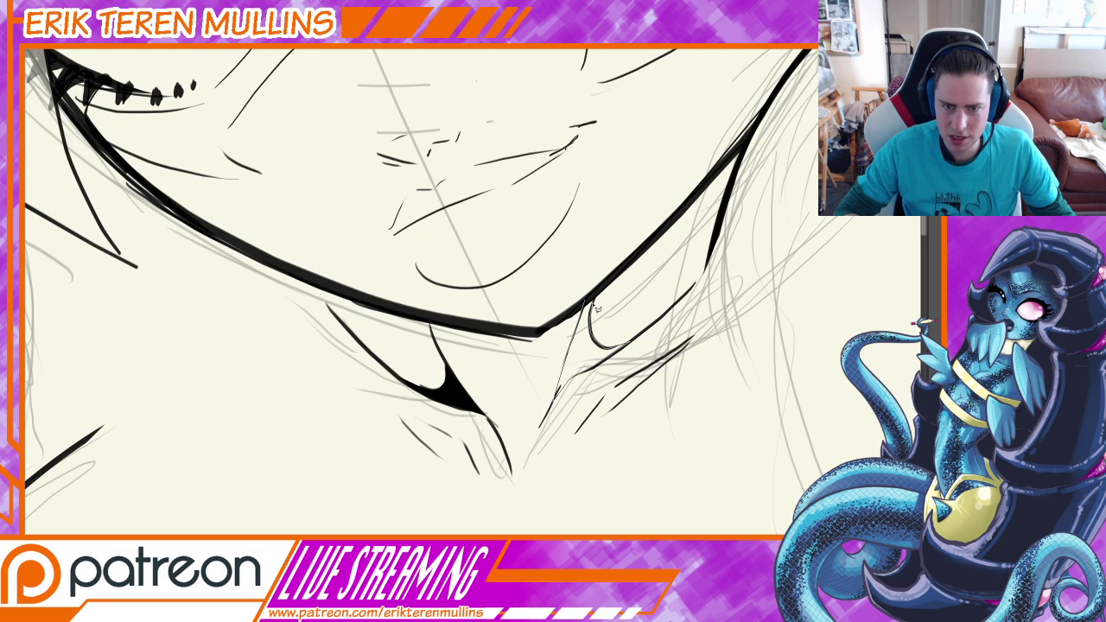
pyautogui.moveTo(595, 302); pyautogui.dragTo(560, 393)
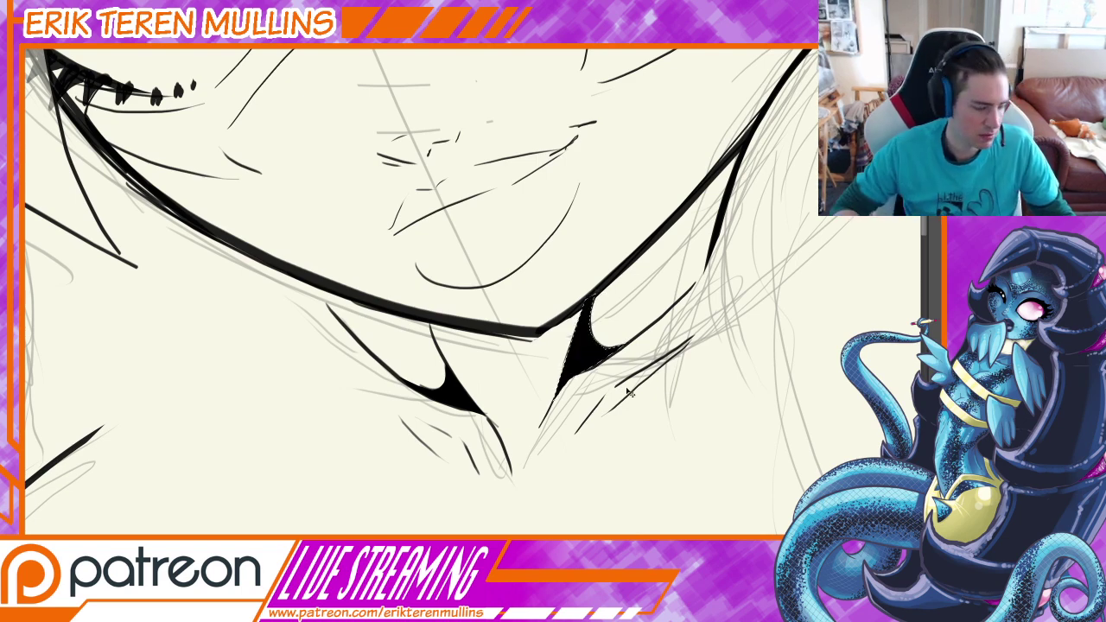
pyautogui.moveTo(589, 451)
pyautogui.mouseDown()
pyautogui.moveTo(639, 302)
pyautogui.moveTo(602, 374)
pyautogui.moveTo(606, 341)
pyautogui.mouseUp()
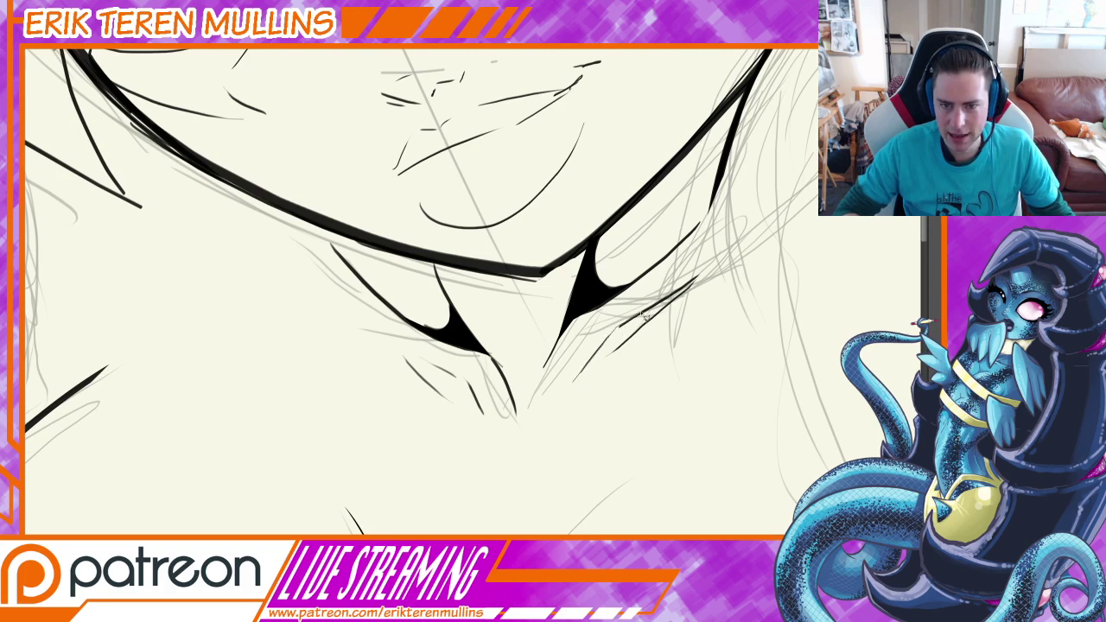
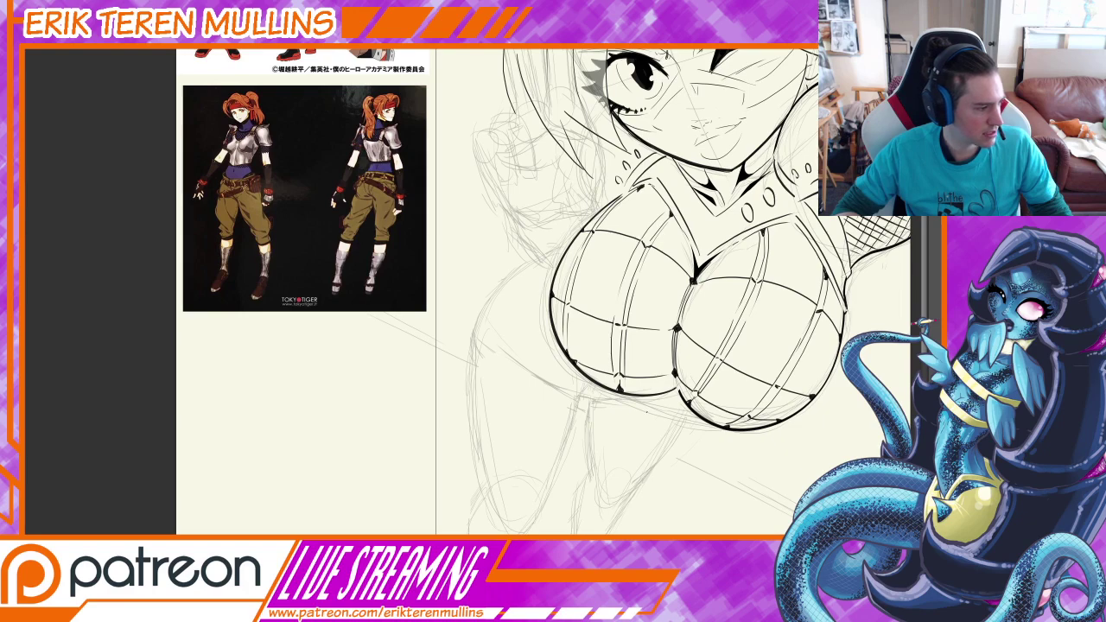
# Examine the inked panelled top, studded collar and face against the remaining costume references
pyautogui.moveTo(652, 427)
pyautogui.mouseDown()
pyautogui.moveTo(654, 383)
pyautogui.moveTo(592, 490)
pyautogui.mouseUp()
pyautogui.hotkey('ctrl', '-')
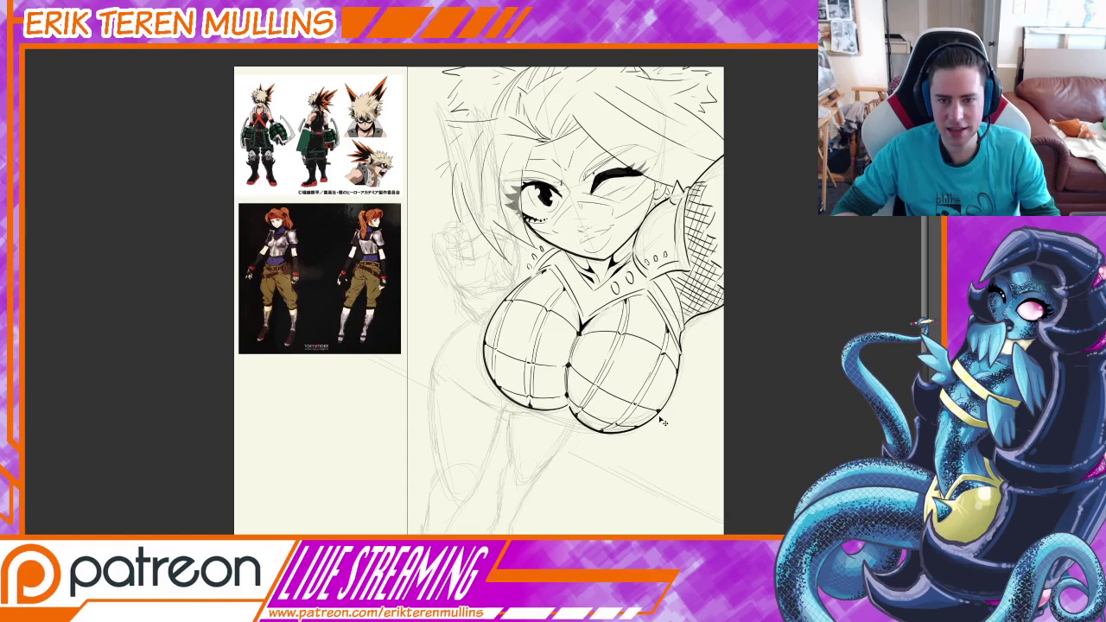
pyautogui.hotkey('ctrl', '+')
pyautogui.moveTo(607, 358)
pyautogui.mouseDown()
pyautogui.moveTo(652, 395)
pyautogui.moveTo(657, 322)
pyautogui.moveTo(690, 237)
pyautogui.moveTo(639, 412)
pyautogui.mouseUp()
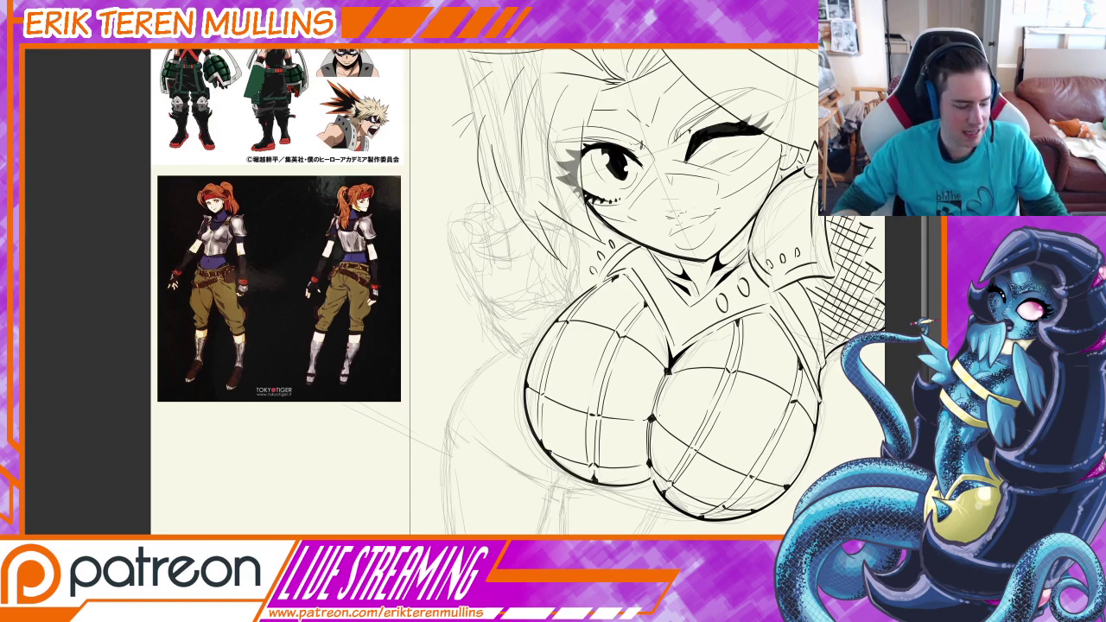
pyautogui.moveTo(660, 438); pyautogui.dragTo(684, 321)
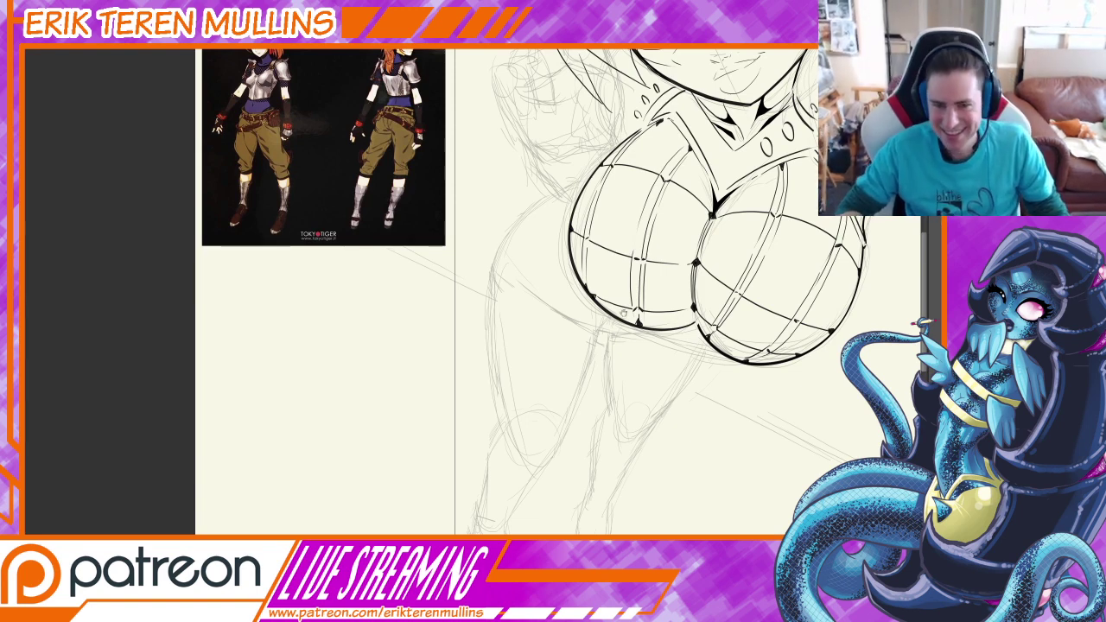
pyautogui.moveTo(622, 313); pyautogui.dragTo(624, 372)
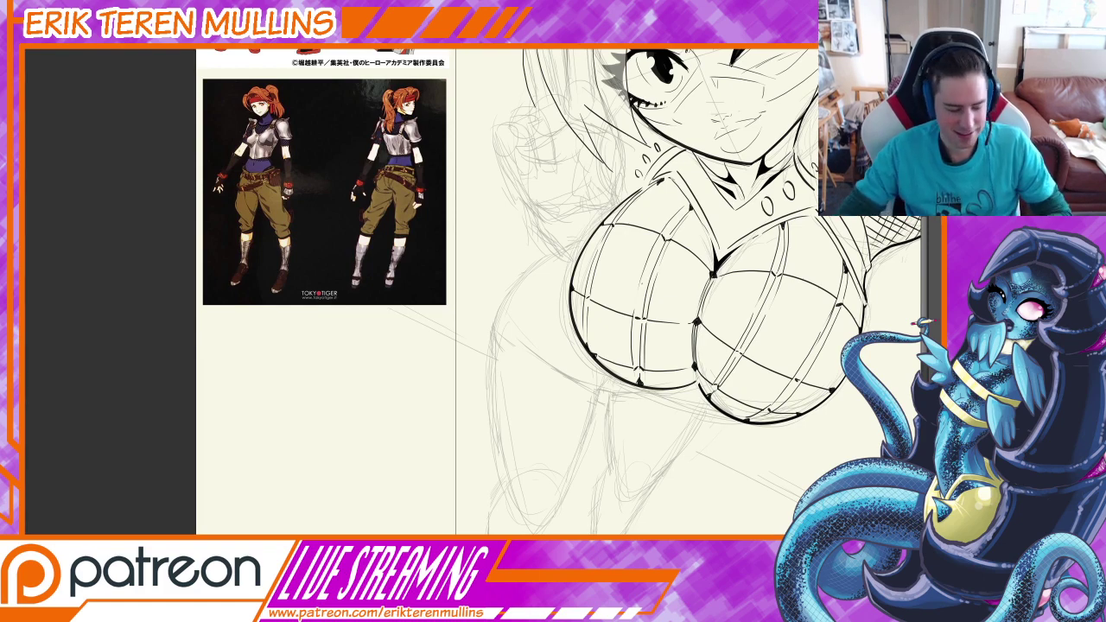
pyautogui.hotkey('ctrl', '-')
pyautogui.hotkey('ctrl', '+')
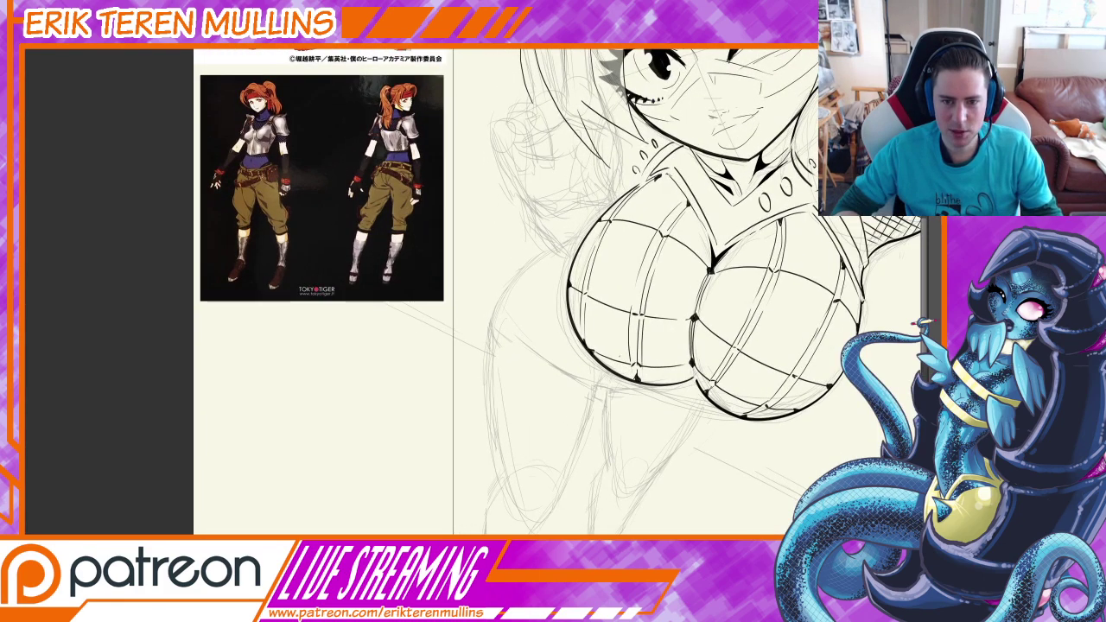
pyautogui.moveTo(649, 245); pyautogui.dragTo(610, 444)
pyautogui.moveTo(672, 357); pyautogui.dragTo(619, 388)
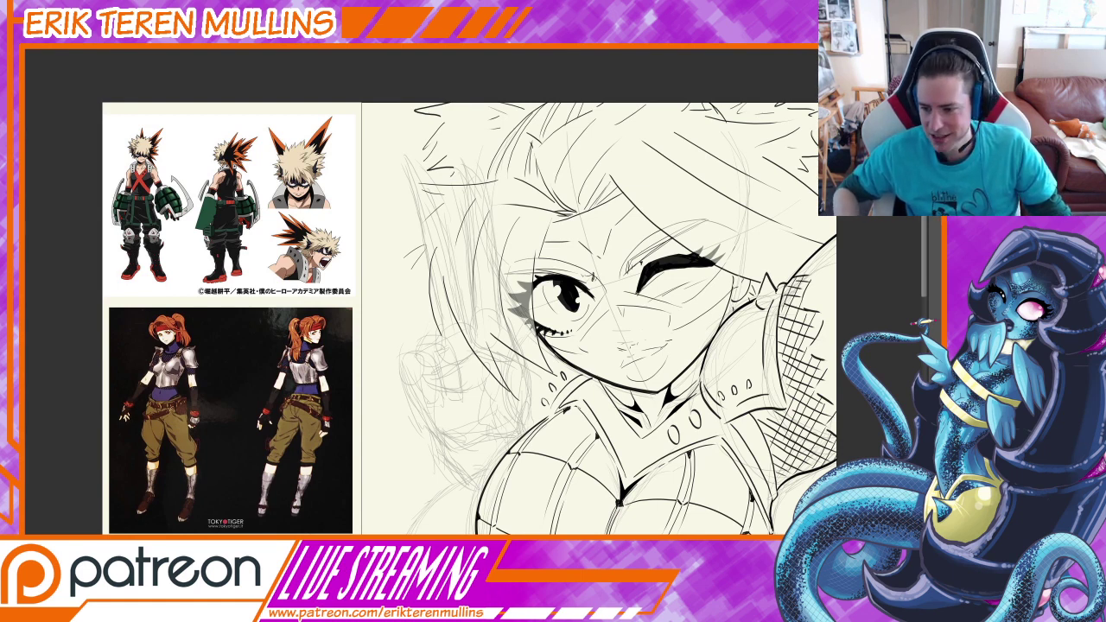
pyautogui.moveTo(592, 421); pyautogui.dragTo(661, 320)
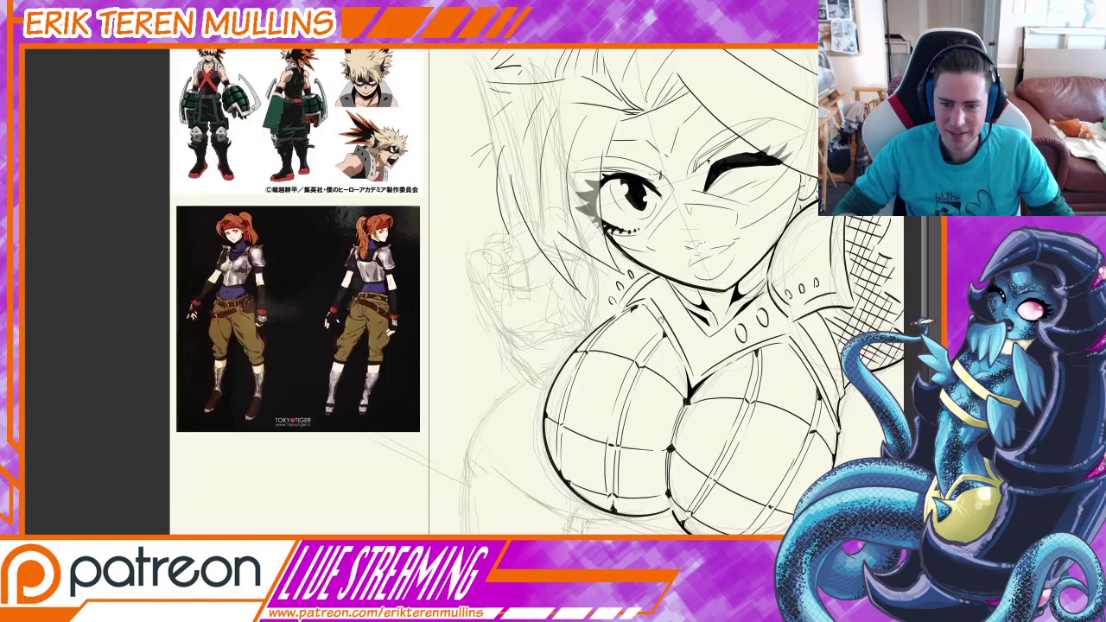
pyautogui.moveTo(639, 482)
pyautogui.mouseDown()
pyautogui.moveTo(720, 338)
pyautogui.moveTo(693, 321)
pyautogui.moveTo(663, 505)
pyautogui.mouseUp()
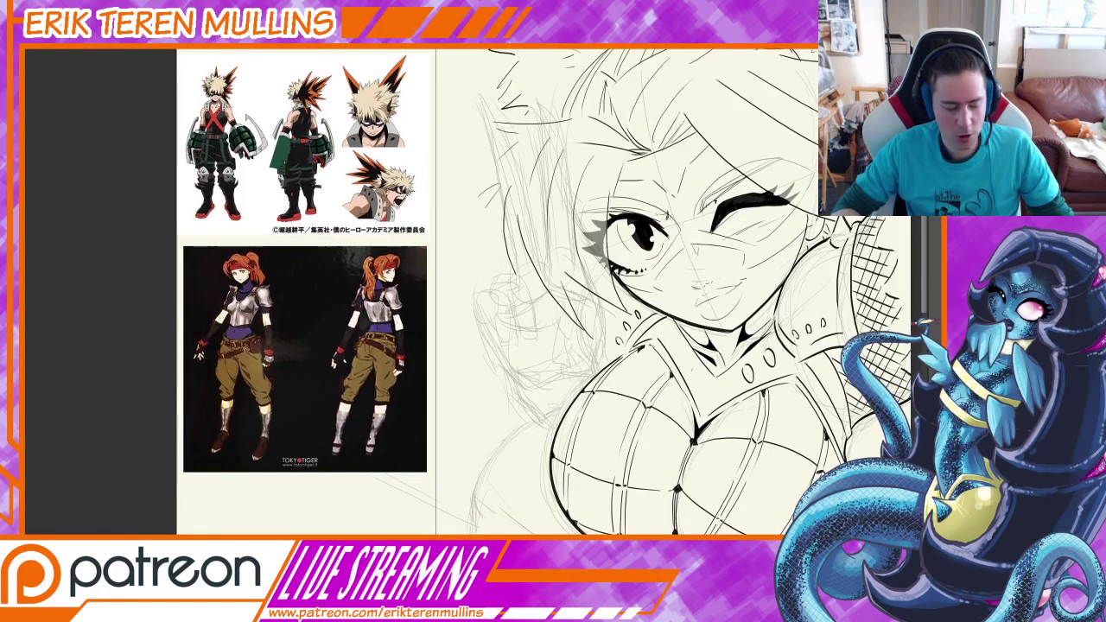
# Fade the inked line art to light grey around the sketched raised hand
pyautogui.moveTo(659, 411); pyautogui.dragTo(637, 450)
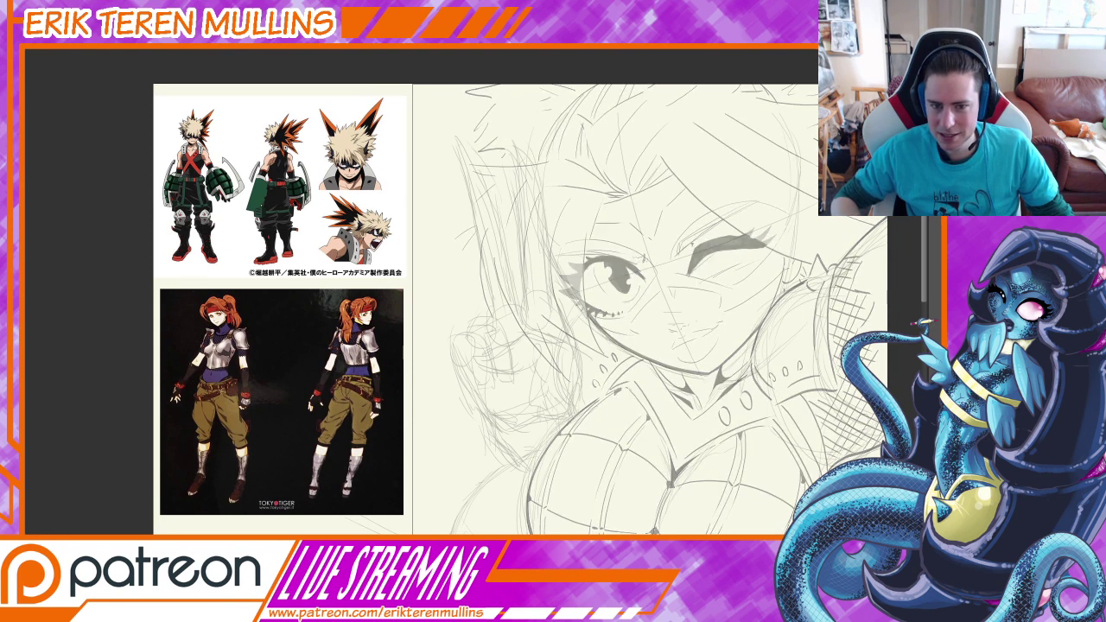
pyautogui.moveTo(514, 307); pyautogui.dragTo(540, 326)
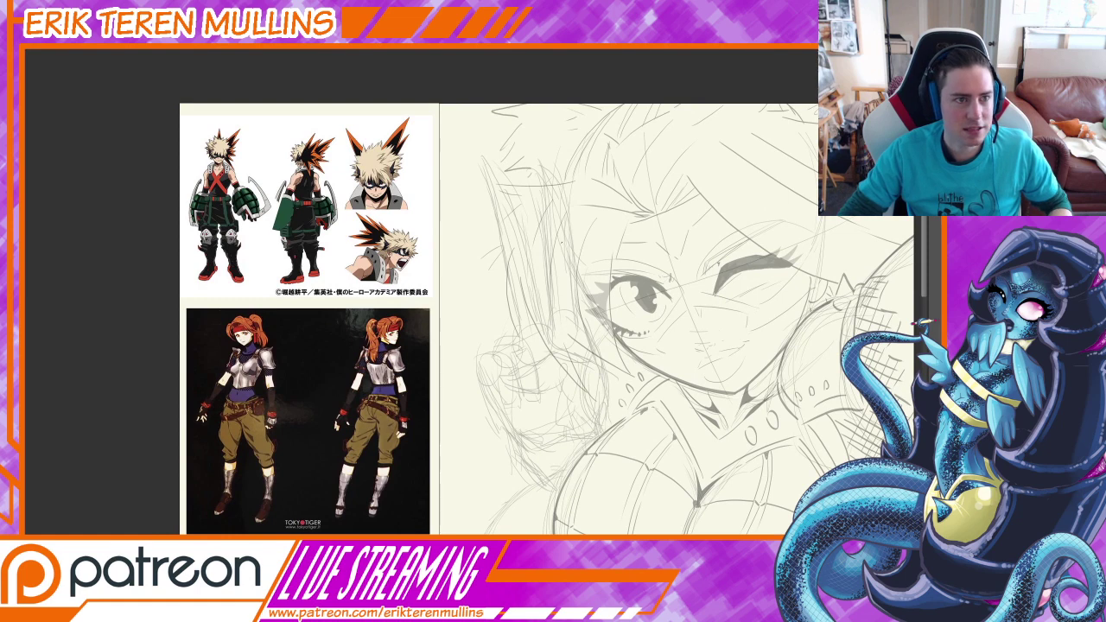
pyautogui.moveTo(556, 240); pyautogui.dragTo(513, 238)
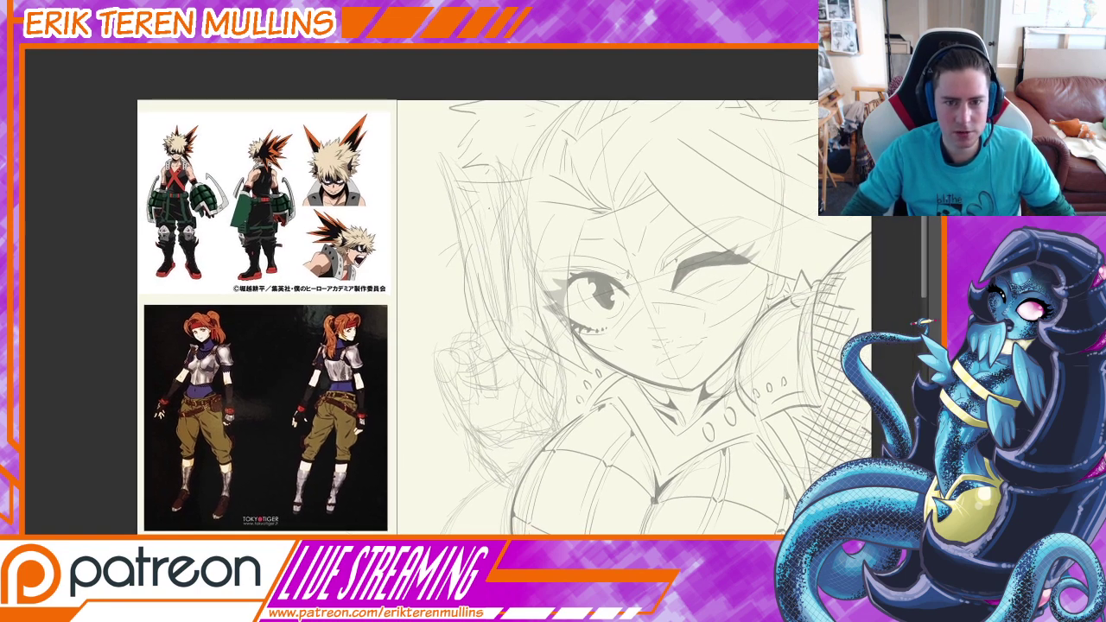
pyautogui.moveTo(465, 184); pyautogui.dragTo(489, 188)
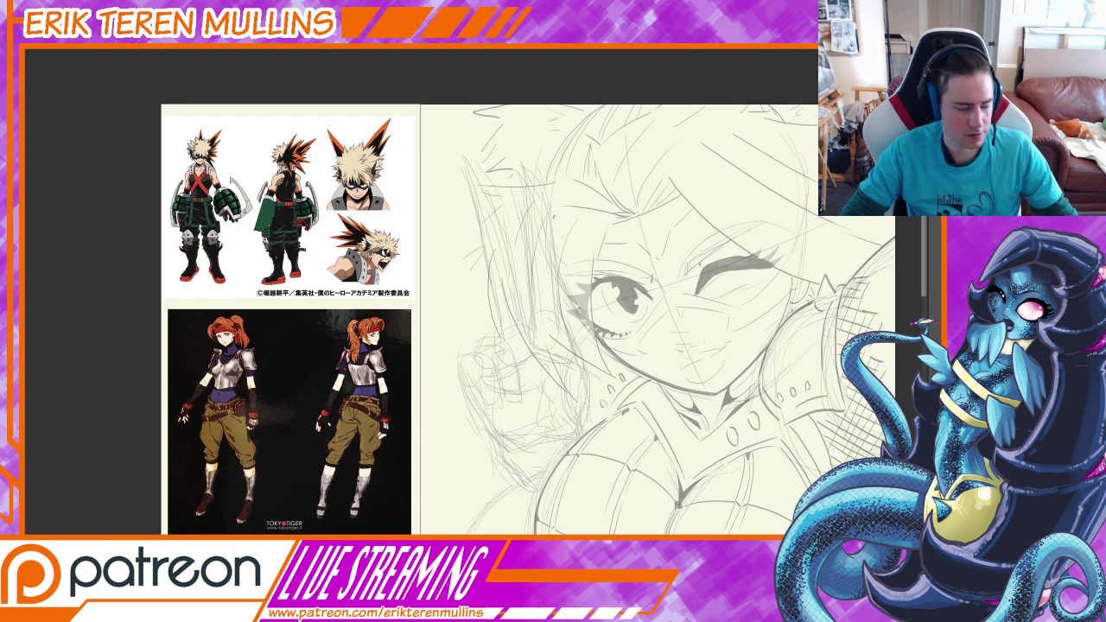
pyautogui.moveTo(604, 319); pyautogui.dragTo(619, 308)
# Ink the face-side edge of the raised finger nearest the face, from its fingertip down to the knuckle, redoing unsatisfactory strokes
pyautogui.moveTo(541, 154); pyautogui.dragTo(563, 237)
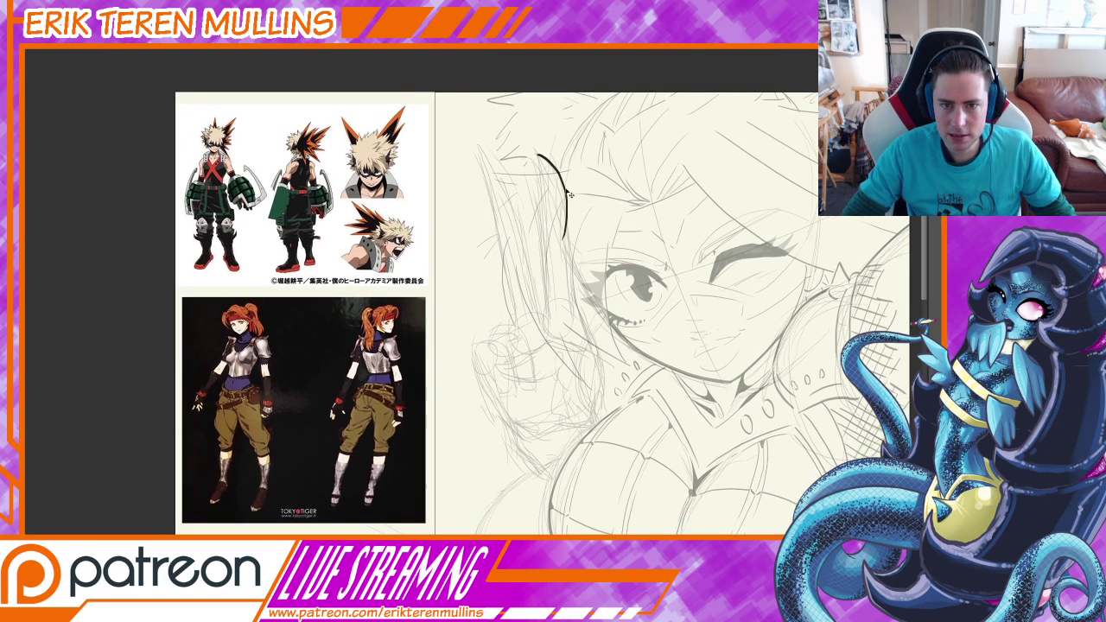
pyautogui.hotkey('ctrl', 'z')
pyautogui.moveTo(541, 154); pyautogui.dragTo(573, 330)
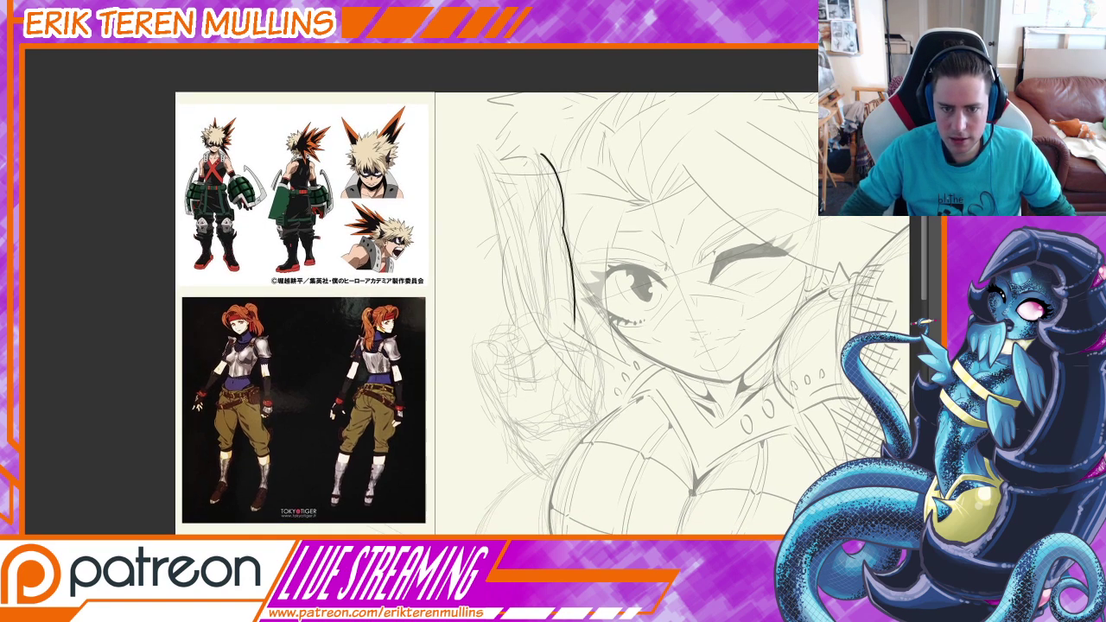
pyautogui.hotkey('ctrl', 'z')
pyautogui.moveTo(565, 235); pyautogui.dragTo(593, 389)
pyautogui.hotkey('ctrl', 'z')
pyautogui.hotkey('ctrl', 'z')
pyautogui.moveTo(575, 294); pyautogui.dragTo(596, 358)
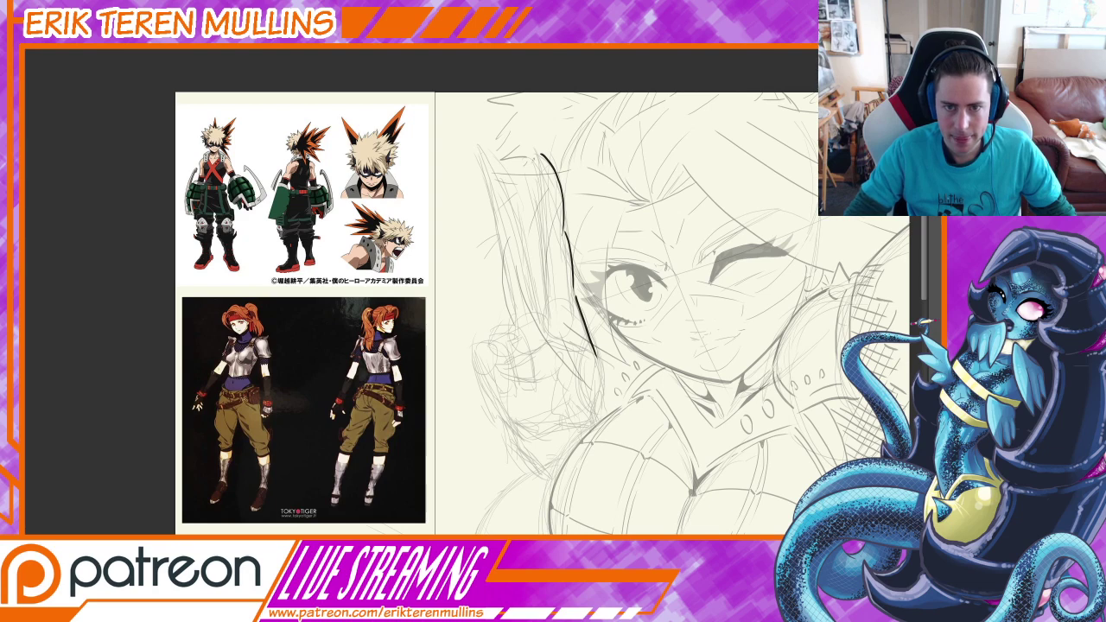
# Ink the opposite edge of the same finger from the fingertip to its base, redoing the stroke until it follows the sketch
pyautogui.moveTo(534, 159); pyautogui.dragTo(544, 248)
pyautogui.hotkey('ctrl', 'z')
pyautogui.moveTo(534, 161); pyautogui.dragTo(552, 335)
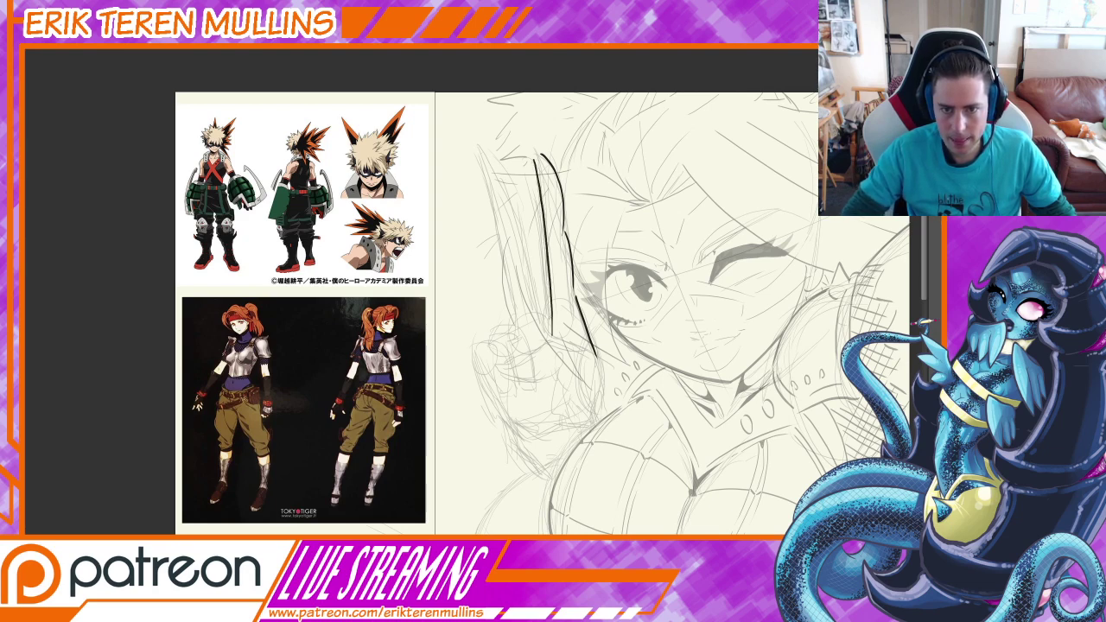
pyautogui.hotkey('ctrl', 'z')
pyautogui.moveTo(534, 158); pyautogui.dragTo(551, 339)
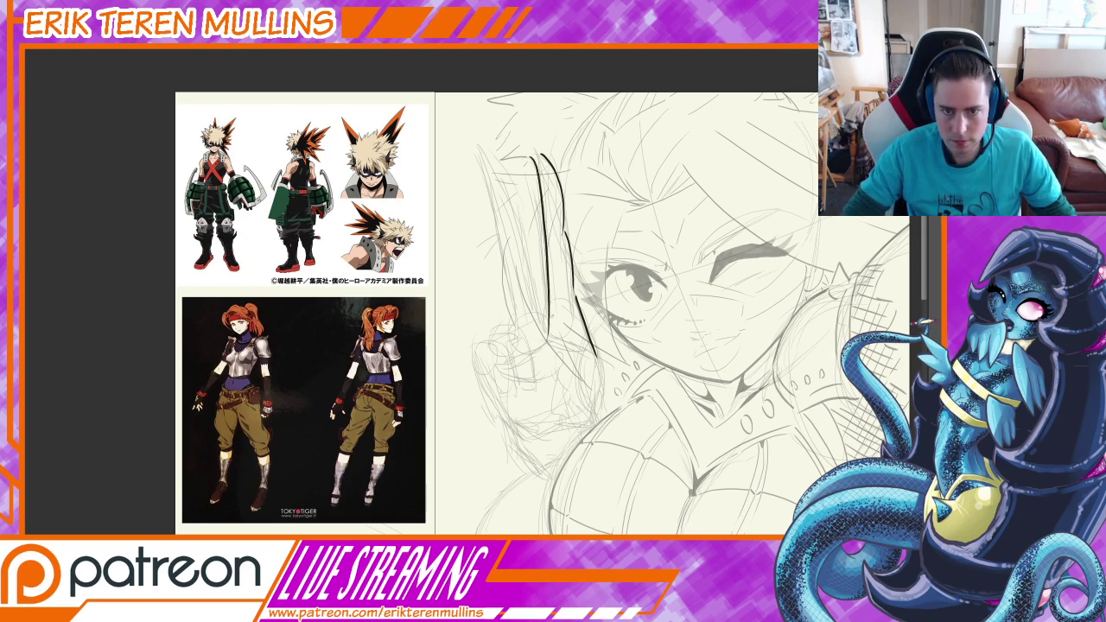
pyautogui.hotkey('ctrl', 'z')
pyautogui.moveTo(535, 168); pyautogui.dragTo(544, 250)
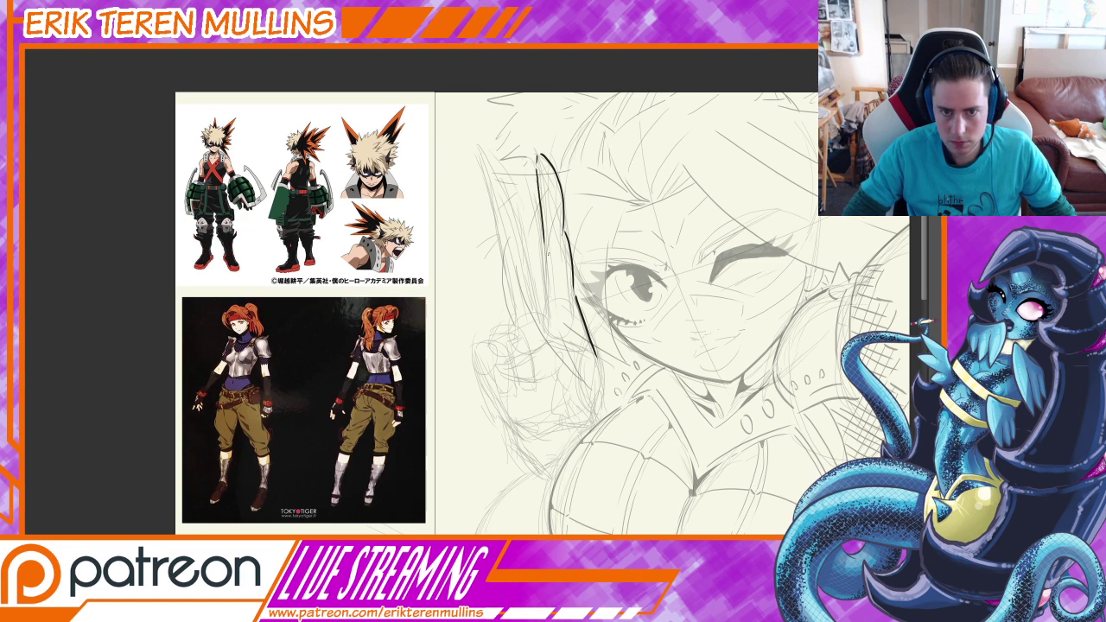
pyautogui.hotkey('ctrl', 'z')
pyautogui.moveTo(536, 166); pyautogui.dragTo(552, 255)
pyautogui.moveTo(541, 211); pyautogui.dragTo(549, 333)
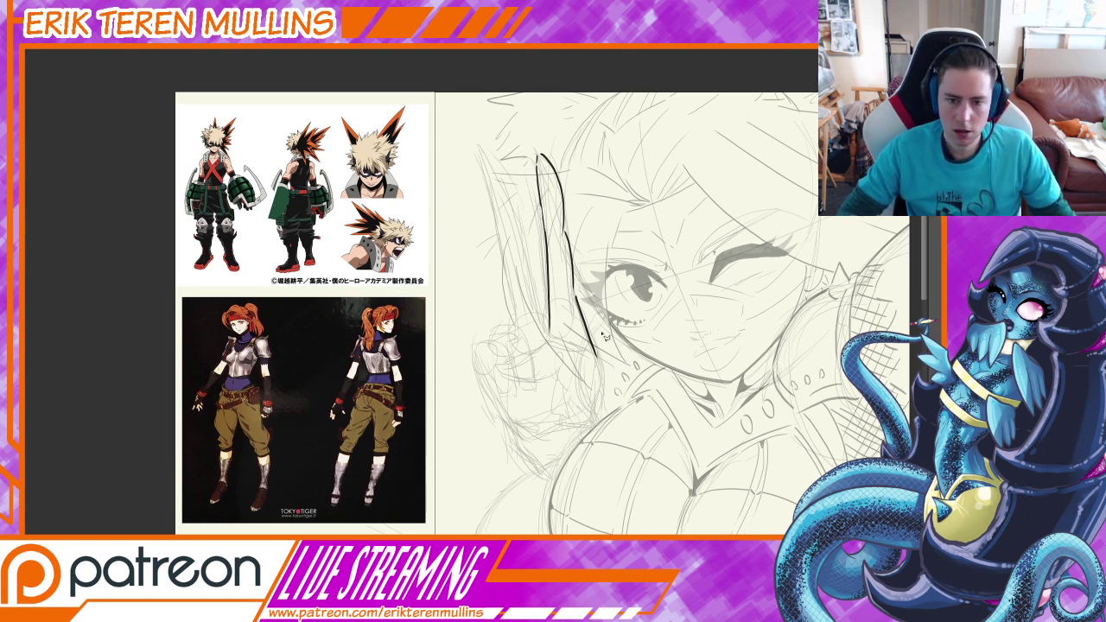
# Duplicate the inked finger outline and place the copy over the second raised finger's sketch
pyautogui.moveTo(604, 337)
pyautogui.mouseDown()
pyautogui.moveTo(610, 297)
pyautogui.moveTo(614, 382)
pyautogui.moveTo(531, 391)
pyautogui.moveTo(488, 211)
pyautogui.moveTo(537, 113)
pyautogui.moveTo(596, 155)
pyautogui.moveTo(603, 205)
pyautogui.moveTo(609, 302)
pyautogui.moveTo(565, 318)
pyautogui.mouseUp()
pyautogui.hotkey('ctrl', 't')
pyautogui.moveTo(652, 266)
pyautogui.mouseDown()
pyautogui.moveTo(654, 253)
pyautogui.moveTo(658, 263)
pyautogui.mouseUp()
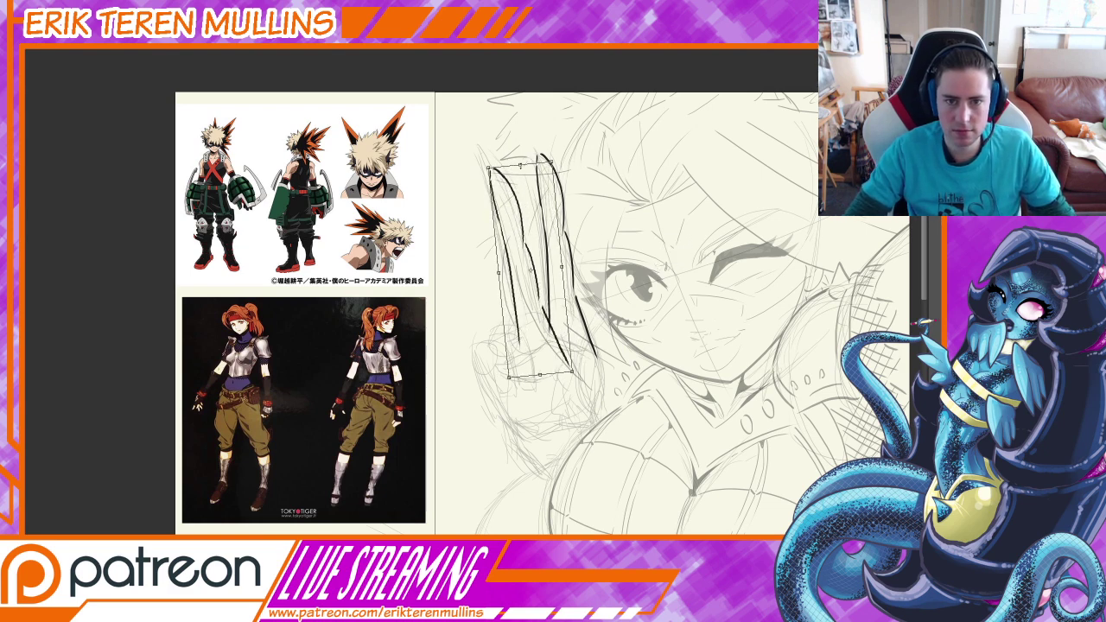
pyautogui.press('Return')
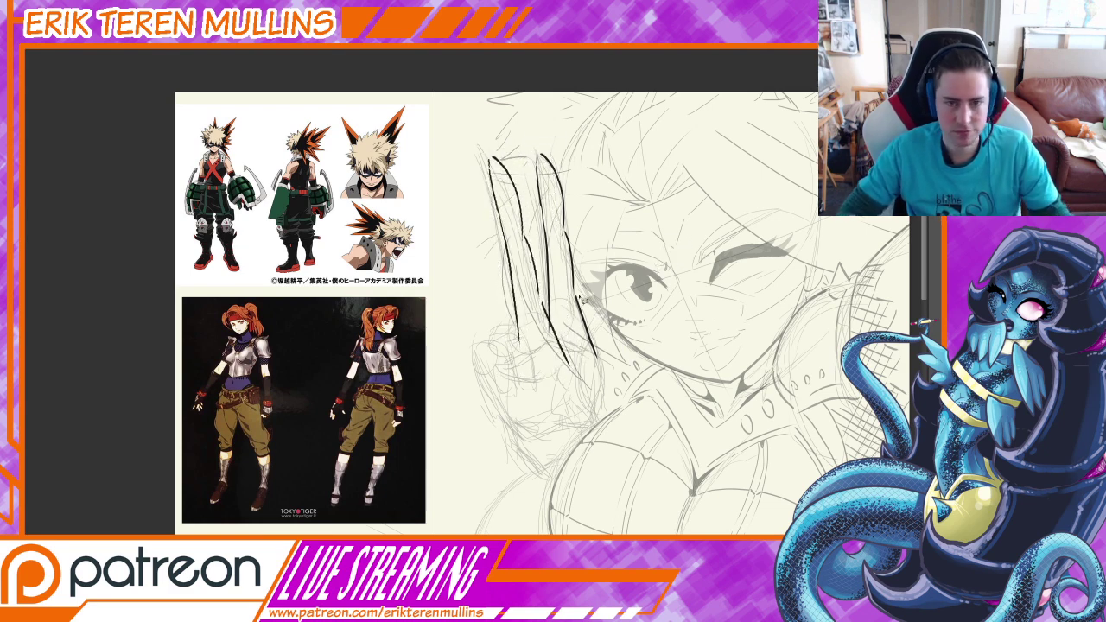
pyautogui.moveTo(556, 348)
pyautogui.mouseDown()
pyautogui.moveTo(552, 336)
pyautogui.moveTo(559, 353)
pyautogui.mouseUp()
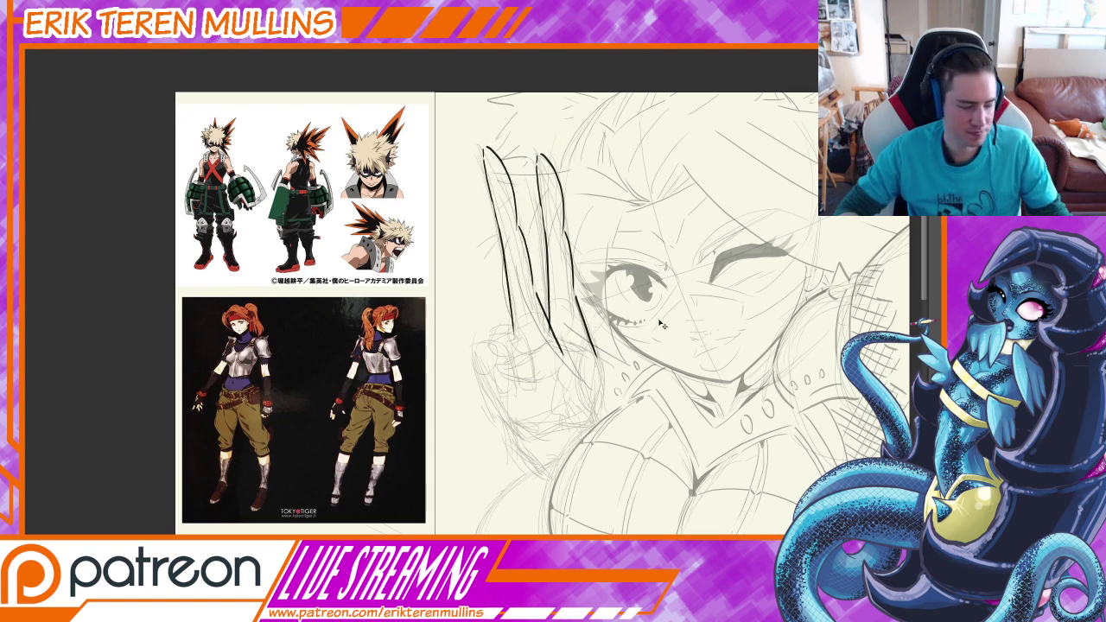
# Tilt the copied finger outline away from the face to match the sketch, and trim its overlapping lower end
pyautogui.hotkey('ctrl', 't')
pyautogui.moveTo(680, 319); pyautogui.dragTo(687, 303)
pyautogui.moveTo(560, 334); pyautogui.dragTo(557, 337)
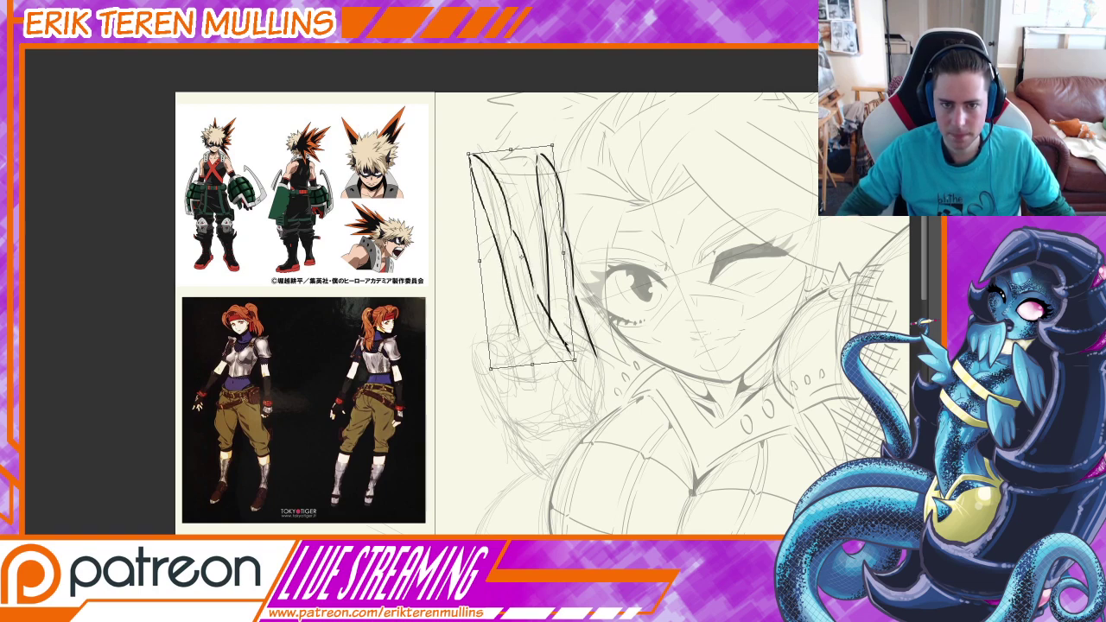
pyautogui.press('Return')
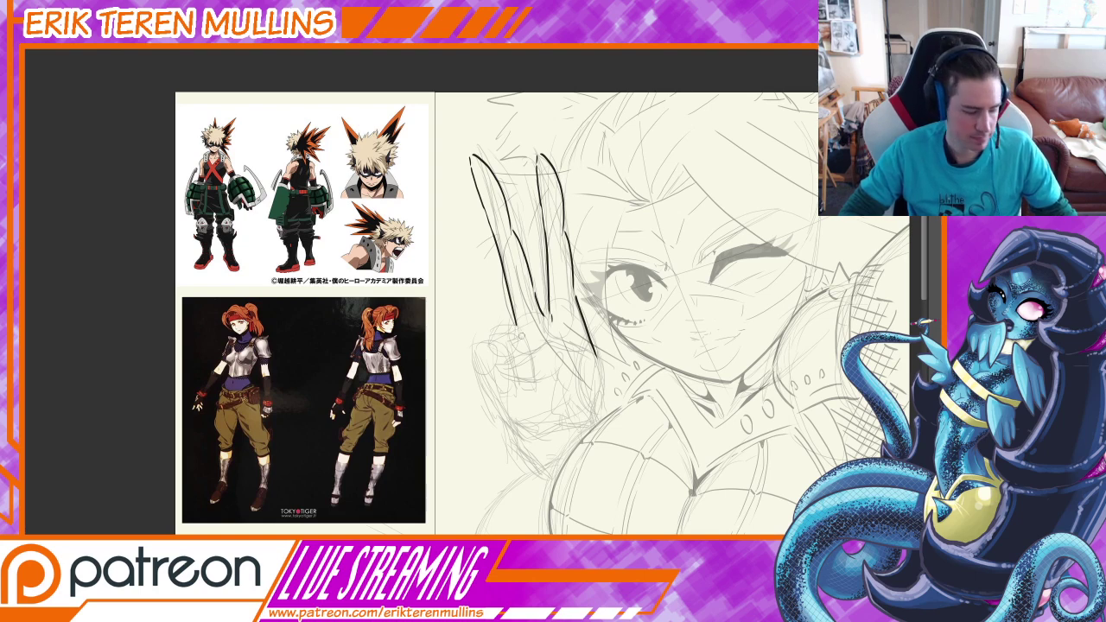
# Ink the knuckle curves of the two folded fingers below the raised fingers, redoing strokes that miss the sketch
pyautogui.moveTo(521, 335)
pyautogui.mouseDown()
pyautogui.moveTo(548, 295)
pyautogui.moveTo(542, 282)
pyautogui.moveTo(563, 298)
pyautogui.moveTo(562, 344)
pyautogui.mouseUp()
pyautogui.hotkey('ctrl', 'z')
pyautogui.hotkey('ctrl', 'z')
pyautogui.hotkey('ctrl', 'z')
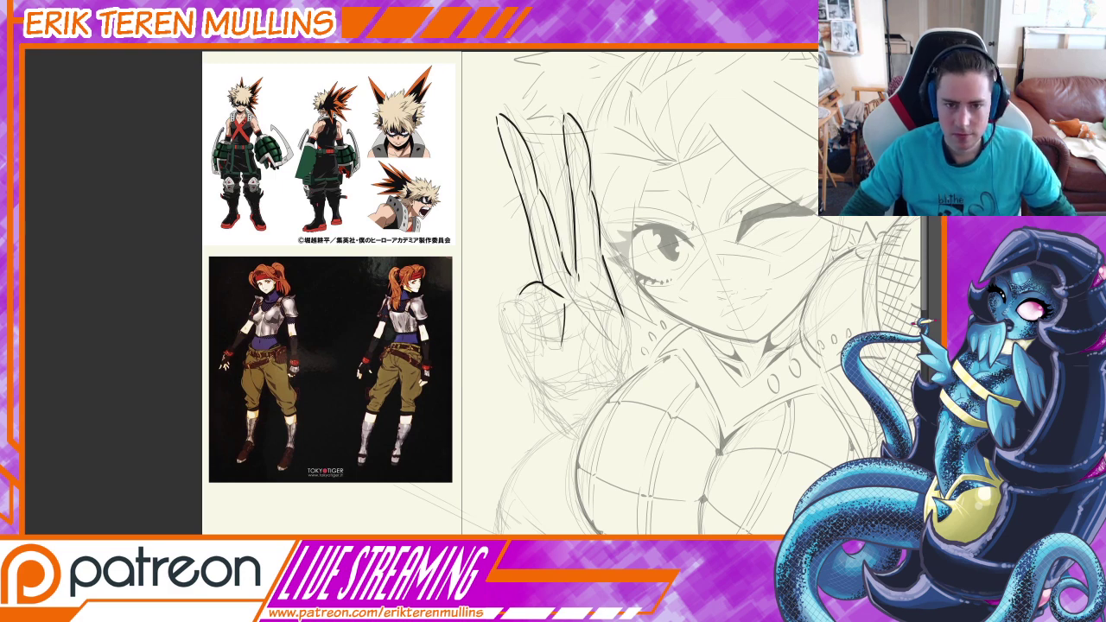
pyautogui.moveTo(505, 306)
pyautogui.mouseDown()
pyautogui.moveTo(523, 295)
pyautogui.moveTo(545, 310)
pyautogui.moveTo(554, 355)
pyautogui.mouseUp()
pyautogui.hotkey('ctrl', 'z')
pyautogui.hotkey('ctrl', 'z')
pyautogui.moveTo(550, 316)
pyautogui.mouseDown()
pyautogui.moveTo(553, 341)
pyautogui.moveTo(565, 311)
pyautogui.mouseUp()
pyautogui.hotkey('ctrl', 'z')
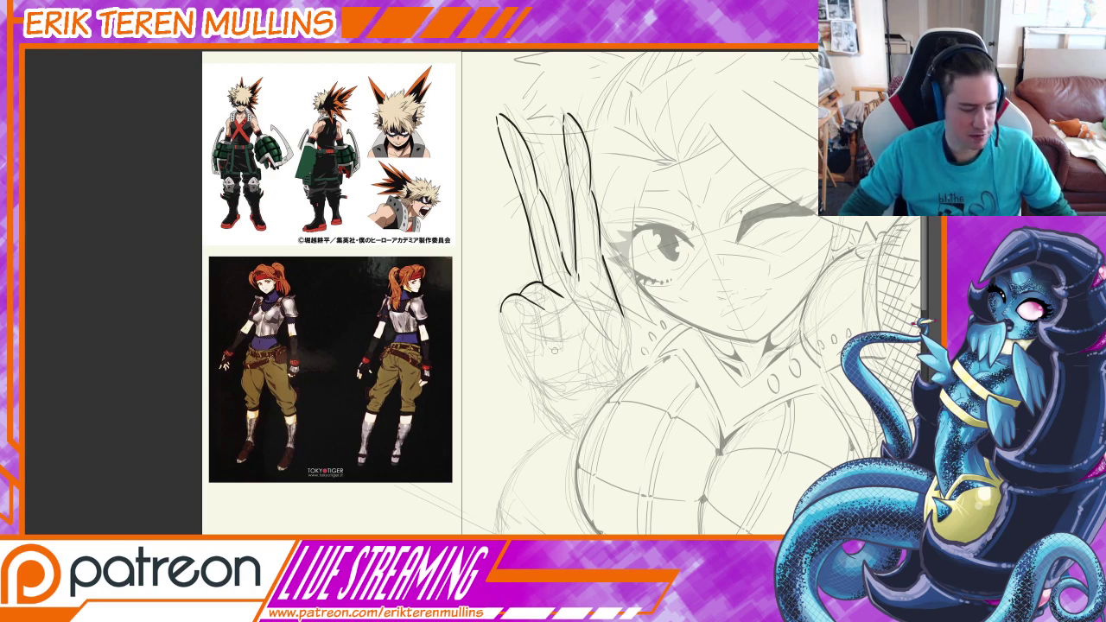
# Ink the face-side edge and the curled tips of the folded fingers, redoing unsatisfactory strokes
pyautogui.moveTo(568, 303); pyautogui.dragTo(570, 342)
pyautogui.hotkey('ctrl', 'z')
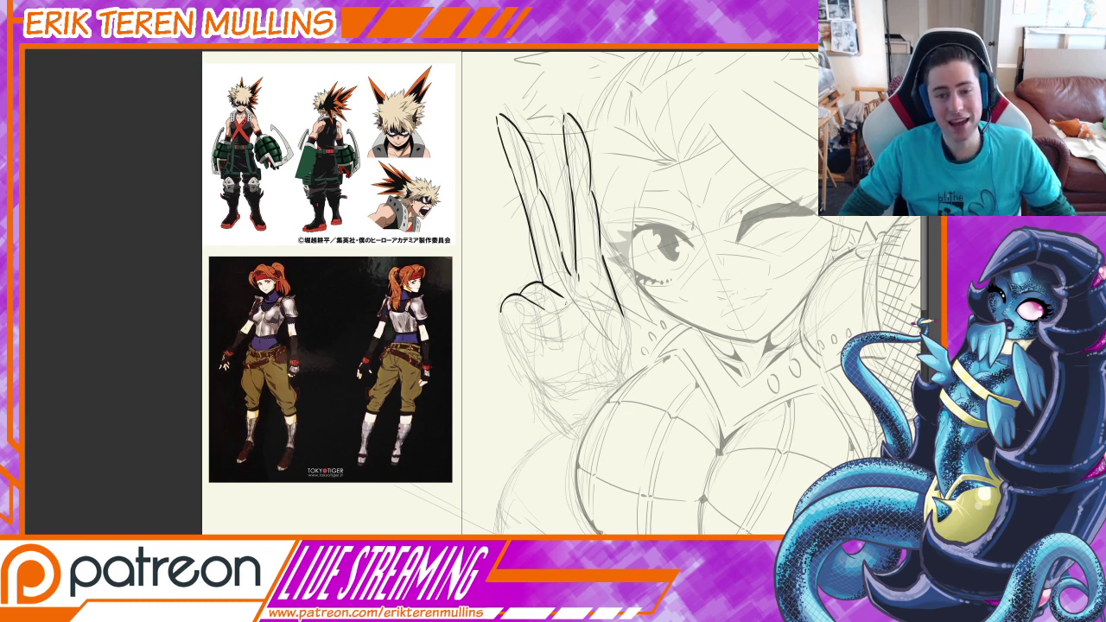
pyautogui.moveTo(567, 301)
pyautogui.mouseDown()
pyautogui.moveTo(570, 336)
pyautogui.moveTo(588, 307)
pyautogui.moveTo(589, 333)
pyautogui.mouseUp()
pyautogui.hotkey('ctrl', 'z')
pyautogui.hotkey('ctrl', 'z')
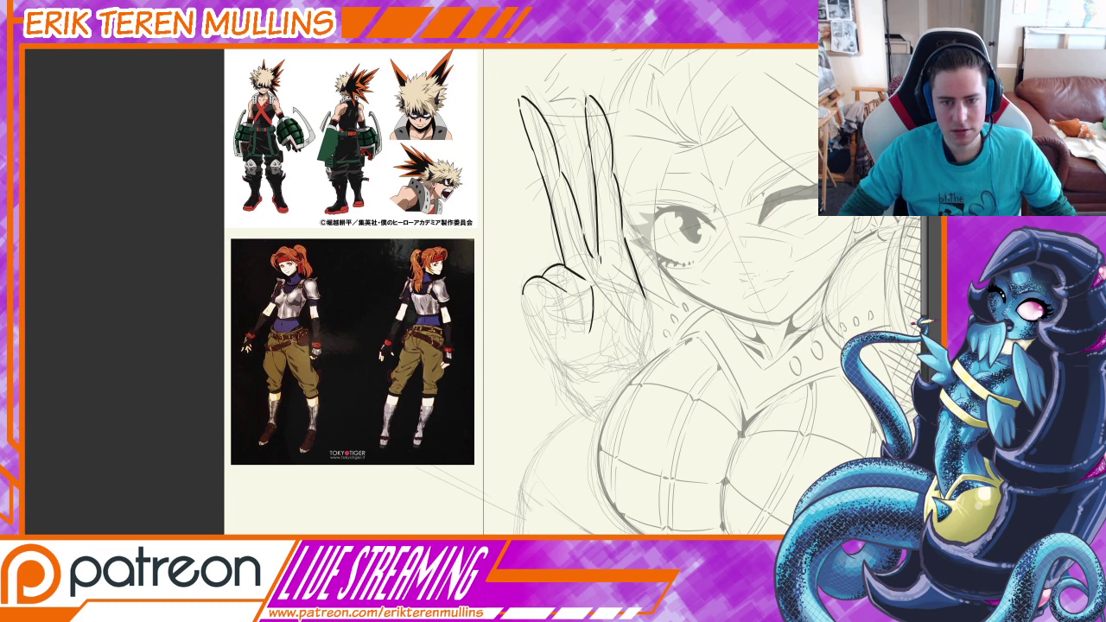
pyautogui.moveTo(573, 296)
pyautogui.mouseDown()
pyautogui.moveTo(570, 337)
pyautogui.moveTo(555, 340)
pyautogui.mouseUp()
pyautogui.hotkey('ctrl', 'z')
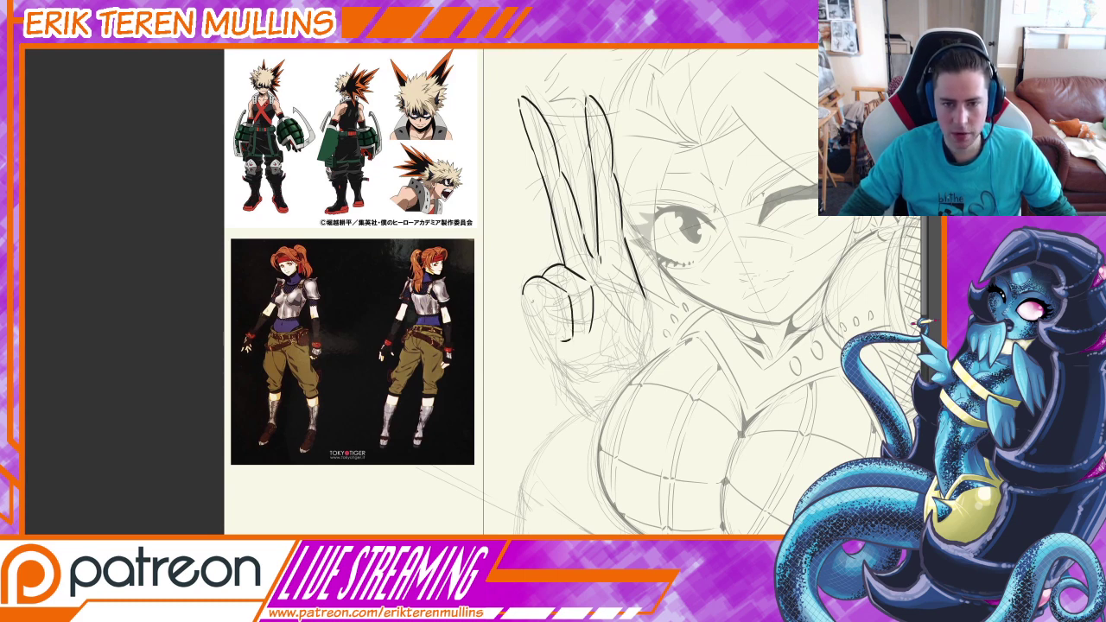
pyautogui.moveTo(534, 302)
pyautogui.mouseDown()
pyautogui.moveTo(553, 315)
pyautogui.moveTo(554, 338)
pyautogui.mouseUp()
pyautogui.hotkey('ctrl', 'z')
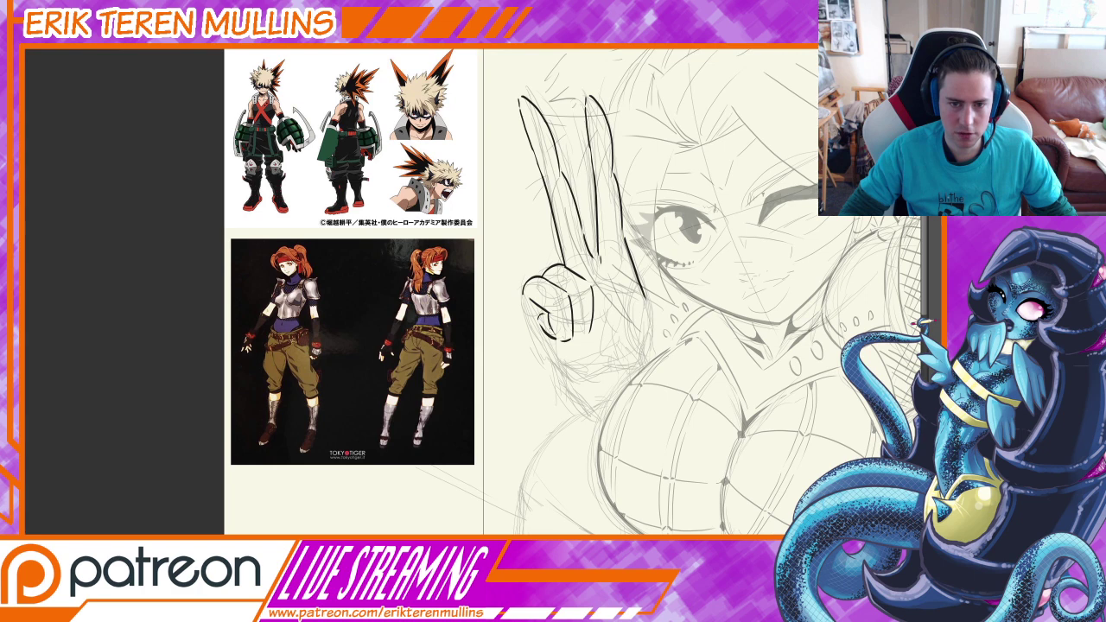
# Ink the outer edge of the hand from the folded little finger down to the wrist, redoing the stroke until it fits
pyautogui.moveTo(524, 301); pyautogui.dragTo(566, 380)
pyautogui.hotkey('ctrl', 'z')
pyautogui.hotkey('ctrl', 'z')
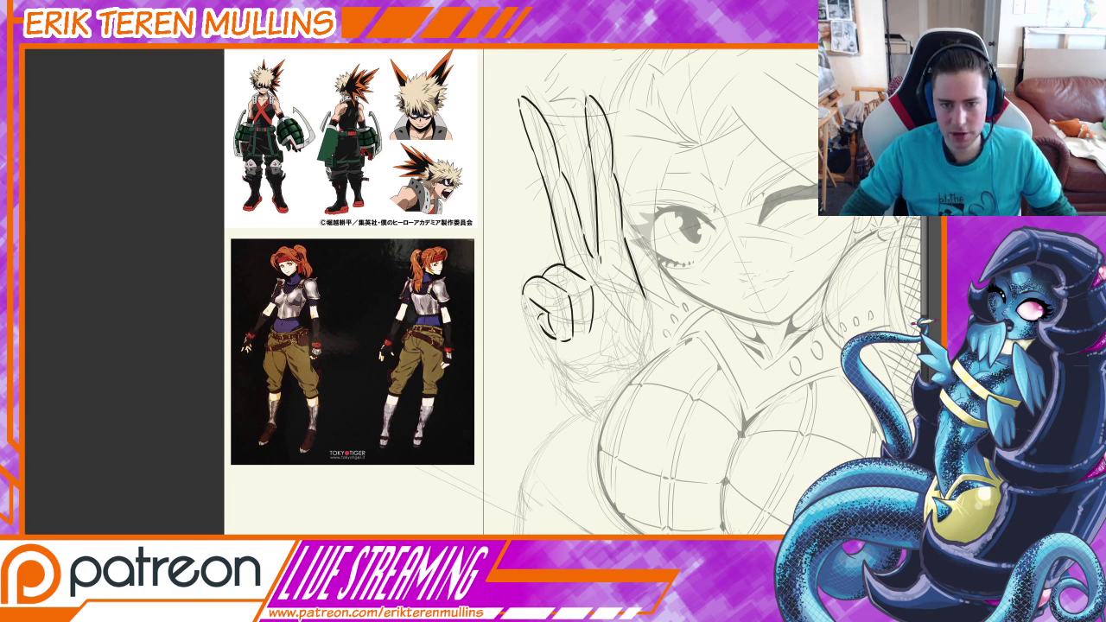
pyautogui.moveTo(523, 301); pyautogui.dragTo(581, 391)
# Ink the thumb folded across the palm and the rounded palm edge nearest the face, redoing strokes as needed
pyautogui.moveTo(616, 330); pyautogui.dragTo(569, 350)
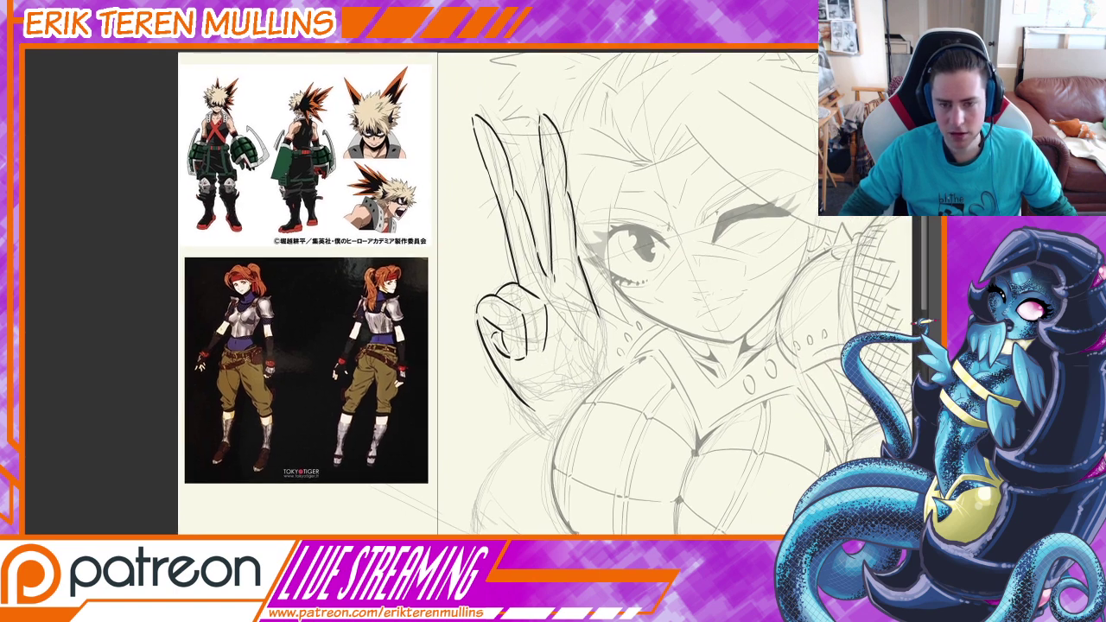
pyautogui.moveTo(516, 326)
pyautogui.mouseDown()
pyautogui.moveTo(563, 300)
pyautogui.moveTo(603, 322)
pyautogui.moveTo(603, 377)
pyautogui.mouseUp()
pyautogui.hotkey('ctrl', 'z')
pyautogui.moveTo(517, 329); pyautogui.dragTo(563, 323)
pyautogui.hotkey('ctrl', 'z')
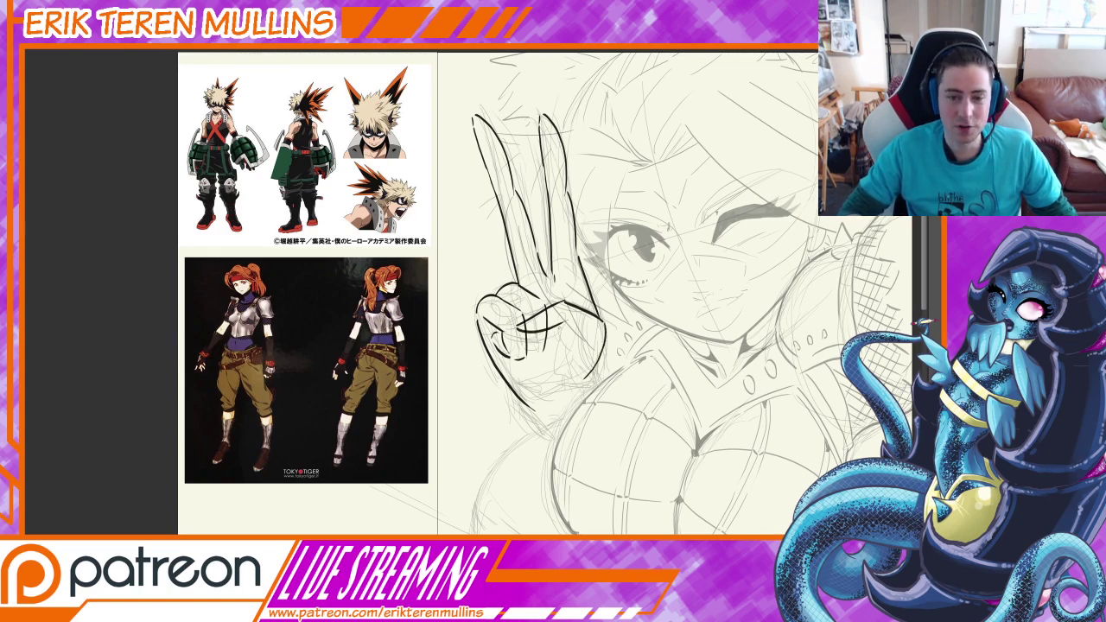
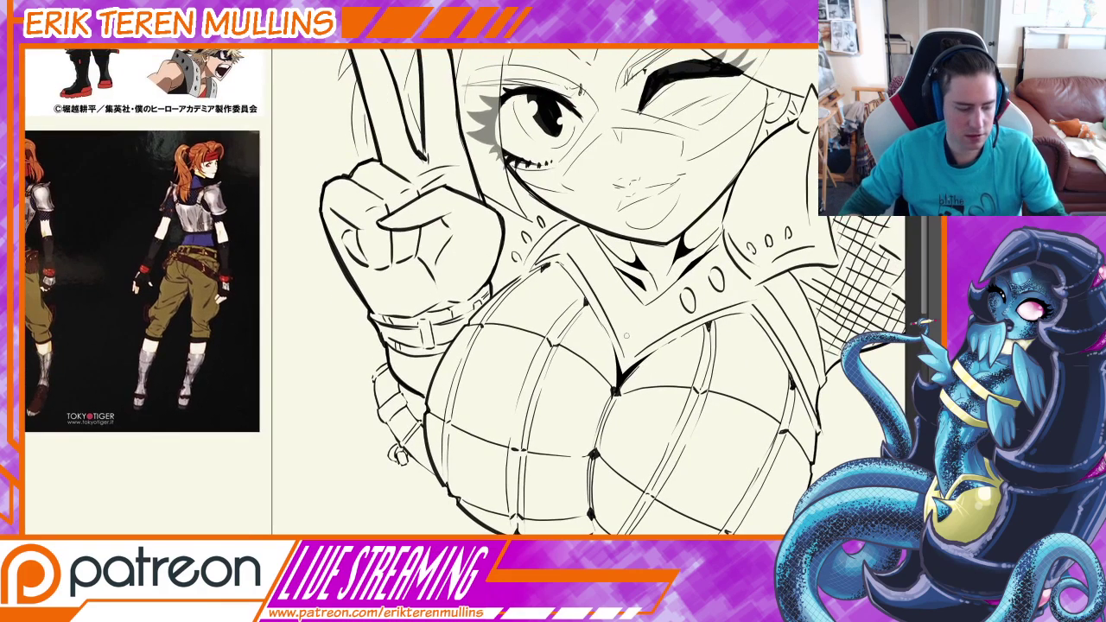
# Examine the inked figure as a whole and the rough hip and leg sketch beneath the chest
pyautogui.hotkey('ctrl', '-')
pyautogui.hotkey('ctrl', '-')
pyautogui.hotkey('ctrl', '-')
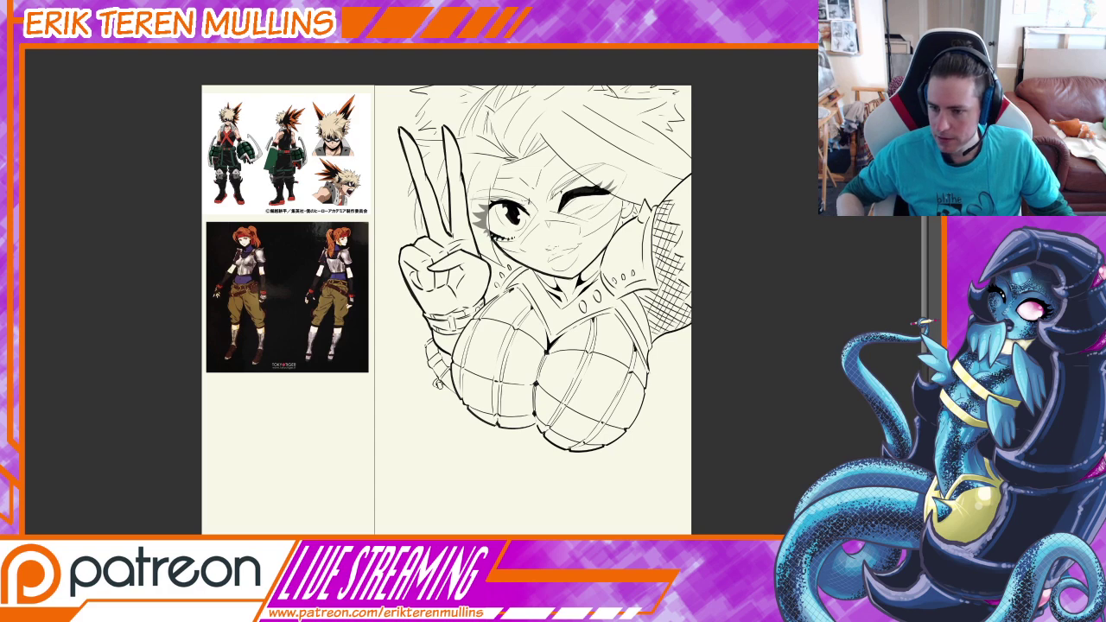
pyautogui.moveTo(560, 433)
pyautogui.mouseDown()
pyautogui.moveTo(635, 375)
pyautogui.moveTo(621, 365)
pyautogui.mouseUp()
pyautogui.hotkey('ctrl', '+')
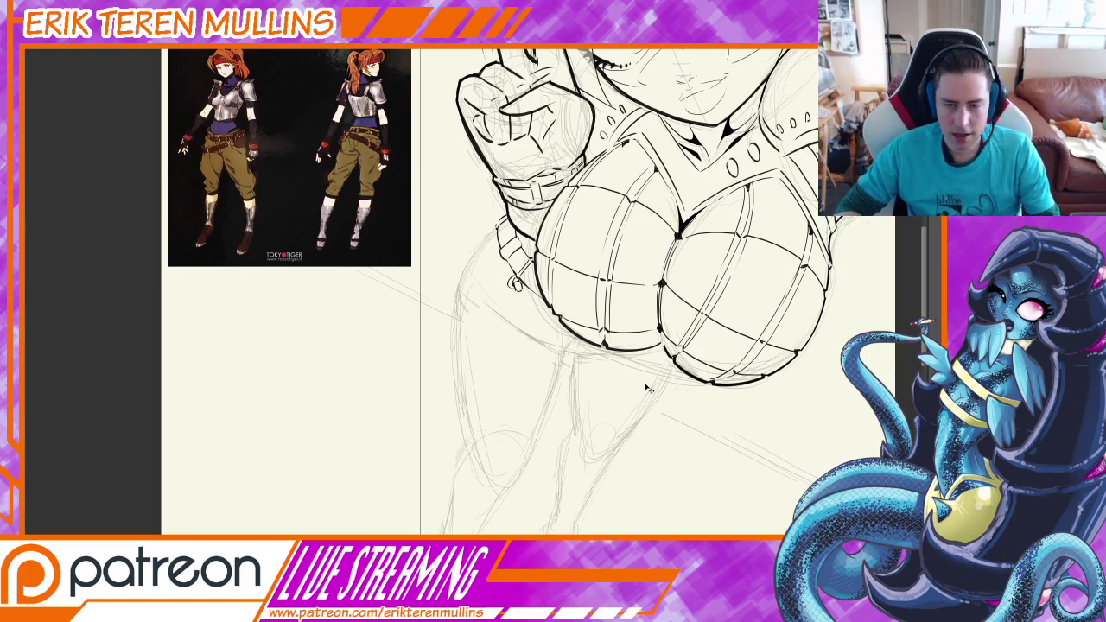
pyautogui.hotkey('ctrl', '-')
pyautogui.hotkey('ctrl', '+')
pyautogui.moveTo(710, 444); pyautogui.dragTo(721, 303)
pyautogui.moveTo(616, 369); pyautogui.dragTo(606, 405)
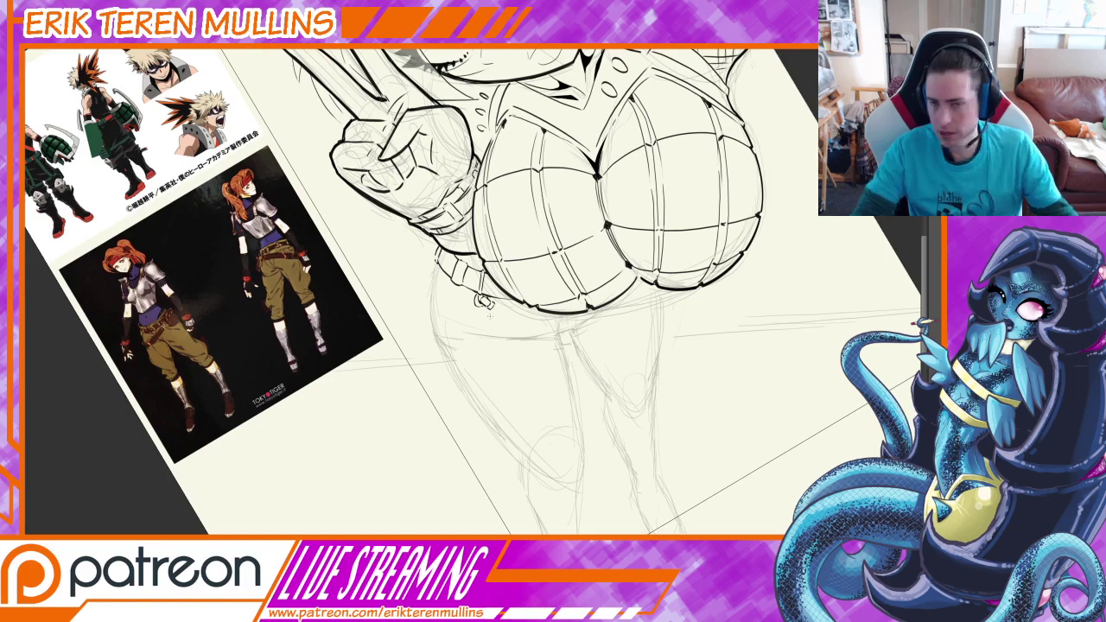
pyautogui.hotkey('ctrl', '-')
pyautogui.hotkey('ctrl', '-')
pyautogui.hotkey('ctrl', '-')
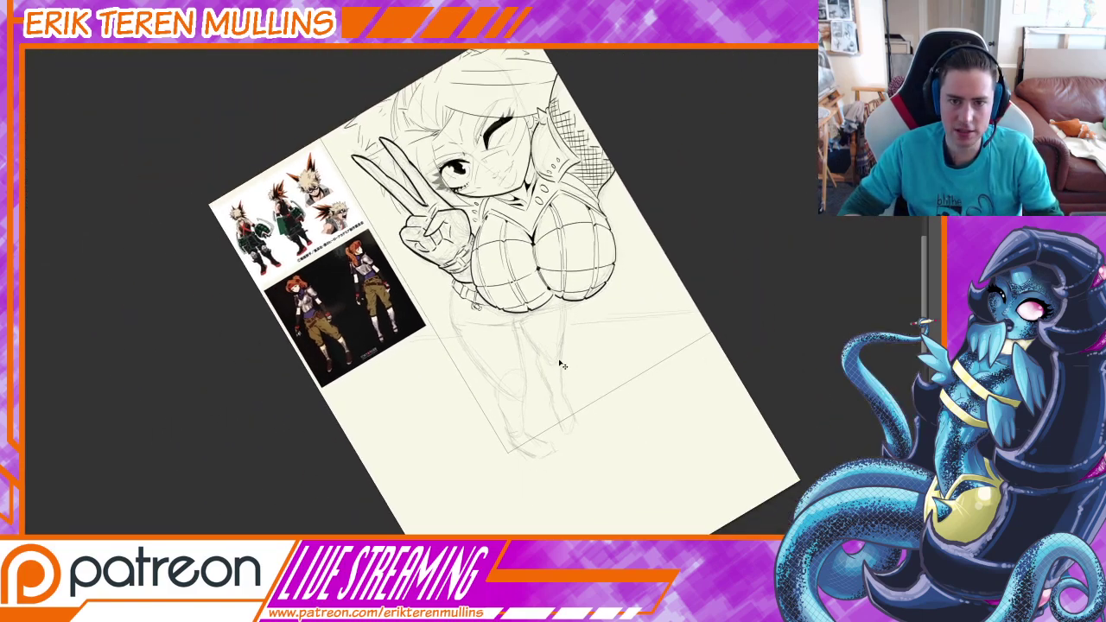
pyautogui.scroll(5, 561, 365)
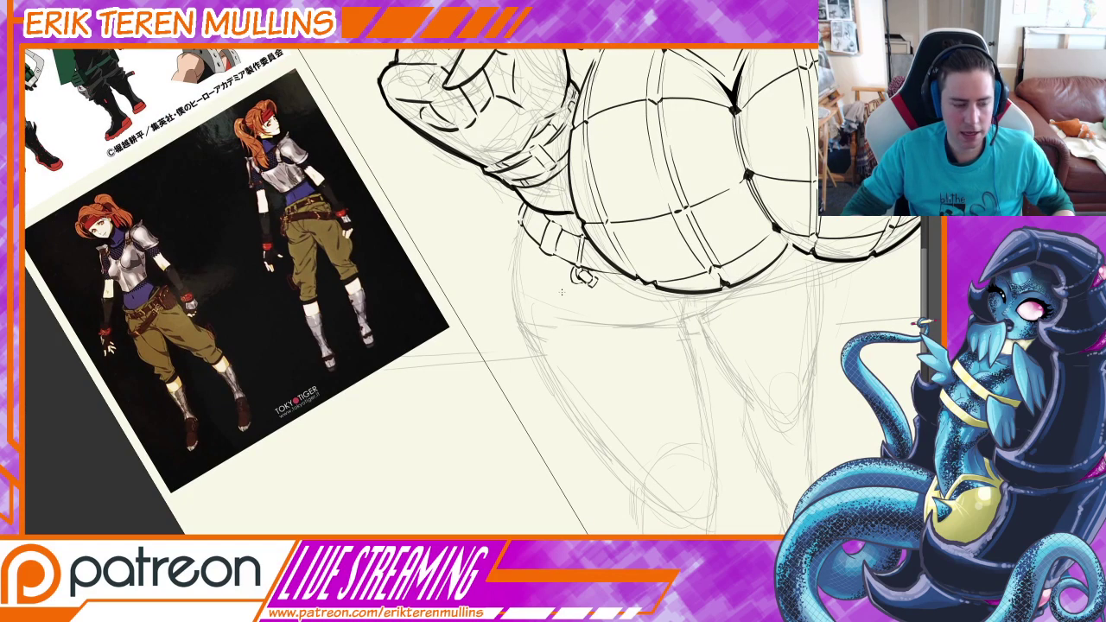
# Ink the belt strap from the buckle on the hip along the underside of the chest, redoing its edge once
pyautogui.moveTo(554, 336)
pyautogui.mouseDown()
pyautogui.moveTo(624, 456)
pyautogui.moveTo(621, 353)
pyautogui.moveTo(583, 294)
pyautogui.mouseUp()
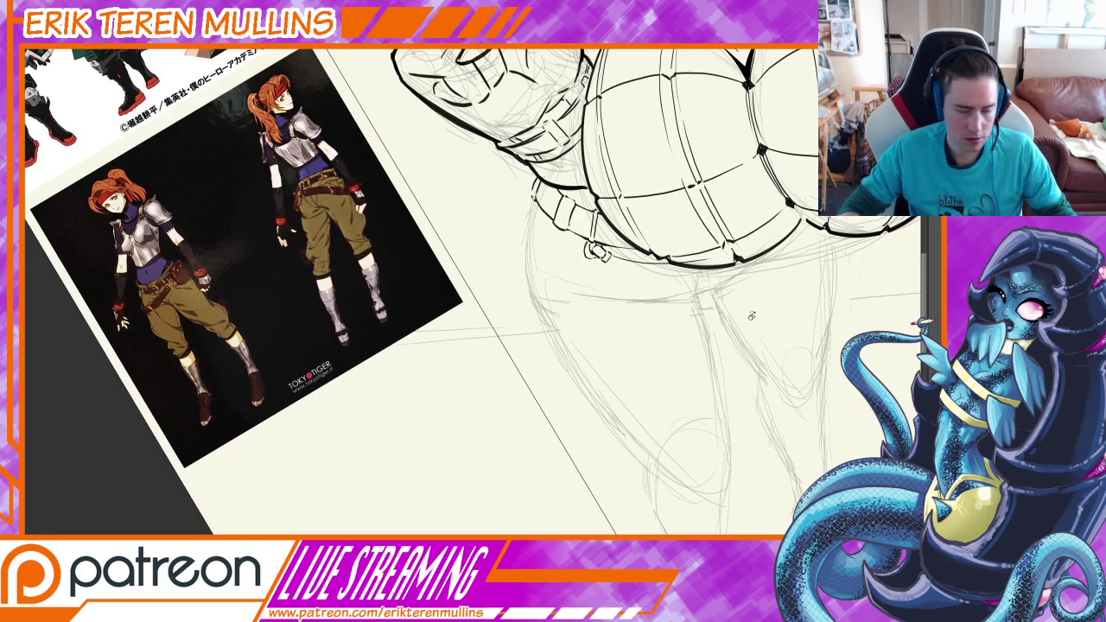
pyautogui.moveTo(596, 252); pyautogui.dragTo(520, 443)
pyautogui.moveTo(638, 409); pyautogui.dragTo(549, 294)
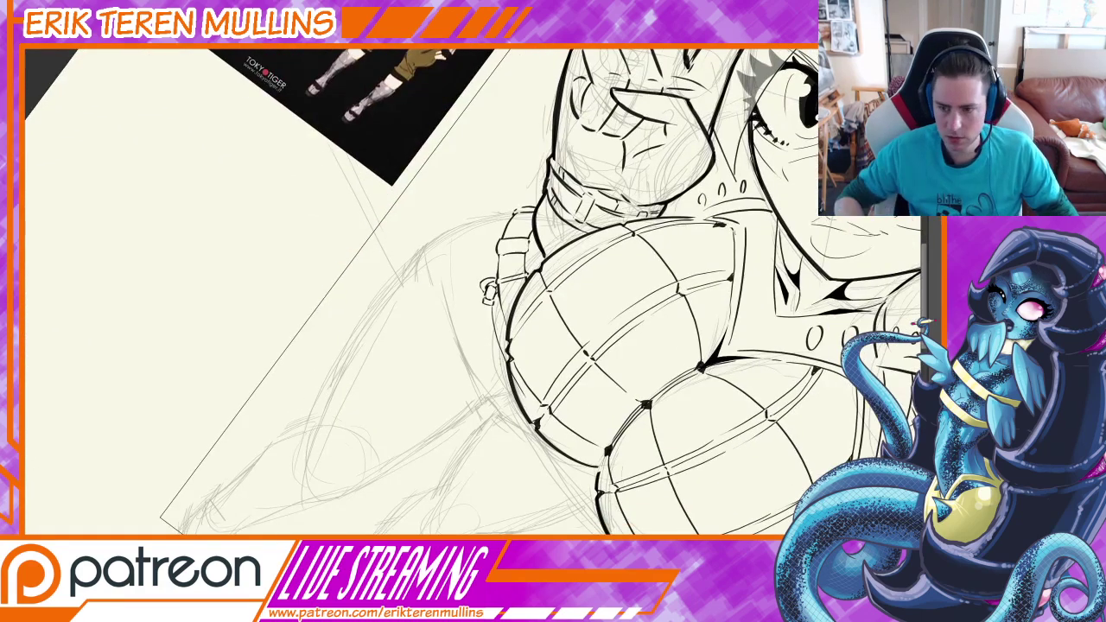
pyautogui.moveTo(484, 302); pyautogui.dragTo(539, 447)
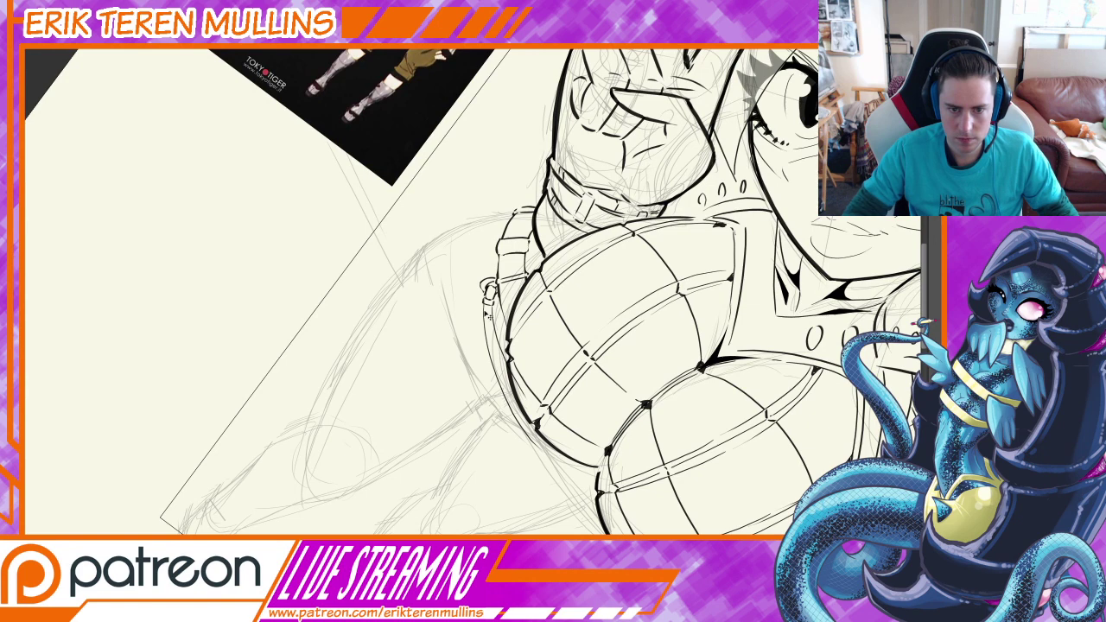
pyautogui.hotkey('ctrl', 'z')
pyautogui.moveTo(486, 306); pyautogui.dragTo(523, 416)
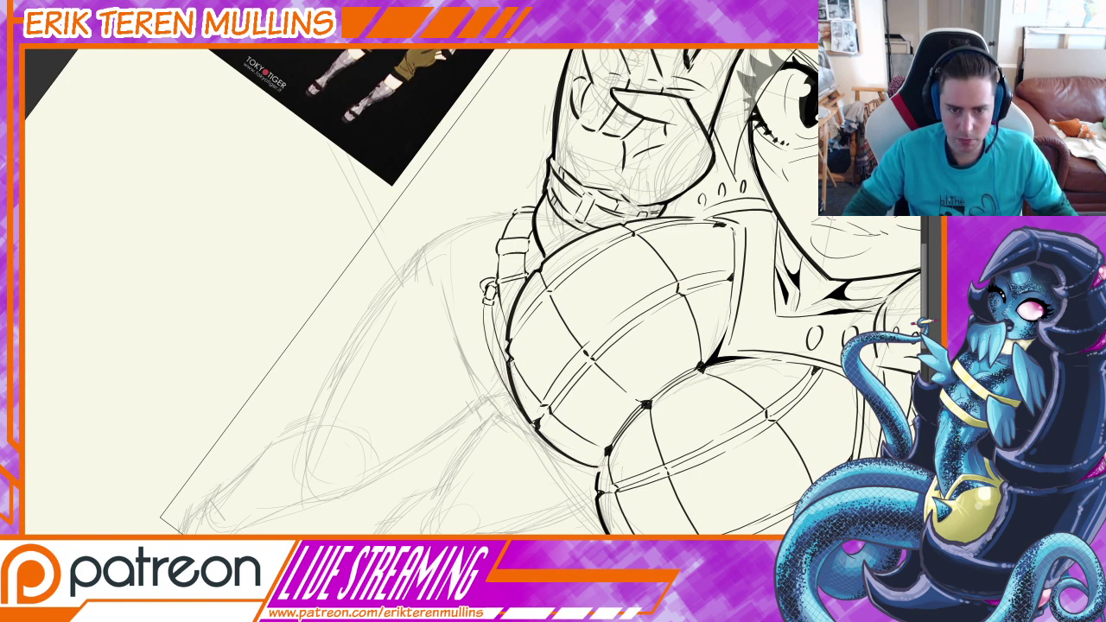
# Ink the outline of the baggy trouser leg beneath the raised hand, from the hip to its gathered hem below the knee
pyautogui.press('r')
pyautogui.moveTo(638, 478); pyautogui.dragTo(689, 303)
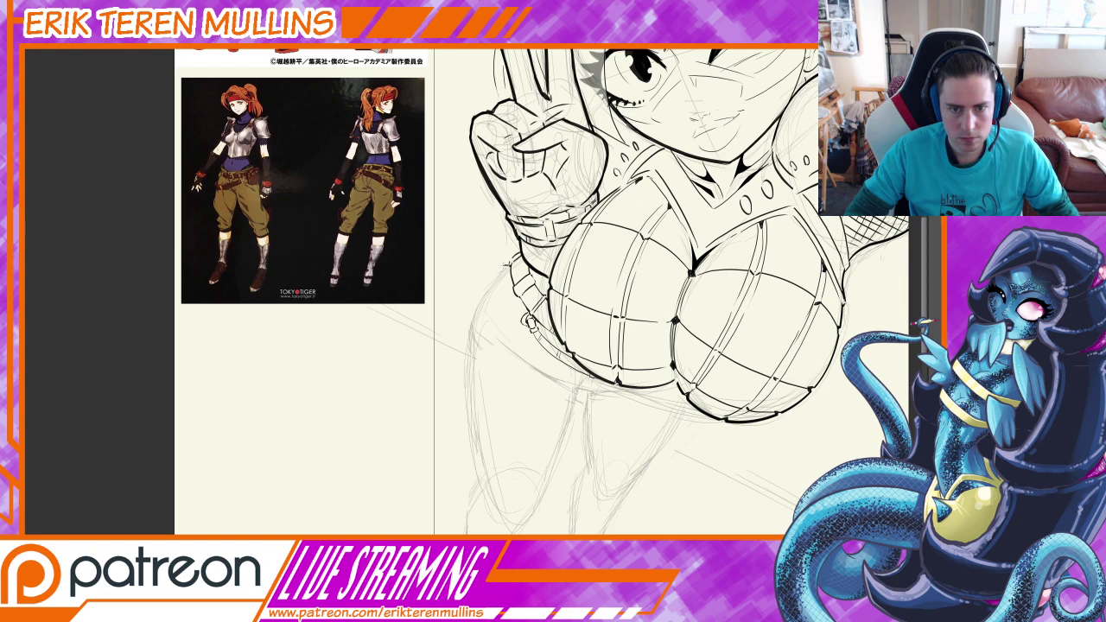
pyautogui.moveTo(556, 193)
pyautogui.mouseDown()
pyautogui.moveTo(551, 350)
pyautogui.moveTo(574, 503)
pyautogui.moveTo(559, 476)
pyautogui.moveTo(572, 210)
pyautogui.mouseUp()
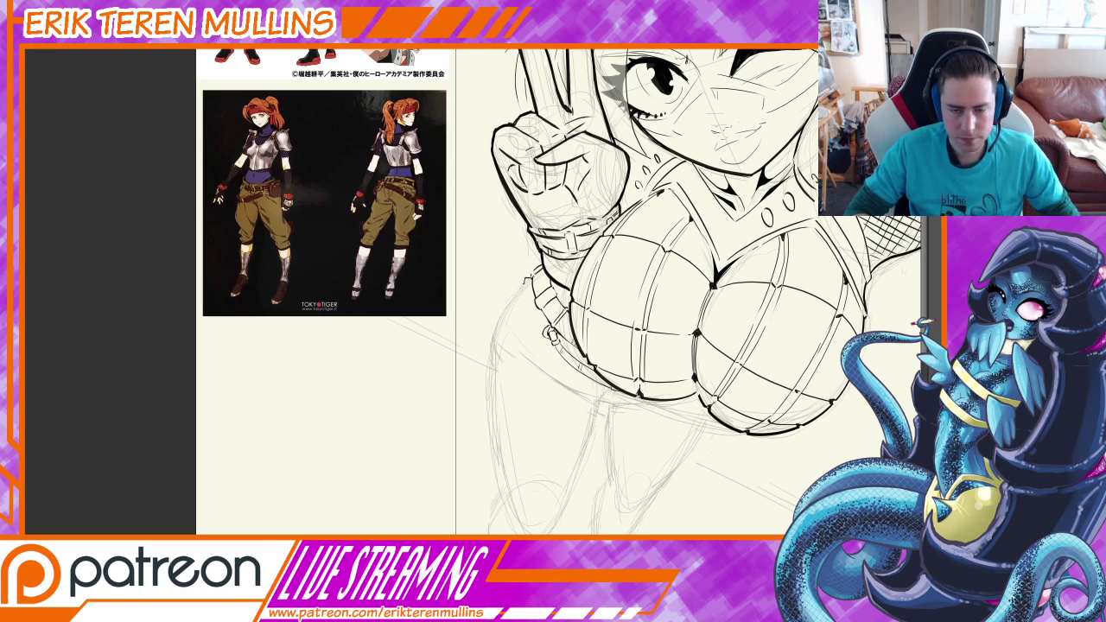
pyautogui.moveTo(500, 321); pyautogui.dragTo(529, 239)
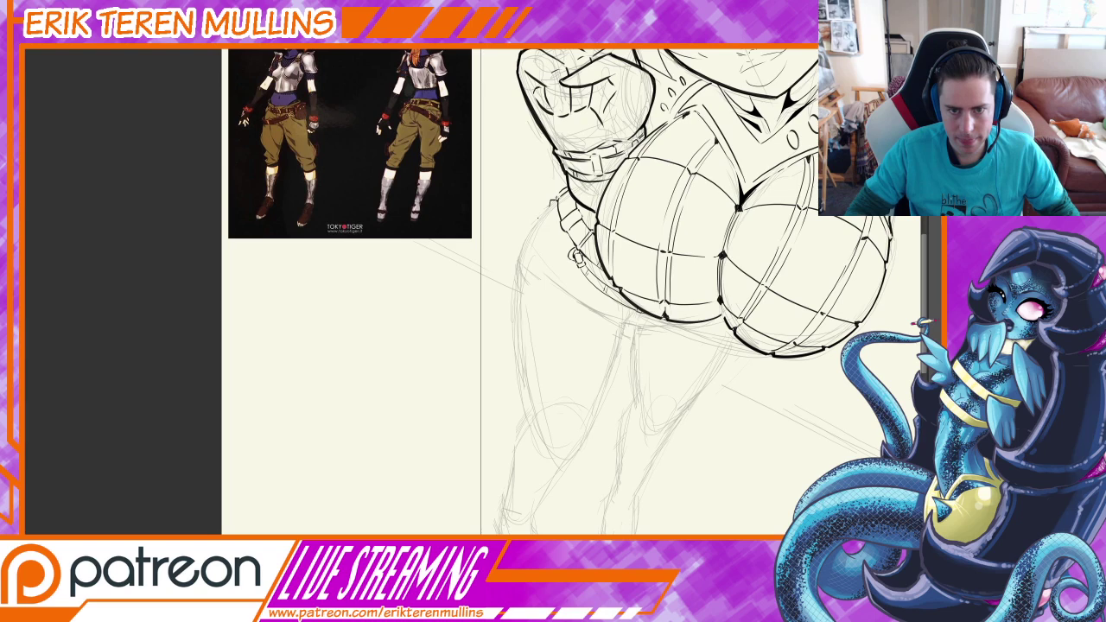
pyautogui.moveTo(536, 222)
pyautogui.mouseDown()
pyautogui.moveTo(513, 299)
pyautogui.moveTo(519, 386)
pyautogui.moveTo(520, 337)
pyautogui.mouseUp()
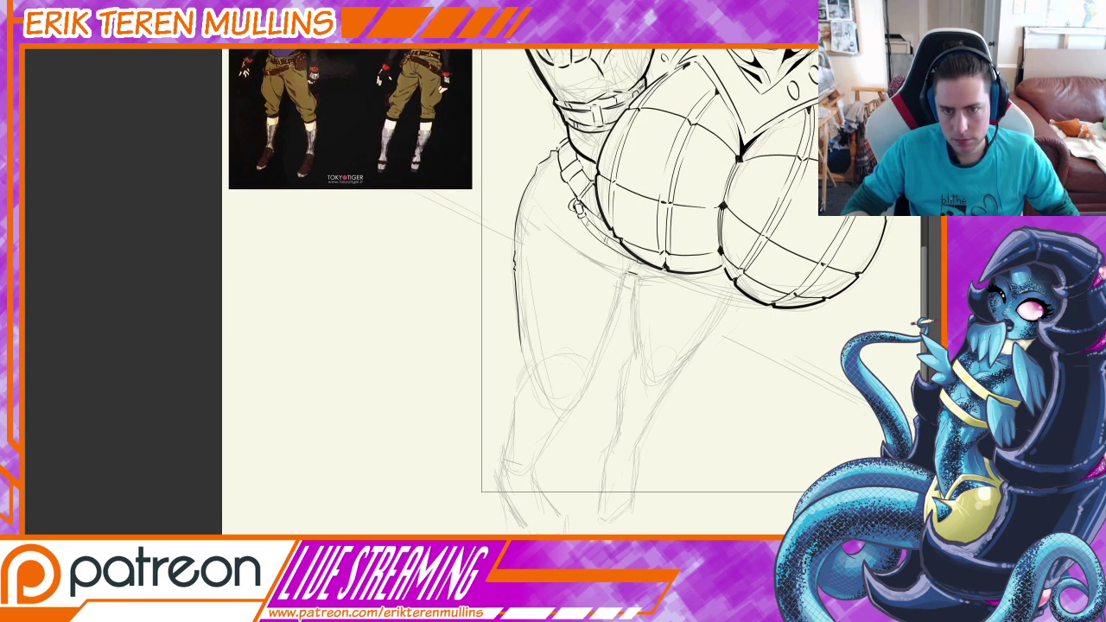
pyautogui.moveTo(625, 271)
pyautogui.mouseDown()
pyautogui.moveTo(594, 392)
pyautogui.moveTo(577, 410)
pyautogui.mouseUp()
pyautogui.moveTo(522, 339)
pyautogui.mouseDown()
pyautogui.moveTo(520, 363)
pyautogui.moveTo(565, 402)
pyautogui.mouseUp()
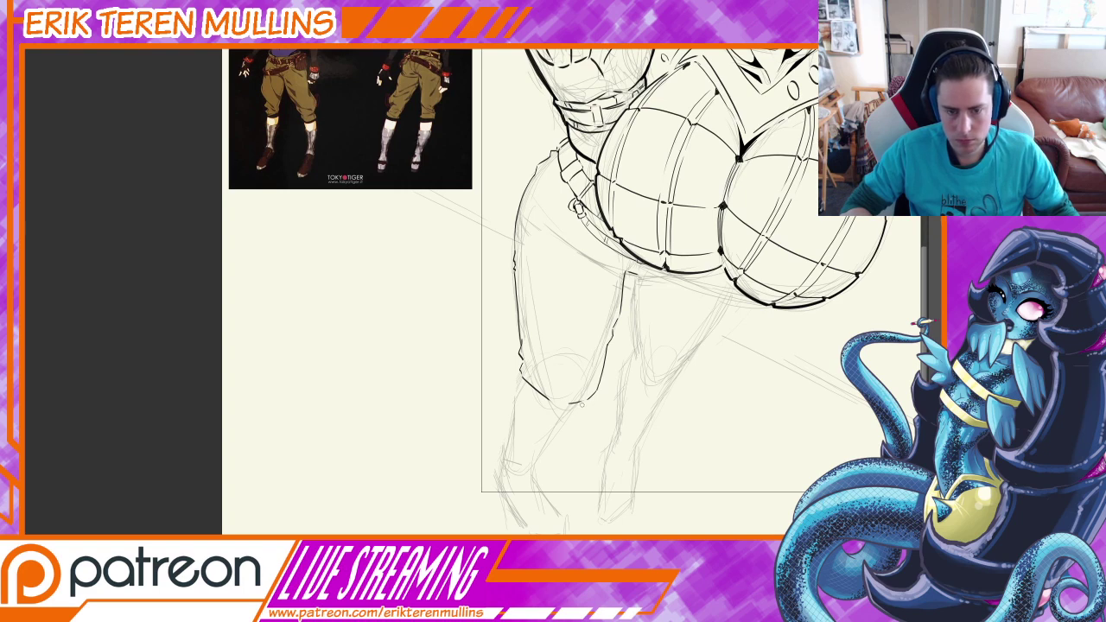
# Ink the outline of the other trouser leg down to its hem and the pocket lines on the hip beside the belt
pyautogui.moveTo(641, 350); pyautogui.dragTo(589, 366)
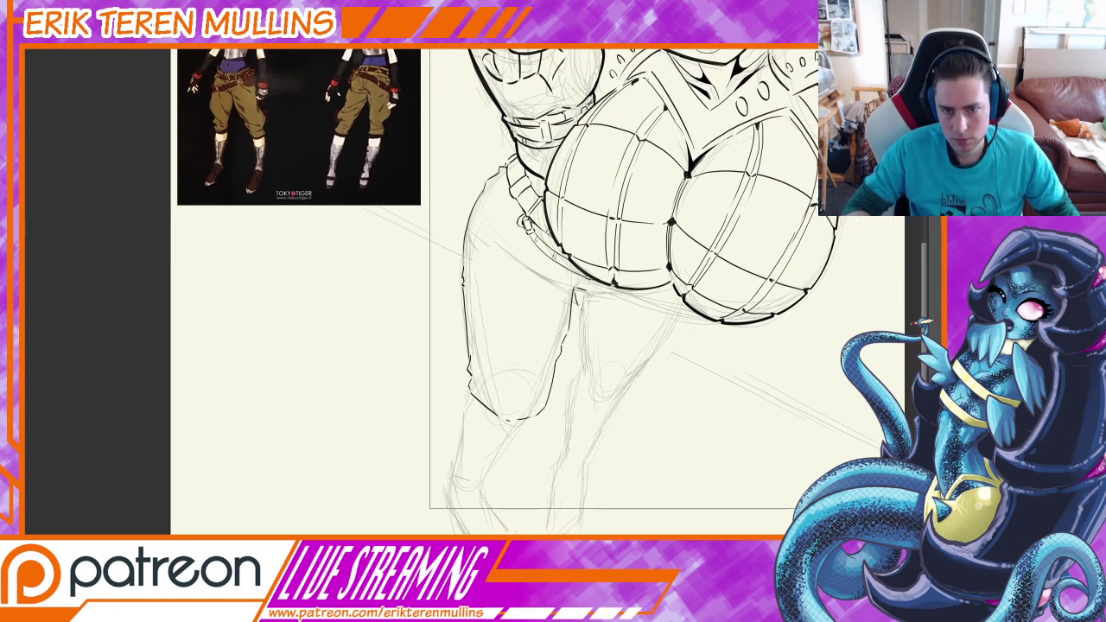
pyautogui.moveTo(582, 321)
pyautogui.mouseDown()
pyautogui.moveTo(576, 368)
pyautogui.moveTo(586, 398)
pyautogui.moveTo(640, 389)
pyautogui.mouseUp()
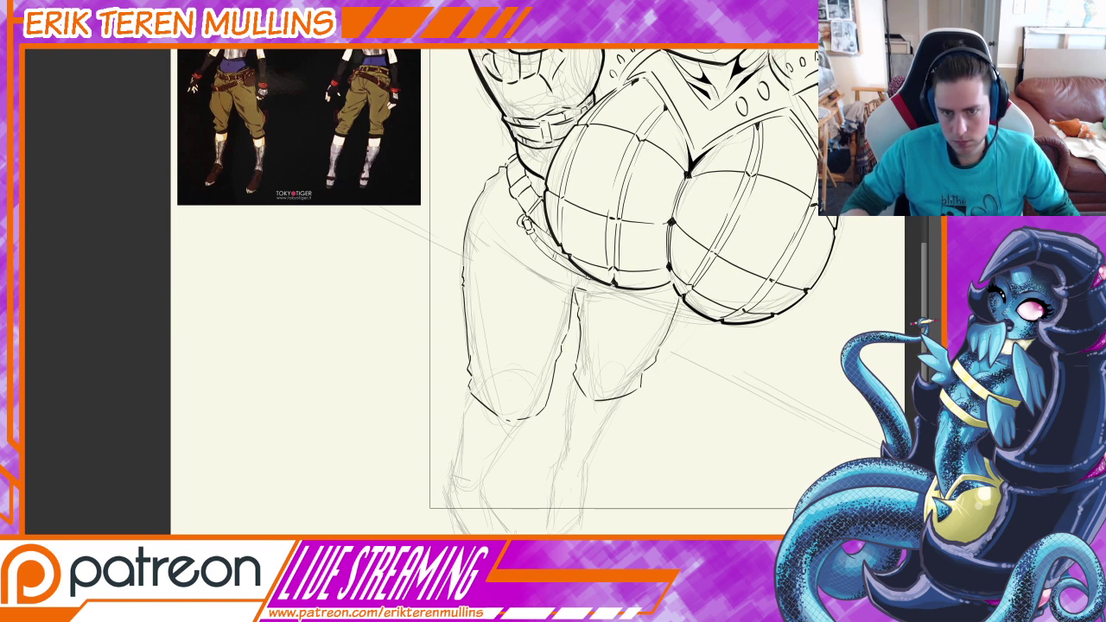
pyautogui.moveTo(618, 250); pyautogui.dragTo(646, 365)
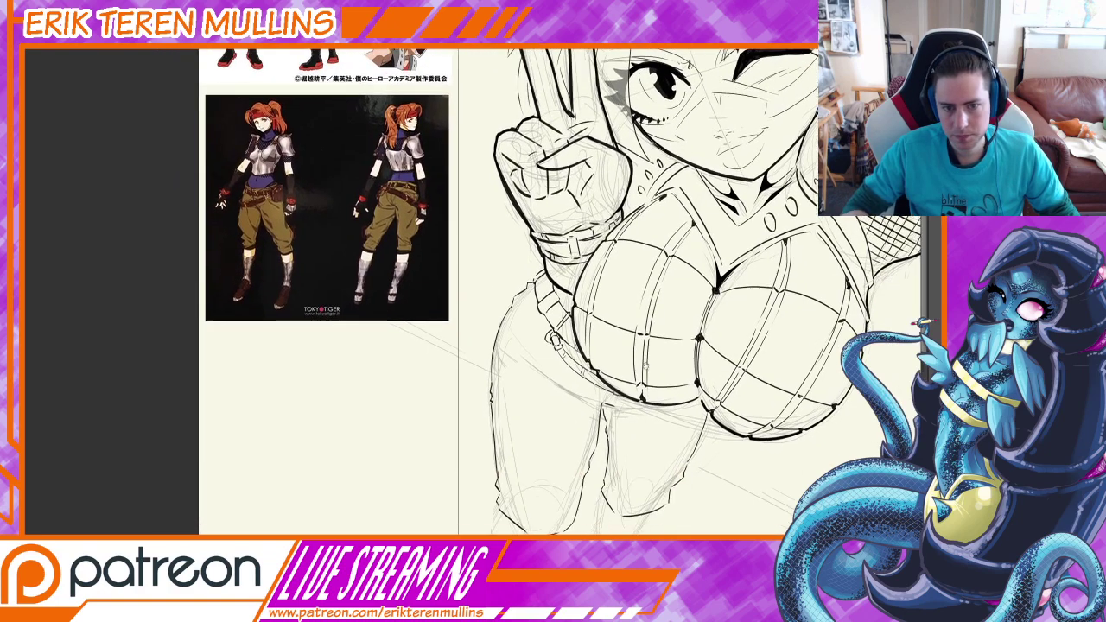
pyautogui.moveTo(546, 352); pyautogui.dragTo(551, 354)
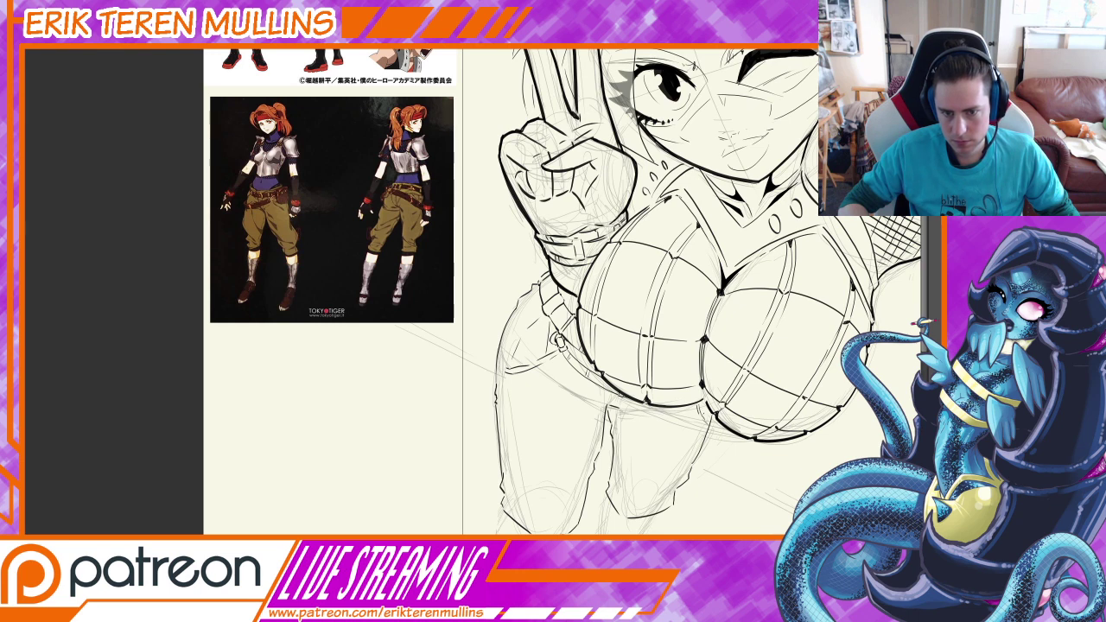
pyautogui.moveTo(561, 291); pyautogui.dragTo(619, 293)
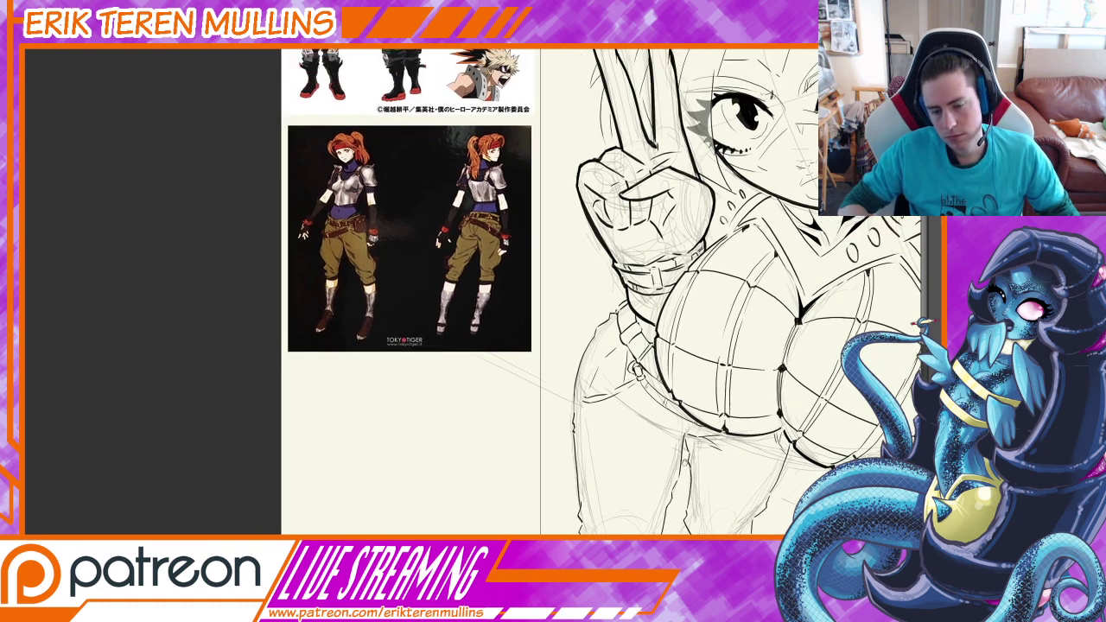
# Add fabric folds to both trouser legs around the knees, thighs and crotch, following the costume reference
pyautogui.moveTo(581, 481)
pyautogui.mouseDown()
pyautogui.moveTo(603, 505)
pyautogui.moveTo(632, 509)
pyautogui.mouseUp()
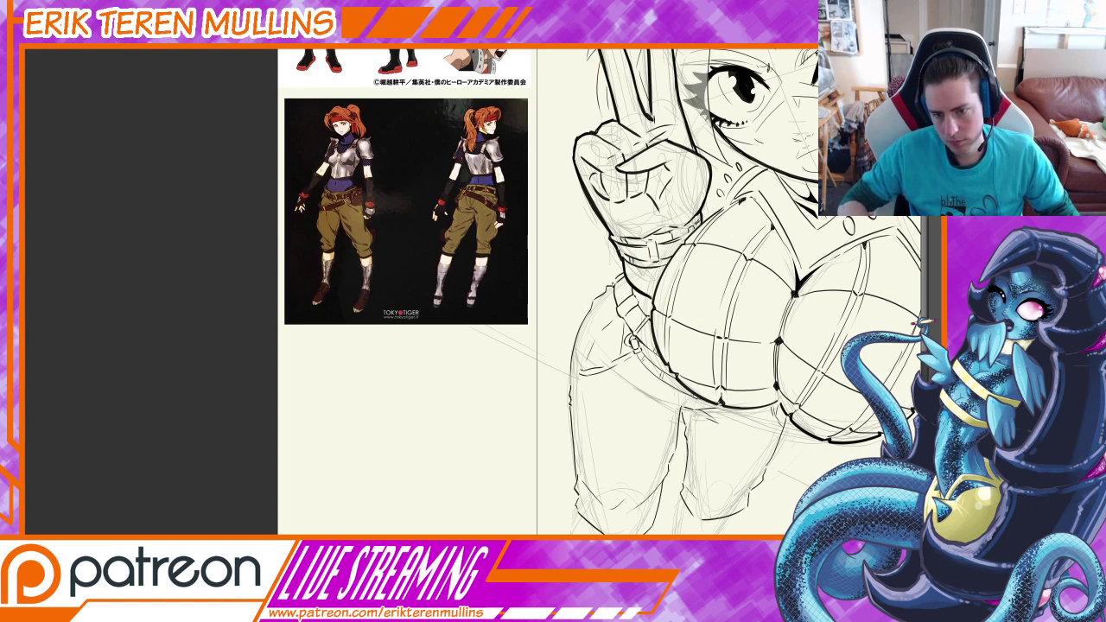
pyautogui.moveTo(722, 499)
pyautogui.mouseDown()
pyautogui.moveTo(748, 490)
pyautogui.moveTo(762, 468)
pyautogui.mouseUp()
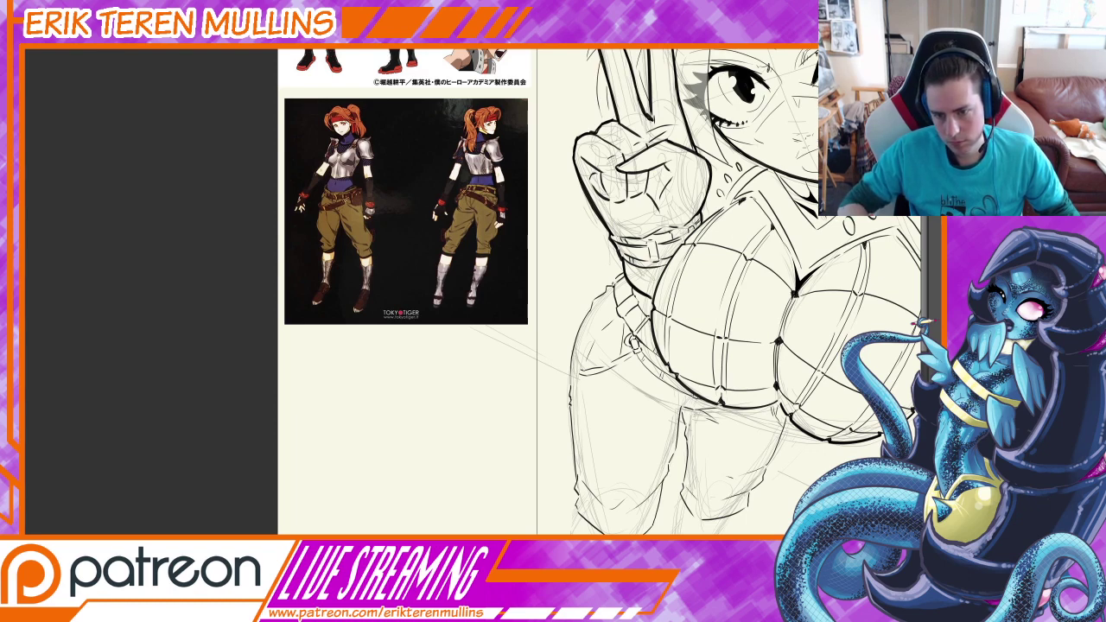
pyautogui.moveTo(689, 425); pyautogui.dragTo(708, 459)
pyautogui.moveTo(573, 392)
pyautogui.mouseDown()
pyautogui.moveTo(595, 444)
pyautogui.moveTo(627, 473)
pyautogui.mouseUp()
pyautogui.hotkey('ctrl', 'z')
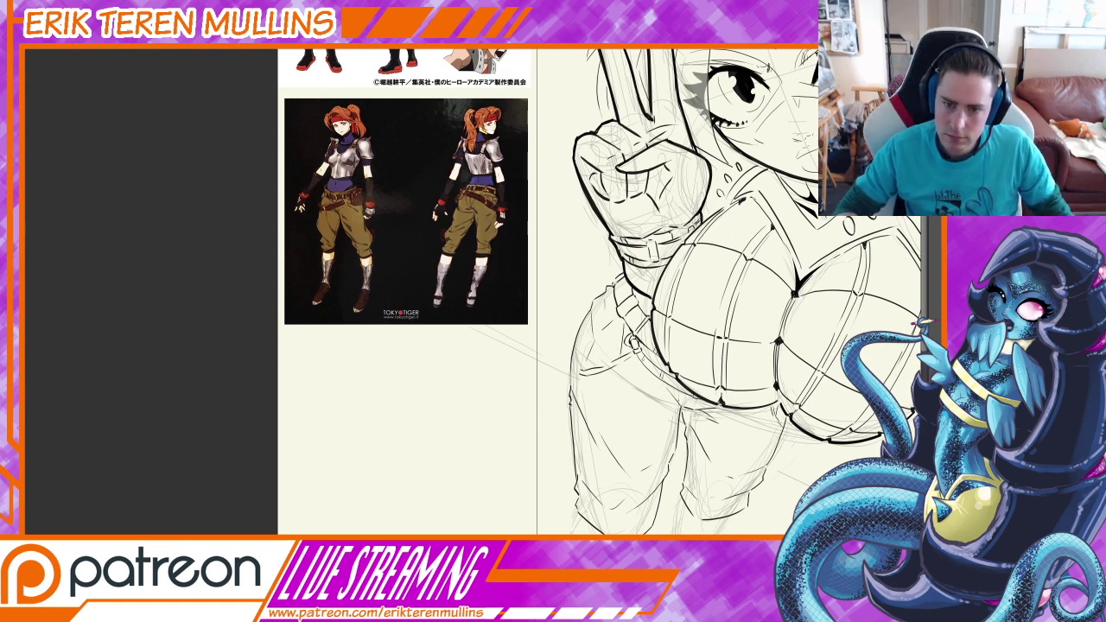
# Ink both edges of the lower leg beneath the raised hand, from trouser hem to ankle, redoing the outer shin line once
pyautogui.moveTo(680, 408); pyautogui.dragTo(725, 269)
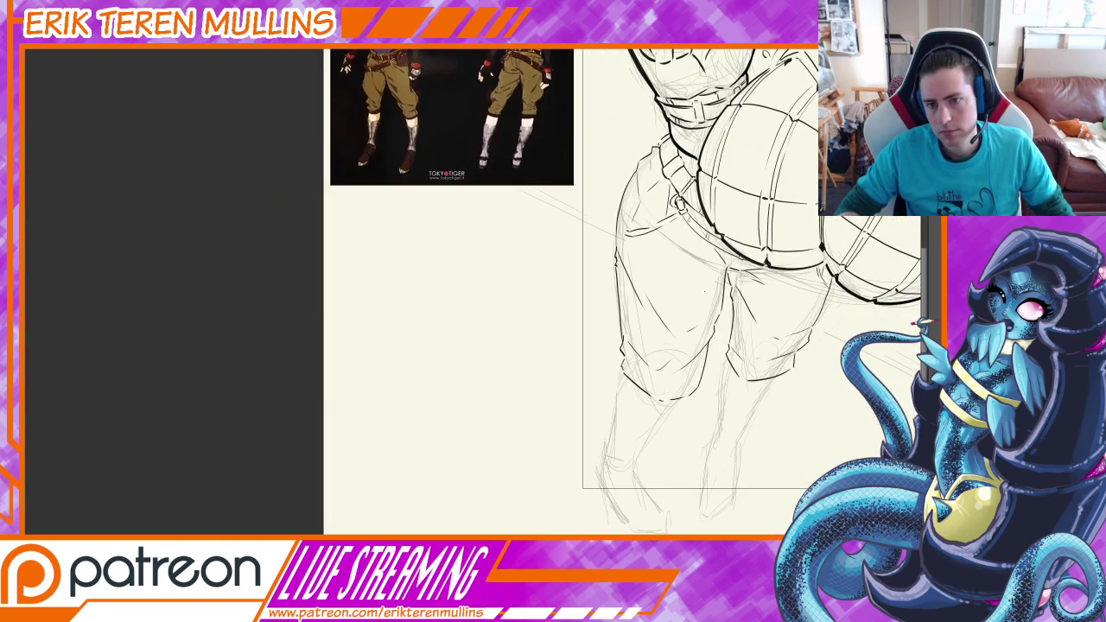
pyautogui.moveTo(686, 365); pyautogui.dragTo(652, 453)
pyautogui.moveTo(643, 398); pyautogui.dragTo(698, 283)
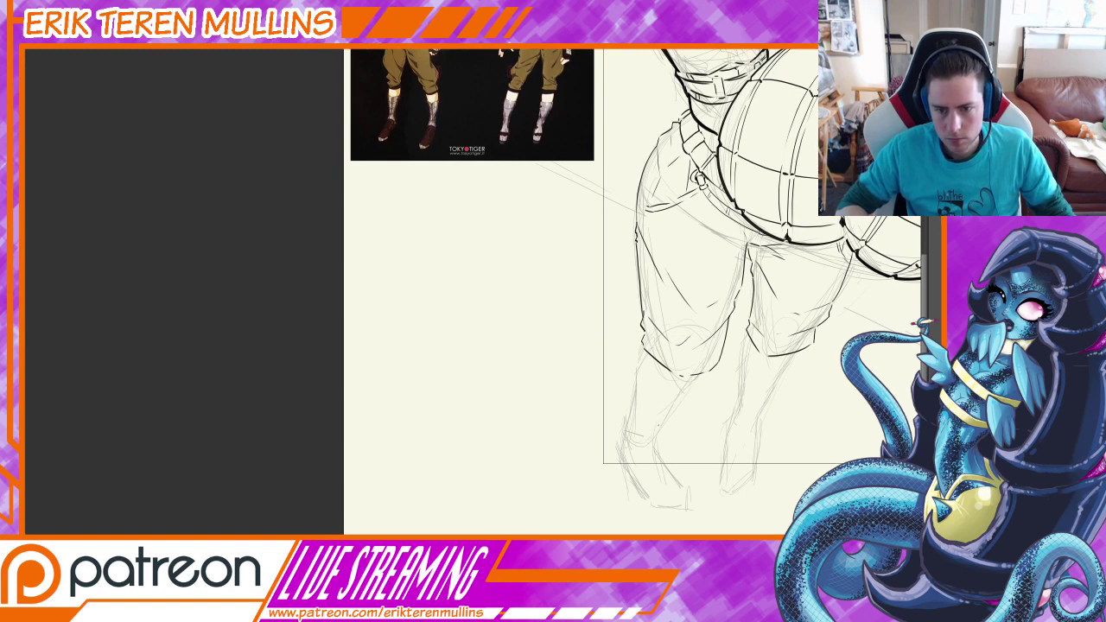
pyautogui.moveTo(645, 351); pyautogui.dragTo(615, 450)
pyautogui.hotkey('ctrl', 'z')
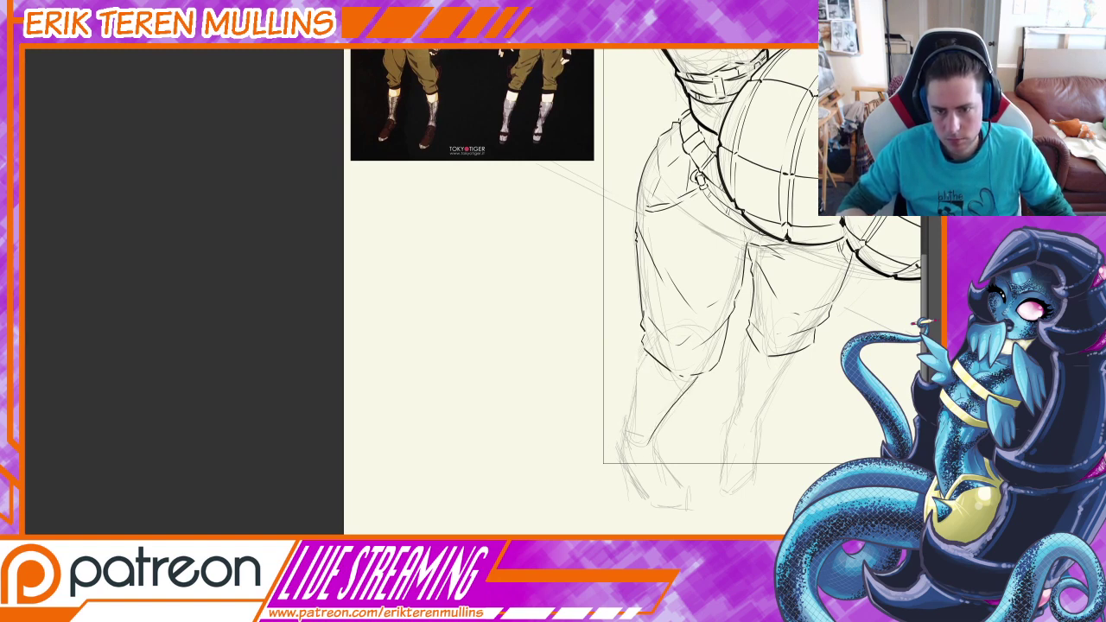
pyautogui.moveTo(645, 352); pyautogui.dragTo(622, 450)
# Ink both edges of the other lower leg from the trouser hem down to the ankle
pyautogui.moveTo(754, 377); pyautogui.dragTo(705, 396)
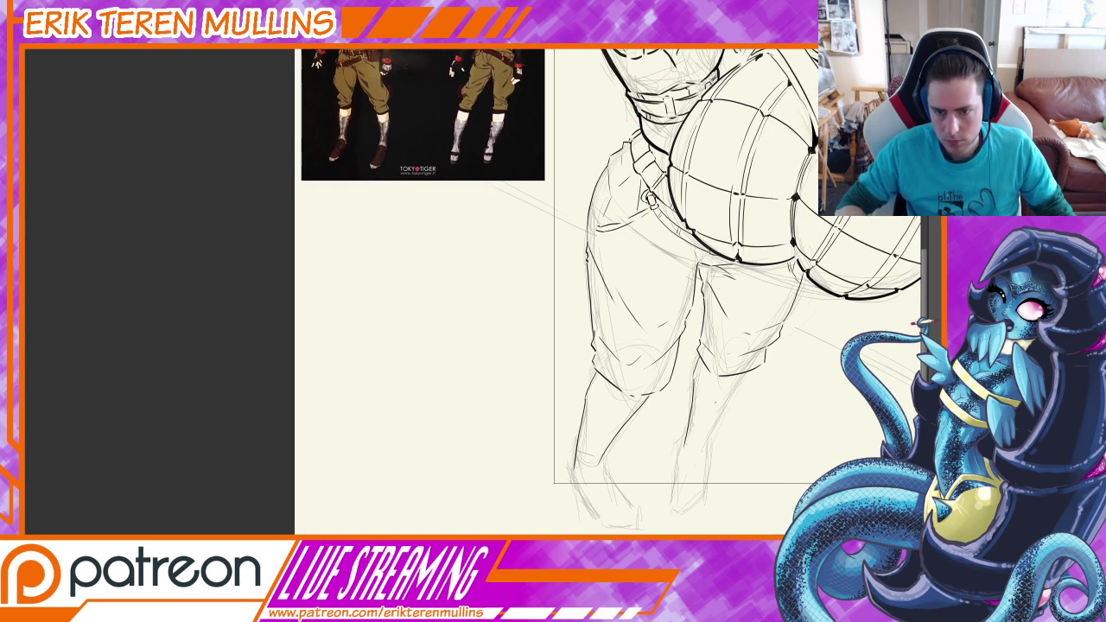
pyautogui.moveTo(694, 376); pyautogui.dragTo(685, 447)
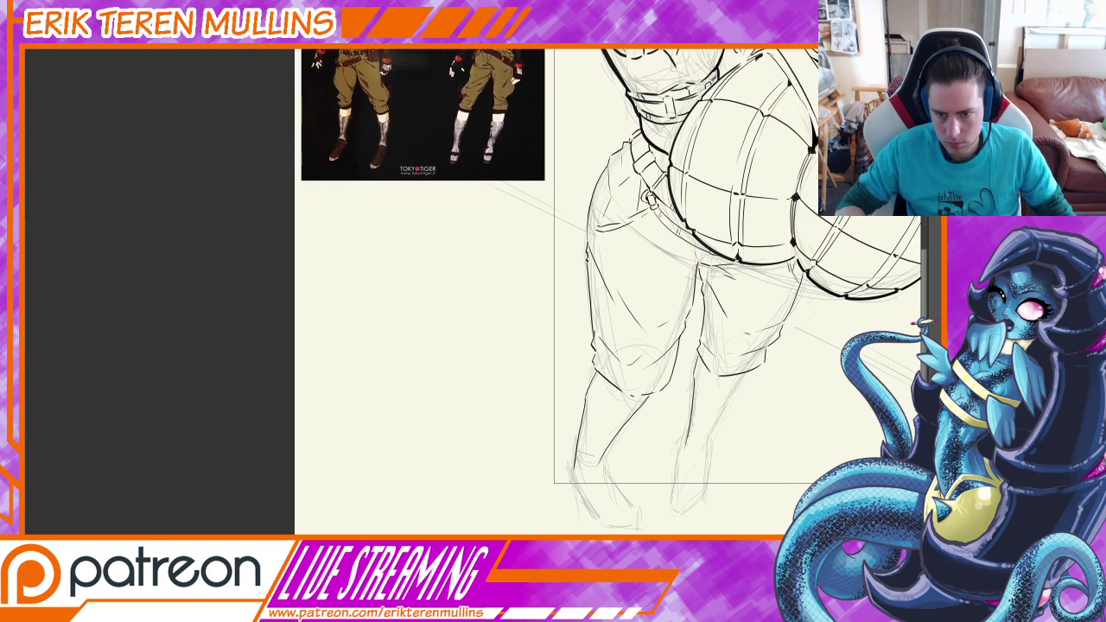
pyautogui.moveTo(745, 373); pyautogui.dragTo(704, 445)
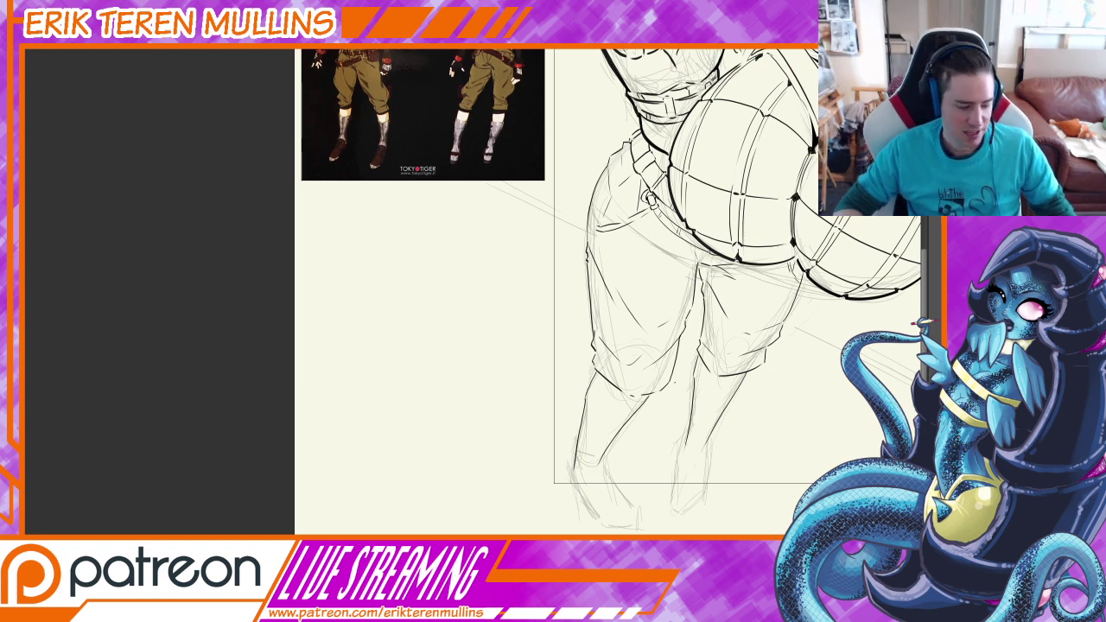
pyautogui.moveTo(742, 400); pyautogui.dragTo(693, 379)
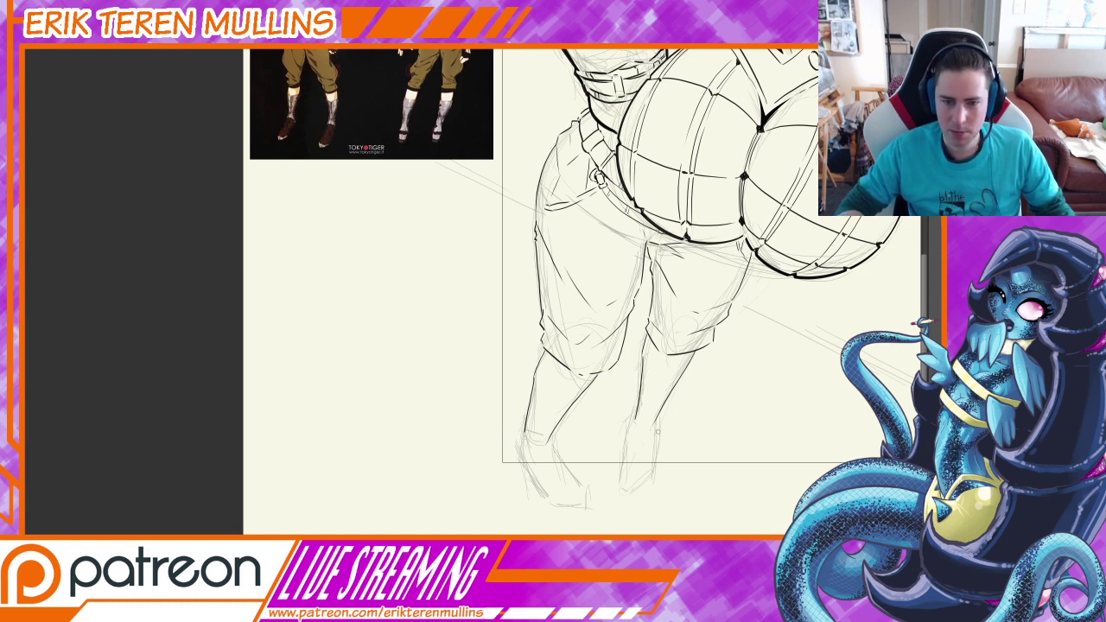
pyautogui.hotkey('ctrl', '-')
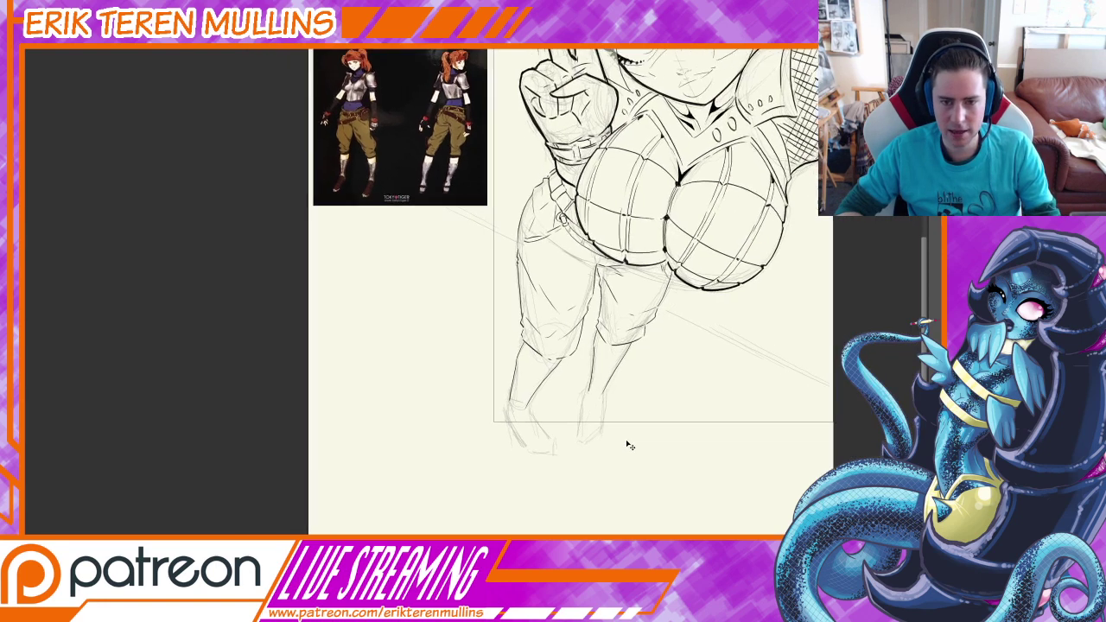
pyautogui.scroll(3, 627, 444)
pyautogui.scroll(-2, 627, 444)
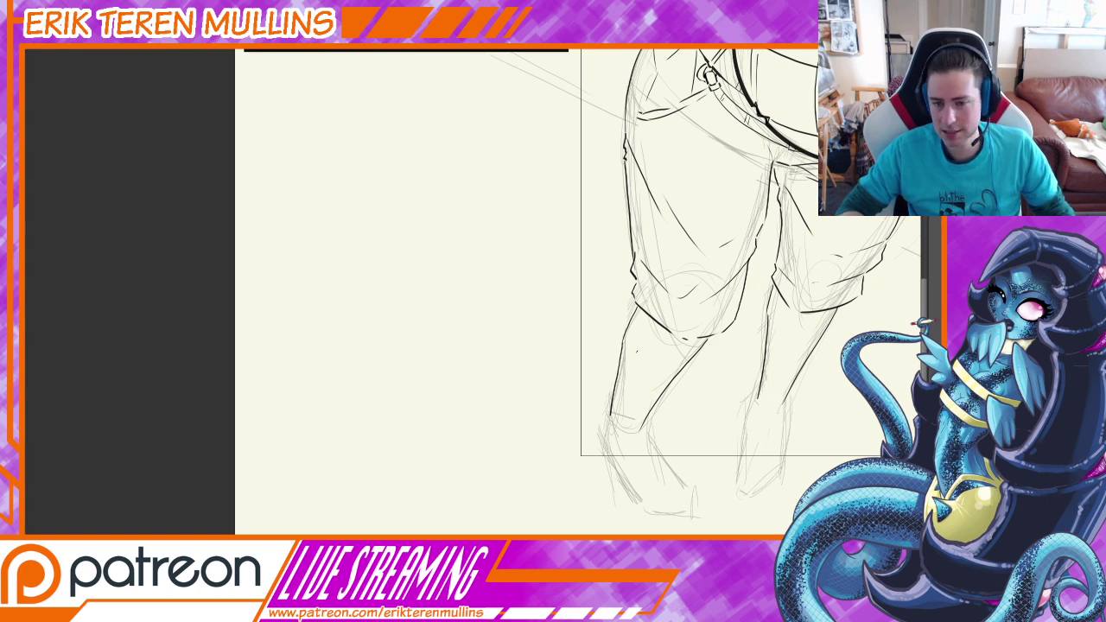
pyautogui.moveTo(637, 351); pyautogui.dragTo(561, 389)
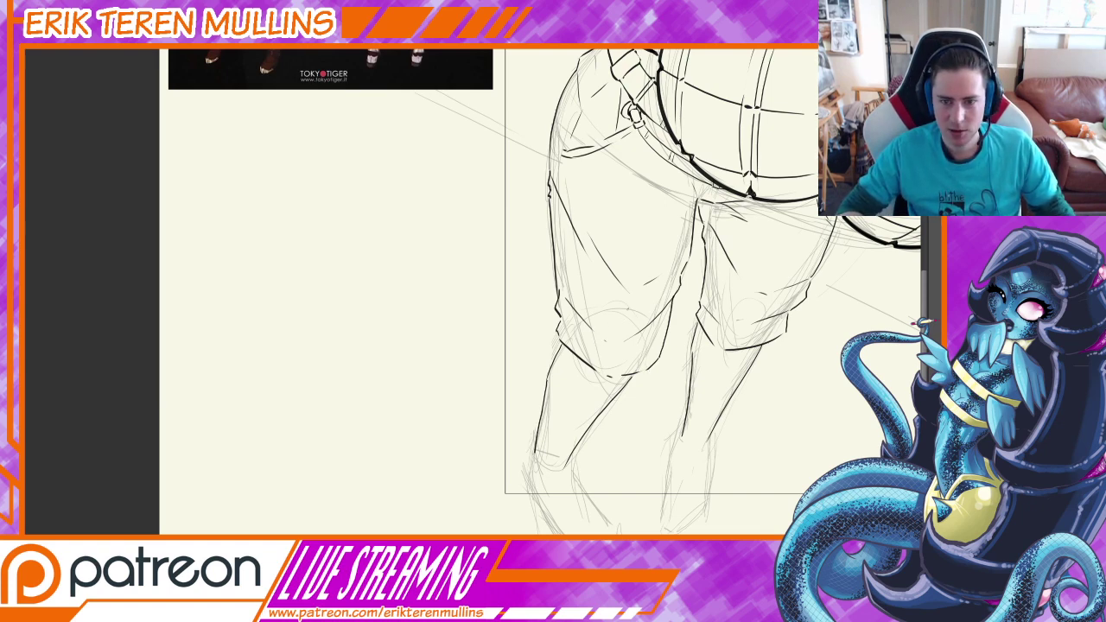
pyautogui.moveTo(609, 336); pyautogui.dragTo(581, 411)
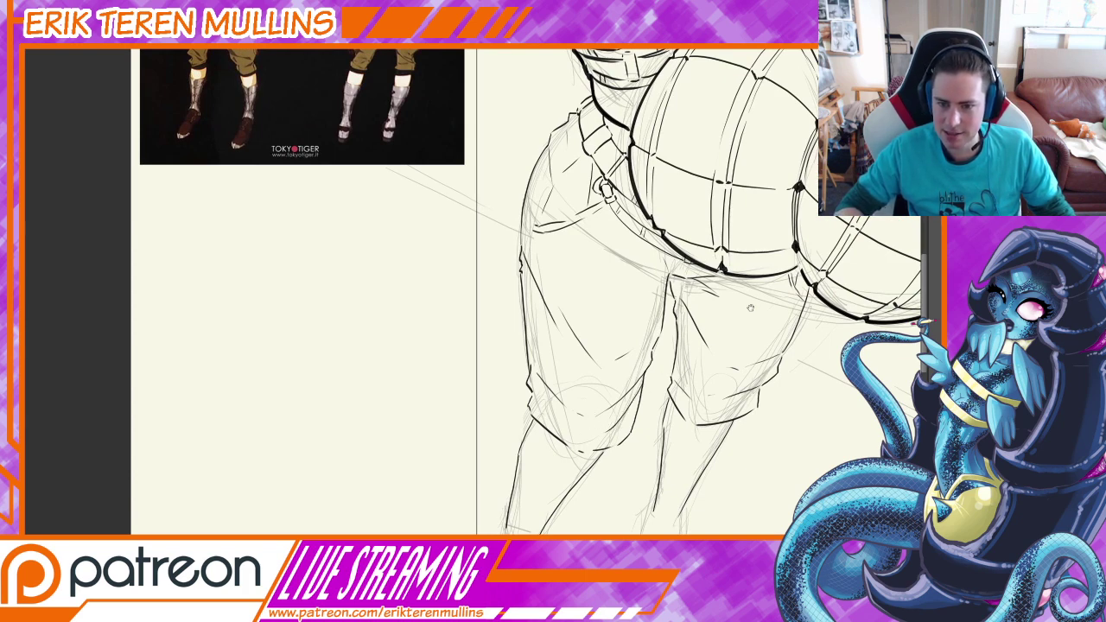
pyautogui.moveTo(749, 308); pyautogui.dragTo(698, 333)
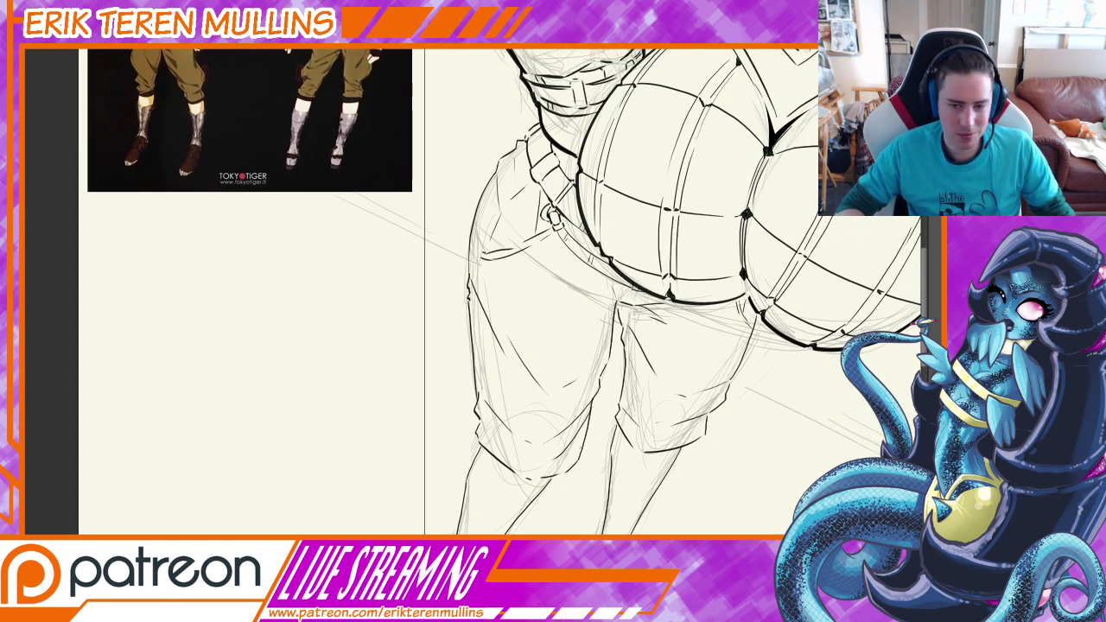
# Ink the foot of the leg beneath the chest over the sketch, including its sides, tip and toes
pyautogui.moveTo(594, 487)
pyautogui.mouseDown()
pyautogui.moveTo(666, 367)
pyautogui.moveTo(659, 386)
pyautogui.moveTo(655, 373)
pyautogui.mouseUp()
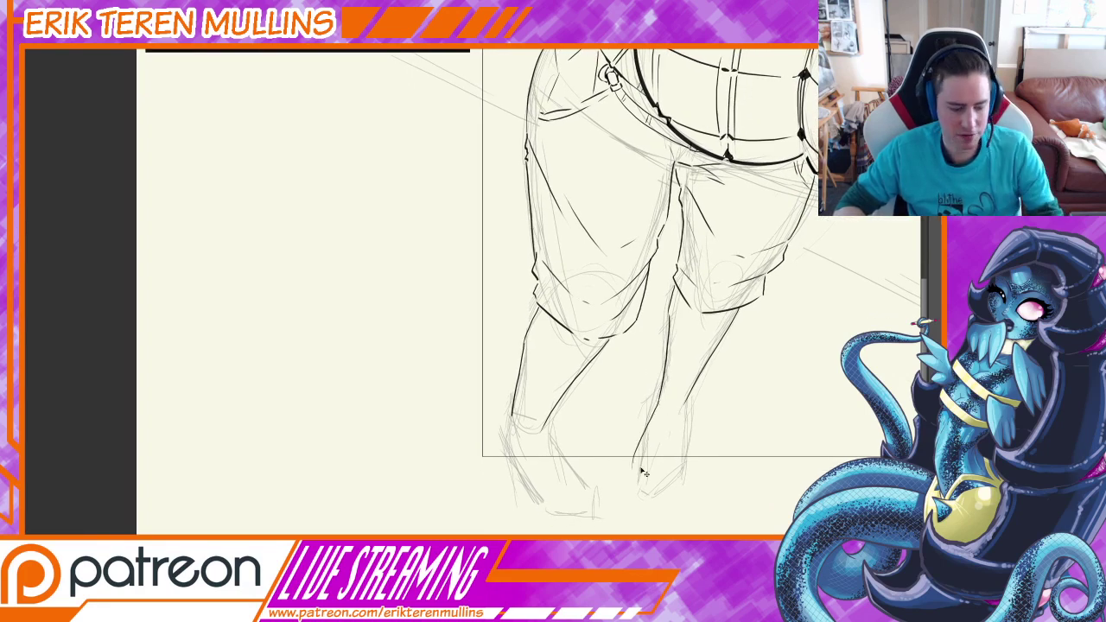
pyautogui.hotkey('ctrl', '-')
pyautogui.moveTo(650, 388); pyautogui.dragTo(642, 393)
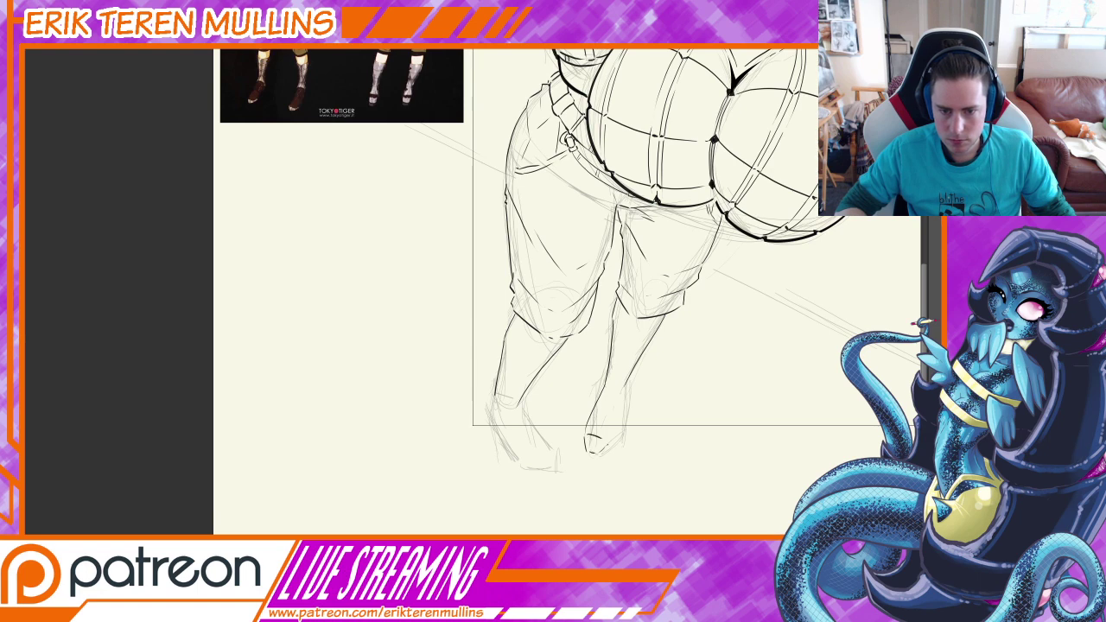
pyautogui.hotkey('ctrl', 'z')
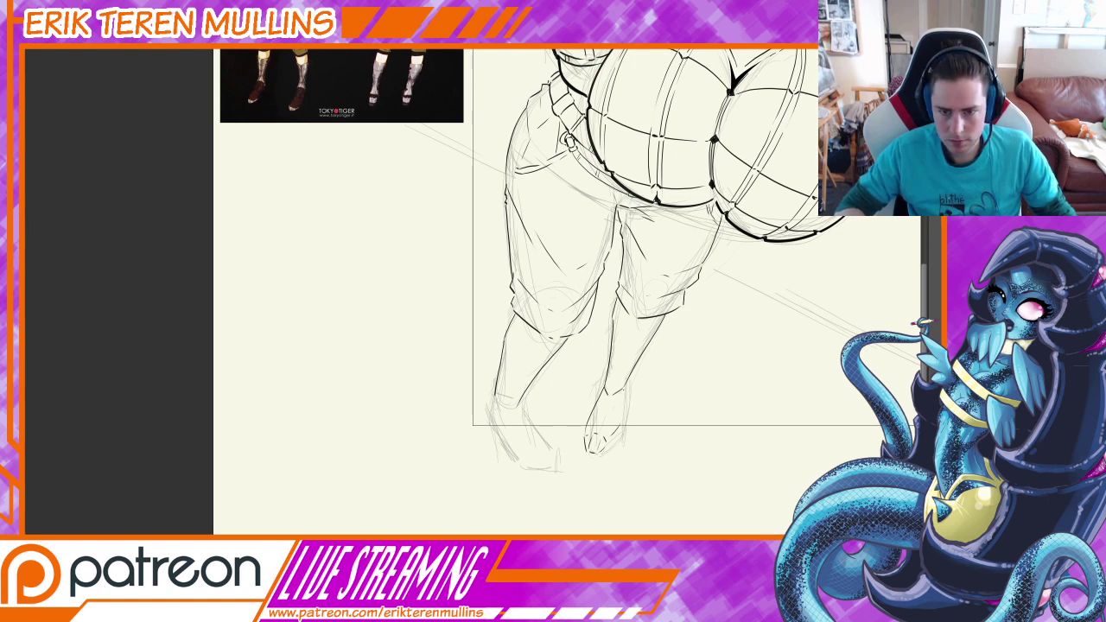
pyautogui.moveTo(605, 155); pyautogui.dragTo(618, 463)
pyautogui.scroll(-5, 570, 292)
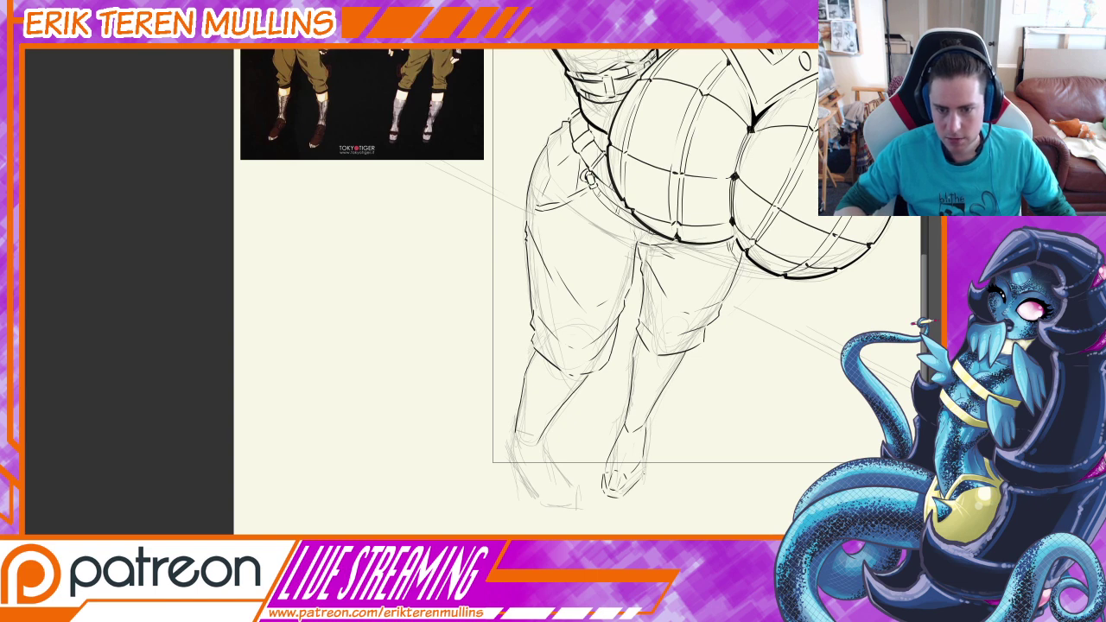
pyautogui.scroll(-1, 649, 428)
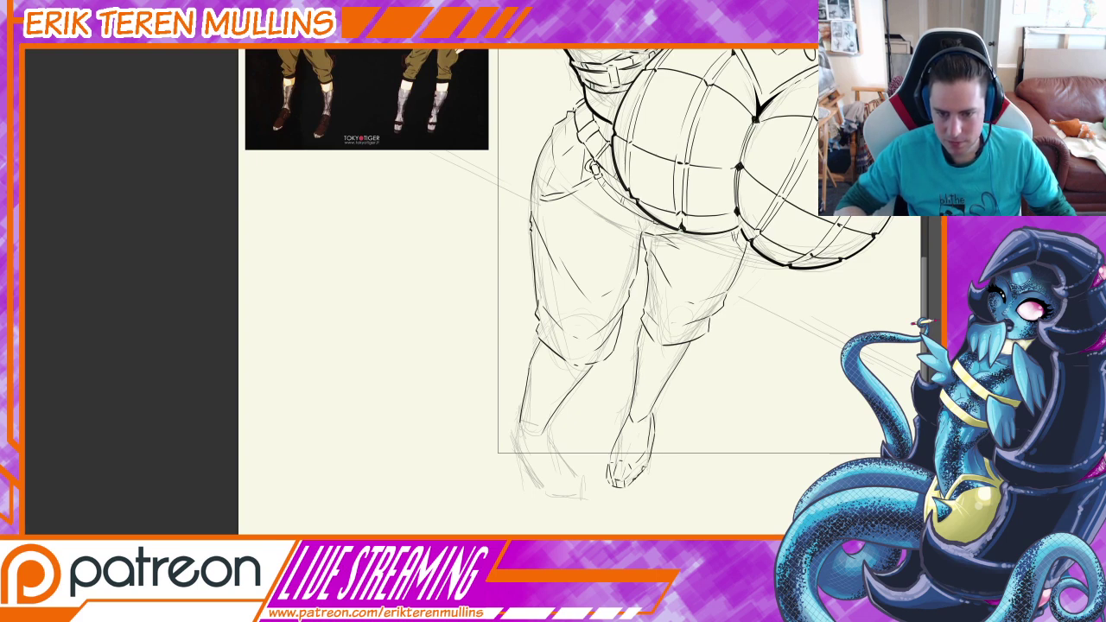
# Check the costume reference and ink curved cuff bands around both shins just below the trouser hems
pyautogui.scroll(5, 651, 456)
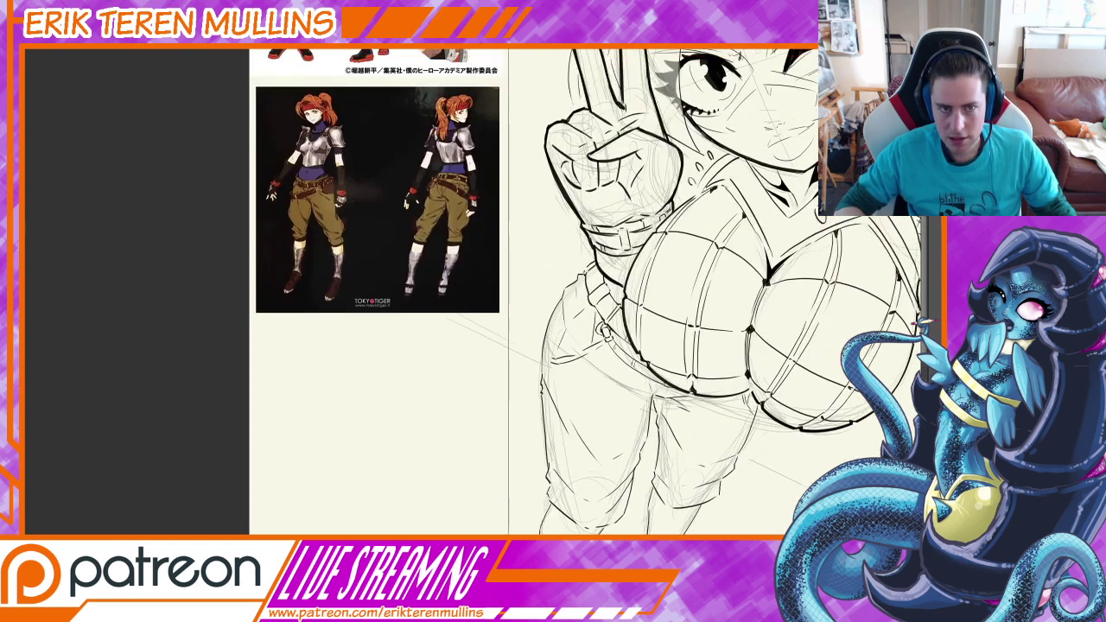
pyautogui.scroll(1, 648, 432)
pyautogui.scroll(-6, 648, 432)
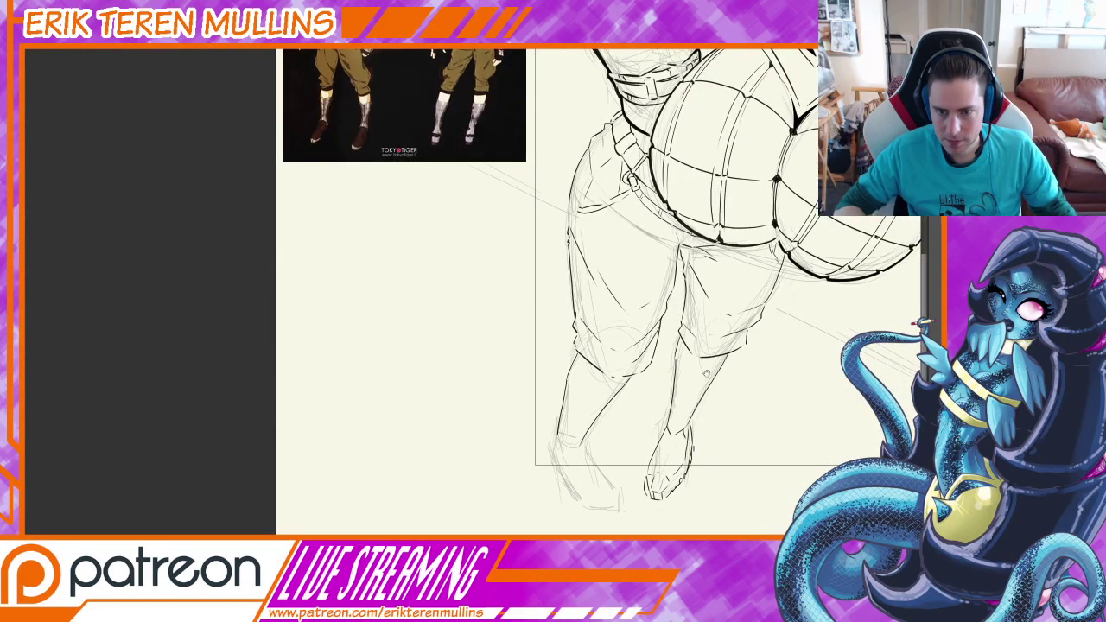
pyautogui.scroll(6, 706, 374)
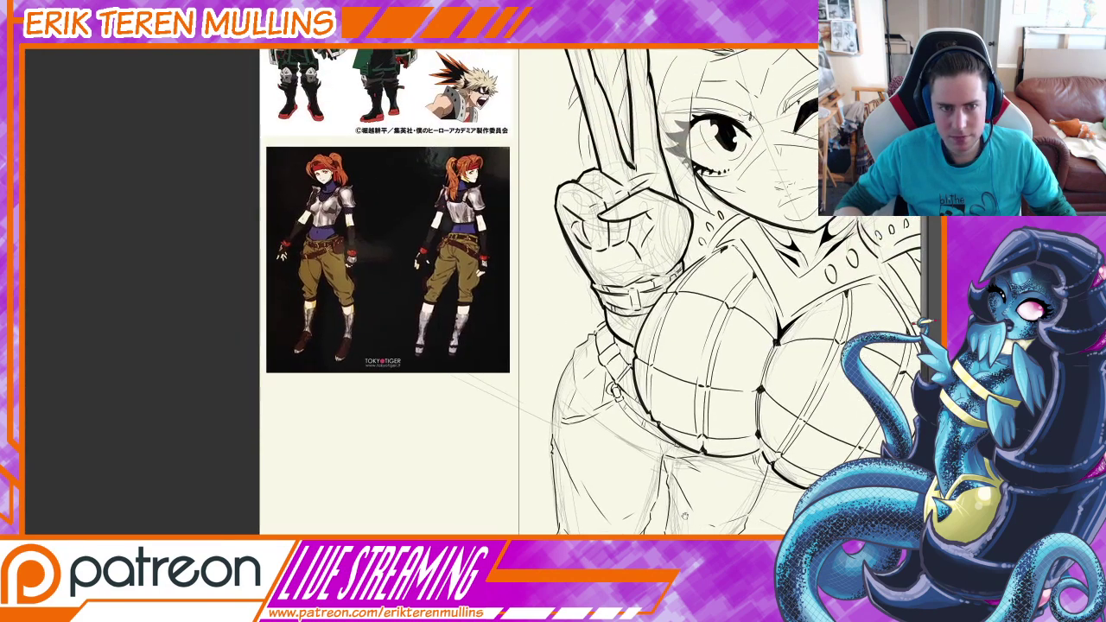
pyautogui.scroll(-5, 680, 473)
pyautogui.moveTo(664, 384); pyautogui.dragTo(709, 397)
pyautogui.hotkey('ctrl', 'z')
pyautogui.hotkey('ctrl', 'z')
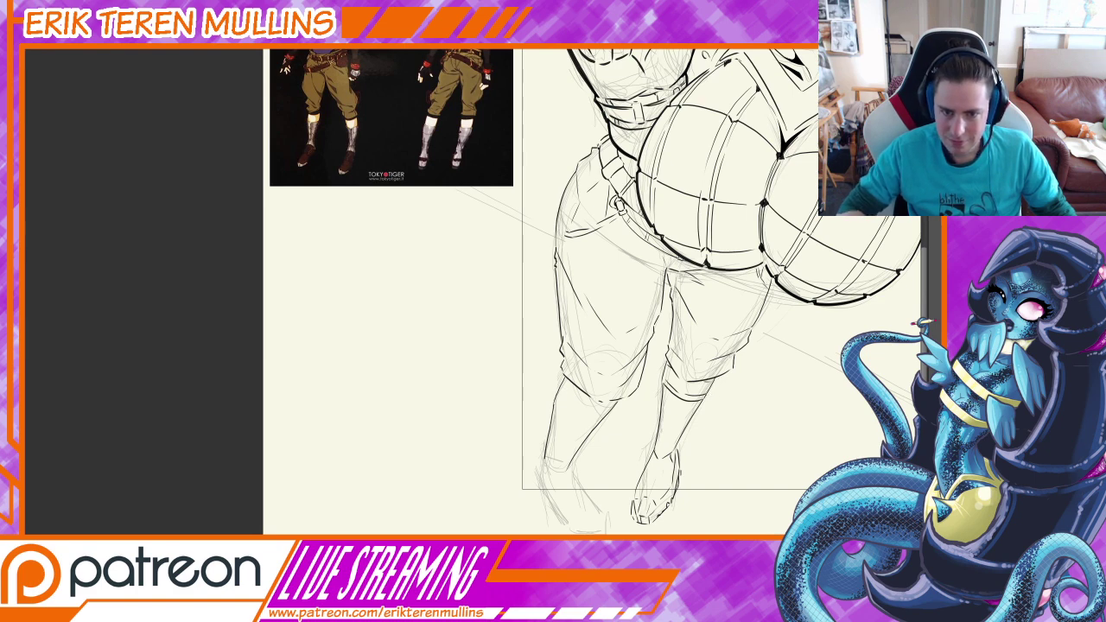
pyautogui.moveTo(555, 400); pyautogui.dragTo(599, 425)
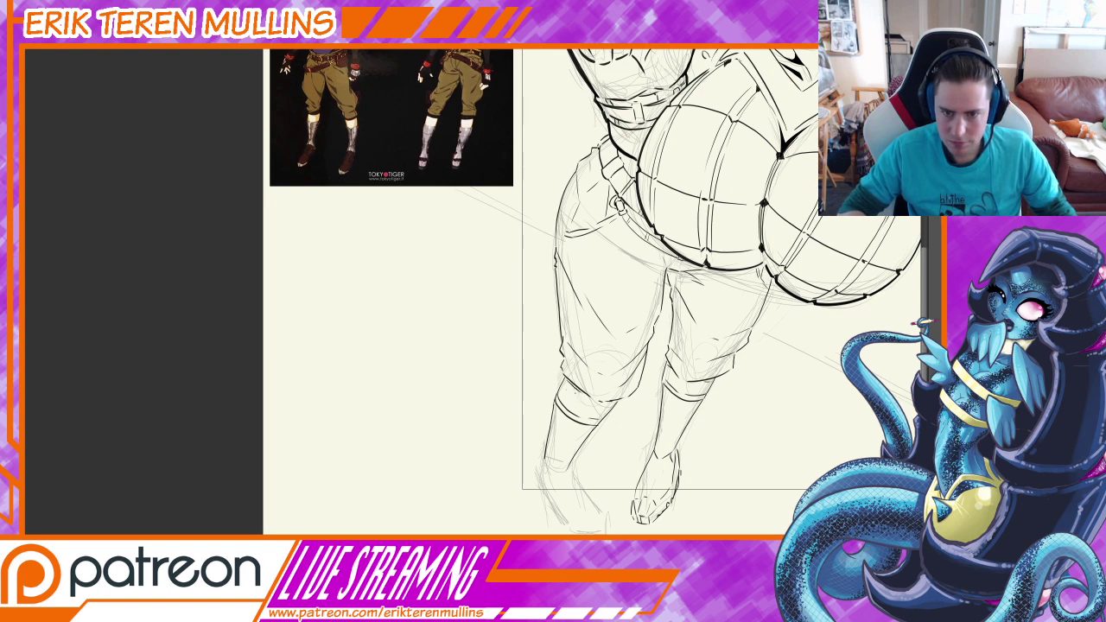
# Ink the foot of the leg beneath the raised hand with its ankle, instep and toes, redoing strokes as needed
pyautogui.moveTo(588, 458); pyautogui.dragTo(592, 428)
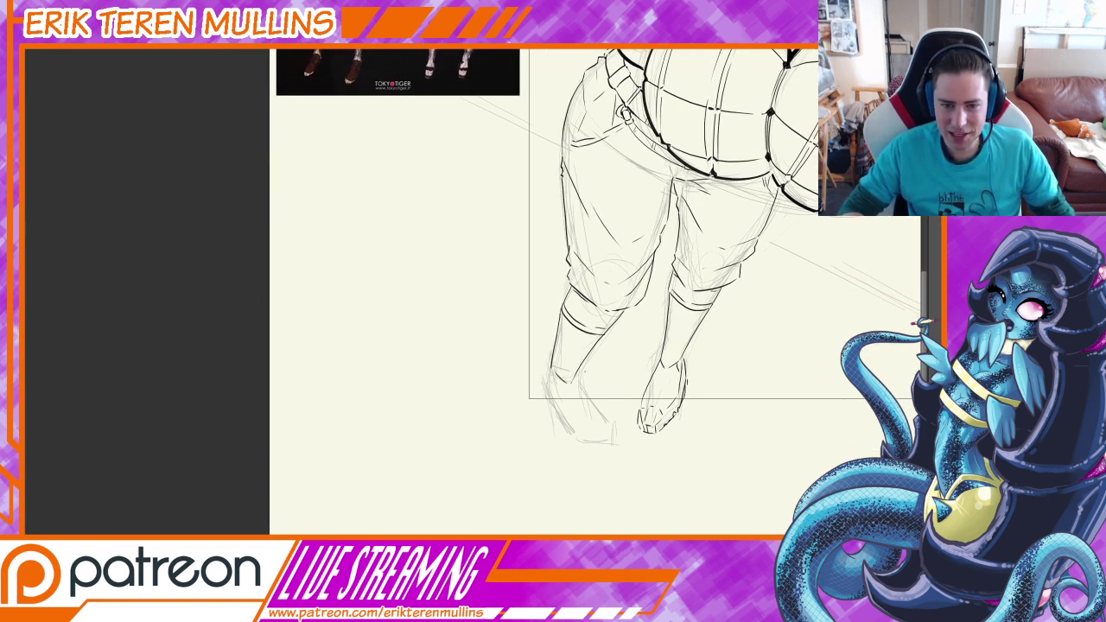
pyautogui.moveTo(579, 373); pyautogui.dragTo(603, 417)
pyautogui.hotkey('ctrl', 'z')
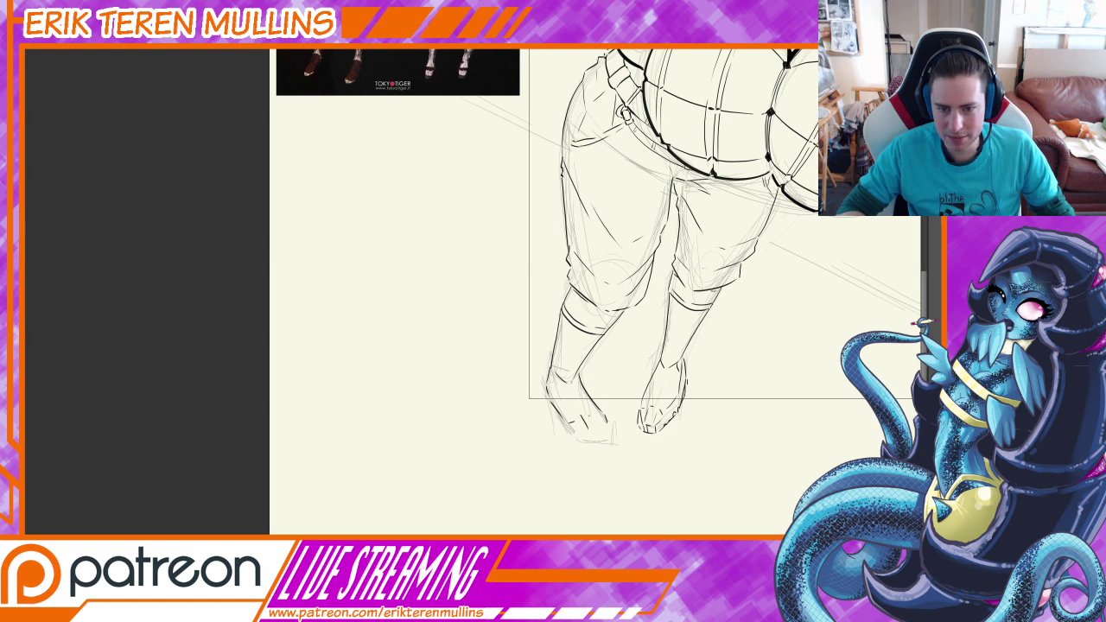
pyautogui.hotkey('ctrl', 'z')
pyautogui.moveTo(592, 410); pyautogui.dragTo(603, 428)
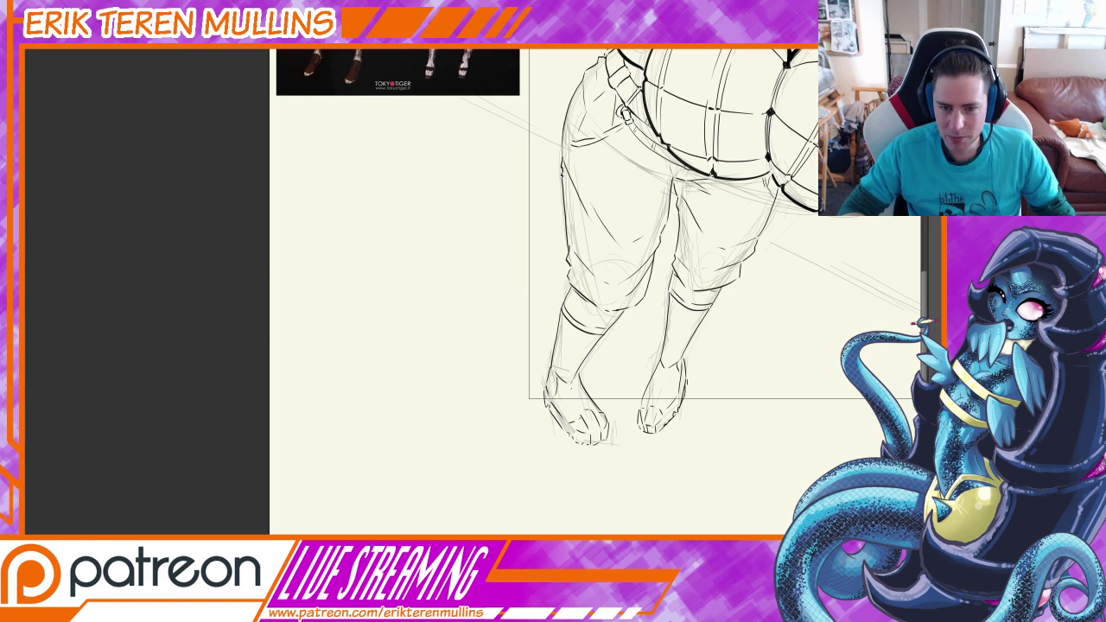
pyautogui.moveTo(594, 382); pyautogui.dragTo(583, 396)
pyautogui.moveTo(658, 329); pyautogui.dragTo(622, 377)
pyautogui.moveTo(629, 287); pyautogui.dragTo(636, 341)
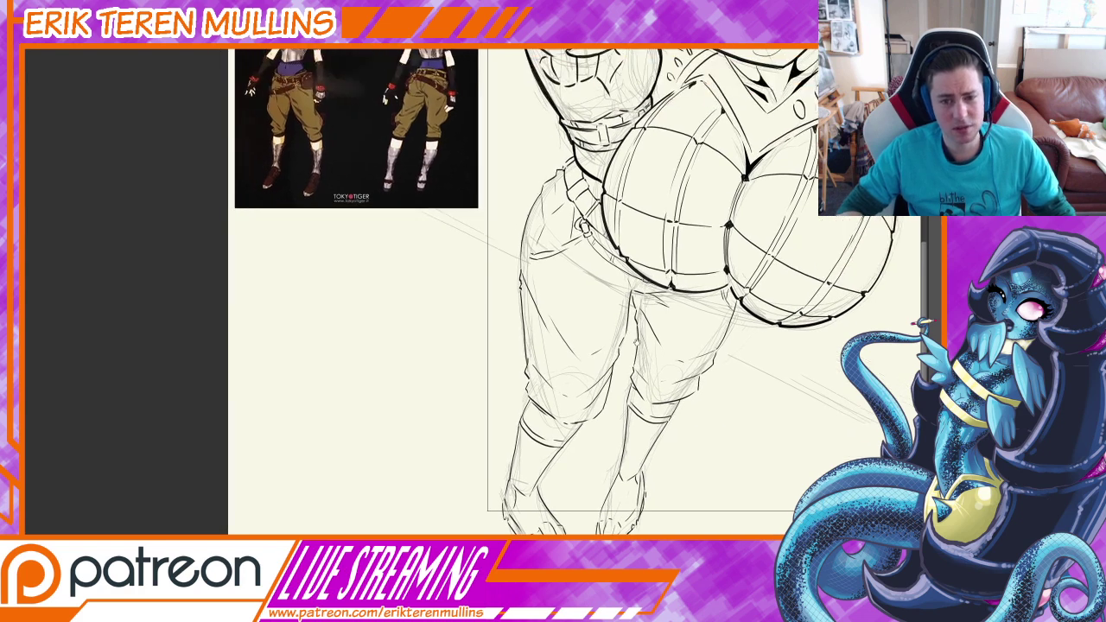
pyautogui.hotkey('ctrl', '-')
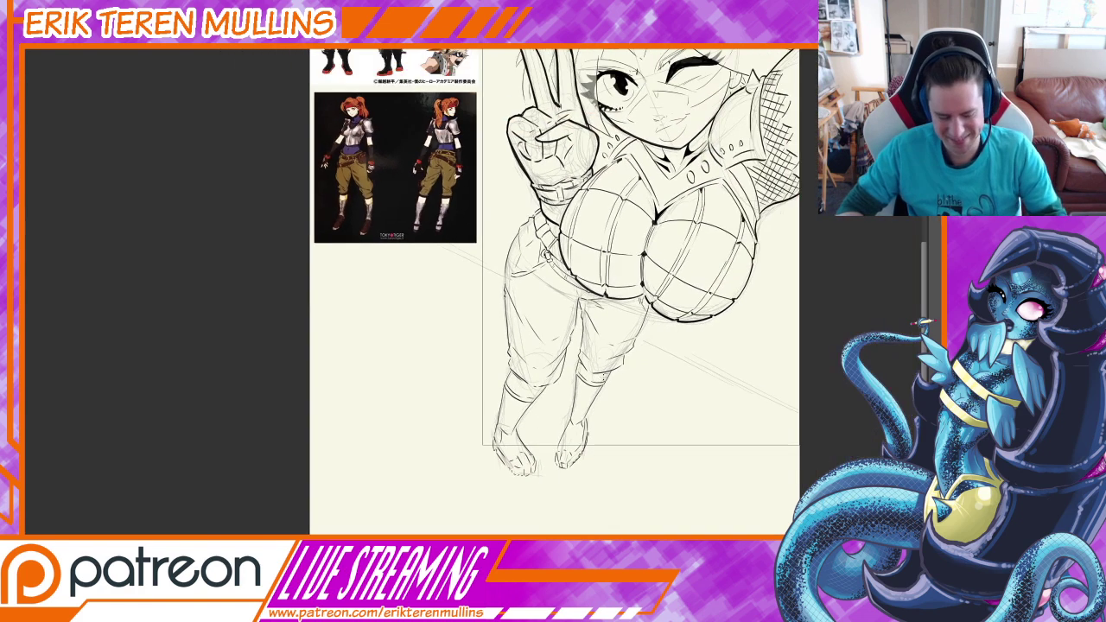
pyautogui.moveTo(629, 383); pyautogui.dragTo(676, 373)
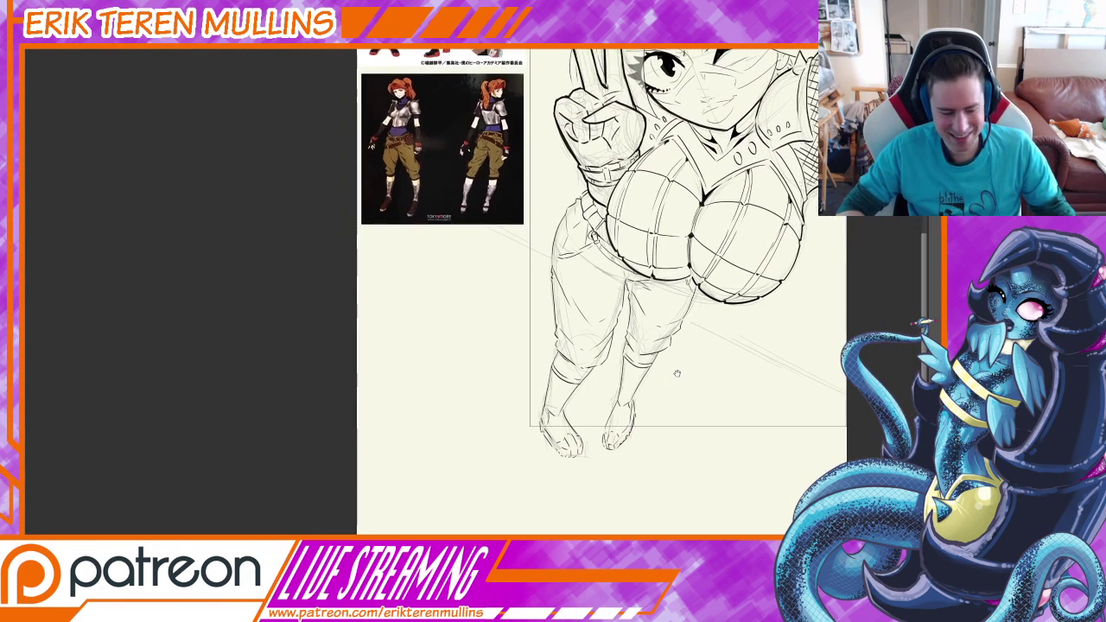
pyautogui.hotkey('ctrl', '+')
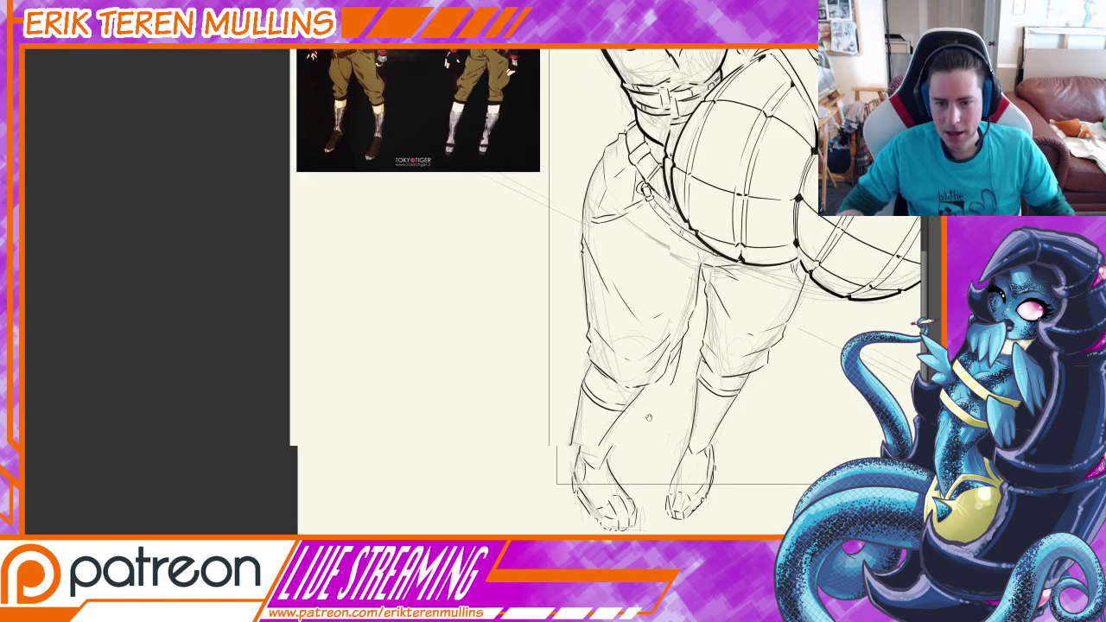
pyautogui.moveTo(649, 418); pyautogui.dragTo(612, 420)
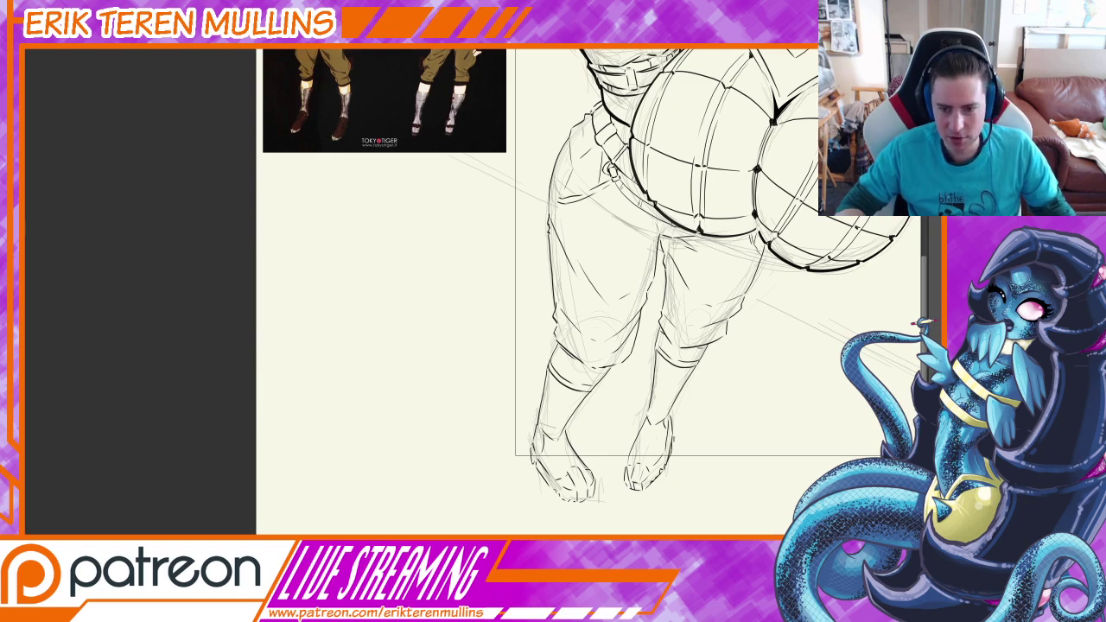
# Draw a long straight diagonal line across the page through the hips, following the faint sketched guideline
pyautogui.moveTo(685, 344); pyautogui.dragTo(674, 439)
pyautogui.moveTo(664, 367); pyautogui.dragTo(675, 443)
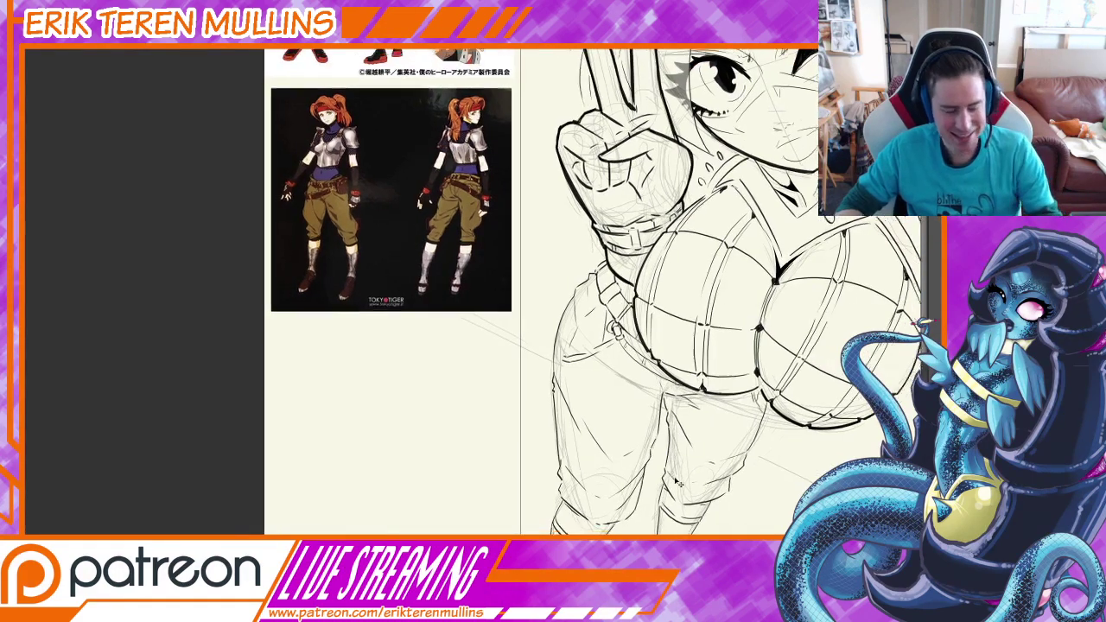
pyautogui.hotkey('ctrl', '-')
pyautogui.moveTo(709, 347); pyautogui.dragTo(590, 404)
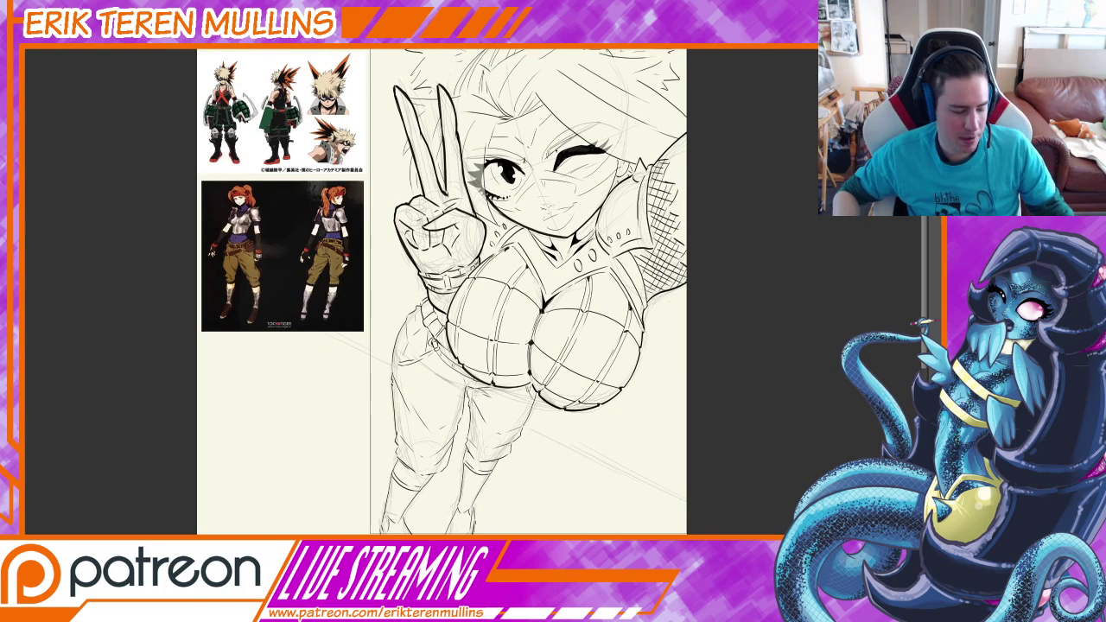
pyautogui.moveTo(346, 339)
pyautogui.mouseDown()
pyautogui.moveTo(731, 500)
pyautogui.moveTo(711, 518)
pyautogui.mouseUp()
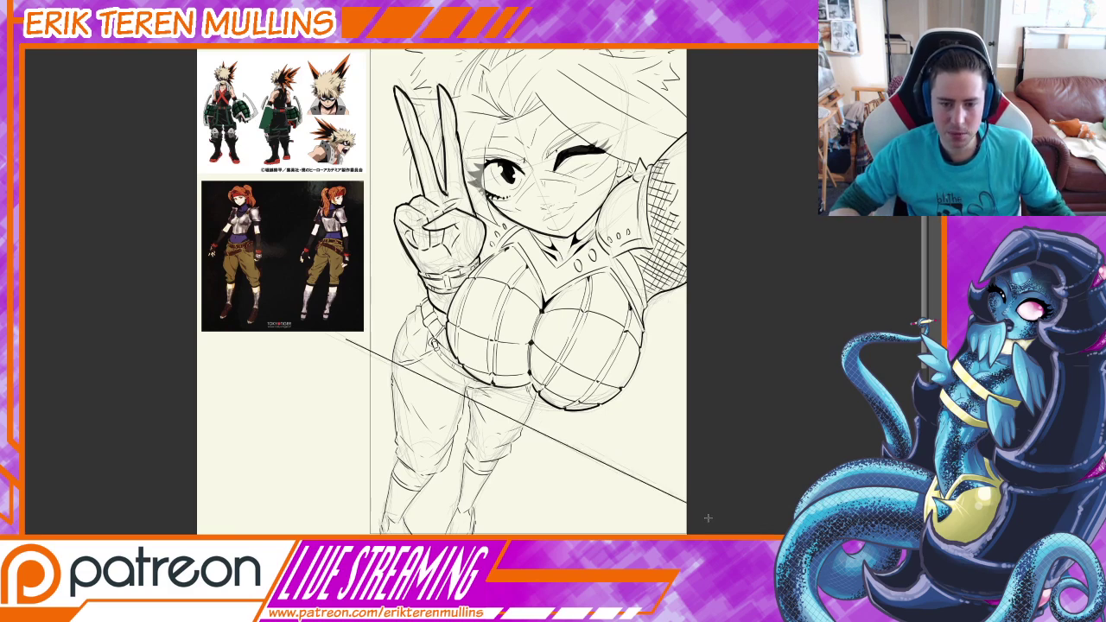